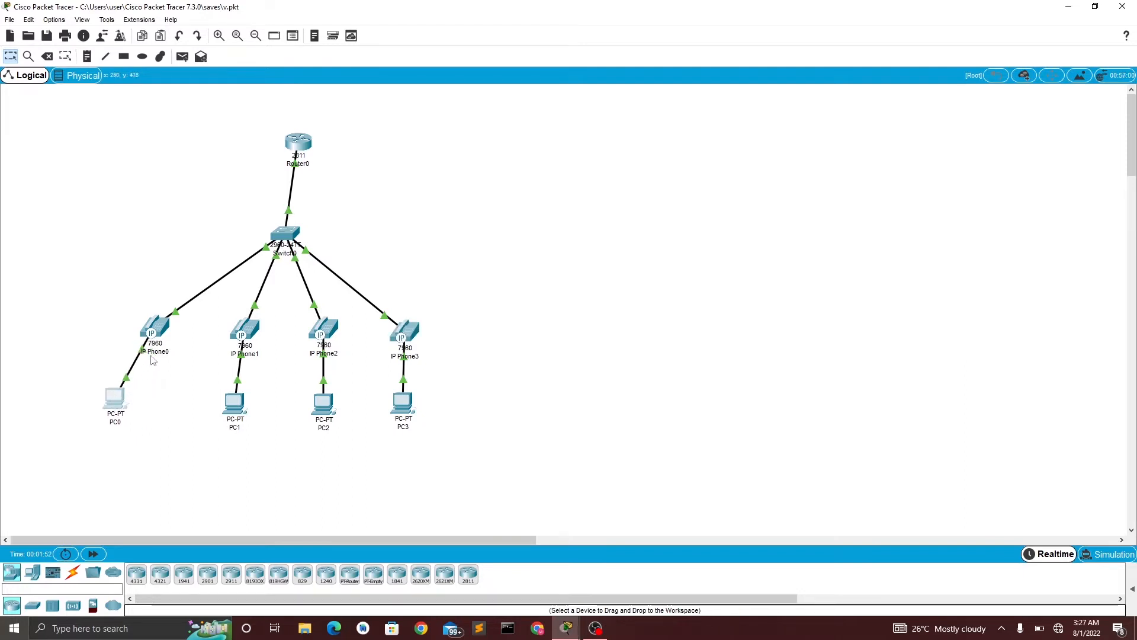
Step: Show IP Phone0's GUI in an enlarged window and bring IP Phone3's window up beside it
{"action": "mouse_move", "coordinate": [156, 333]}
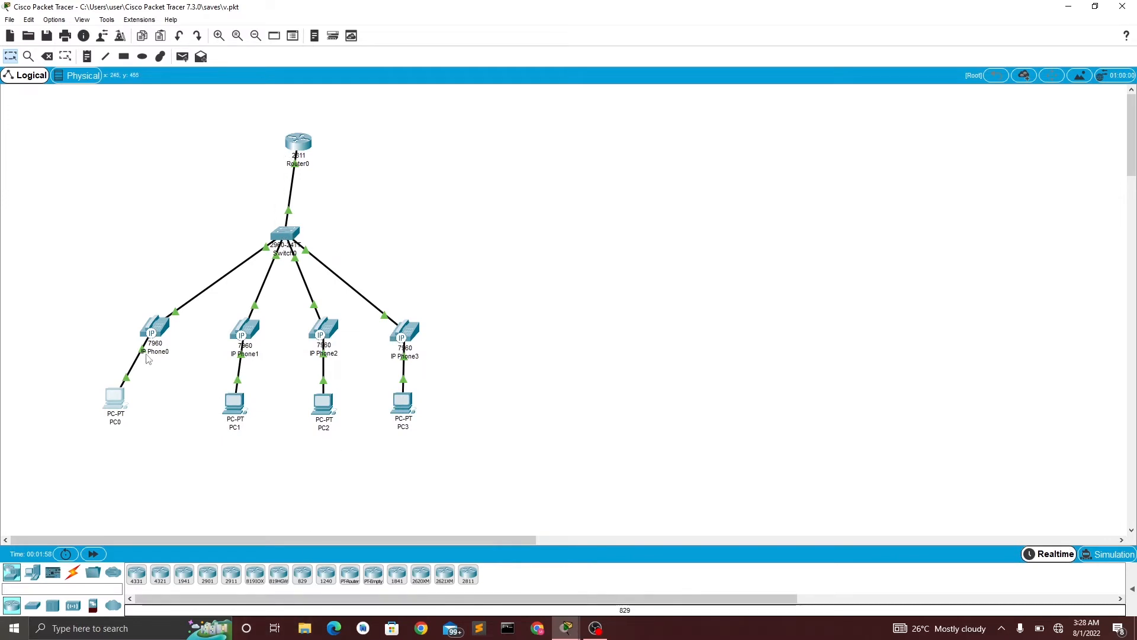
{"action": "left_click", "coordinate": [157, 333]}
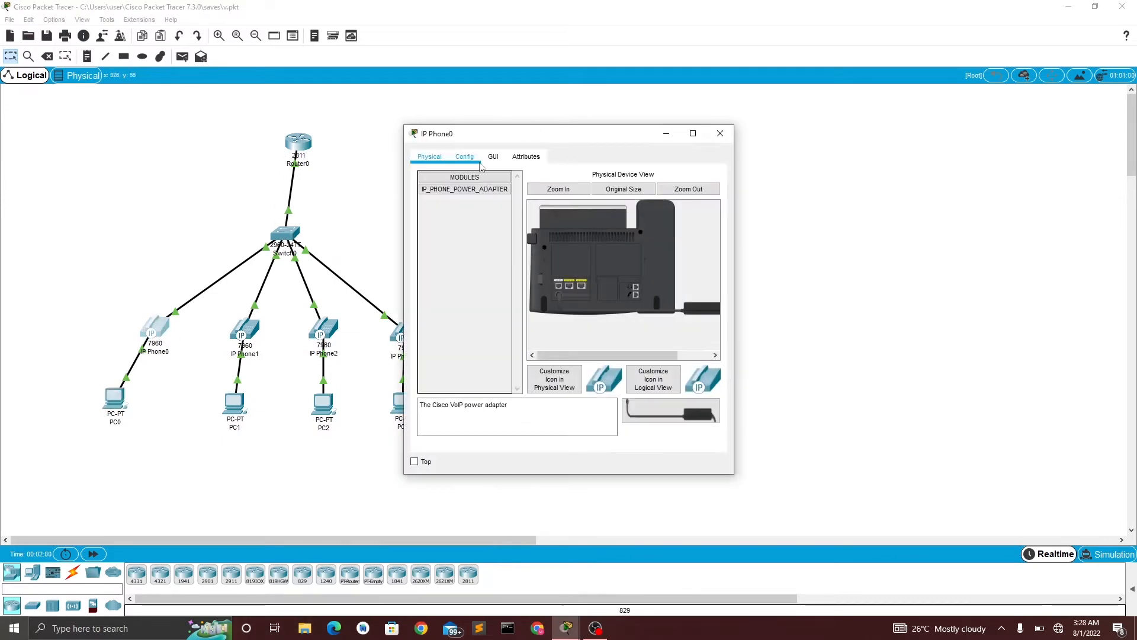
{"action": "left_click", "coordinate": [493, 157]}
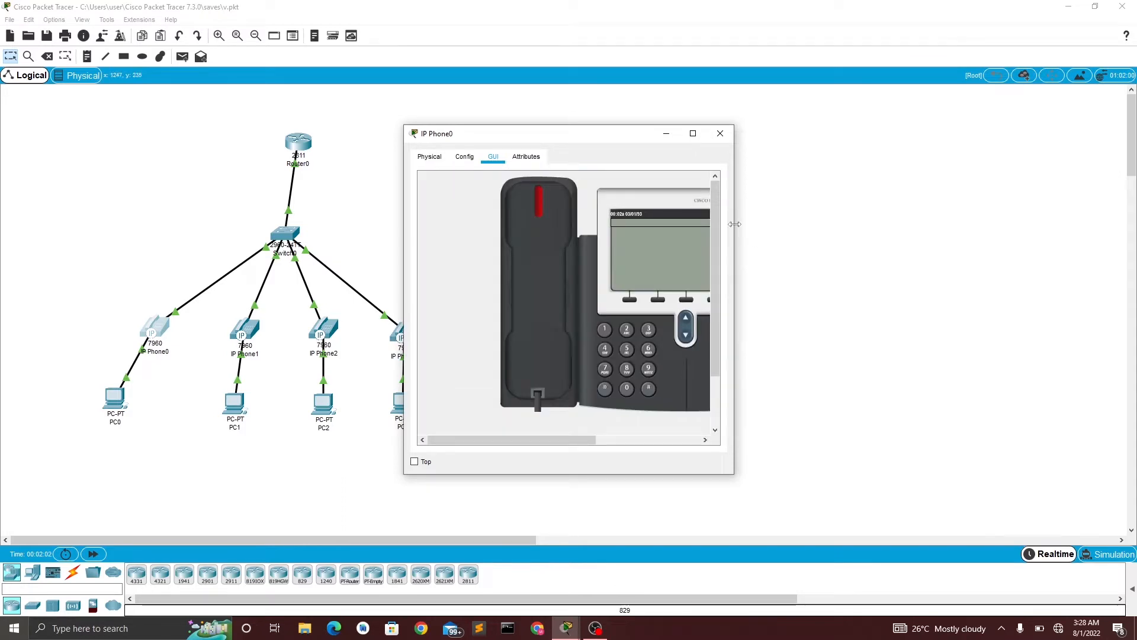
{"action": "left_click_drag", "start_coordinate": [735, 224], "coordinate": [836, 201]}
{"action": "left_click_drag", "start_coordinate": [721, 145], "coordinate": [835, 124]}
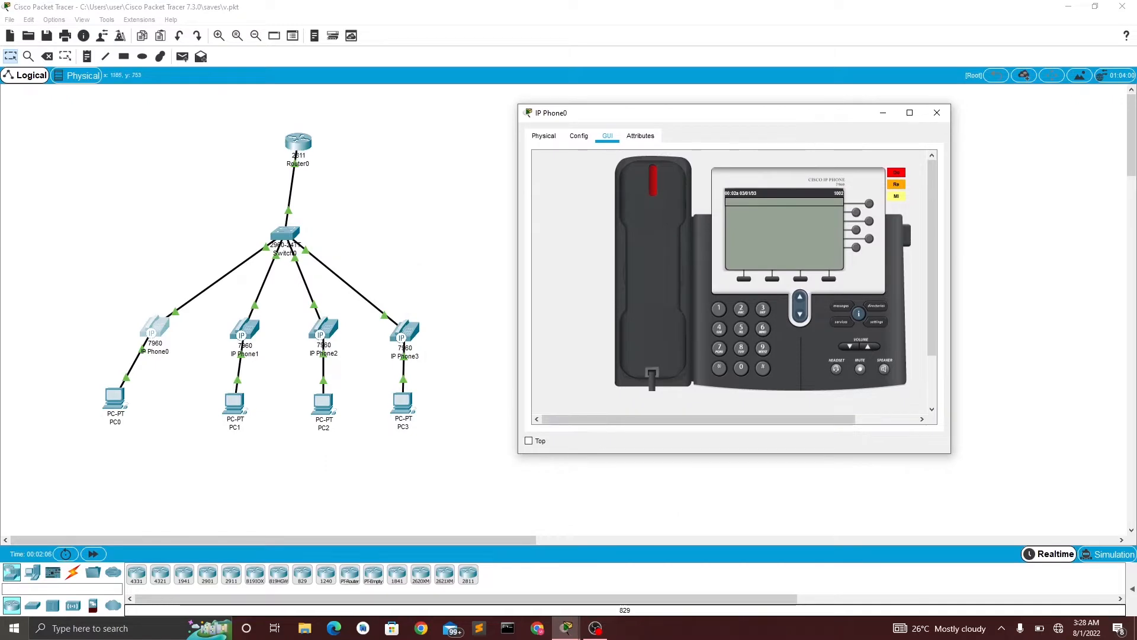
{"action": "mouse_move", "coordinate": [567, 631]}
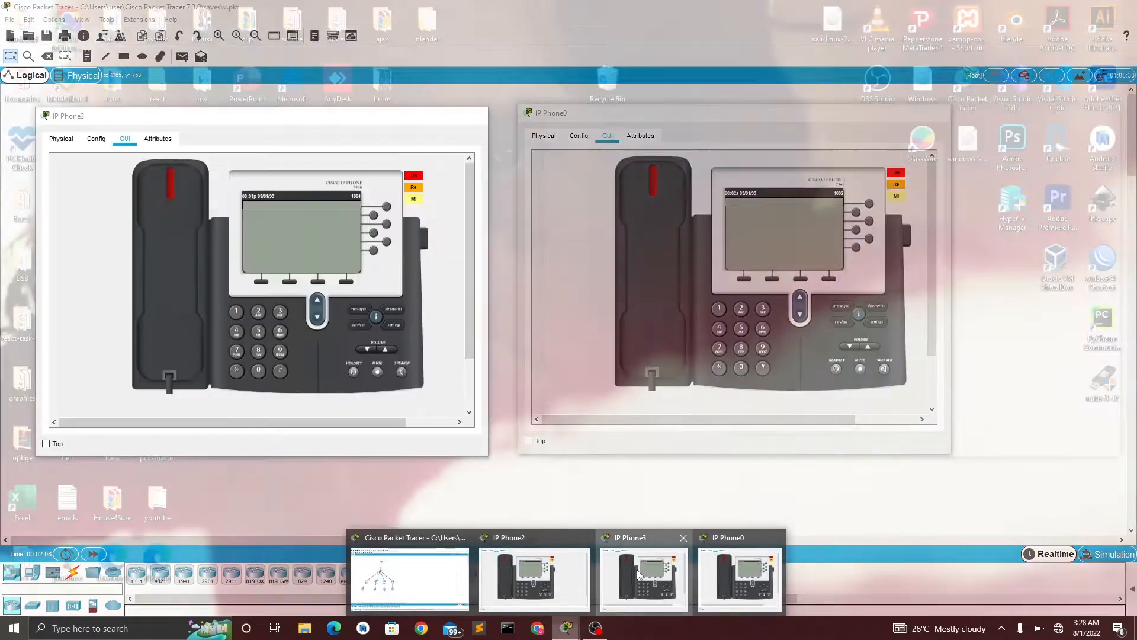
{"action": "left_click", "coordinate": [637, 569]}
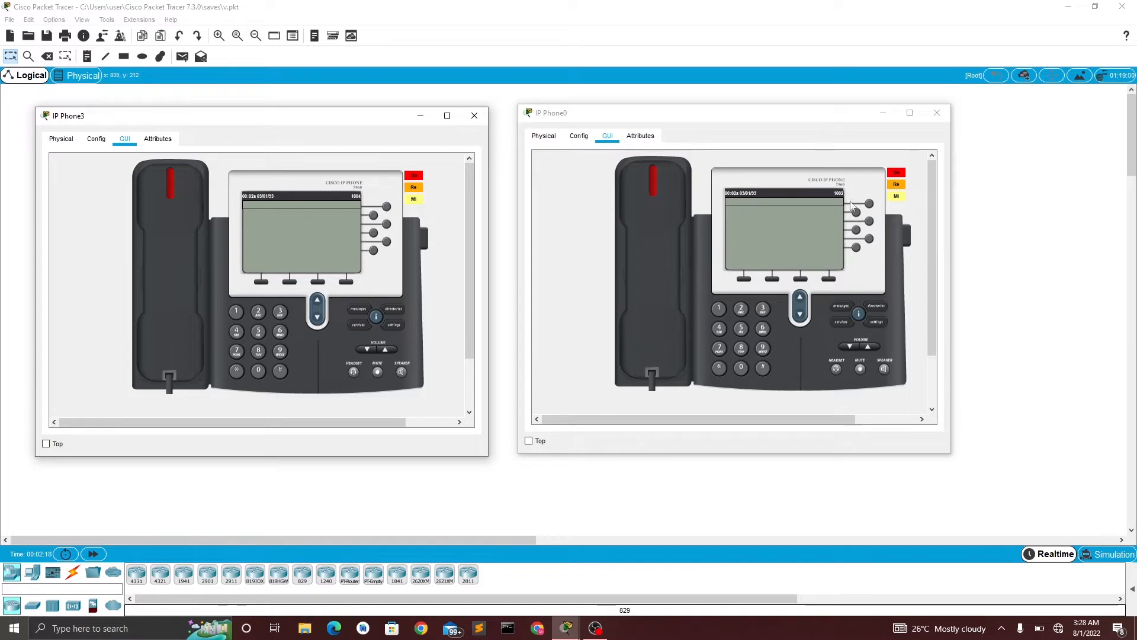
Step: Call extension 1004 from IP Phone0 and answer the call on IP Phone3
{"action": "left_click", "coordinate": [720, 313]}
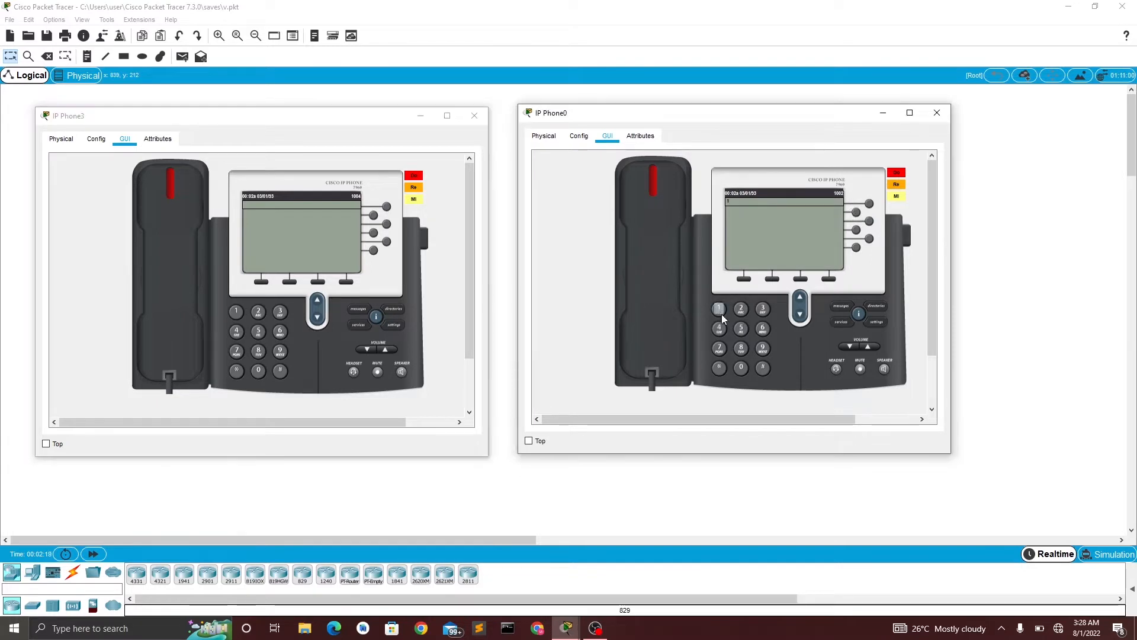
{"action": "left_click", "coordinate": [742, 367]}
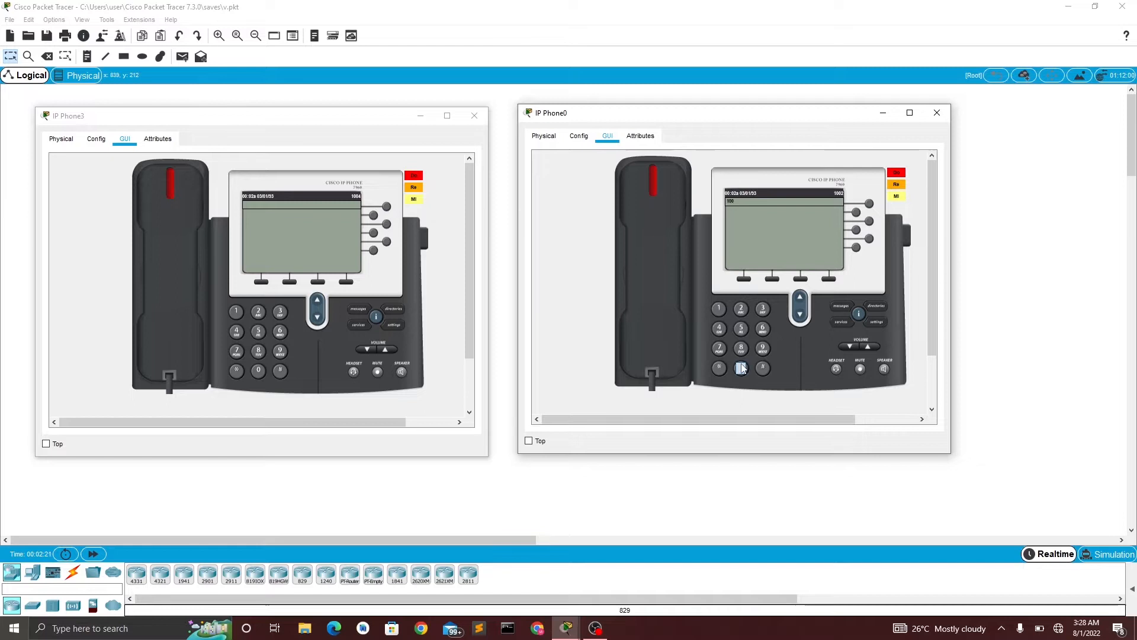
{"action": "left_click", "coordinate": [720, 329]}
{"action": "left_click", "coordinate": [650, 320]}
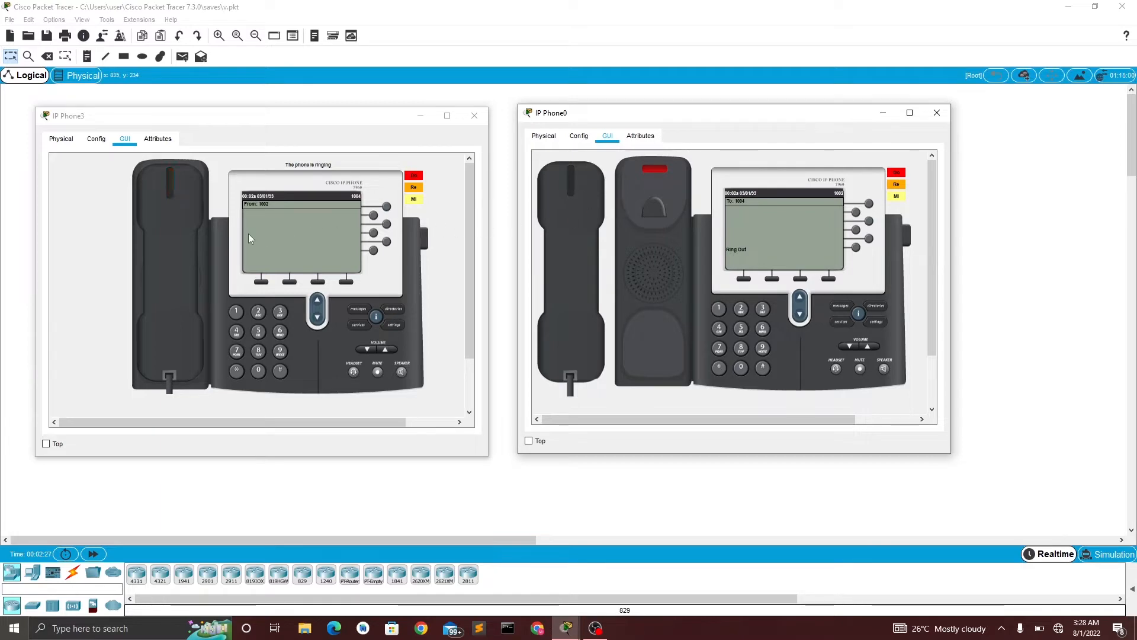
{"action": "left_click", "coordinate": [160, 230]}
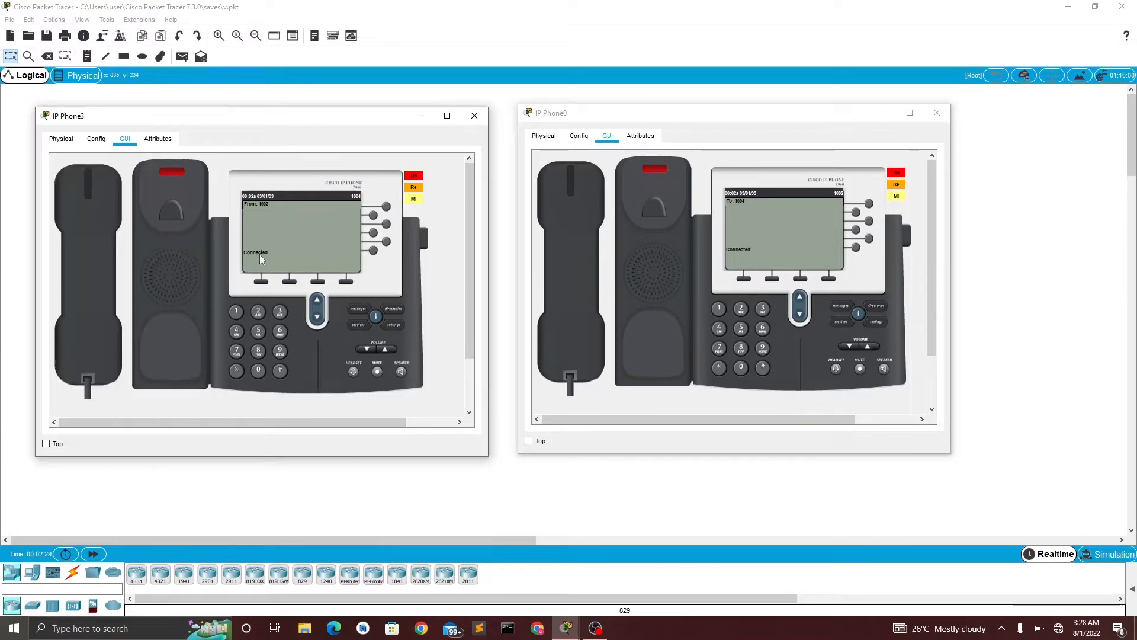
Step: Hang up both handsets and close the IP Phone0 and IP Phone3 windows
{"action": "left_click", "coordinate": [101, 272]}
{"action": "left_click", "coordinate": [599, 242]}
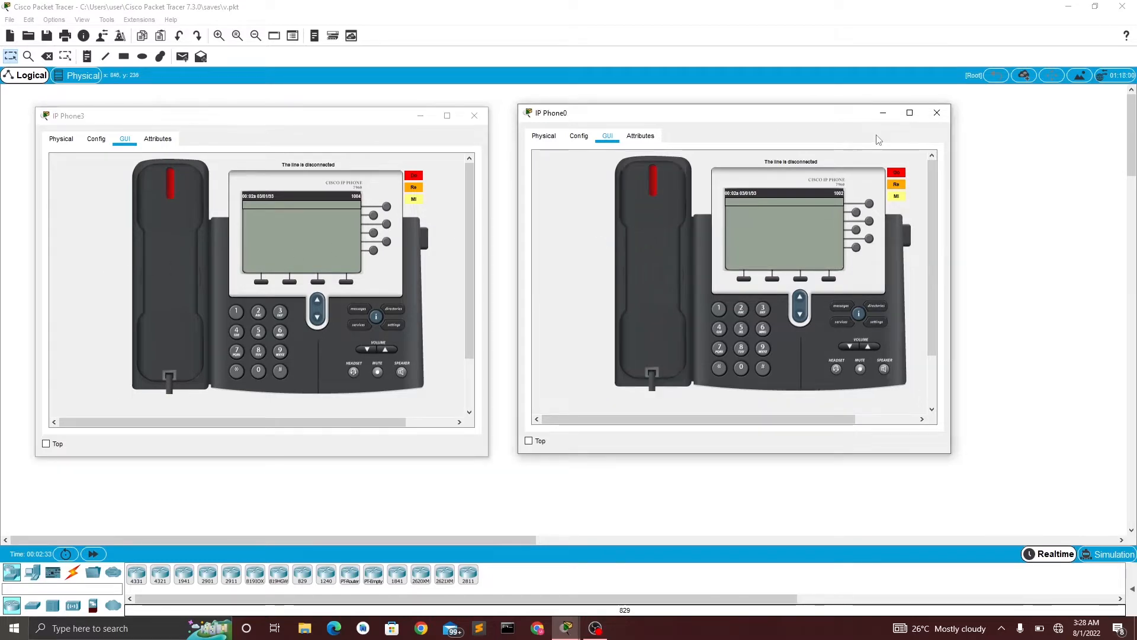
{"action": "left_click", "coordinate": [935, 115]}
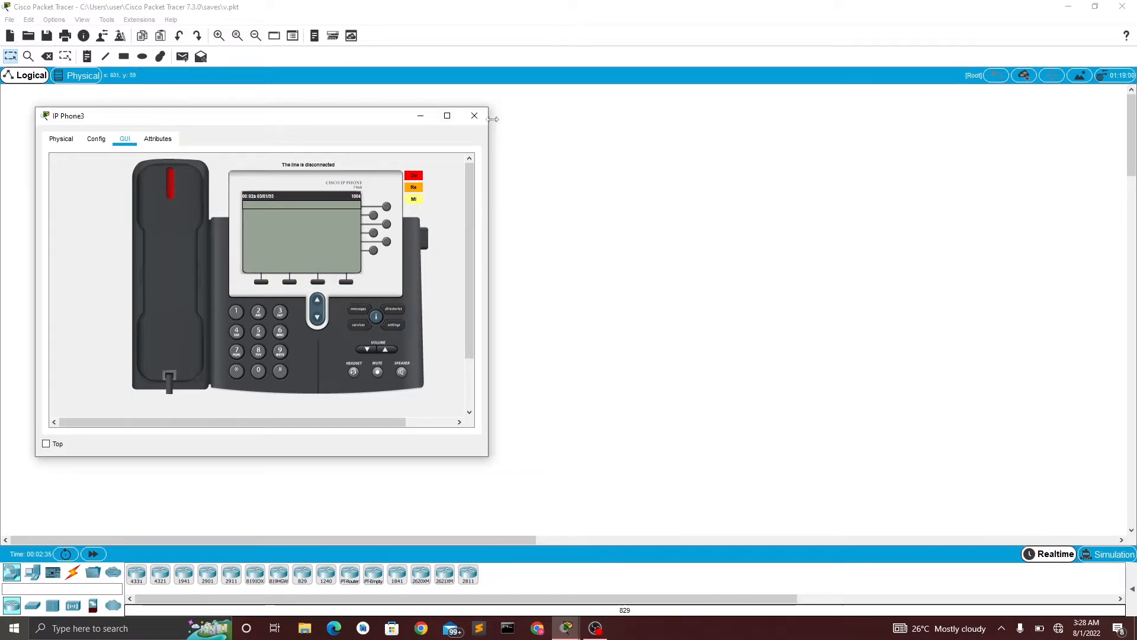
{"action": "left_click", "coordinate": [474, 116]}
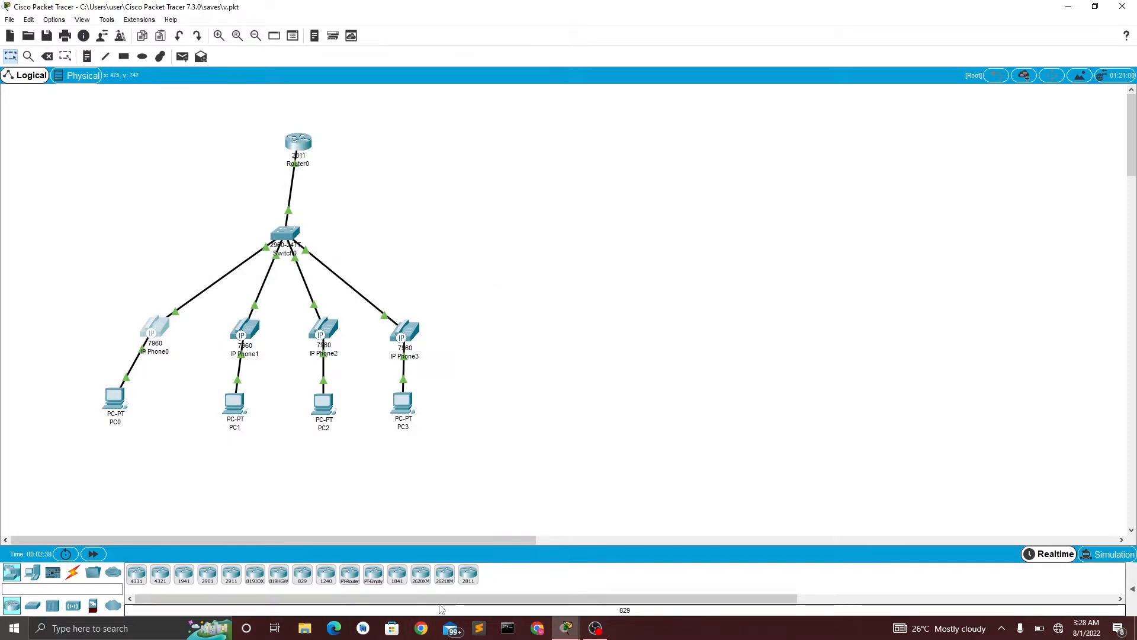
Step: Place a 2811 router with a 2960 switch below it in the empty area right of the existing network
{"action": "left_click_drag", "start_coordinate": [461, 588], "coordinate": [858, 158]}
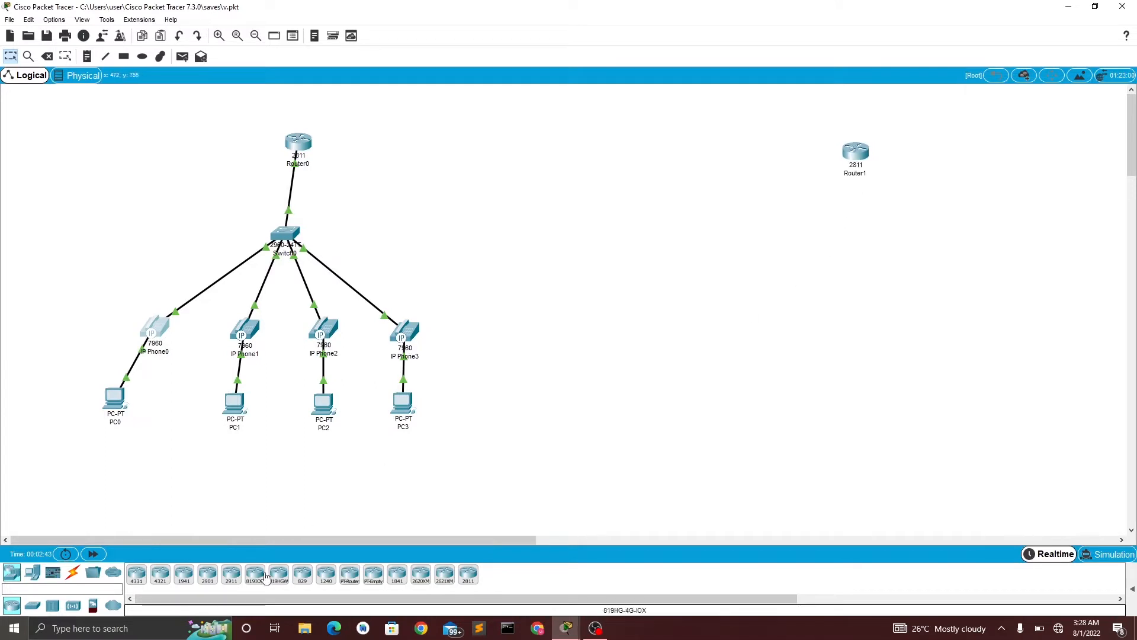
{"action": "left_click", "coordinate": [36, 607]}
{"action": "left_click_drag", "start_coordinate": [136, 575], "coordinate": [848, 234]}
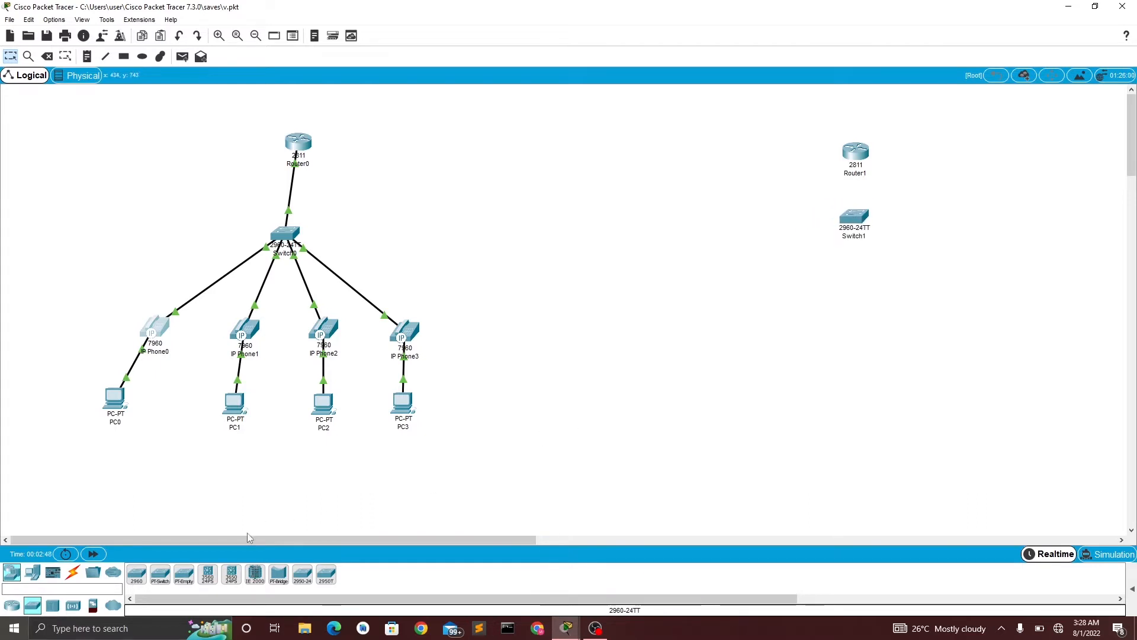
Step: Place four PCs in a row below the new switch and align PC4 with the others
{"action": "left_click", "coordinate": [33, 572]}
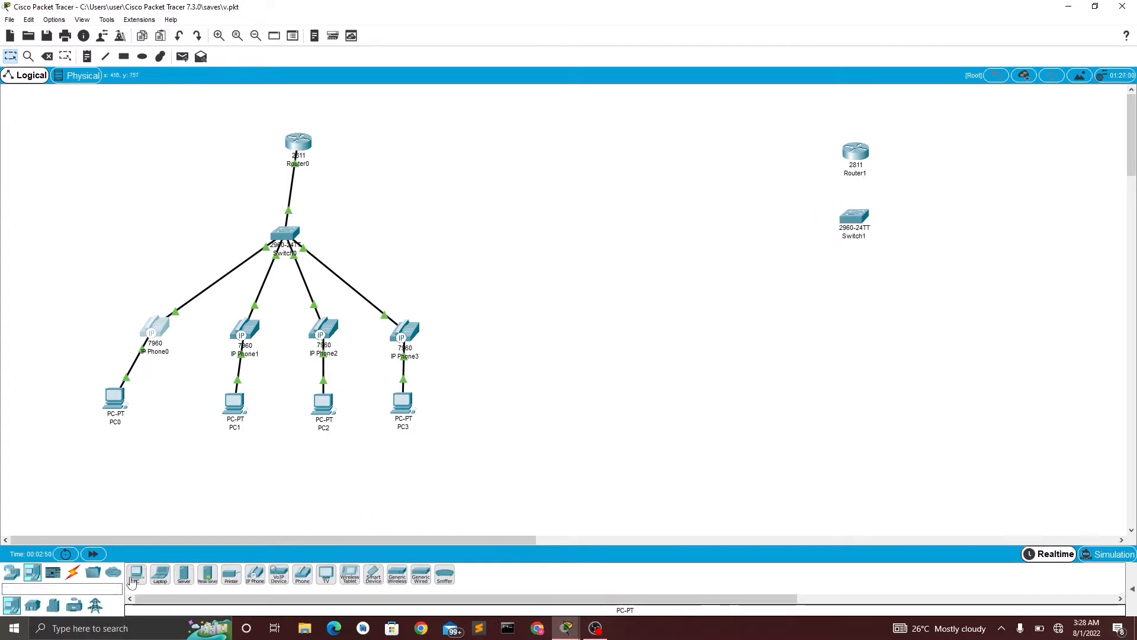
{"action": "left_click_drag", "start_coordinate": [133, 583], "coordinate": [697, 413]}
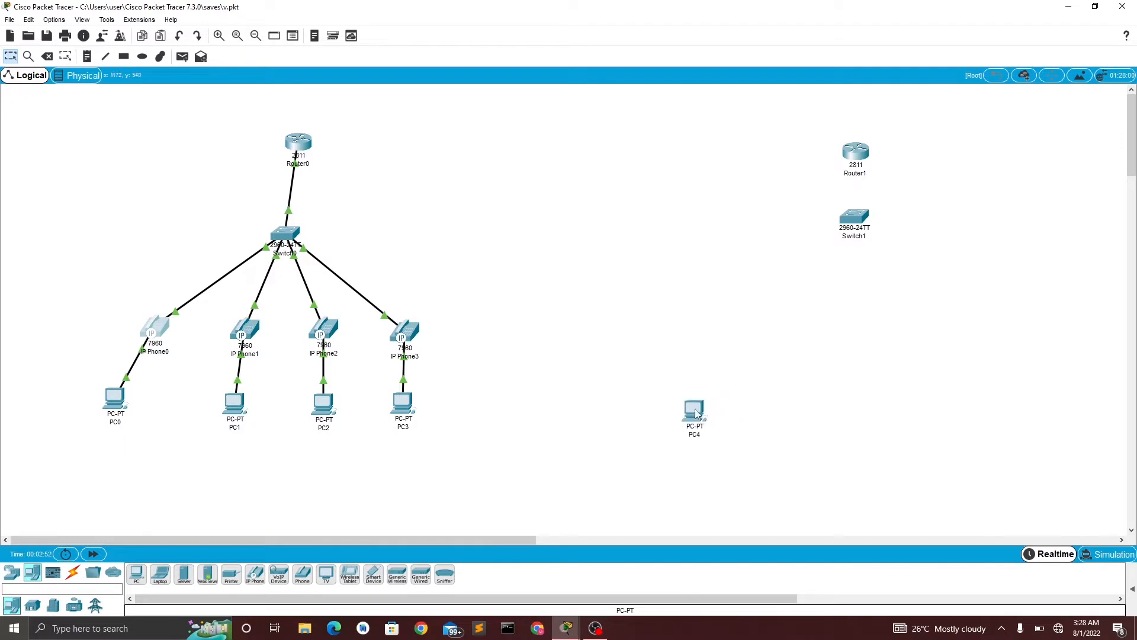
{"action": "left_click_drag", "start_coordinate": [137, 573], "coordinate": [785, 425]}
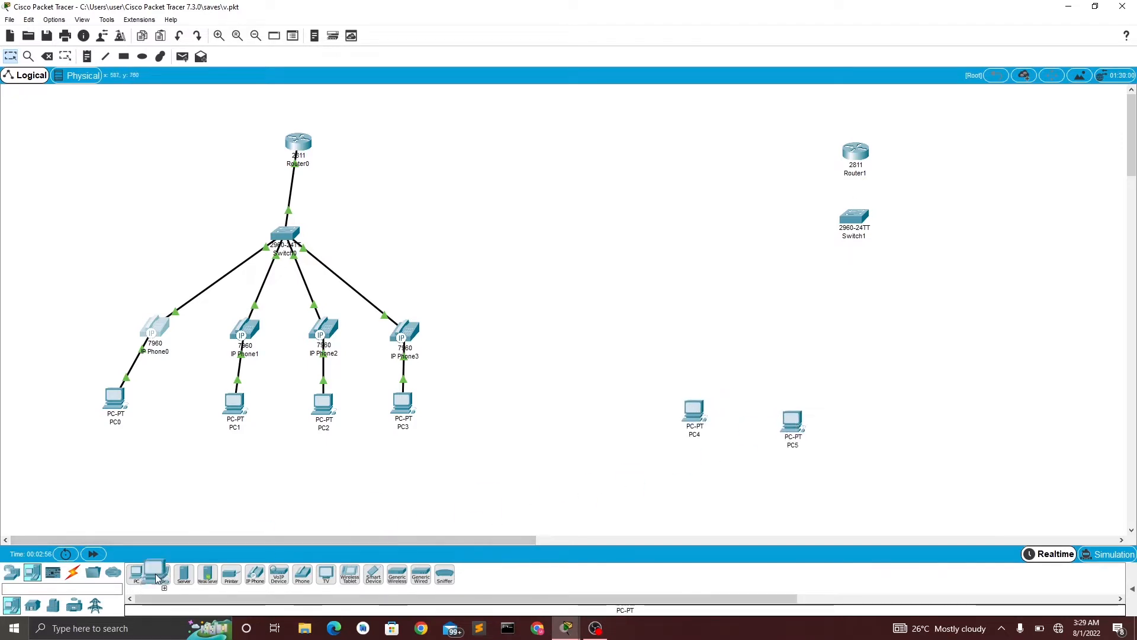
{"action": "left_click_drag", "start_coordinate": [137, 573], "coordinate": [975, 421]}
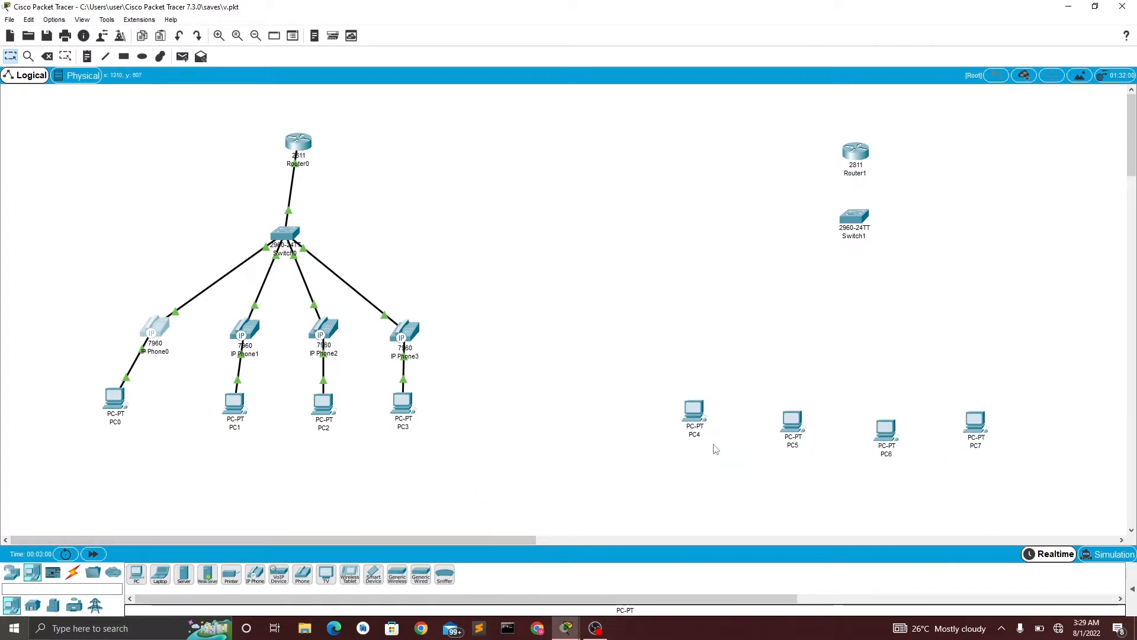
{"action": "left_click_drag", "start_coordinate": [695, 427], "coordinate": [696, 433]}
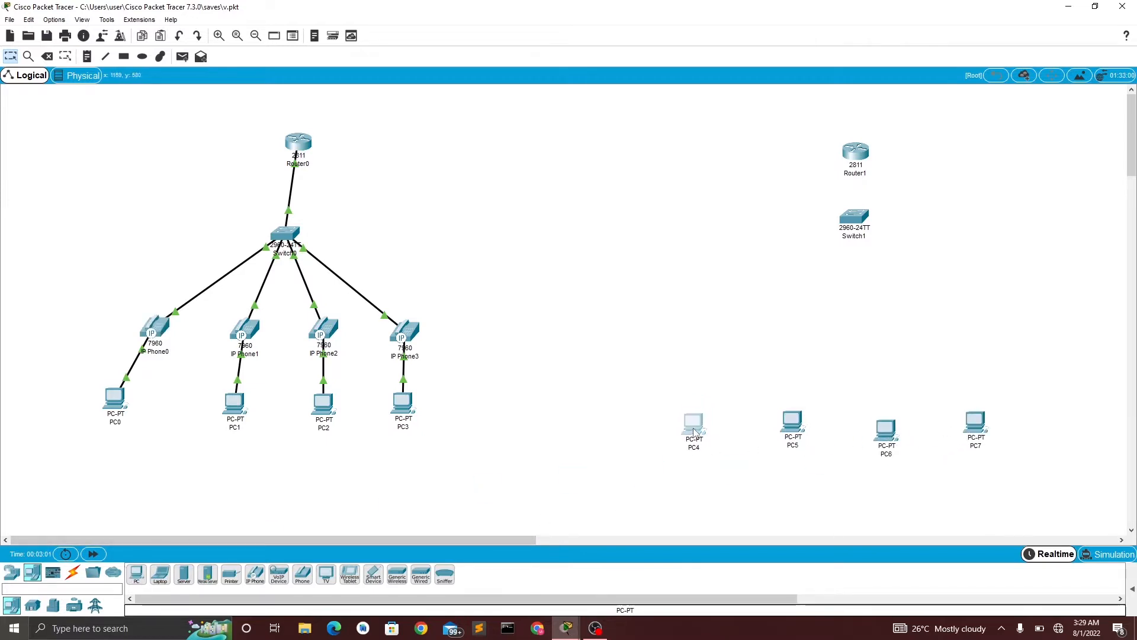
{"action": "left_click", "coordinate": [615, 410]}
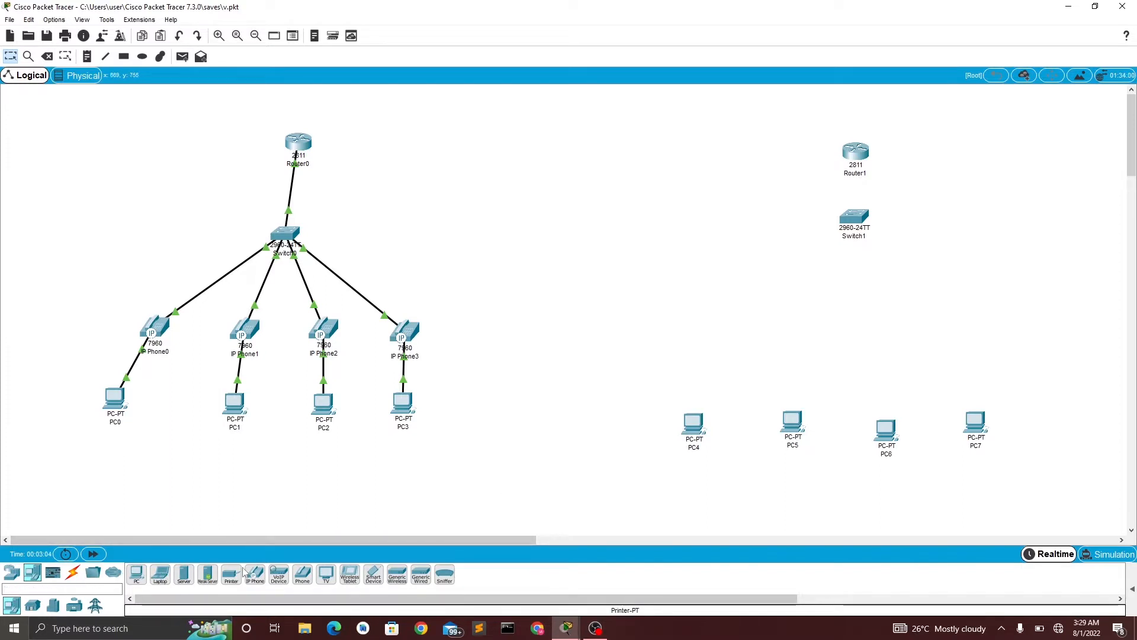
Step: Place four 7960 IP phones, one above each of the PCs PC4 to PC7
{"action": "left_click_drag", "start_coordinate": [253, 582], "coordinate": [692, 354]}
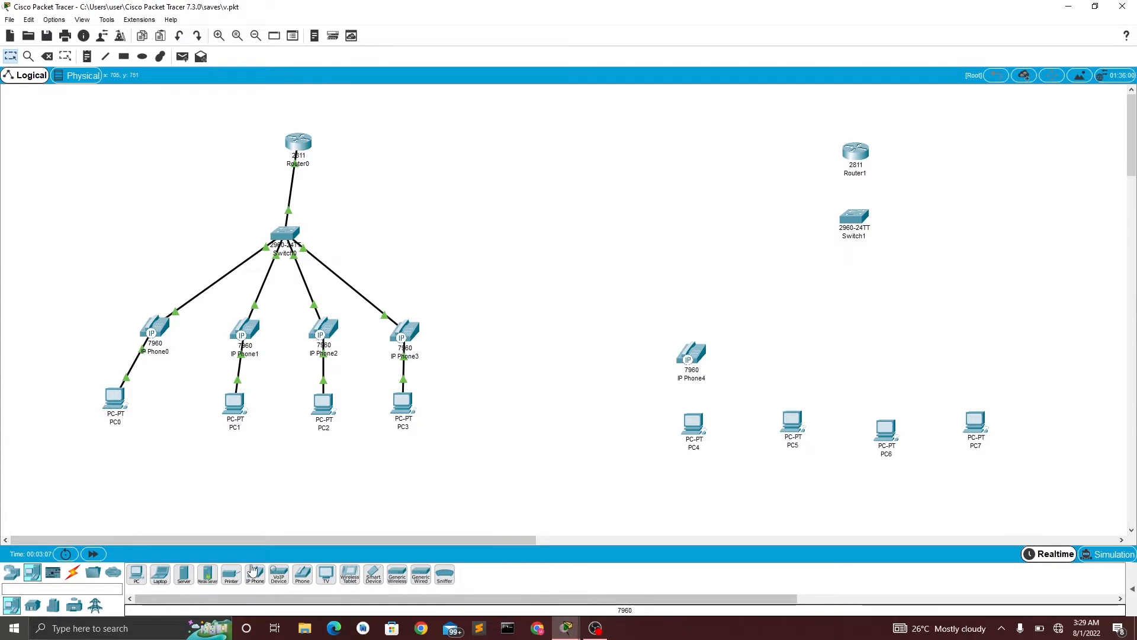
{"action": "left_click_drag", "start_coordinate": [265, 574], "coordinate": [798, 355]}
{"action": "left_click_drag", "start_coordinate": [255, 576], "coordinate": [877, 369]}
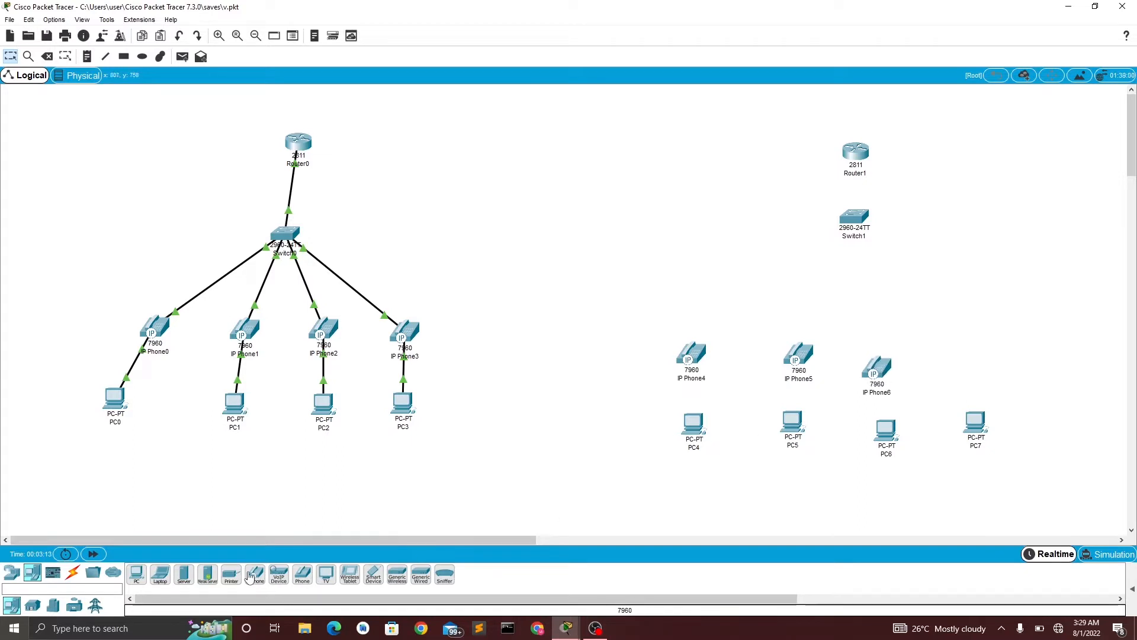
{"action": "left_click_drag", "start_coordinate": [255, 578], "coordinate": [962, 370]}
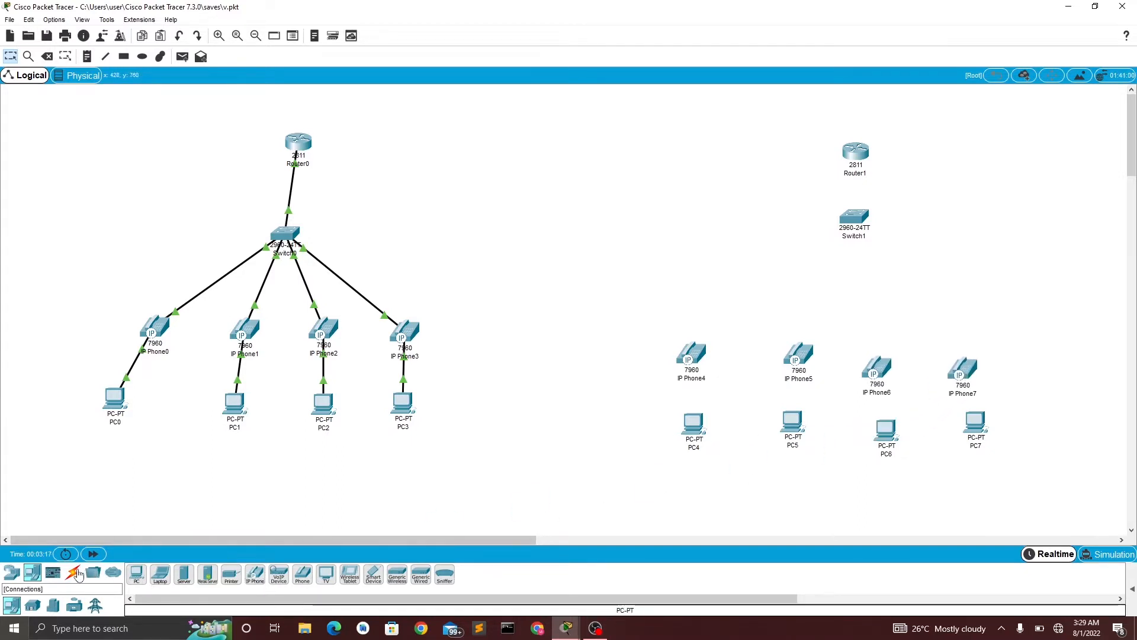
Step: Connect PC4 to IP Phone4 with a copper straight-through cable
{"action": "left_click", "coordinate": [73, 572]}
{"action": "left_click", "coordinate": [184, 573]}
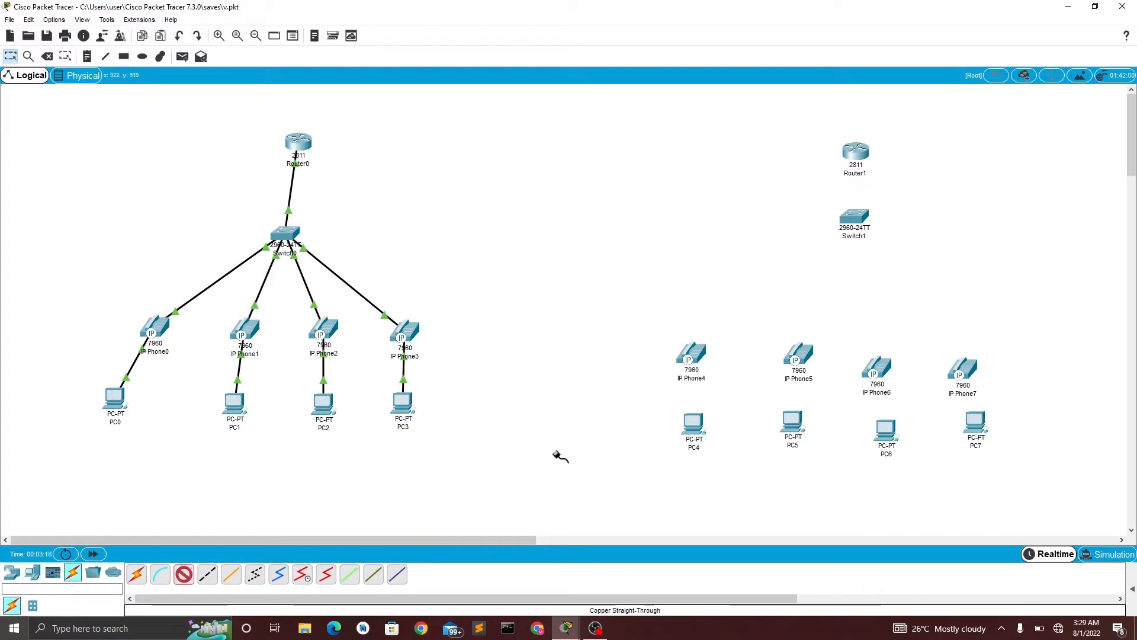
{"action": "left_click", "coordinate": [696, 434]}
{"action": "left_click", "coordinate": [724, 472]}
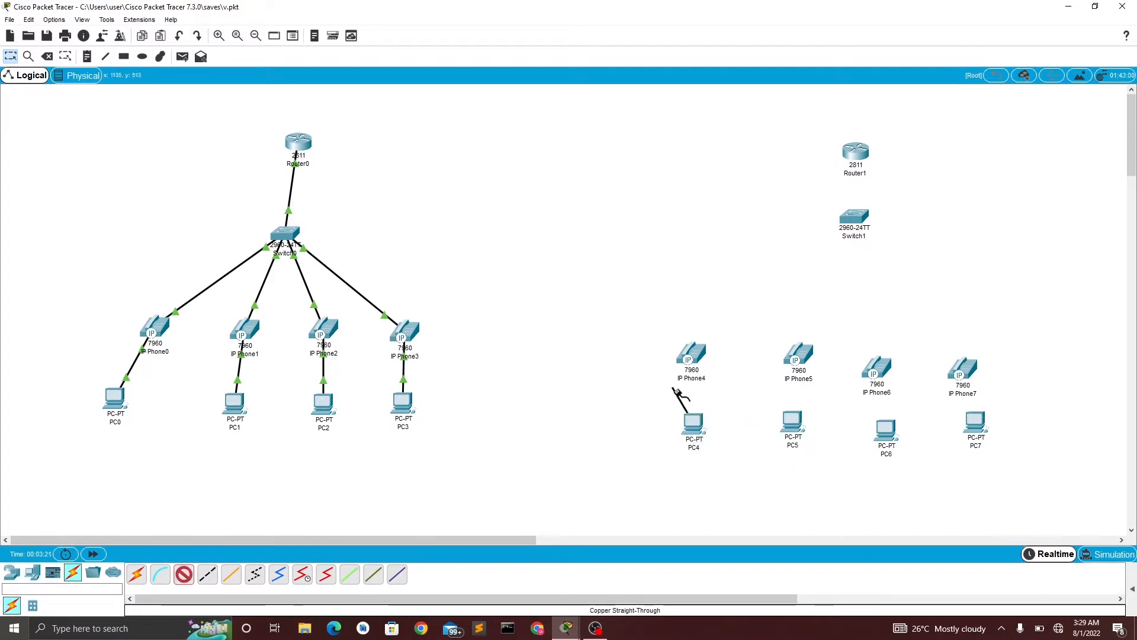
{"action": "left_click", "coordinate": [694, 359]}
{"action": "left_click", "coordinate": [714, 372]}
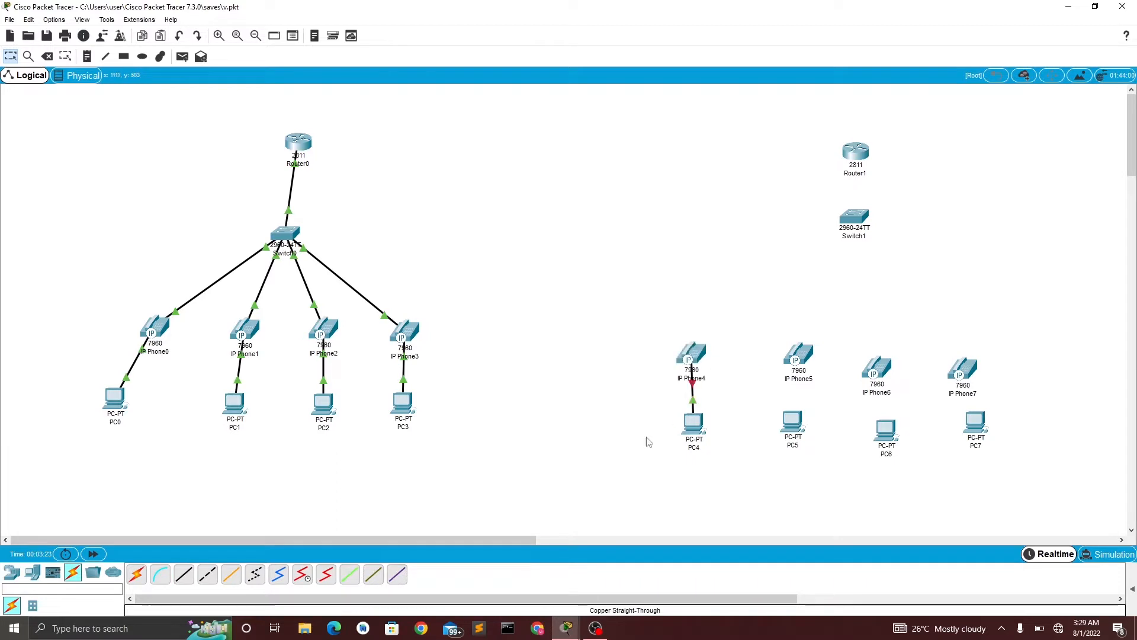
Step: Connect PC5 to IP Phone5 with a copper straight-through cable
{"action": "left_click", "coordinate": [183, 574]}
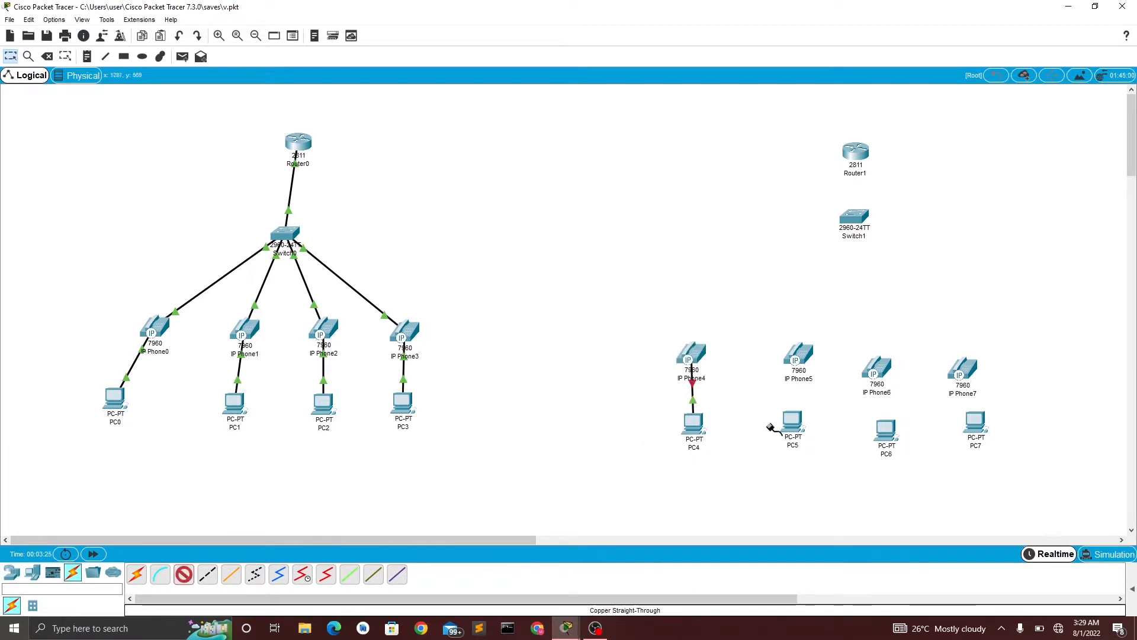
{"action": "left_click", "coordinate": [793, 422]}
{"action": "left_click", "coordinate": [833, 459]}
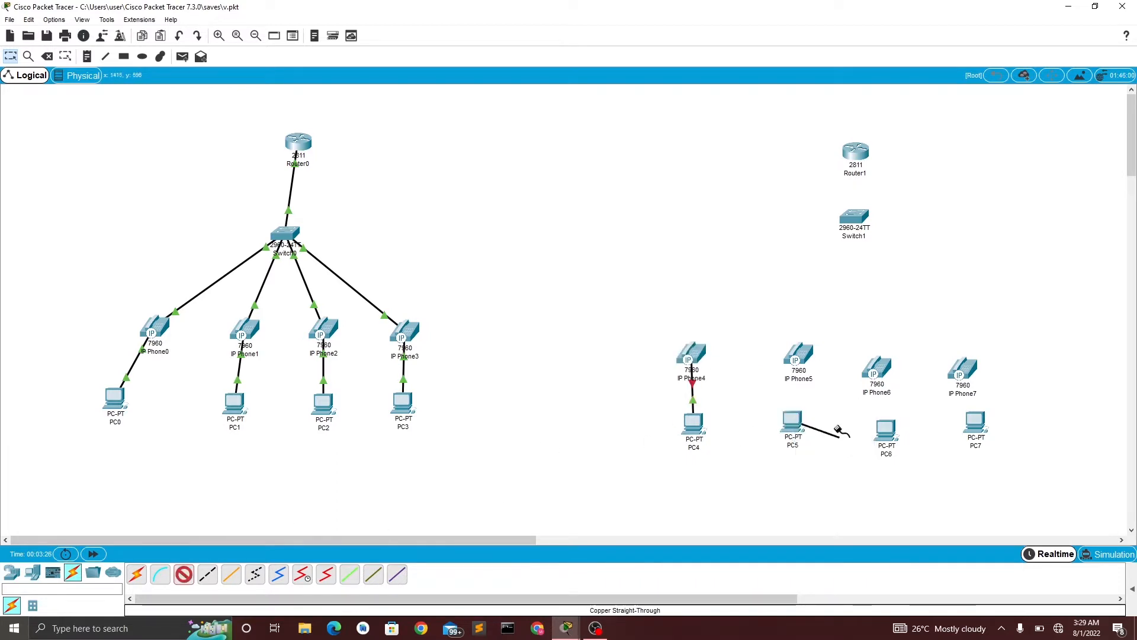
{"action": "left_click", "coordinate": [801, 358]}
{"action": "left_click", "coordinate": [823, 375]}
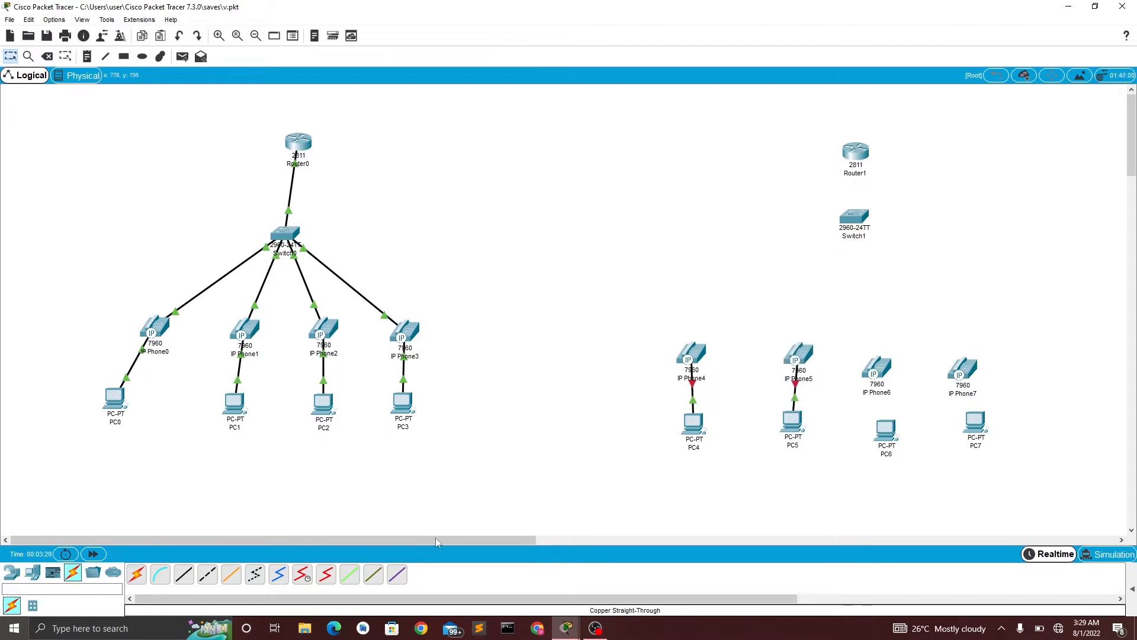
Step: Try to attach a copper straight-through cable to a port on PC6
{"action": "left_click", "coordinate": [184, 574]}
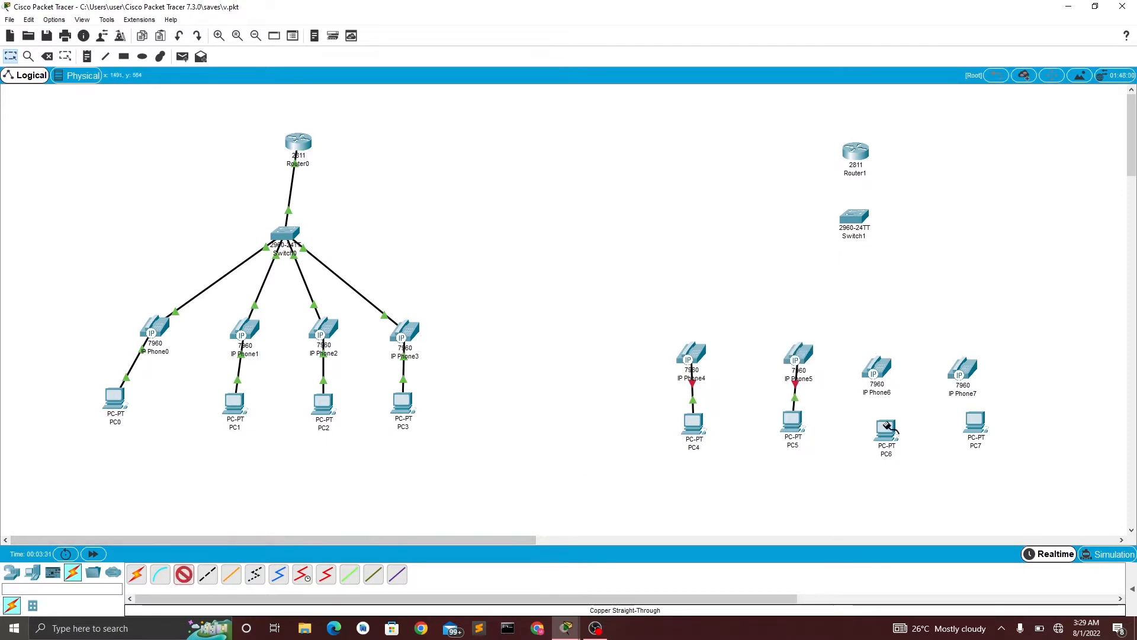
{"action": "left_click", "coordinate": [887, 426]}
{"action": "left_click", "coordinate": [924, 447]}
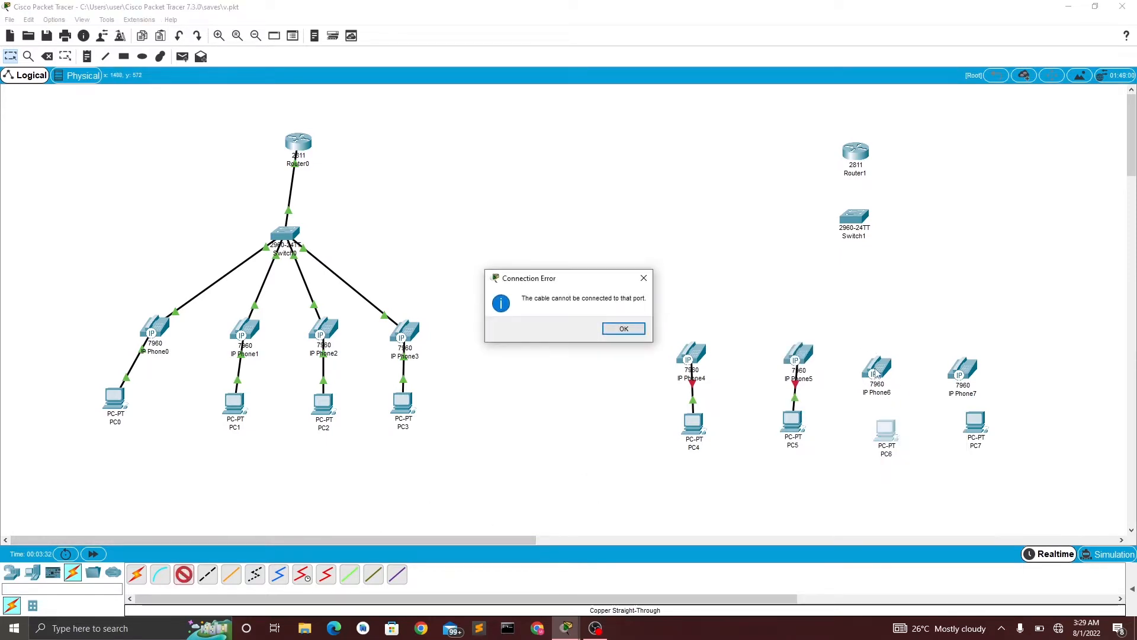
{"action": "left_click", "coordinate": [644, 278]}
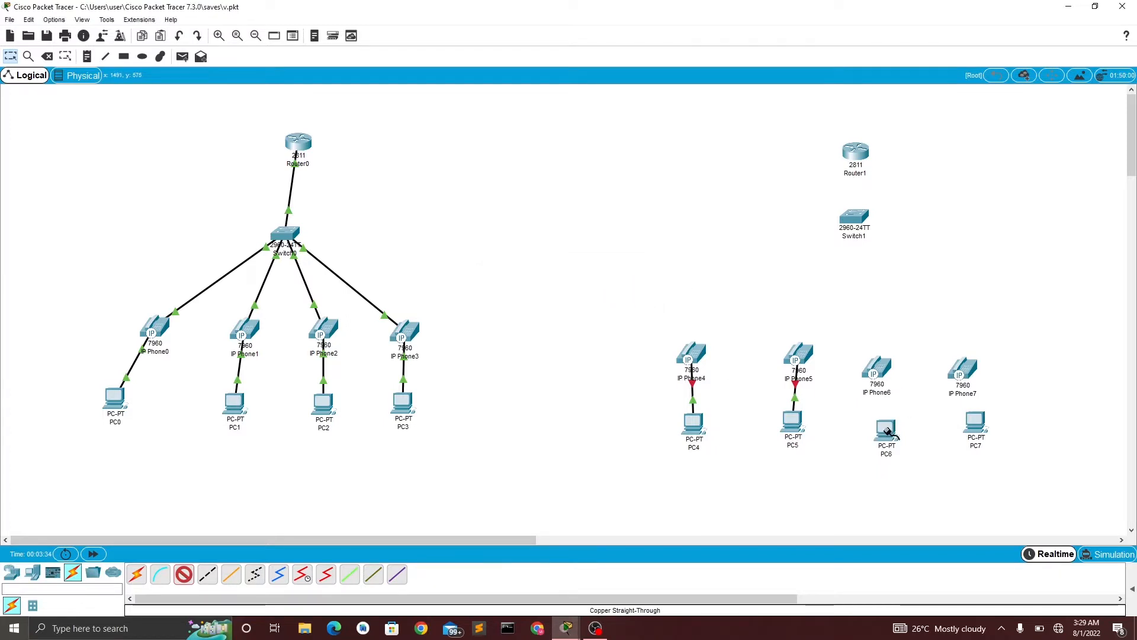
Step: Connect PC6 to IP Phone6 with a copper straight-through cable
{"action": "left_click", "coordinate": [887, 429]}
{"action": "left_click", "coordinate": [924, 474]}
{"action": "left_click", "coordinate": [879, 363]}
{"action": "left_click", "coordinate": [915, 383]}
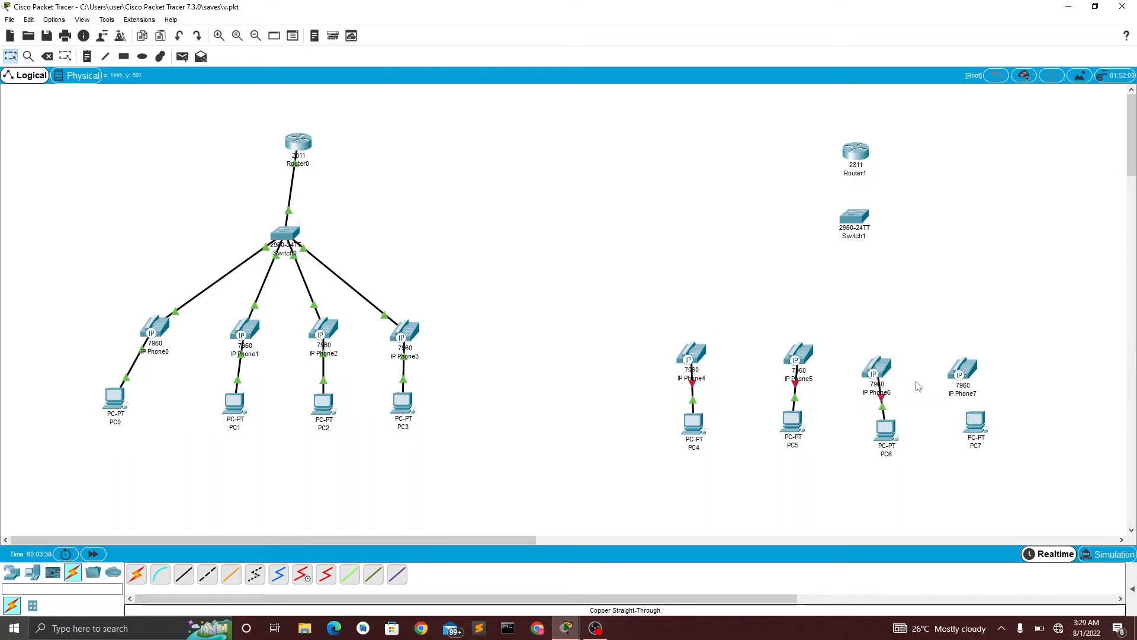
Step: Connect PC7's FastEthernet0 port to the PC port of IP Phone7 with a copper straight-through cable
{"action": "left_click", "coordinate": [184, 575]}
{"action": "left_click", "coordinate": [976, 429]}
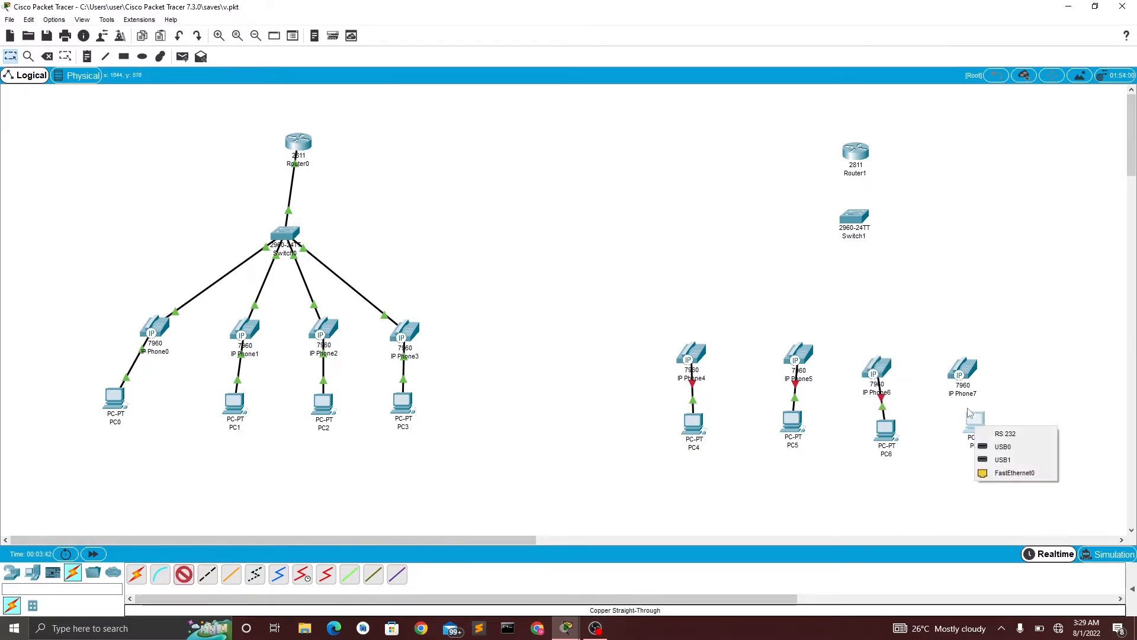
{"action": "left_click", "coordinate": [1013, 473]}
{"action": "left_click", "coordinate": [962, 373]}
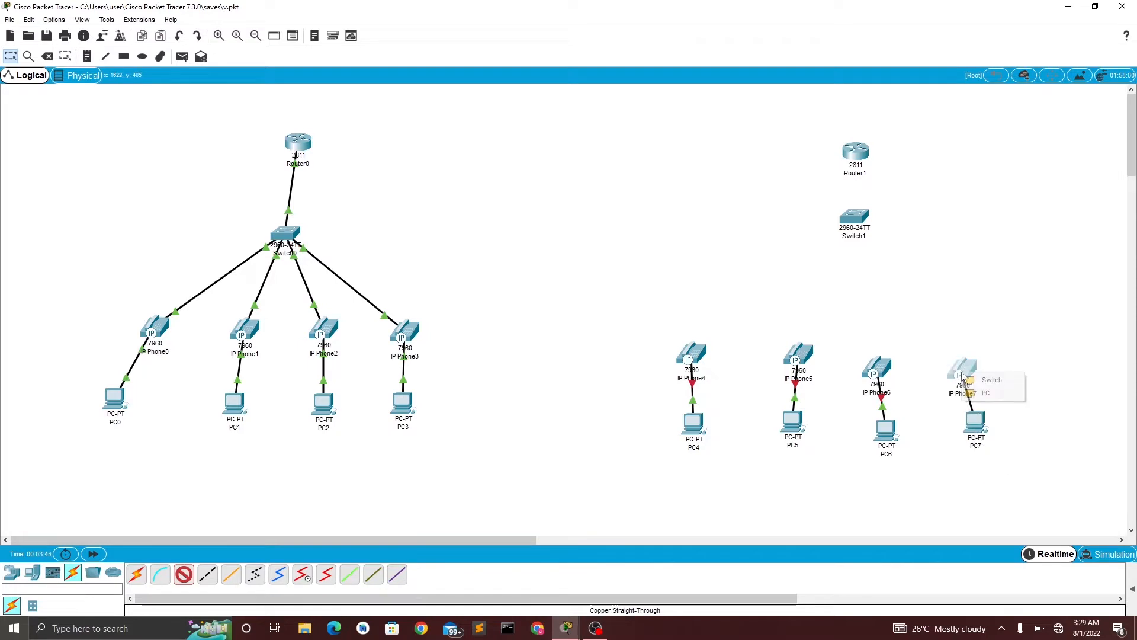
{"action": "left_click", "coordinate": [1007, 392]}
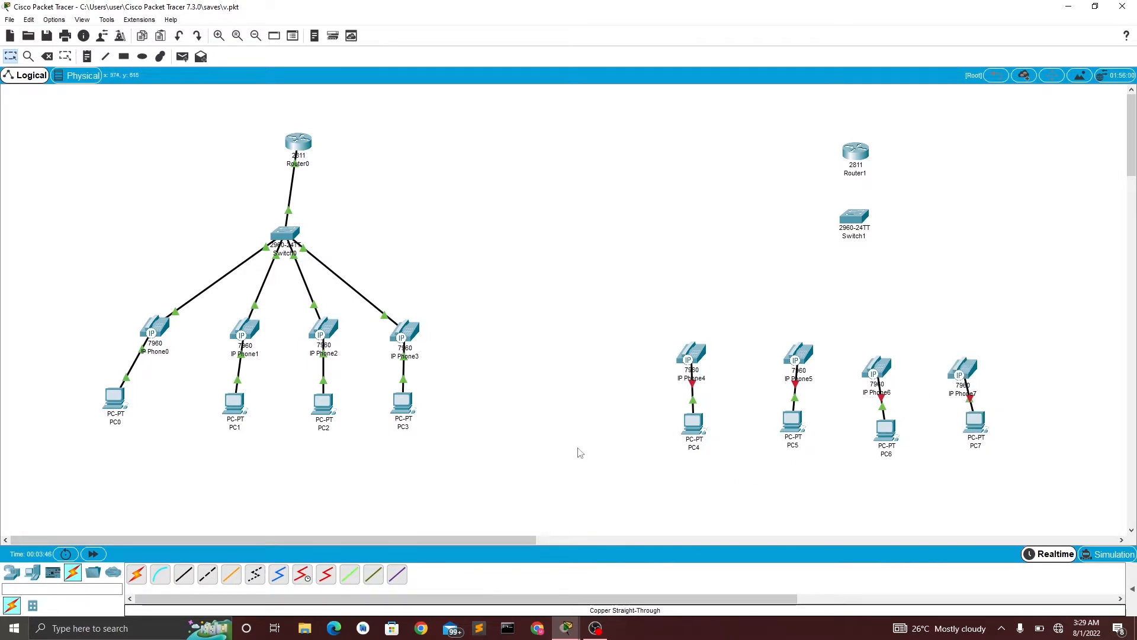
Step: Connect the Switch port of IP Phone4 to FastEthernet0/2 on Switch1 with a copper straight-through cable
{"action": "left_click", "coordinate": [183, 574]}
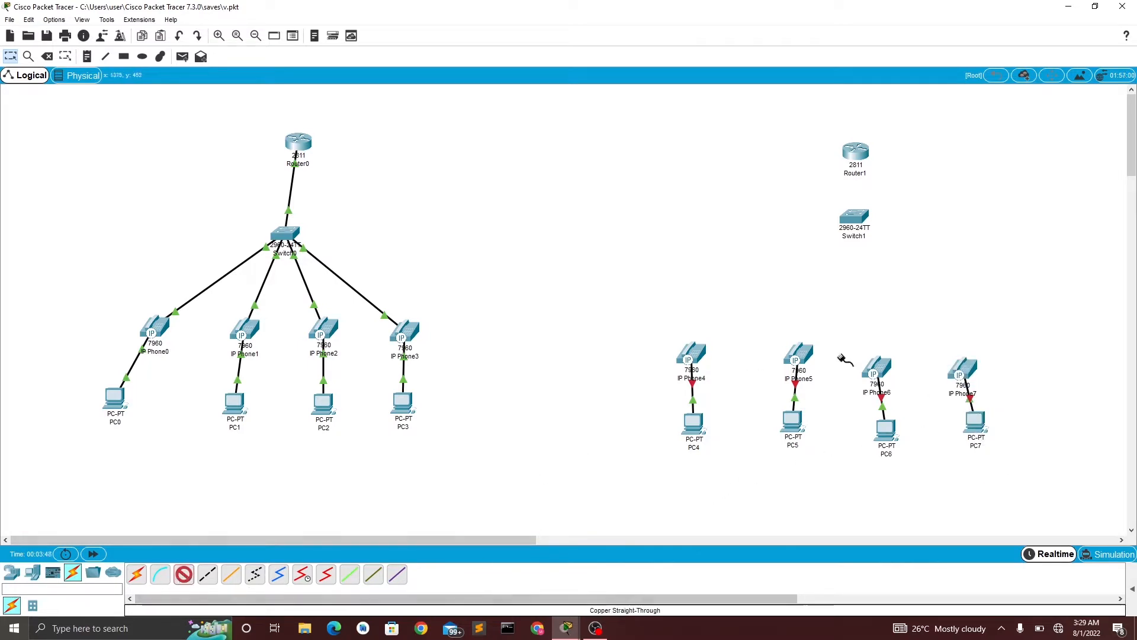
{"action": "left_click", "coordinate": [700, 355]}
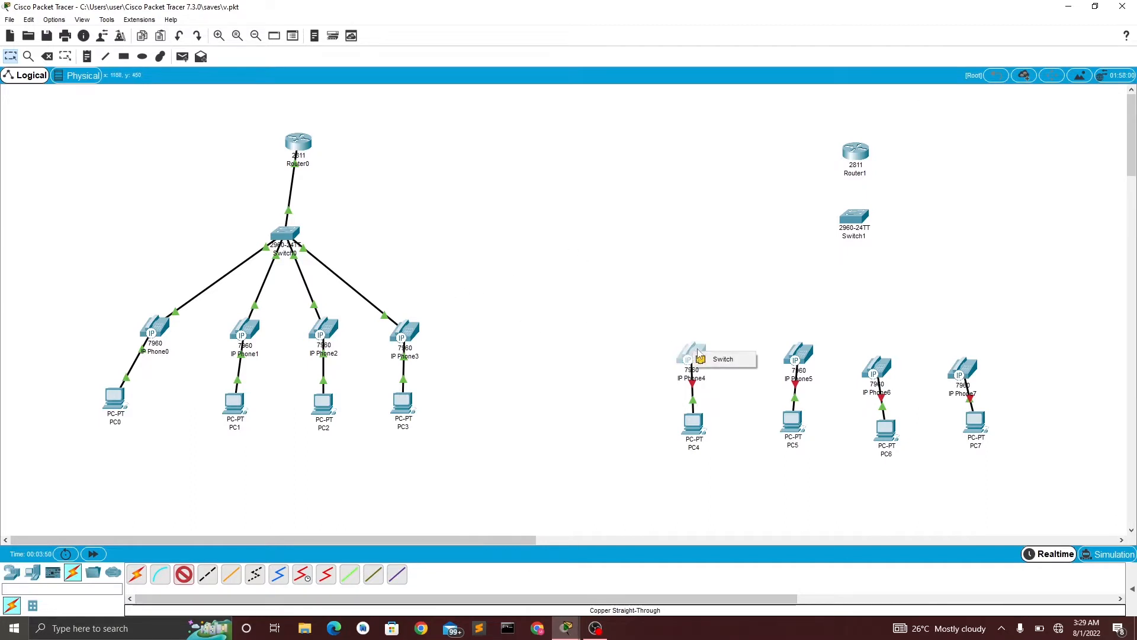
{"action": "left_click", "coordinate": [720, 356]}
{"action": "left_click", "coordinate": [854, 223]}
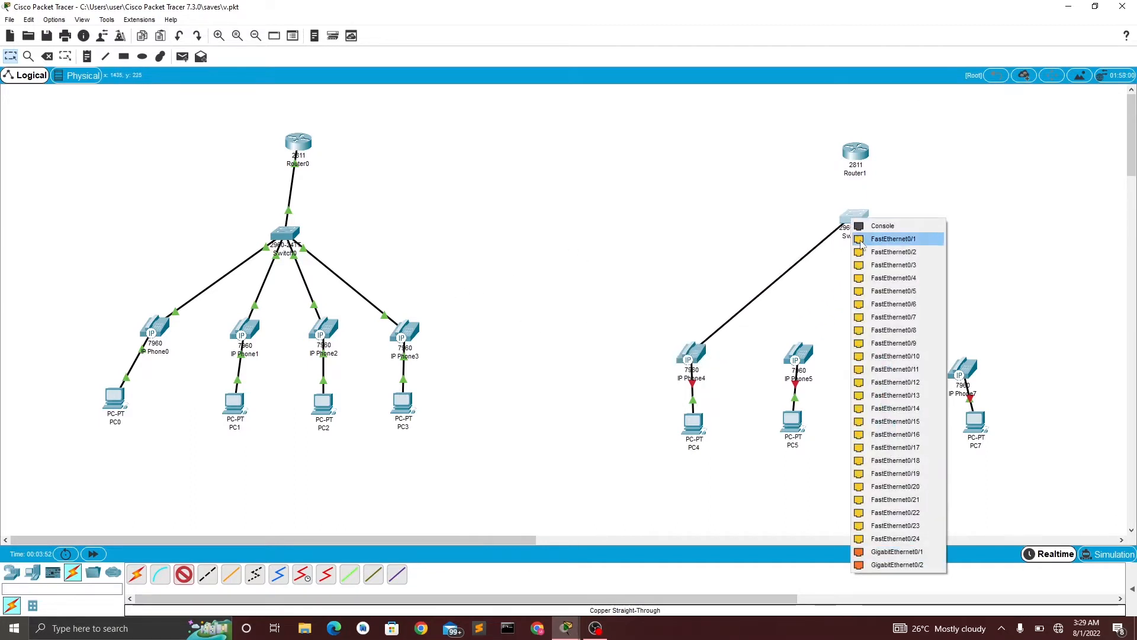
{"action": "left_click", "coordinate": [870, 249]}
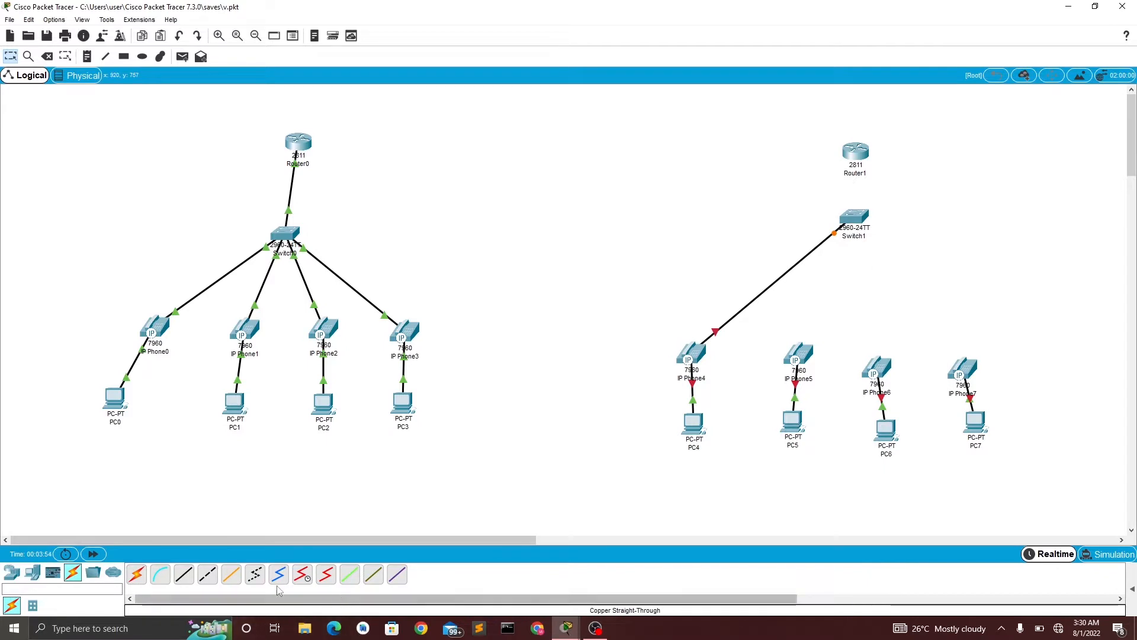
Step: Connect the Switch port of IP Phone5 to FastEthernet0/3 on Switch1 with a copper straight-through cable
{"action": "left_click", "coordinate": [184, 574]}
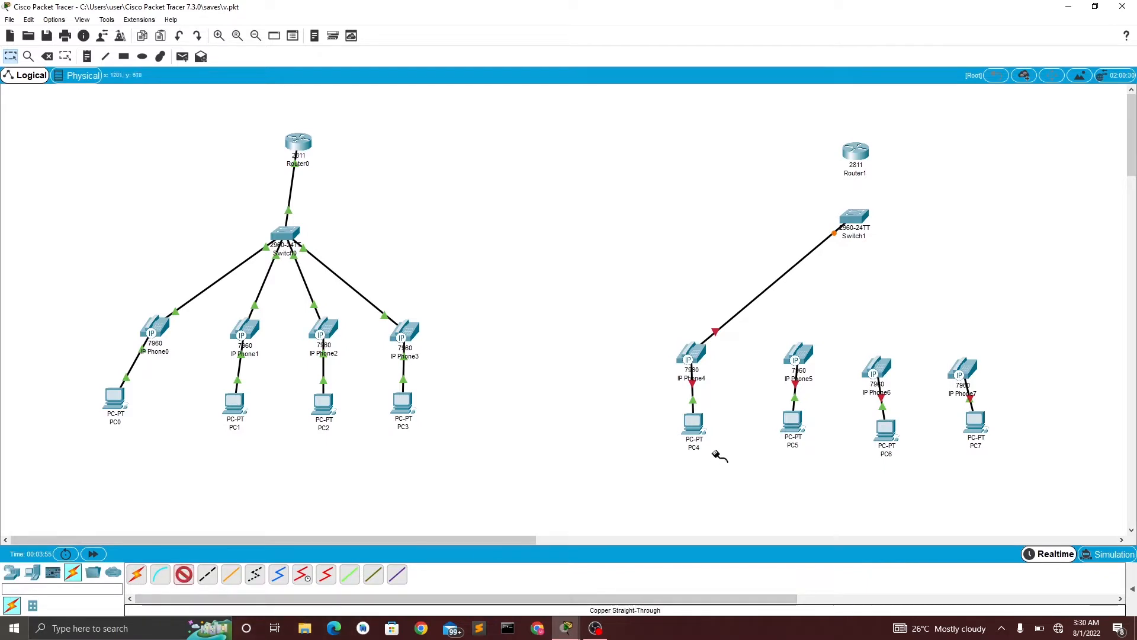
{"action": "left_click", "coordinate": [795, 359]}
{"action": "left_click", "coordinate": [815, 353]}
{"action": "left_click", "coordinate": [854, 219]}
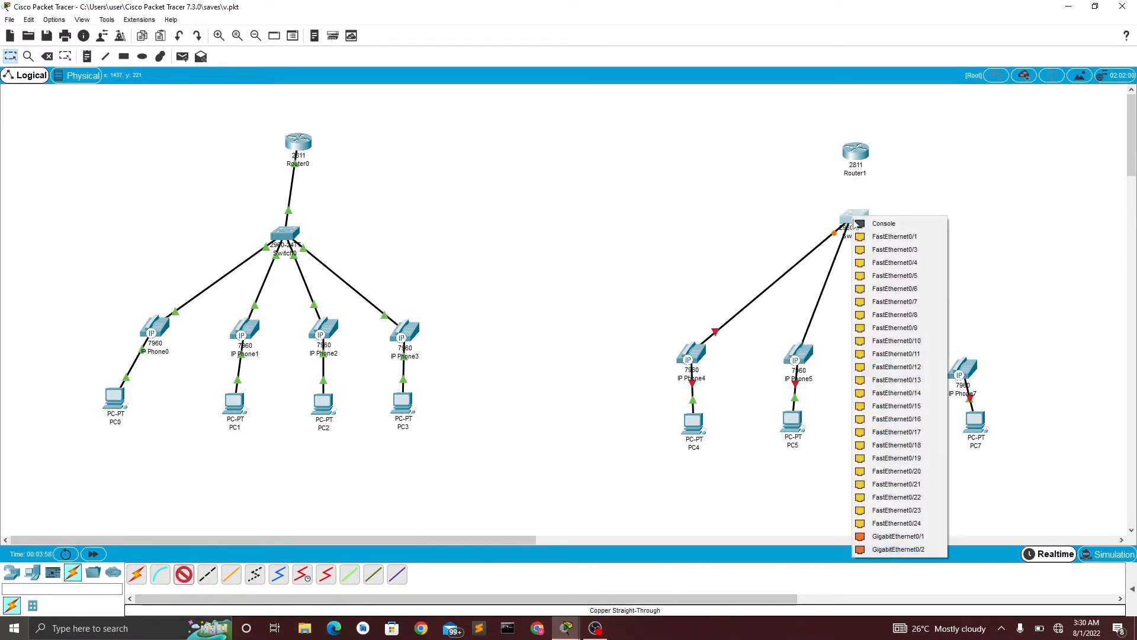
{"action": "left_click", "coordinate": [880, 250]}
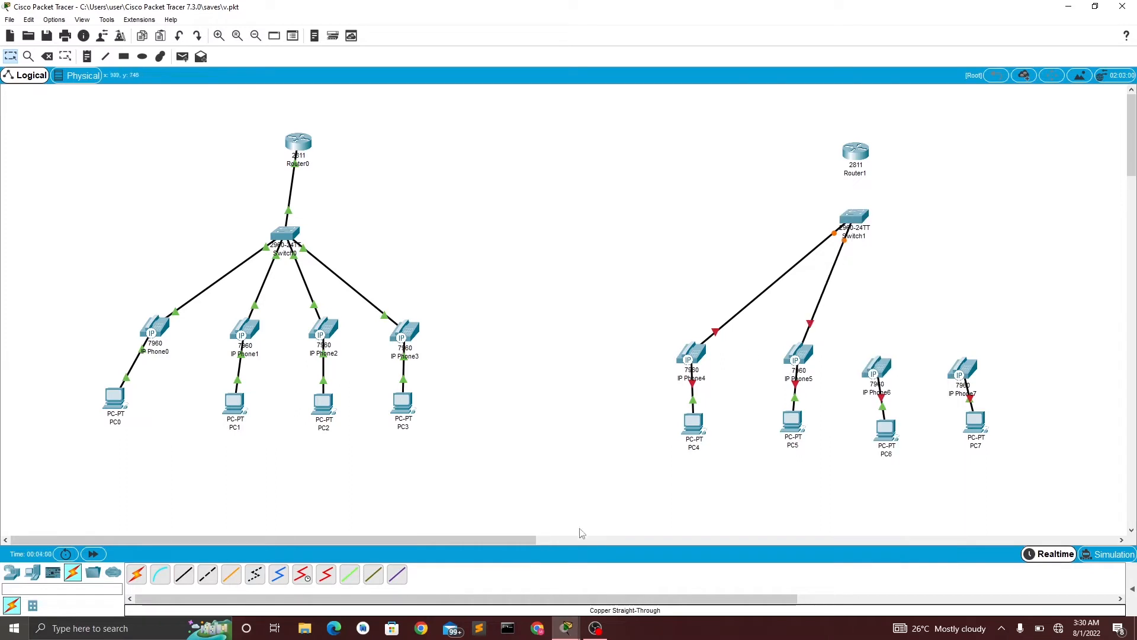
Step: Connect the Switch port of IP Phone6 to FastEthernet0/4 on Switch1 with a copper straight-through cable
{"action": "left_click", "coordinate": [184, 574]}
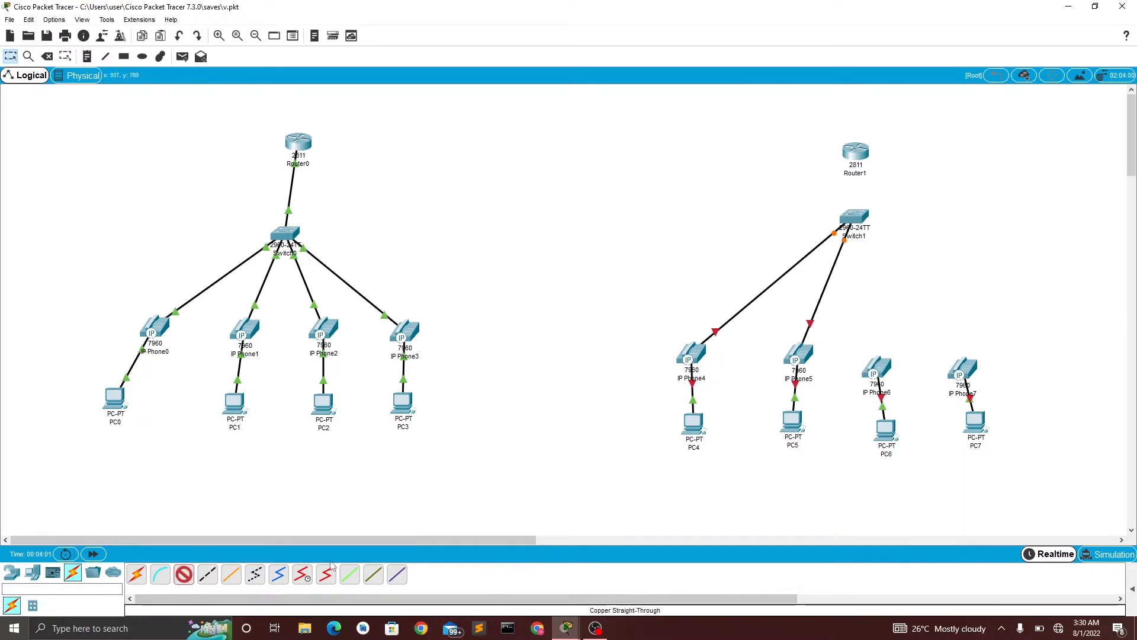
{"action": "left_click", "coordinate": [878, 370]}
{"action": "left_click", "coordinate": [903, 378]}
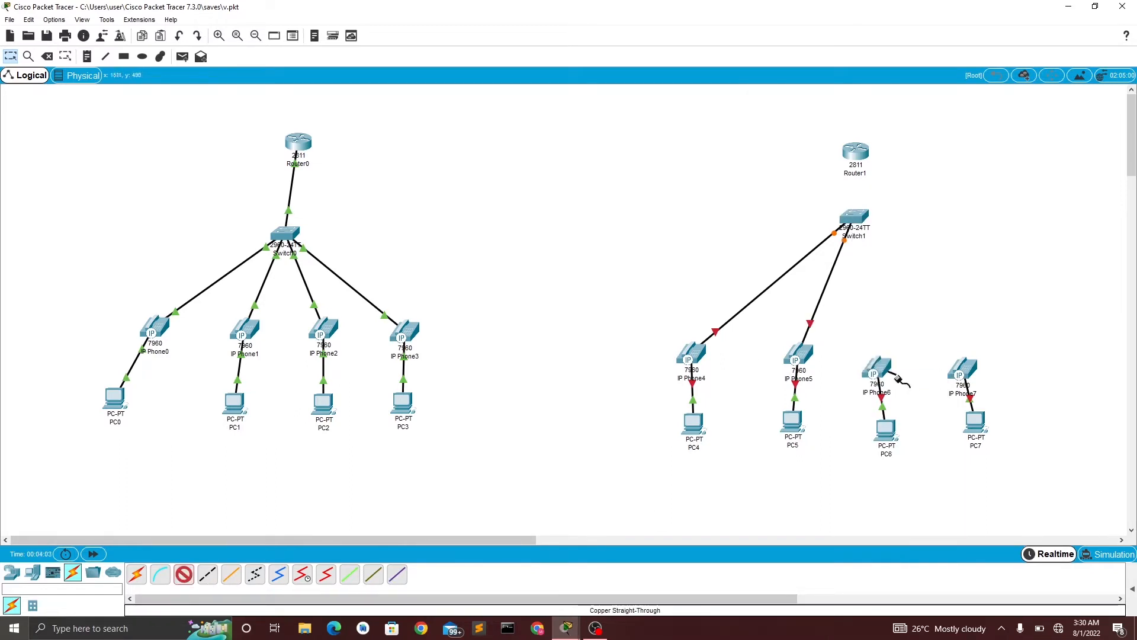
{"action": "left_click", "coordinate": [858, 222]}
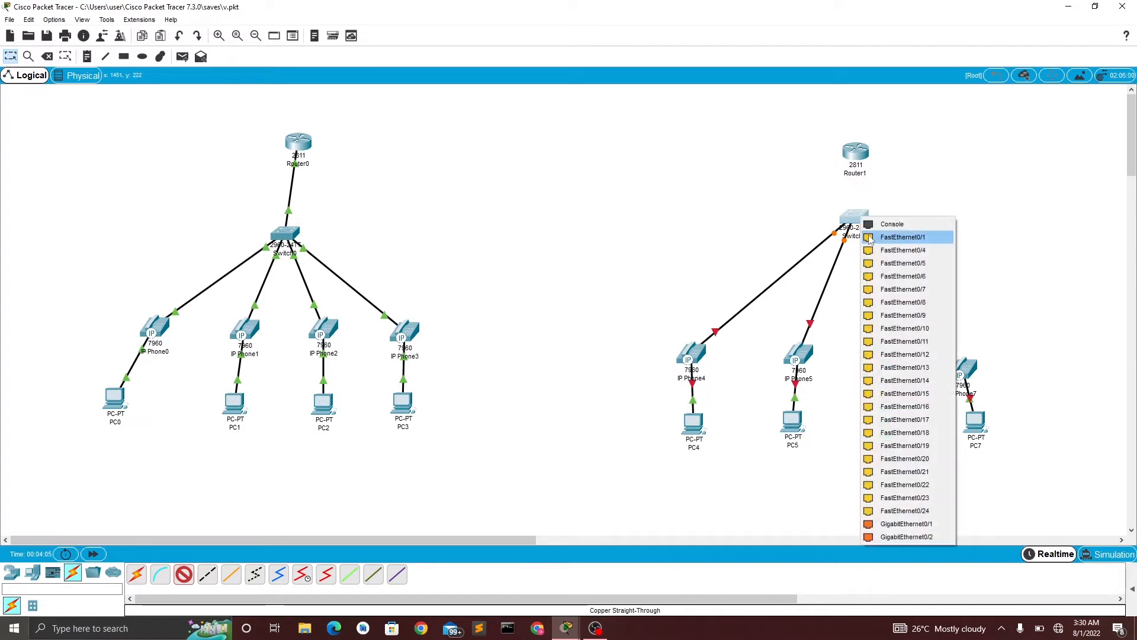
{"action": "left_click", "coordinate": [869, 238]}
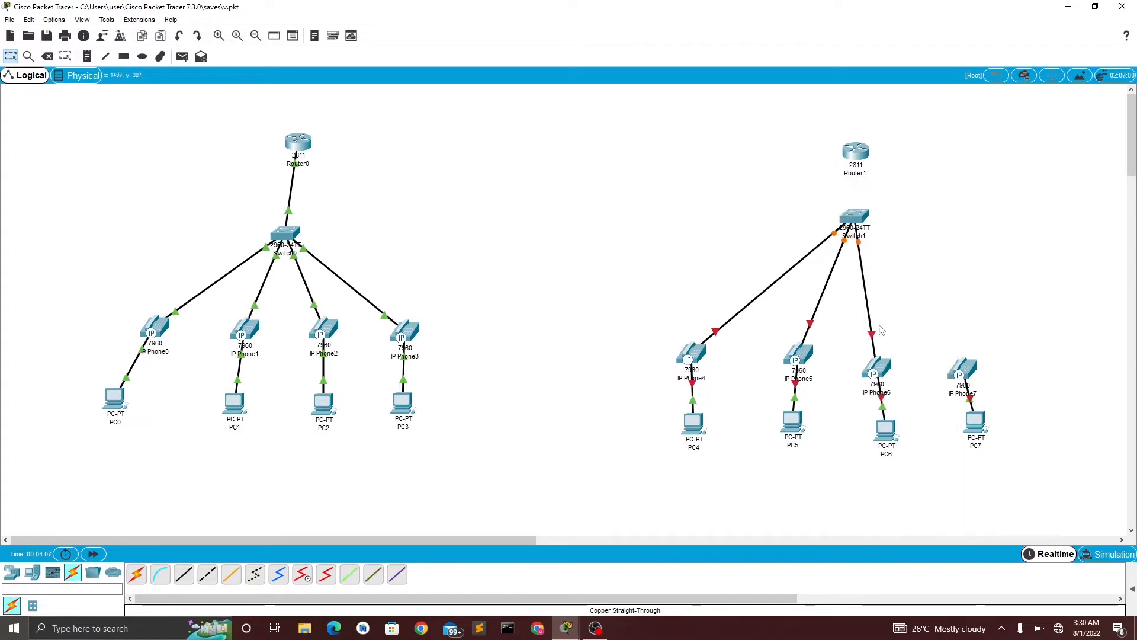
Step: Connect the Switch port of IP Phone7 to FastEthernet0/5 on Switch1 with a copper straight-through cable
{"action": "left_click", "coordinate": [183, 574]}
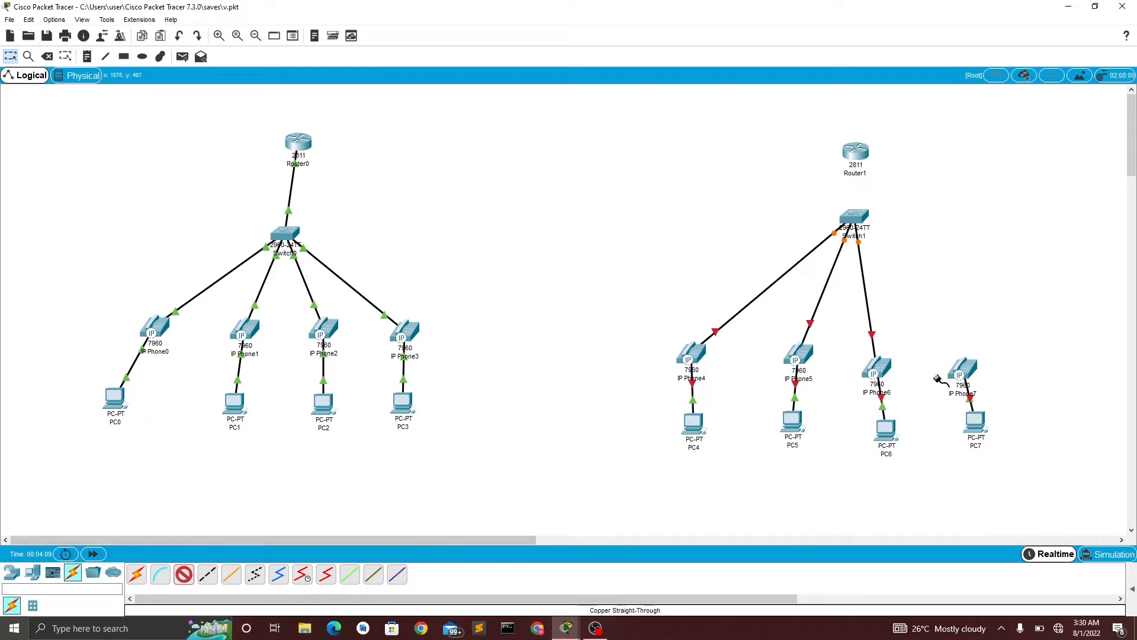
{"action": "left_click", "coordinate": [960, 370]}
{"action": "left_click", "coordinate": [982, 367]}
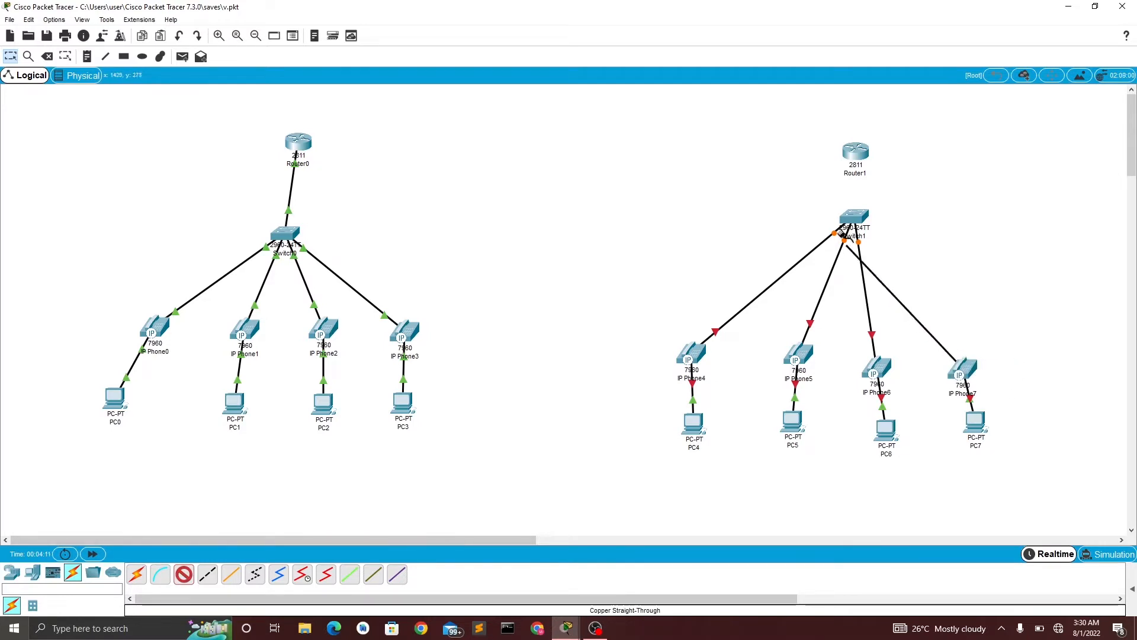
{"action": "left_click", "coordinate": [863, 220]}
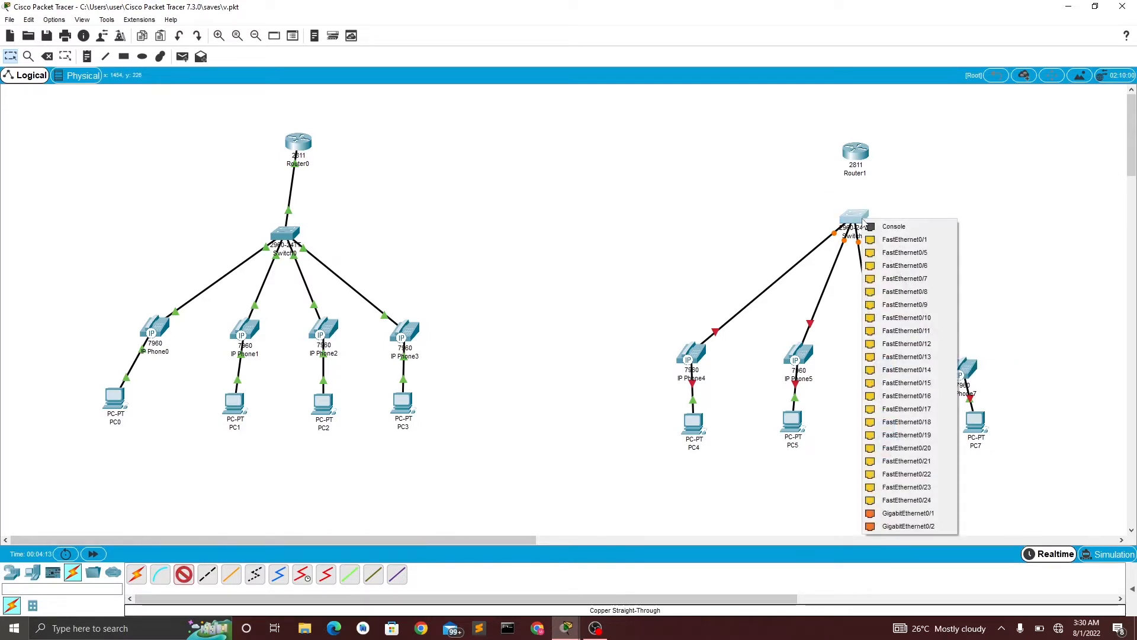
{"action": "left_click", "coordinate": [889, 254]}
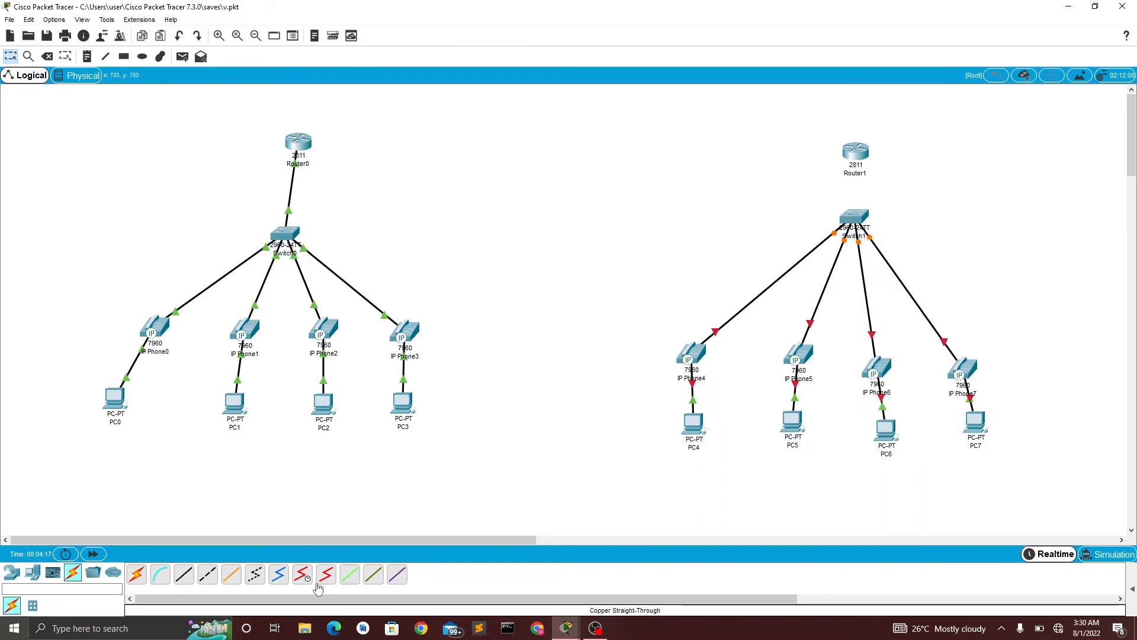
Step: Connect FastEthernet0/1 on Switch1 to Router1 with a copper straight-through cable, and move Router1 slightly farther above the switch
{"action": "left_click", "coordinate": [182, 578]}
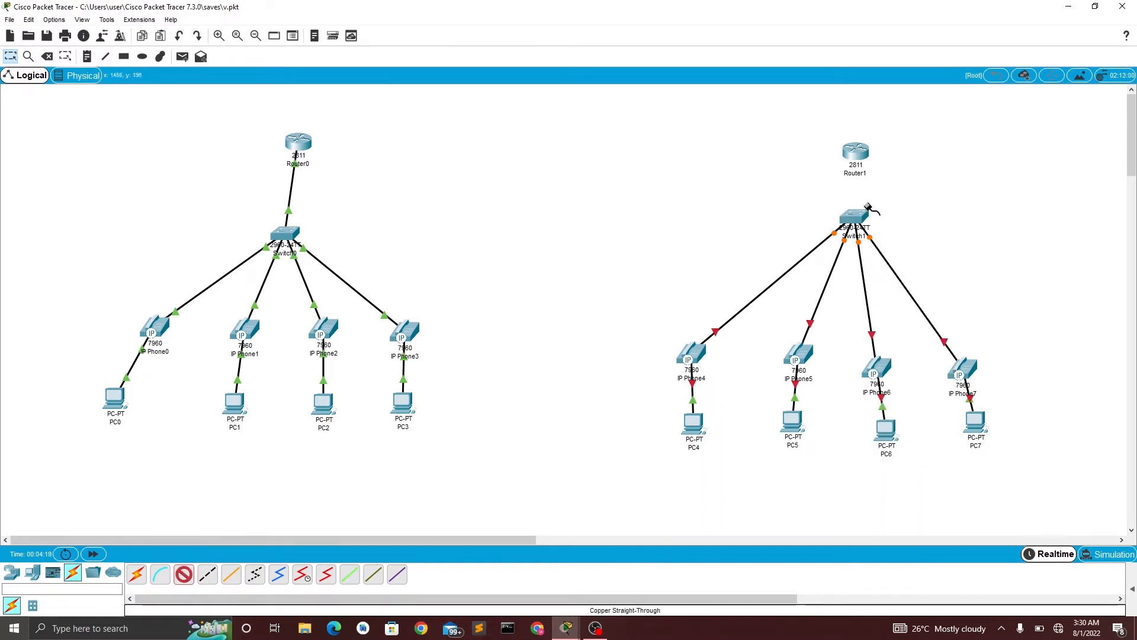
{"action": "left_click", "coordinate": [856, 214]}
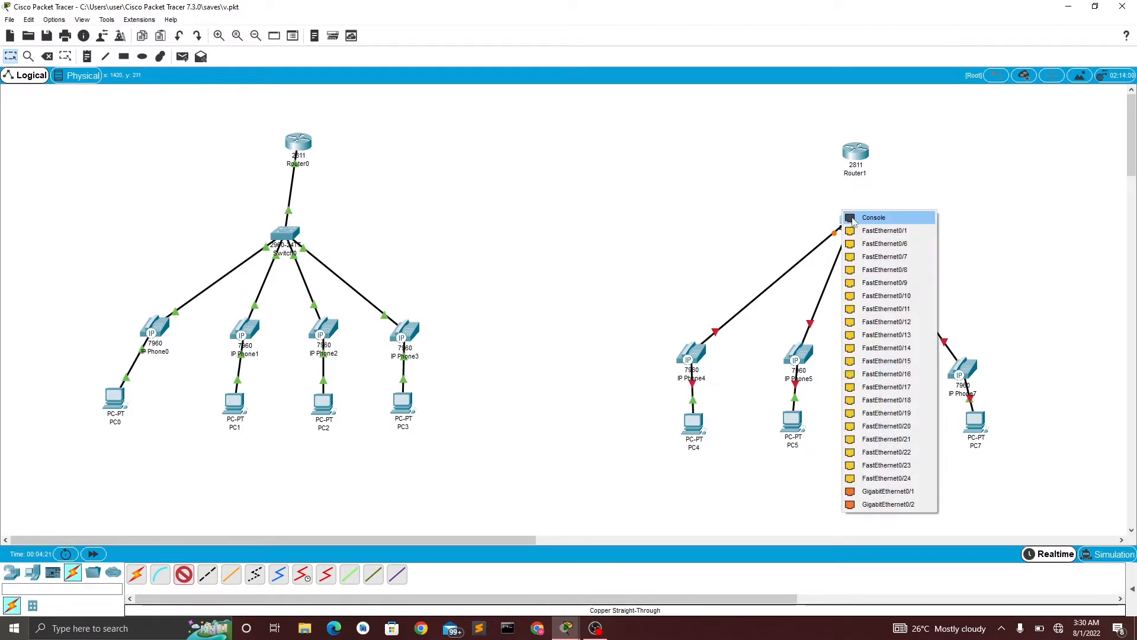
{"action": "left_click", "coordinate": [864, 228]}
{"action": "left_click", "coordinate": [851, 216]}
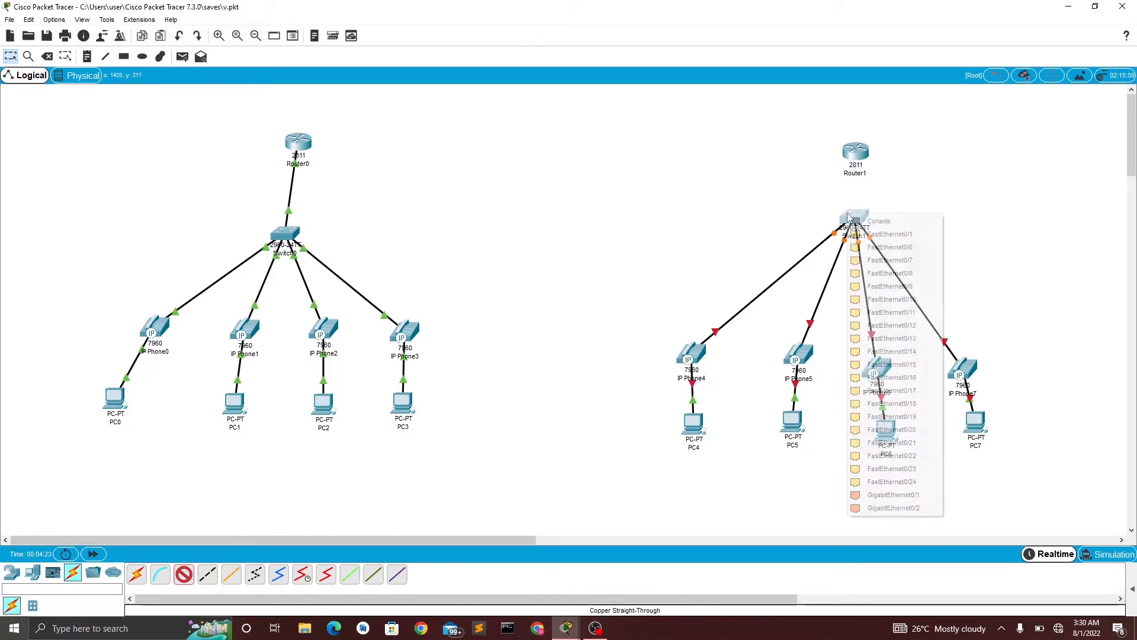
{"action": "left_click", "coordinate": [862, 220]}
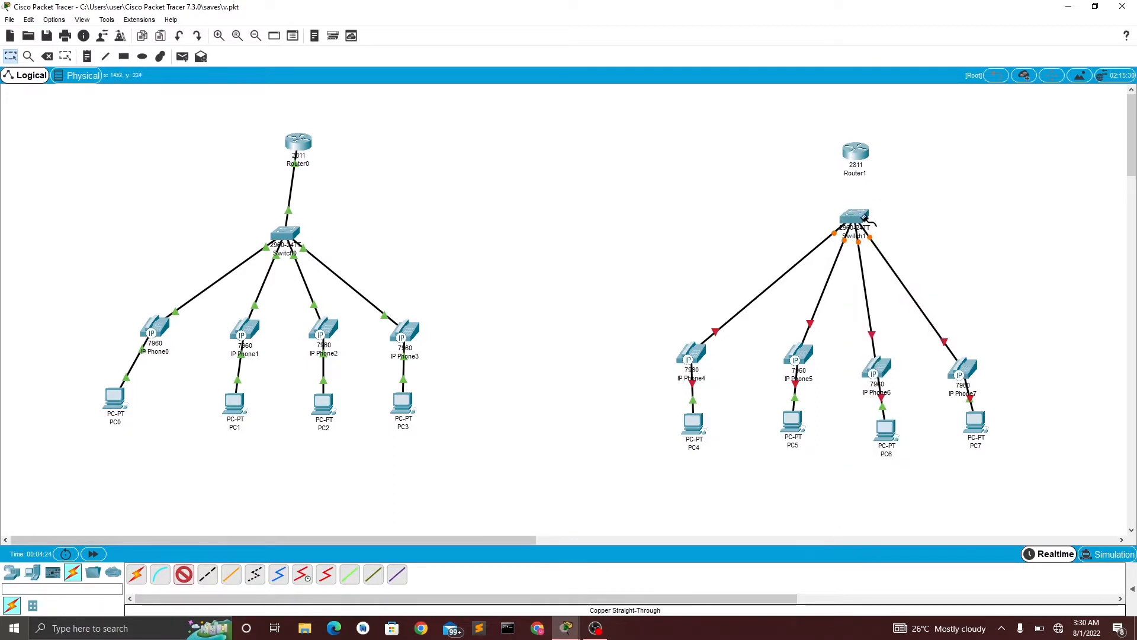
{"action": "left_click", "coordinate": [854, 157]}
{"action": "left_click", "coordinate": [873, 194]}
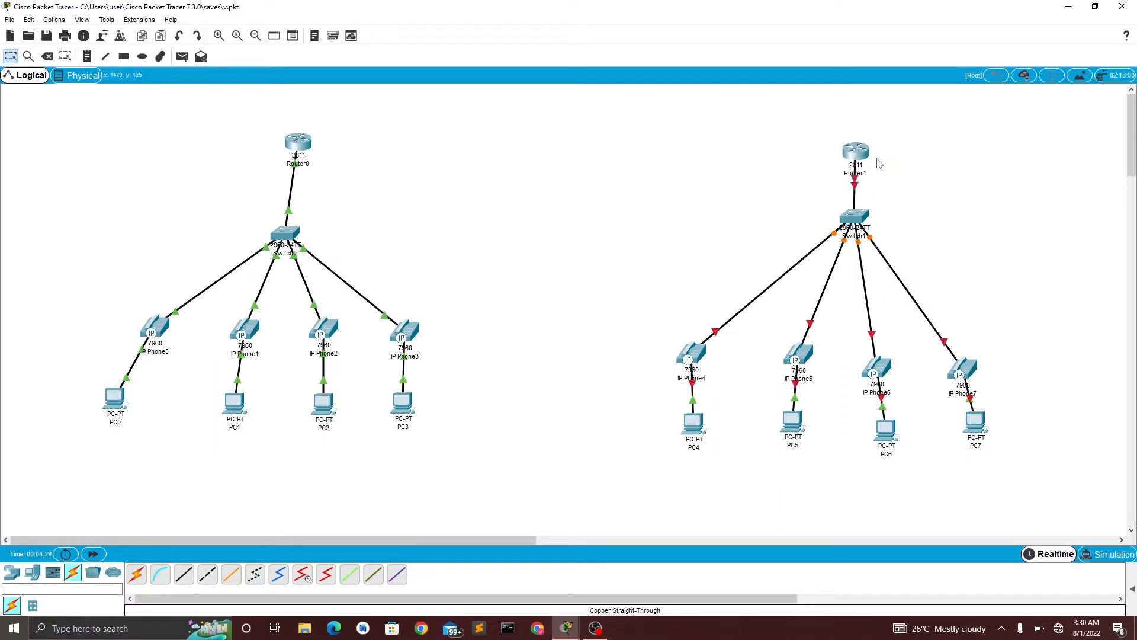
{"action": "left_click_drag", "start_coordinate": [868, 159], "coordinate": [890, 134]}
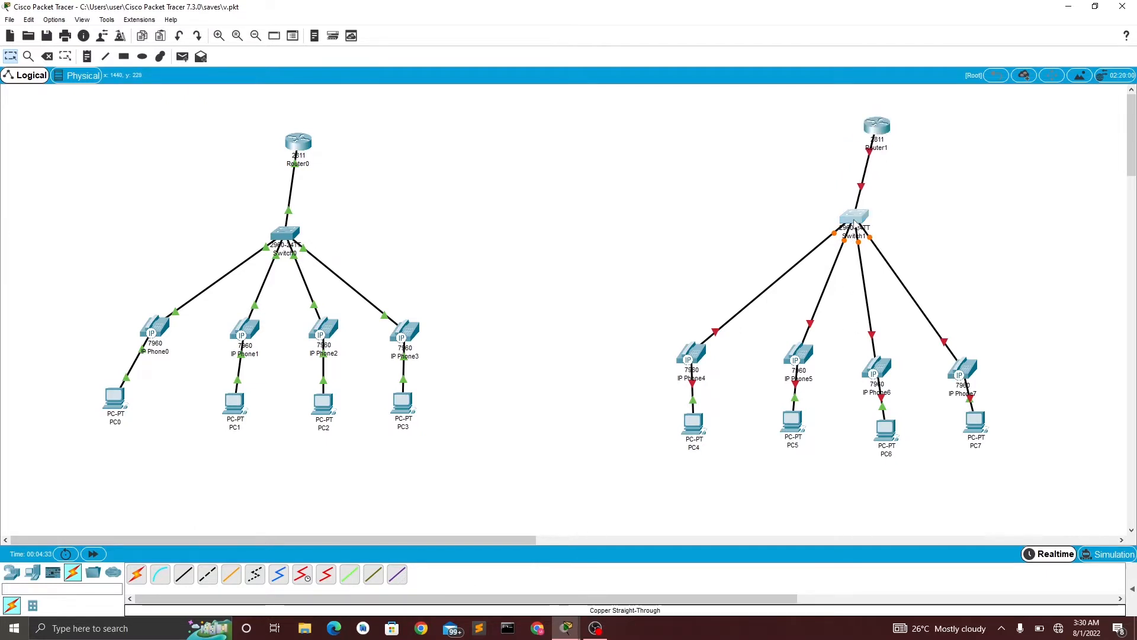
Step: Open the command line of Switch1 and enter global configuration mode with en and config t
{"action": "left_click", "coordinate": [854, 220]}
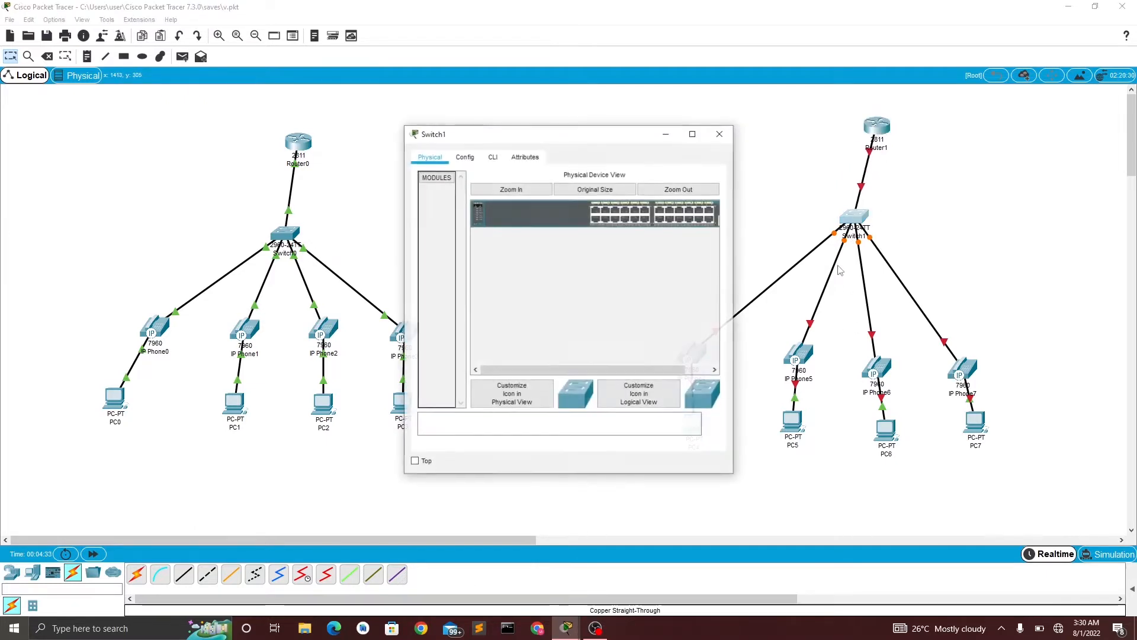
{"action": "left_click", "coordinate": [492, 157]}
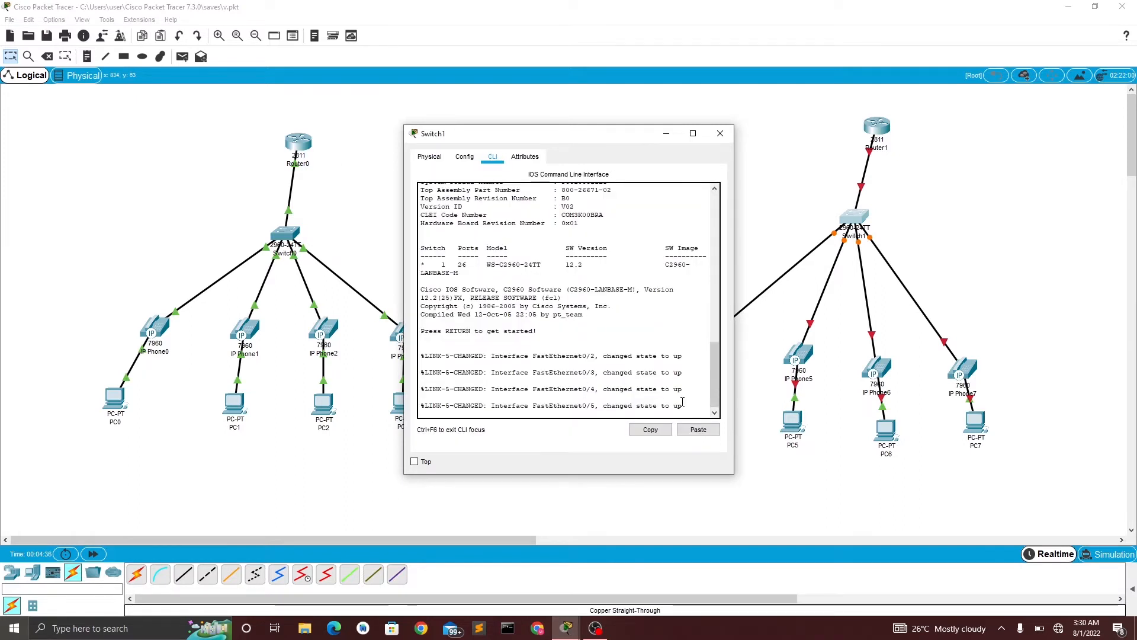
{"action": "key", "text": "Return"}
{"action": "key", "text": "Return"}
{"action": "key", "text": "Return"}
{"action": "key", "text": "Return"}
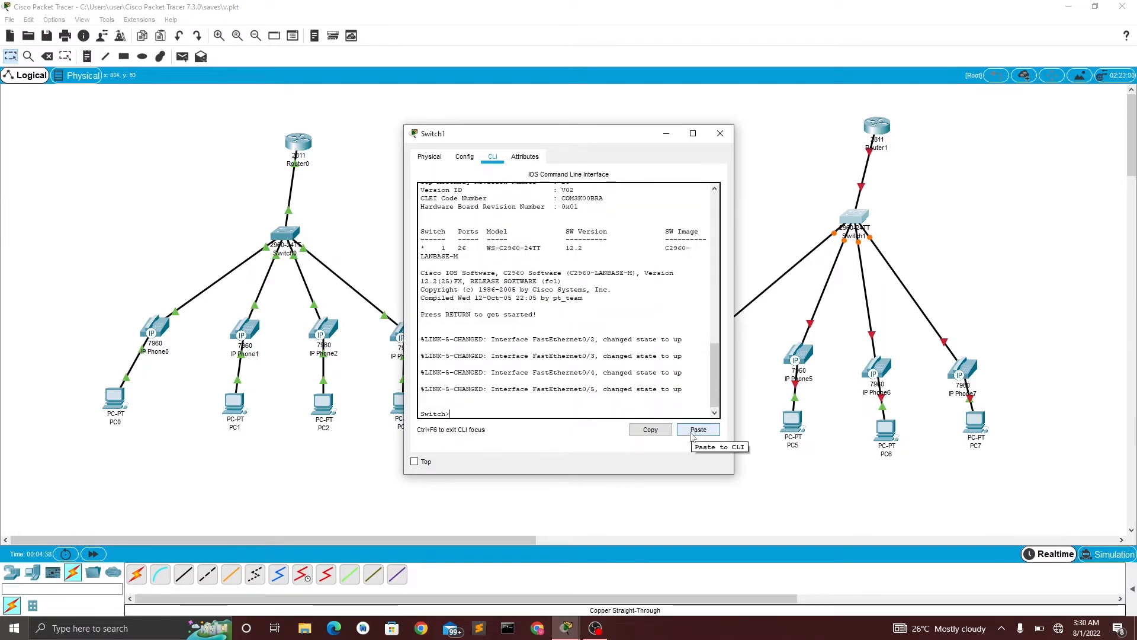
{"action": "type", "text": "e"}
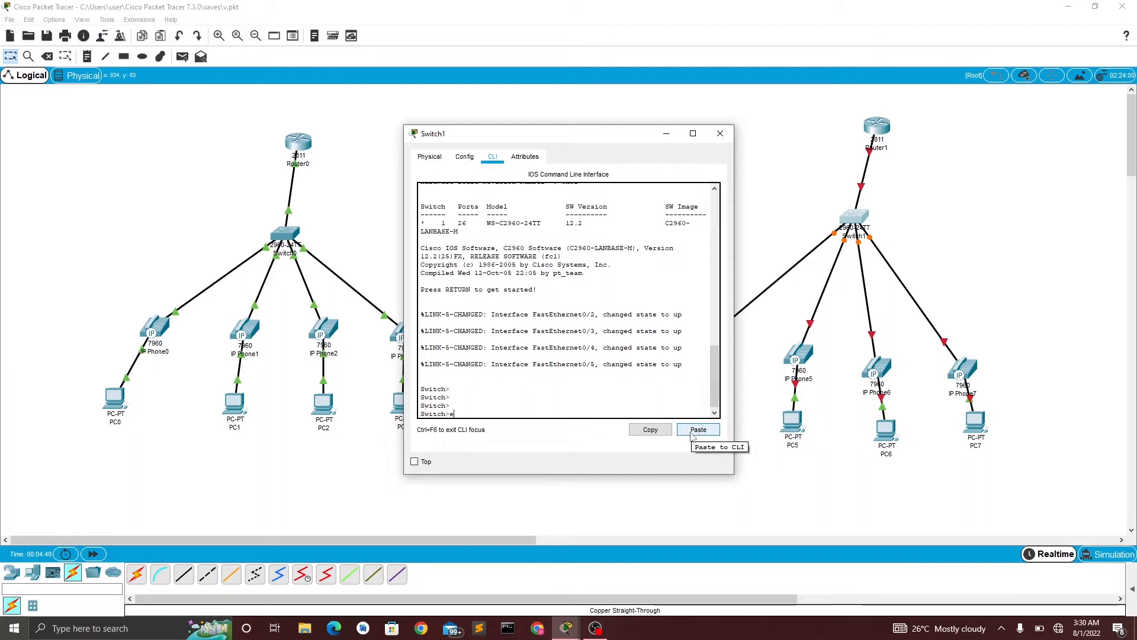
{"action": "type", "text": "n"}
{"action": "key", "text": "Return"}
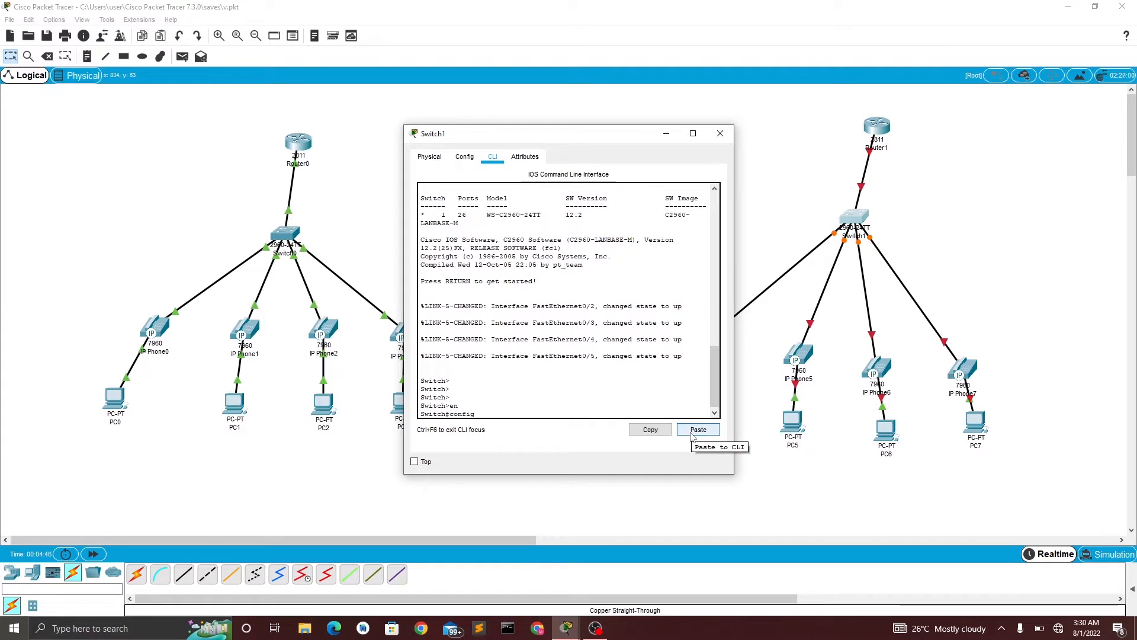
{"action": "type", "text": "t"}
{"action": "key", "text": "Return"}
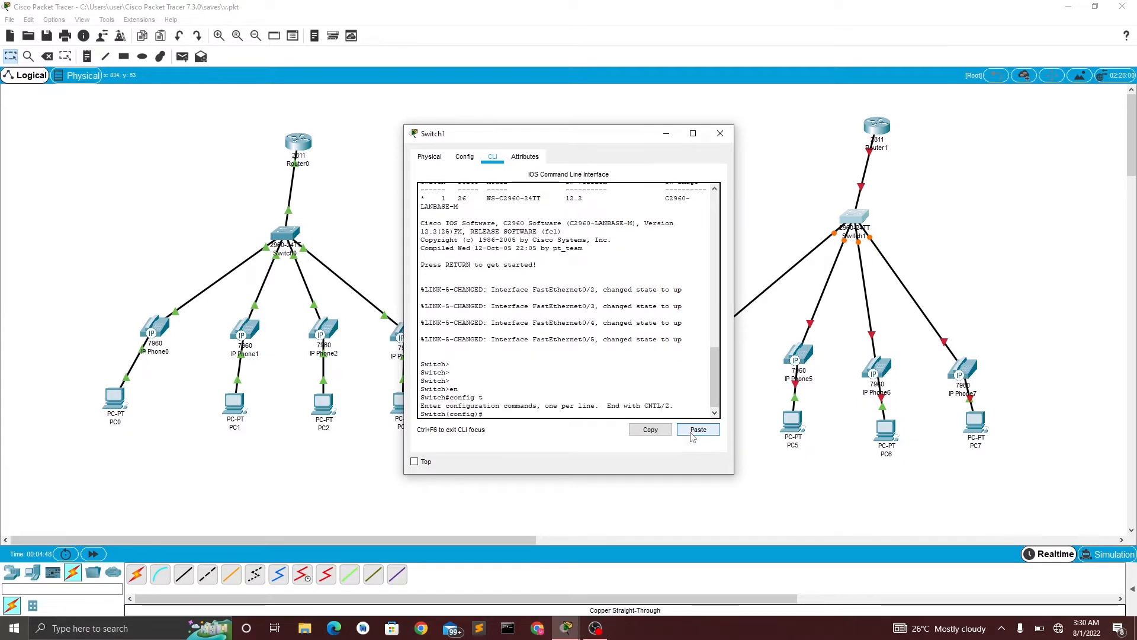
{"action": "key", "text": "Return"}
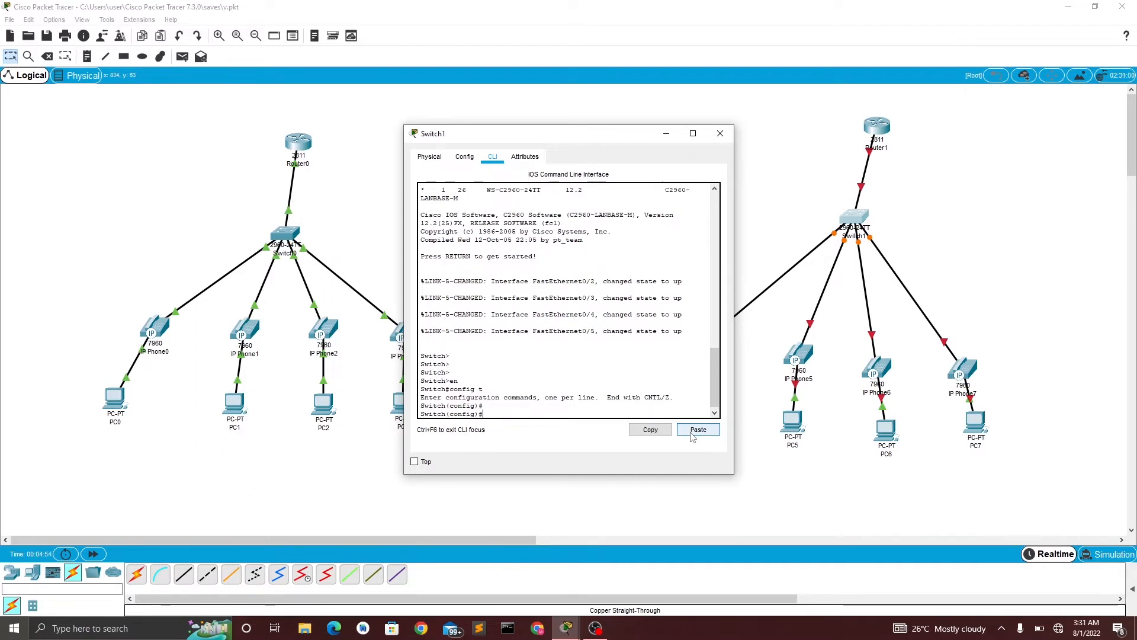
Step: Create VLAN 10 on Switch1 and name it DATA
{"action": "type", "text": "vlan 10"}
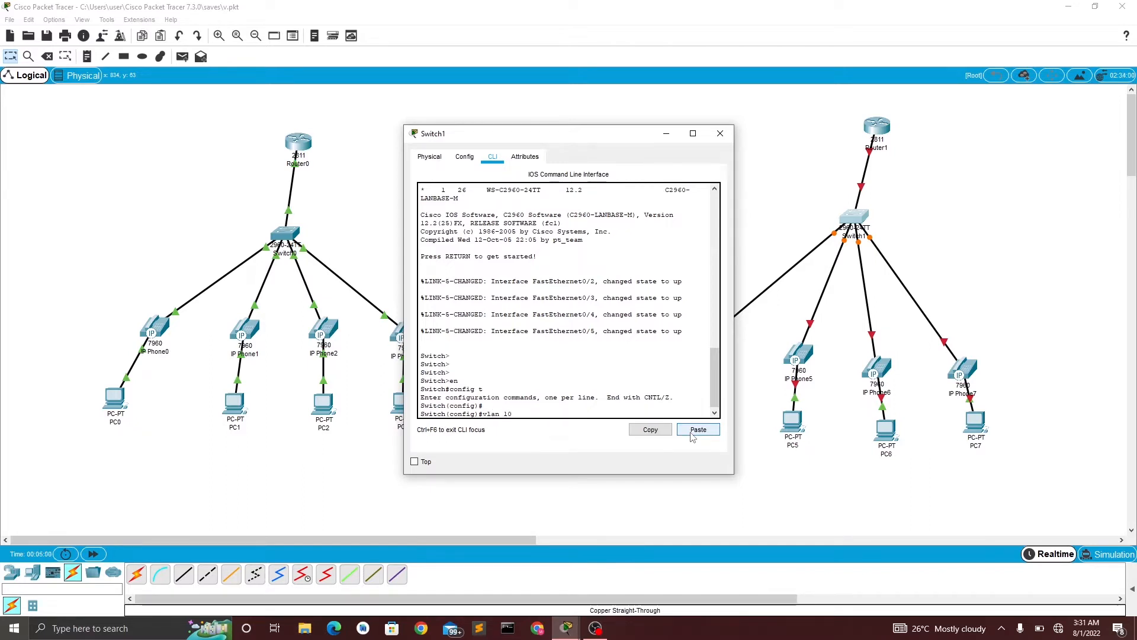
{"action": "key", "text": "Return"}
{"action": "type", "text": "nfig-vlan)#n"}
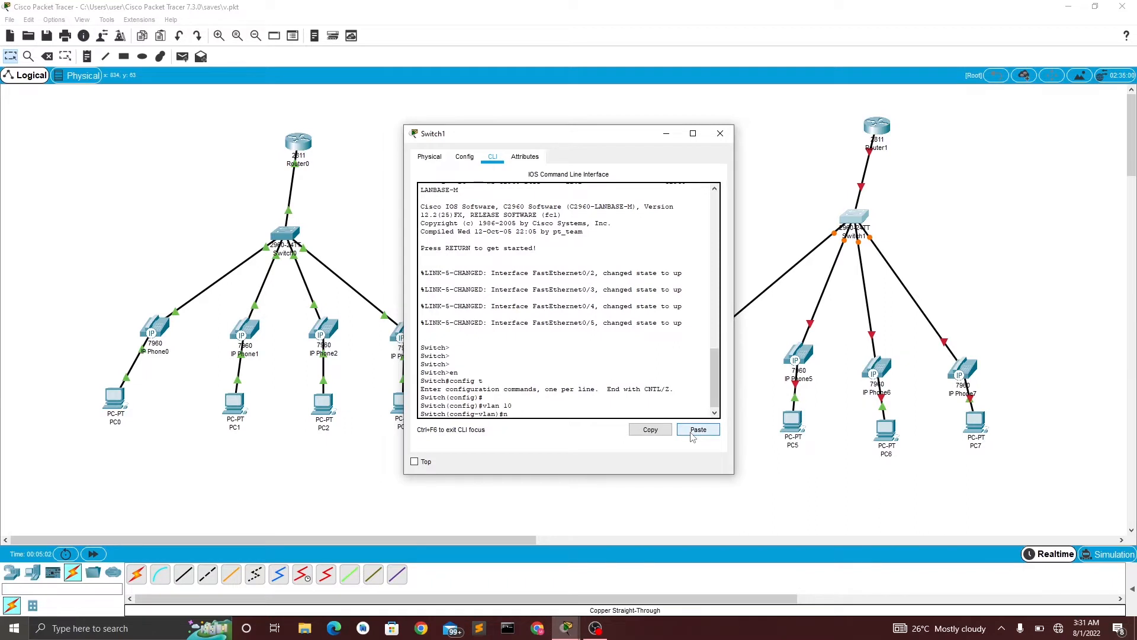
{"action": "type", "text": "am"}
{"action": "type", "text": "e "}
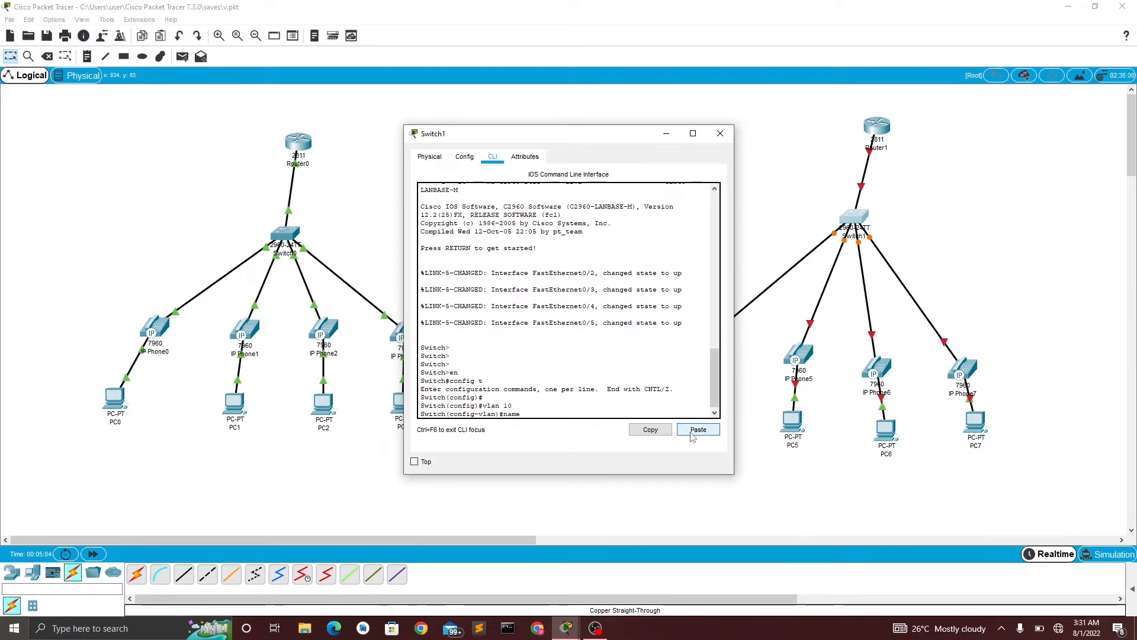
{"action": "type", "text": "DATA"}
{"action": "key", "text": "Return"}
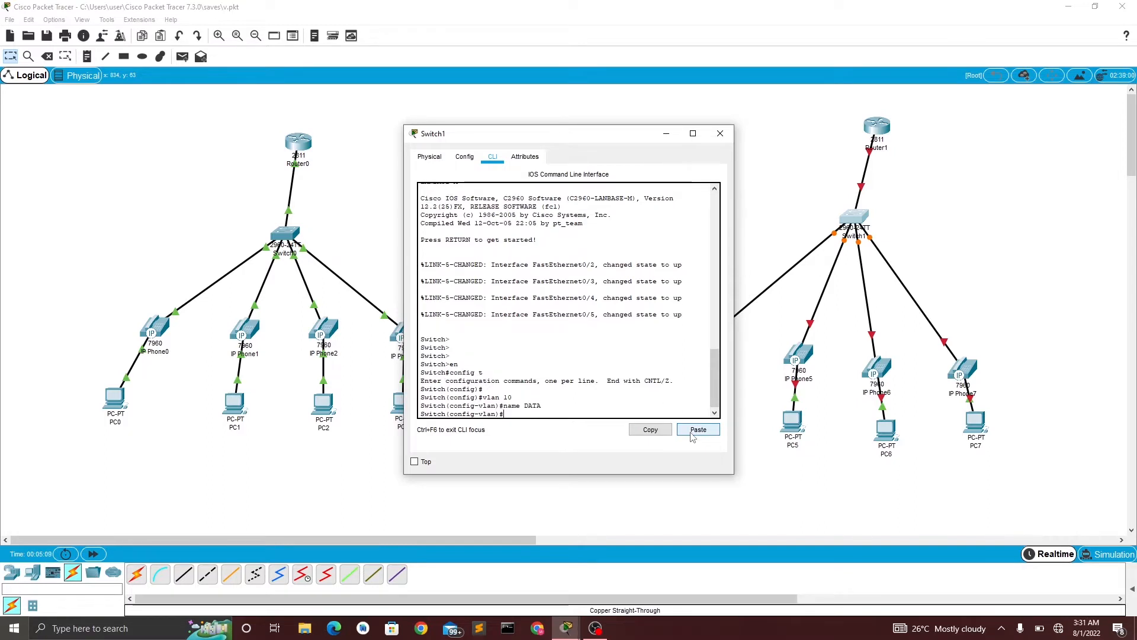
Step: Create VLAN 20 on Switch1 and name it VOICE
{"action": "type", "text": "vlan"}
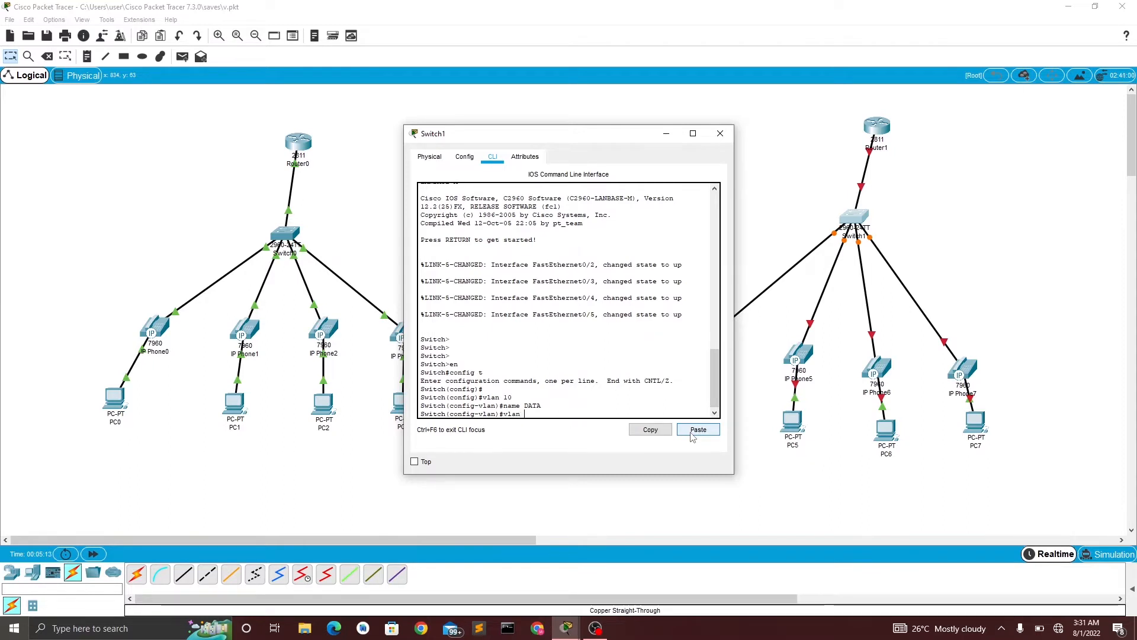
{"action": "type", "text": " 20"}
{"action": "key", "text": "Return"}
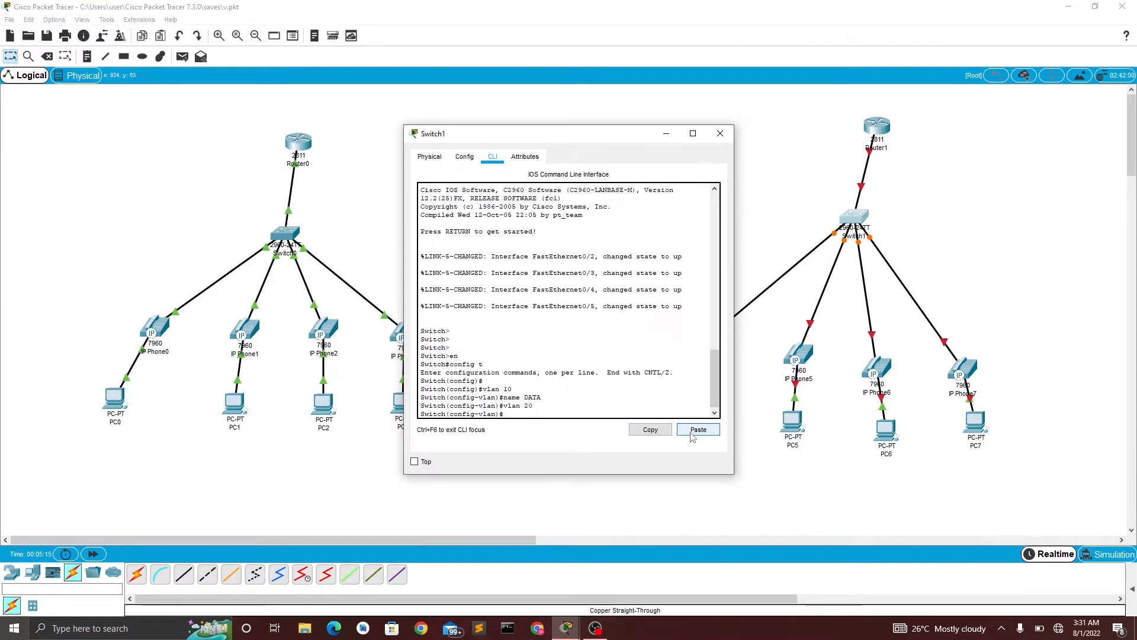
{"action": "type", "text": "name V"}
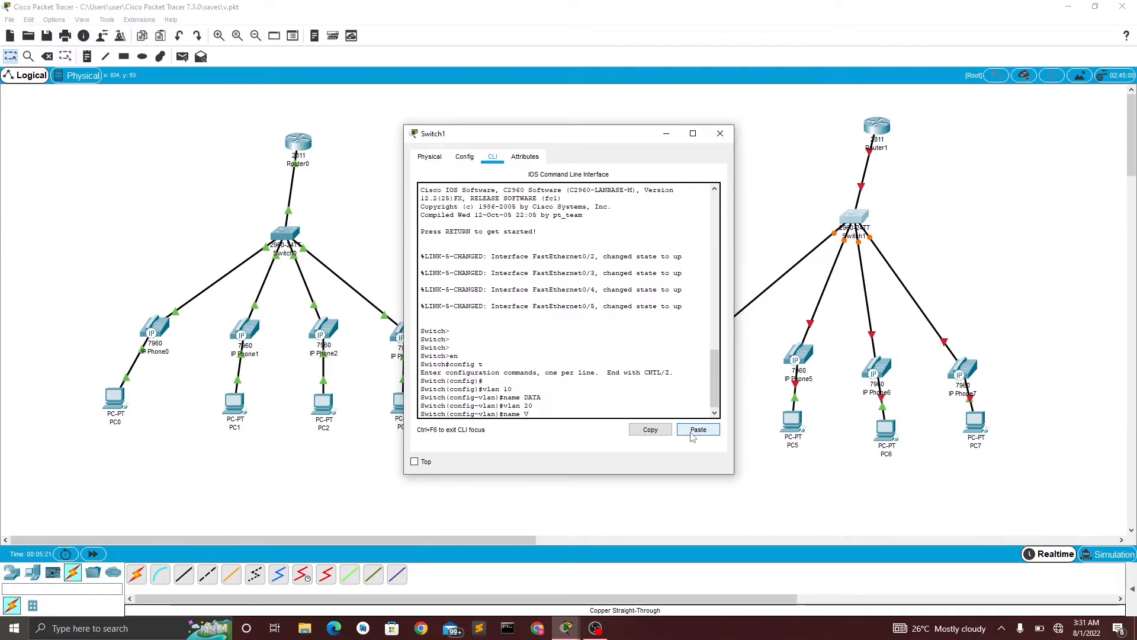
{"action": "type", "text": "OICE"}
{"action": "key", "text": "Return"}
{"action": "key", "text": "Return"}
{"action": "key", "text": "Return"}
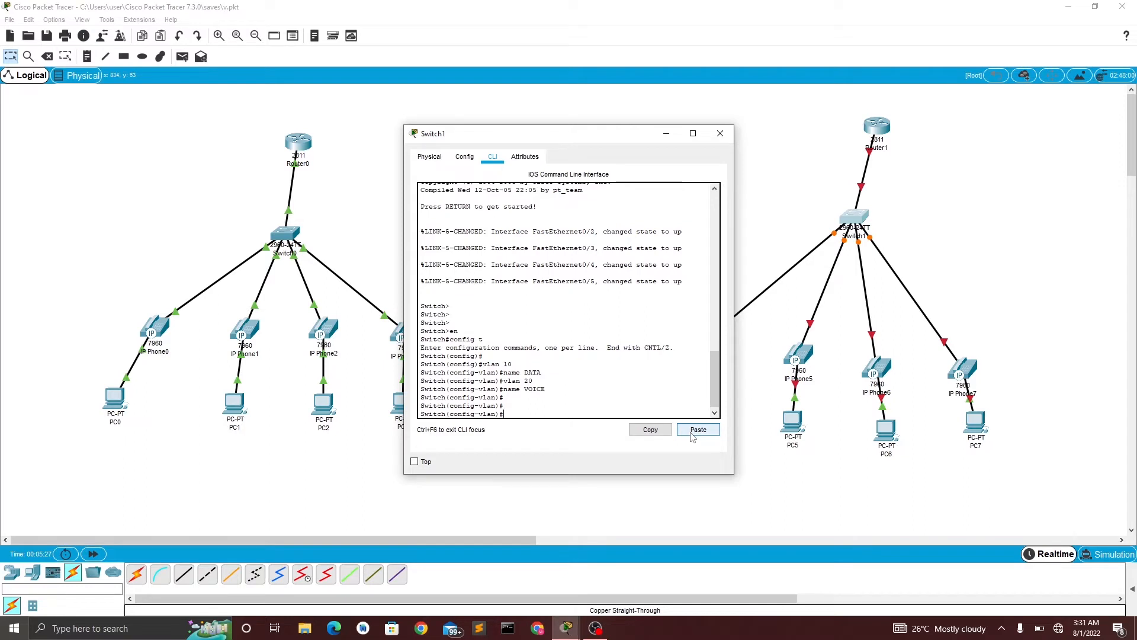
Step: Exit VLAN configuration mode on Switch1 and move its window aside to uncover the second network
{"action": "type", "text": "xi"}
{"action": "key", "text": "BackSpace"}
{"action": "type", "text": "ex"}
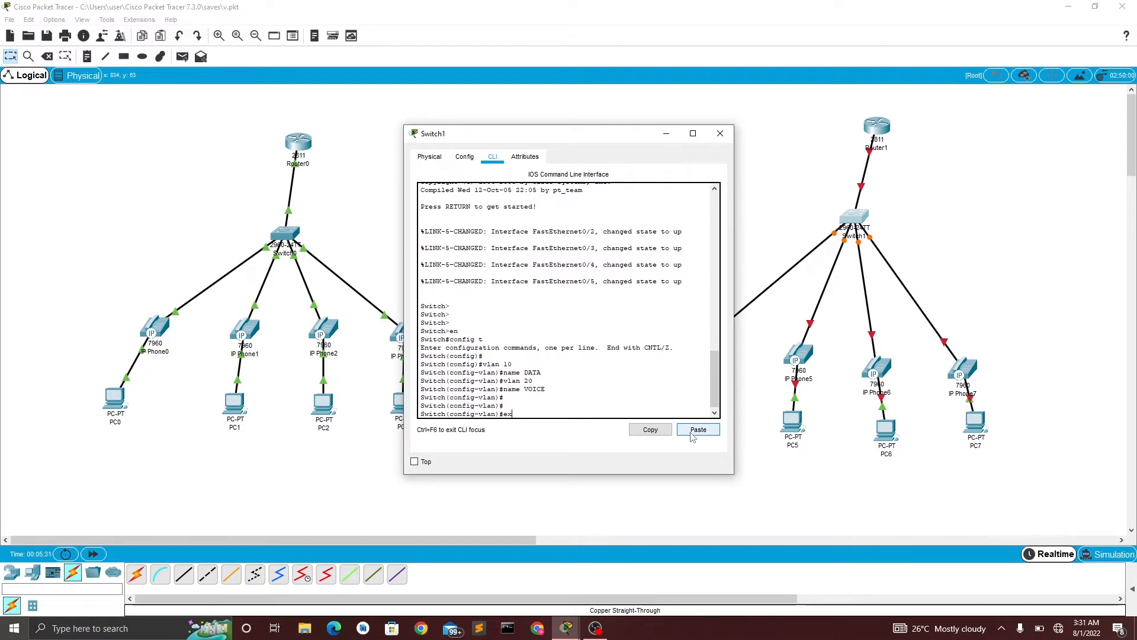
{"action": "type", "text": "it"}
{"action": "key", "text": "Return"}
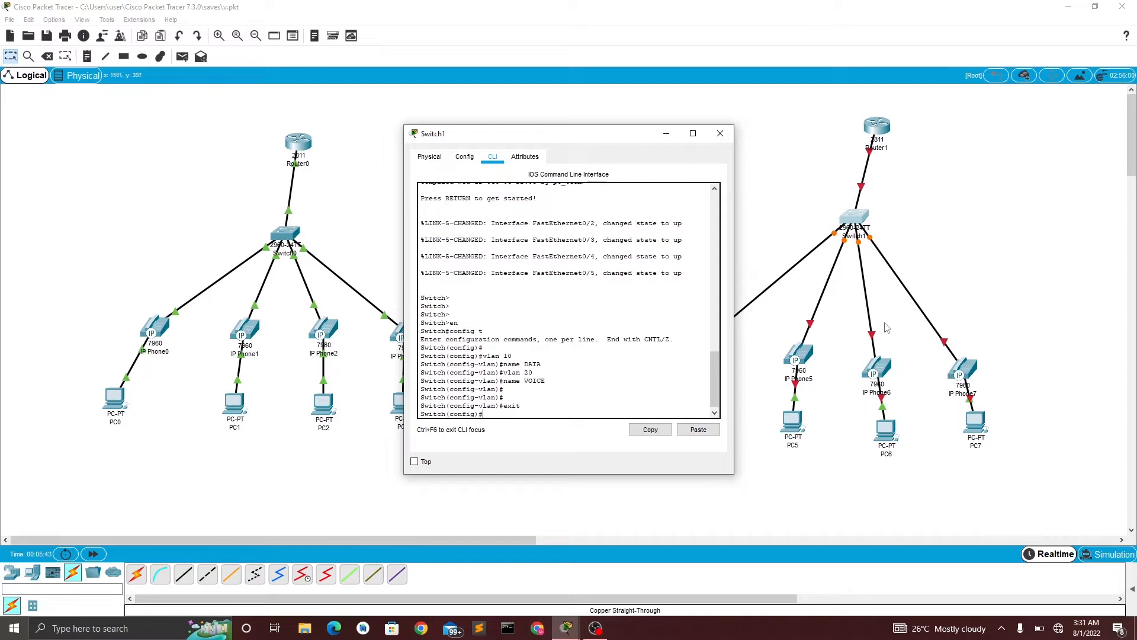
{"action": "left_click_drag", "start_coordinate": [612, 128], "coordinate": [475, 135]}
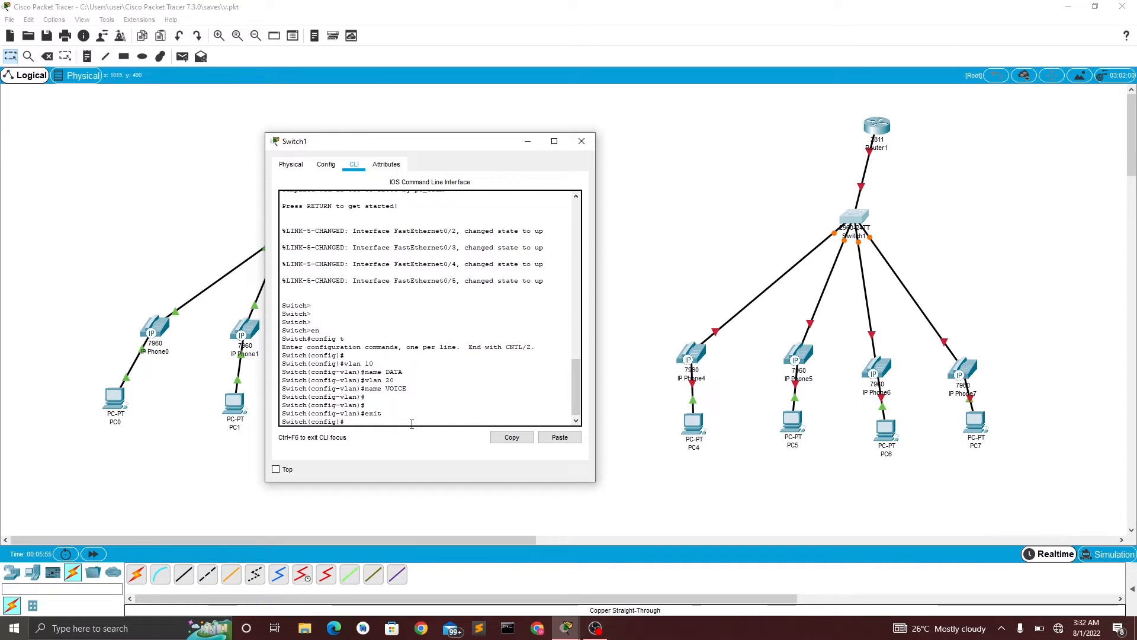
{"action": "type", "text": "sw"}
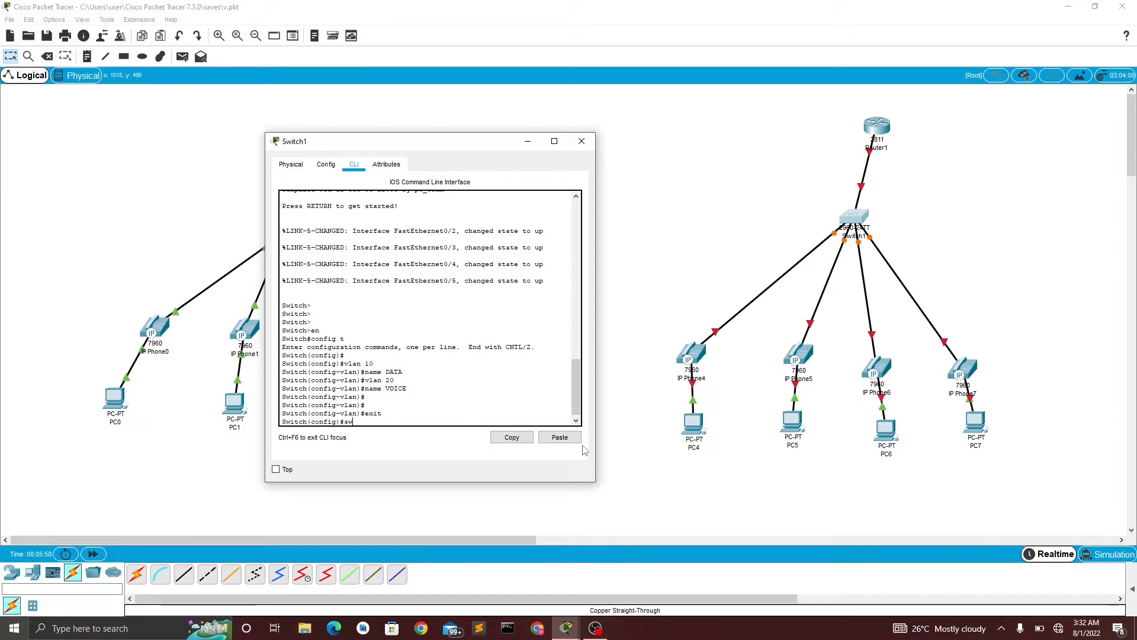
{"action": "type", "text": "i"}
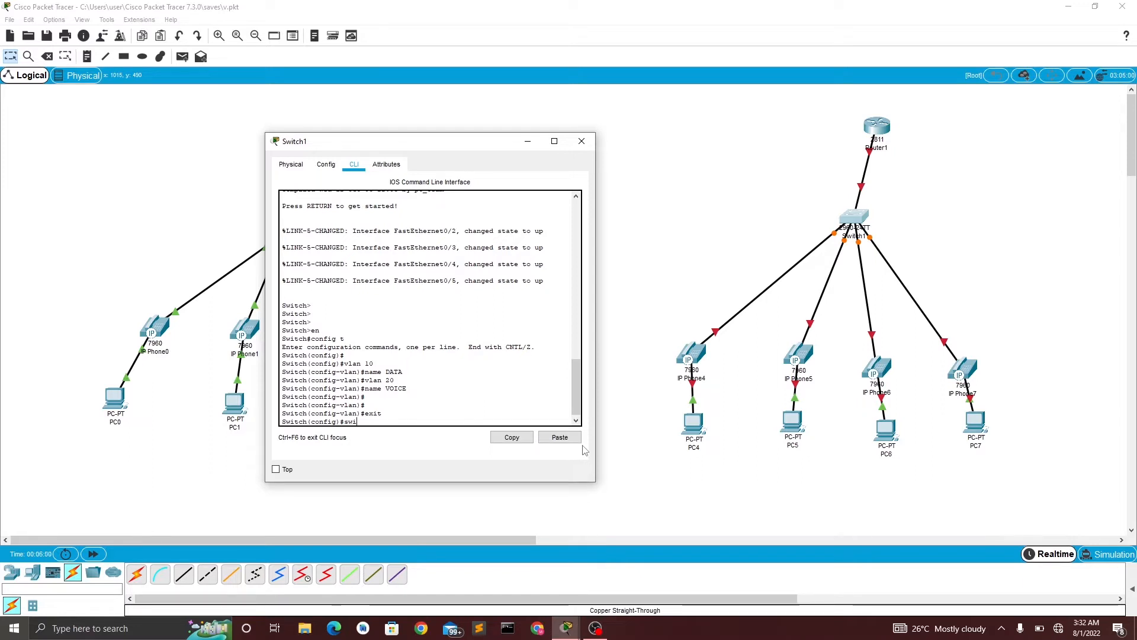
{"action": "type", "text": "tc"}
{"action": "key", "text": "Tab"}
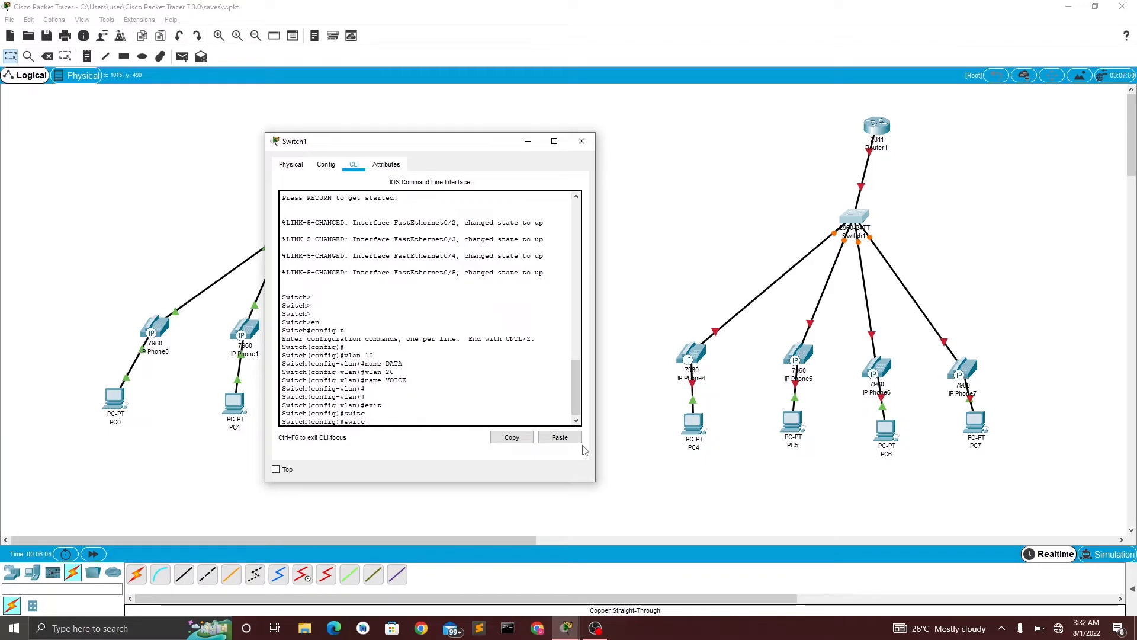
{"action": "key", "text": "BackSpace"}
{"action": "key", "text": "Tab"}
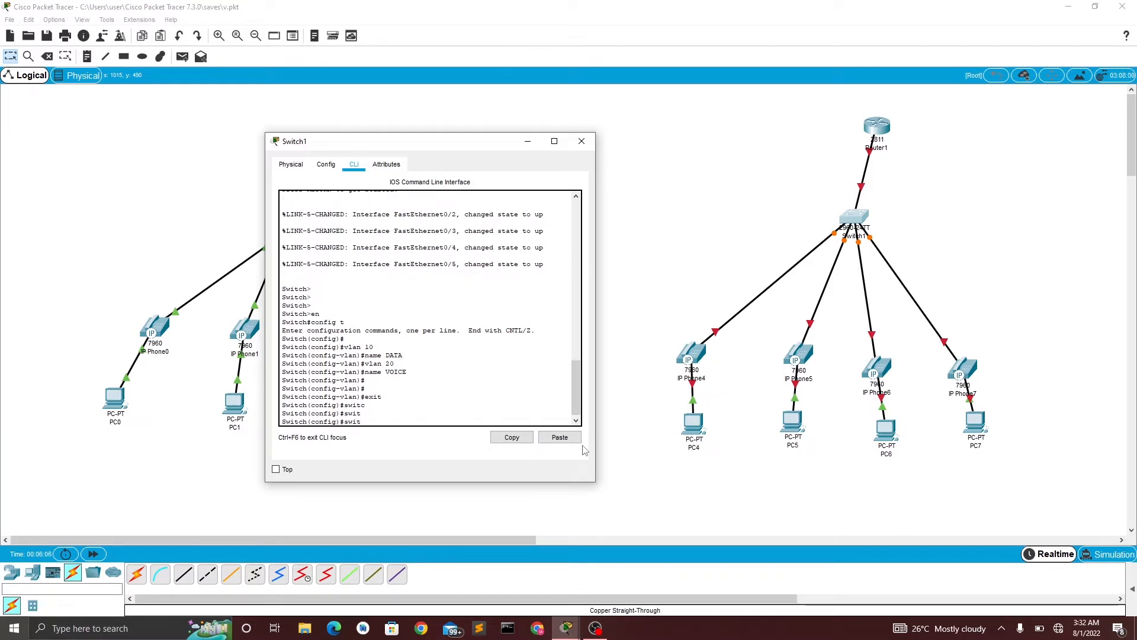
{"action": "key", "text": "BackSpace"}
{"action": "key", "text": "BackSpace"}
{"action": "key", "text": "BackSpace"}
{"action": "key", "text": "BackSpace"}
Step: Enter interface range configuration for fastEthernet 0/2-5 on Switch1
{"action": "type", "text": "int"}
{"action": "key", "text": "Tab"}
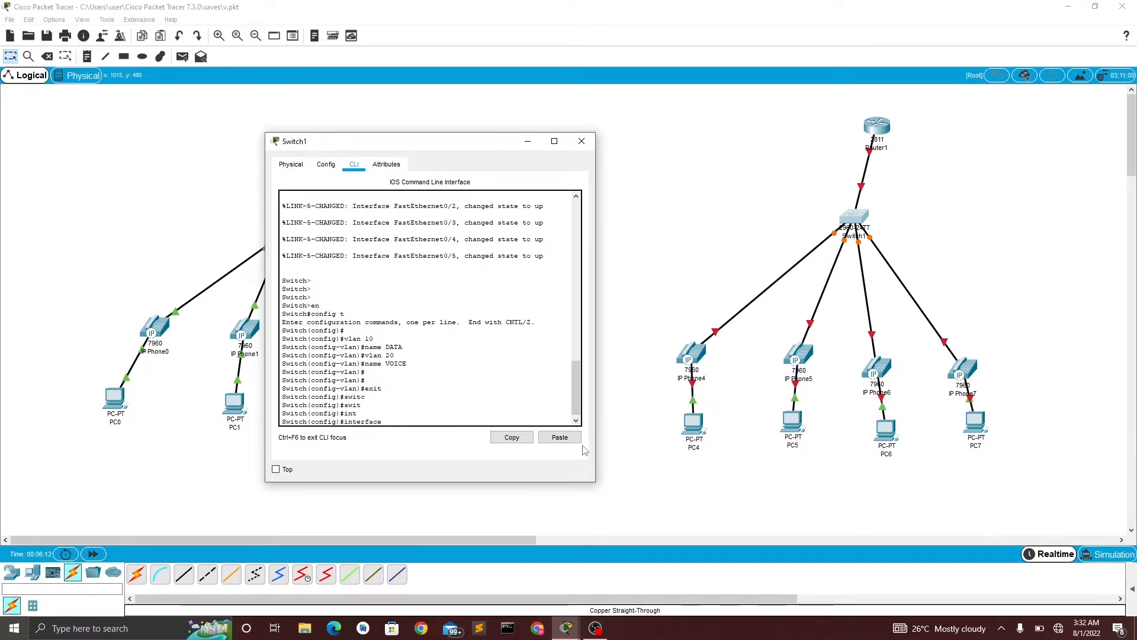
{"action": "type", "text": "r"}
{"action": "key", "text": "Tab"}
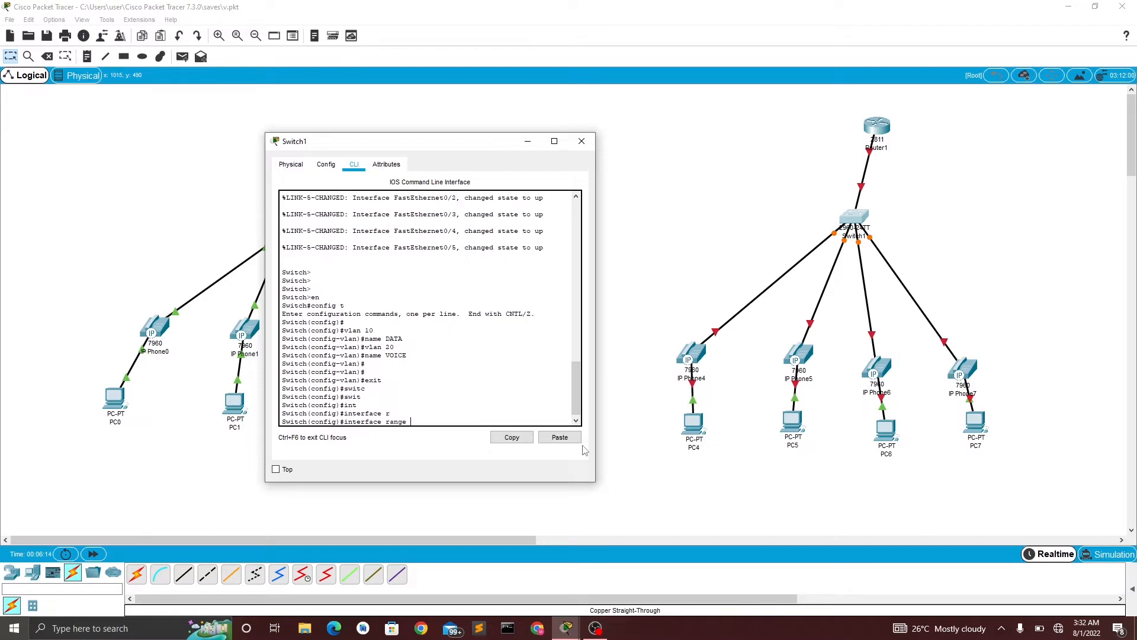
{"action": "type", "text": "fa"}
{"action": "key", "text": "Tab"}
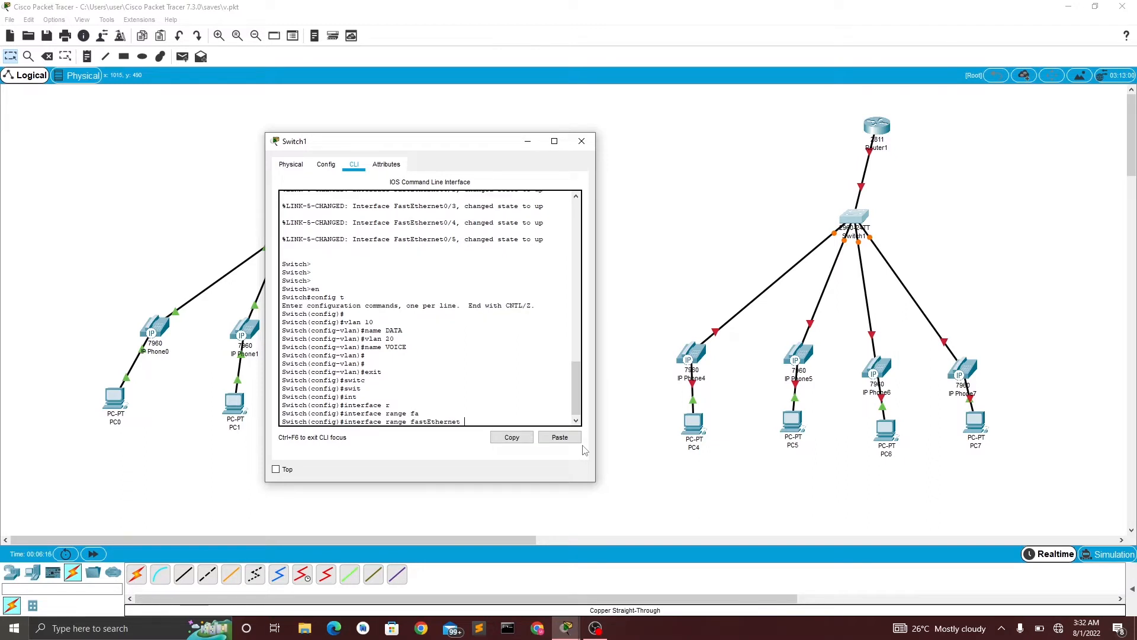
{"action": "type", "text": "0/"}
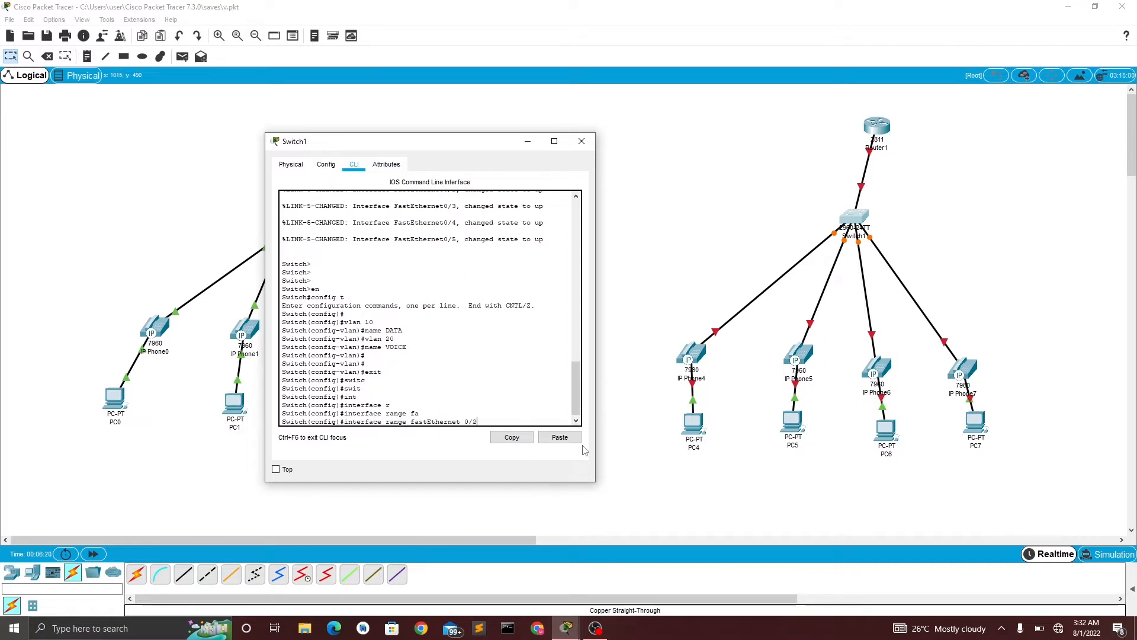
{"action": "type", "text": "2-5"}
{"action": "key", "text": "Return"}
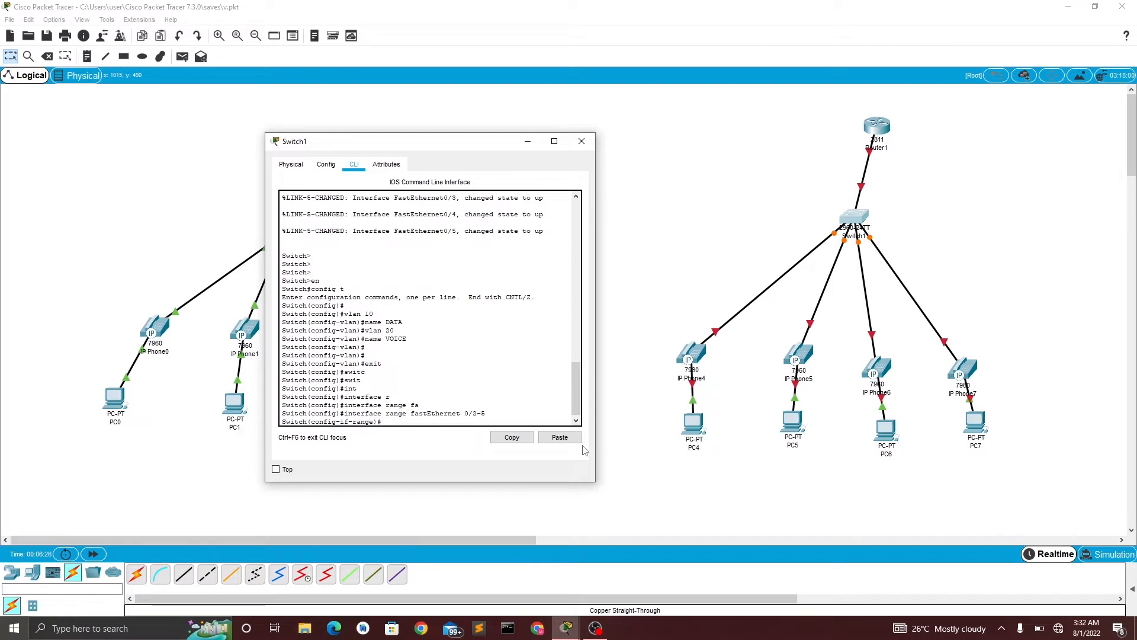
Step: Set the switchport mode of fastEthernet 0/2-5 to access
{"action": "type", "text": "sw"}
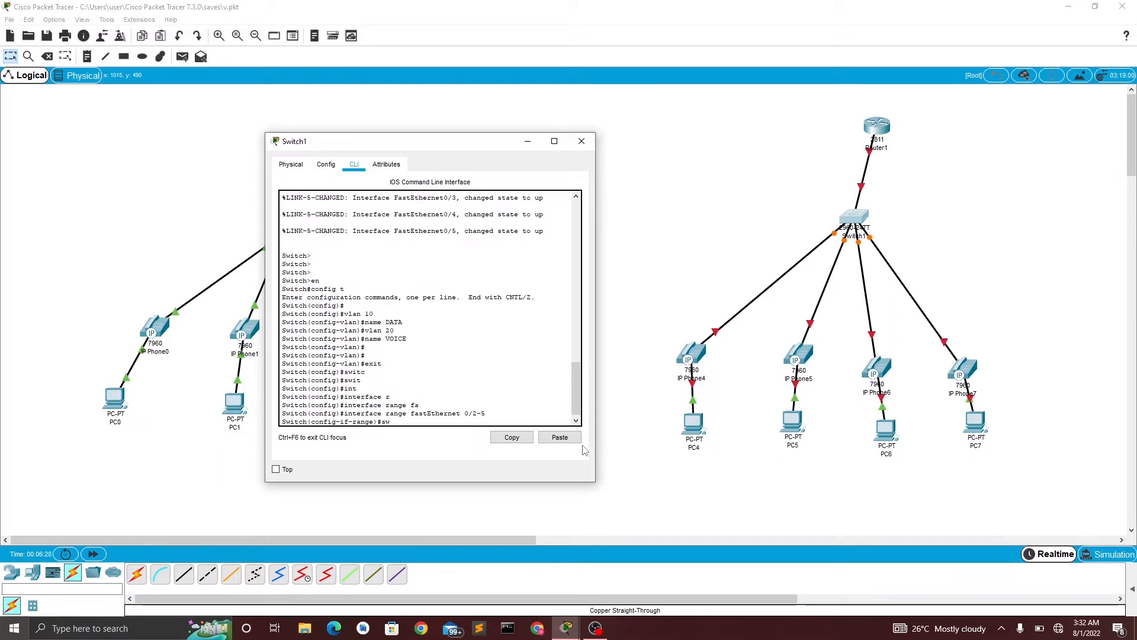
{"action": "type", "text": "it"}
{"action": "key", "text": "Tab"}
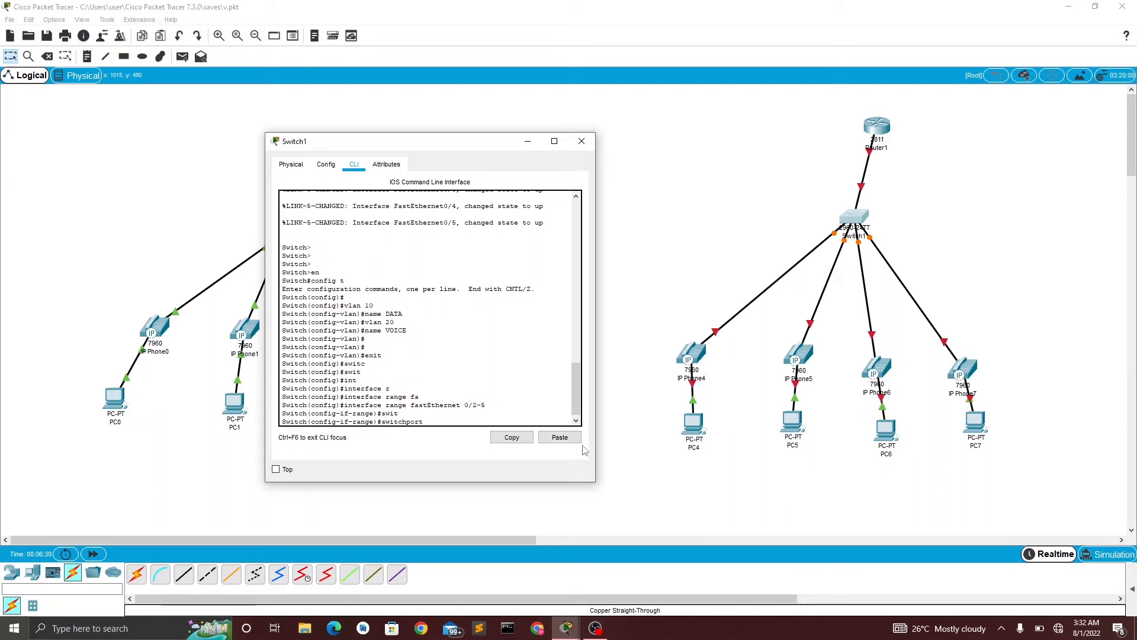
{"action": "type", "text": "mode "}
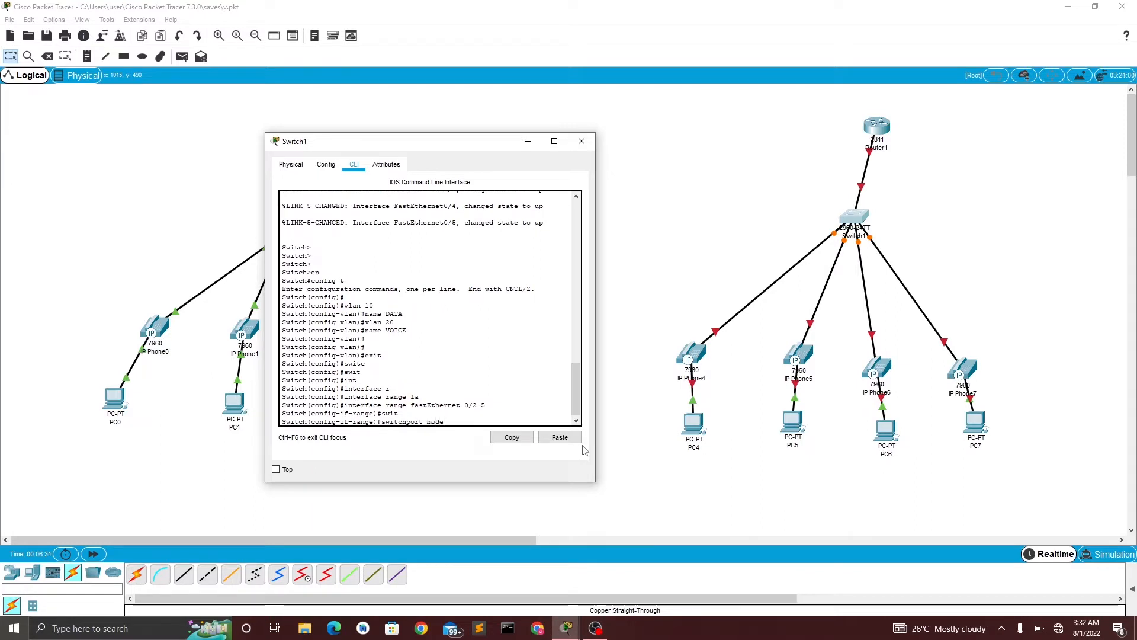
{"action": "type", "text": "ac"}
{"action": "key", "text": "Tab"}
{"action": "key", "text": "Return"}
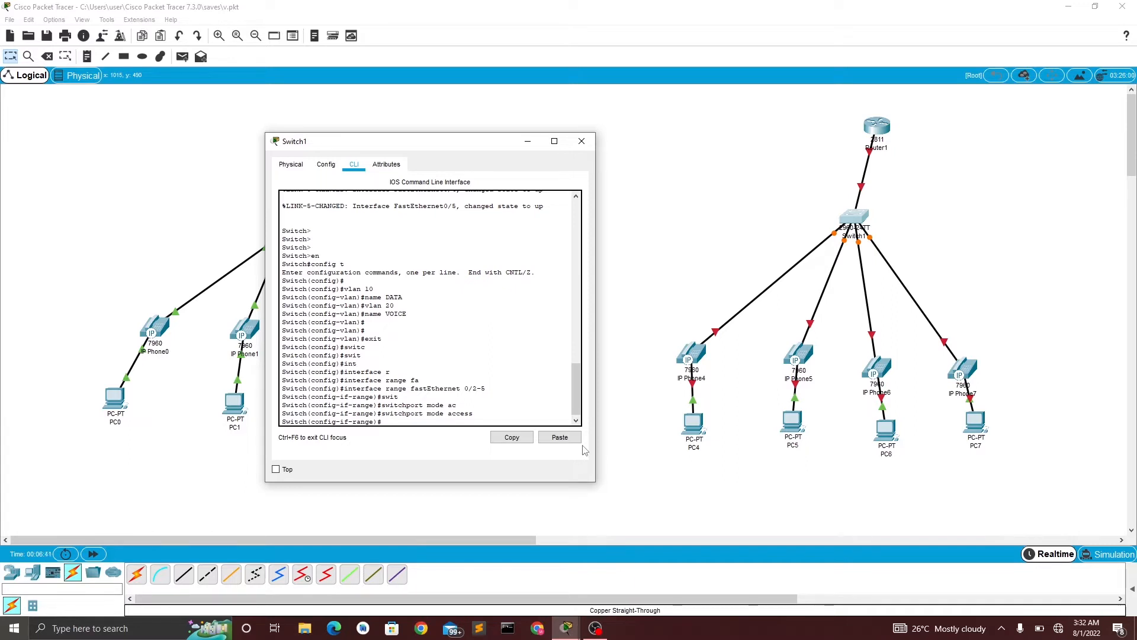
Step: Assign fastEthernet 0/2-5 to access VLAN 10 with the switchport access command
{"action": "type", "text": "swi"}
{"action": "key", "text": "Tab"}
{"action": "type", "text": "ac"}
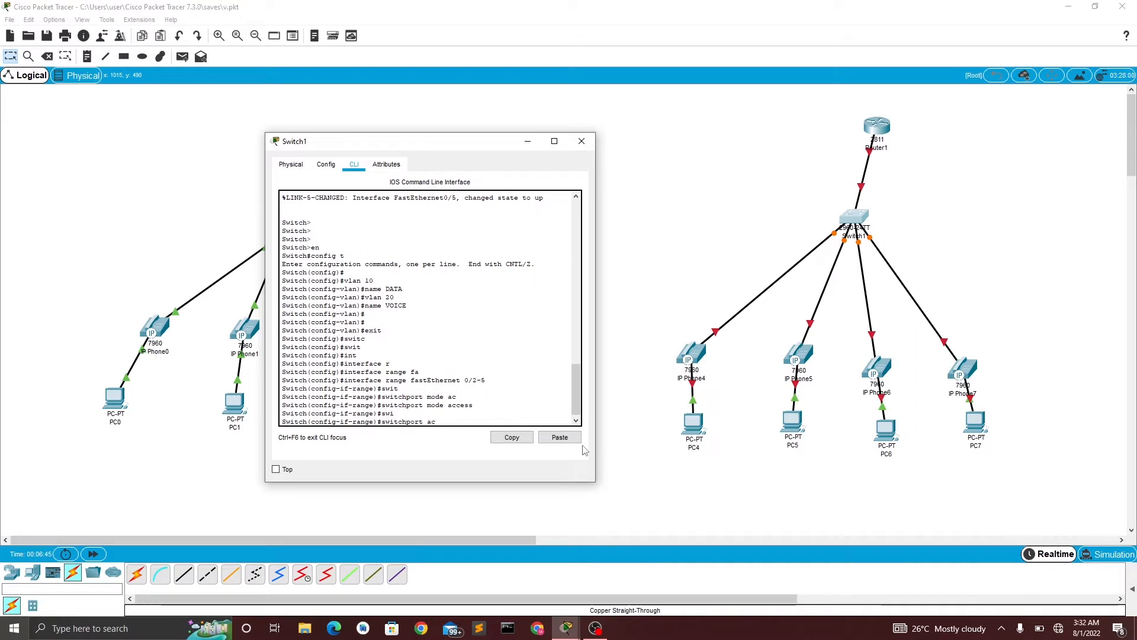
{"action": "type", "text": "c"}
{"action": "key", "text": "Tab"}
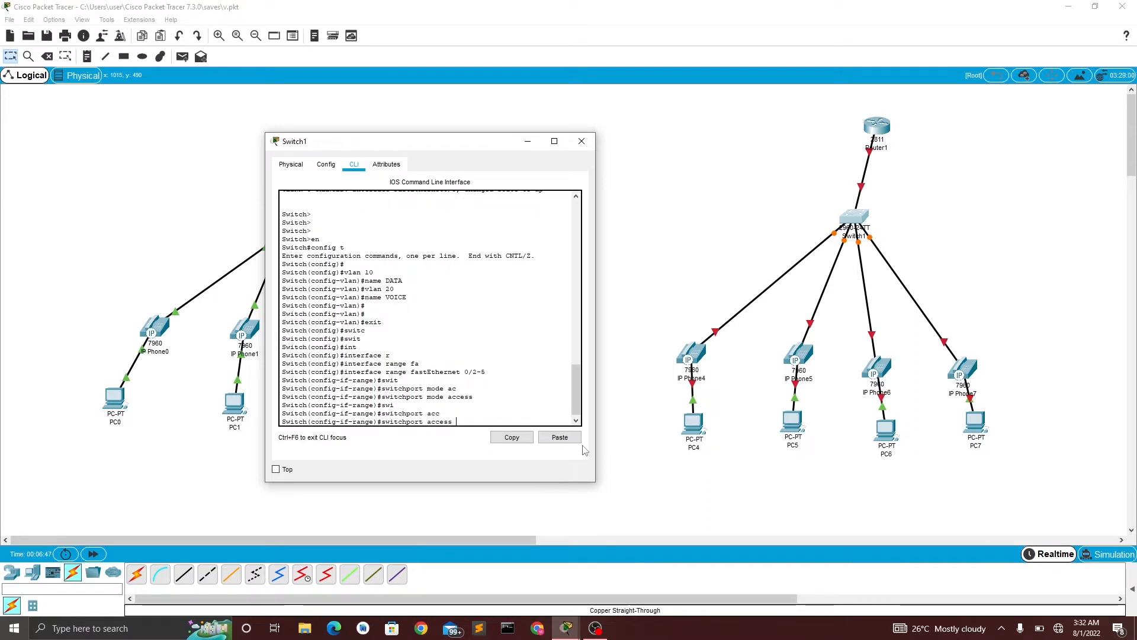
{"action": "type", "text": "vlan 10"}
{"action": "key", "text": "Return"}
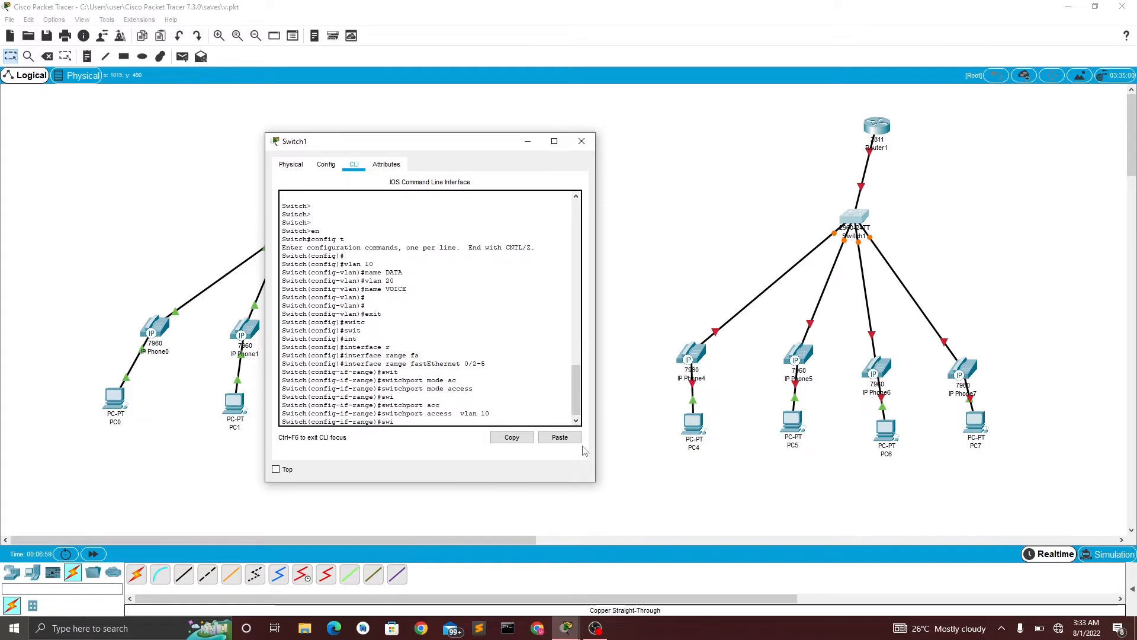
Step: Assign voice VLAN 20 to fastEthernet 0/2-5 and exit to global configuration mode
{"action": "type", "text": "swi"}
{"action": "key", "text": "Tab"}
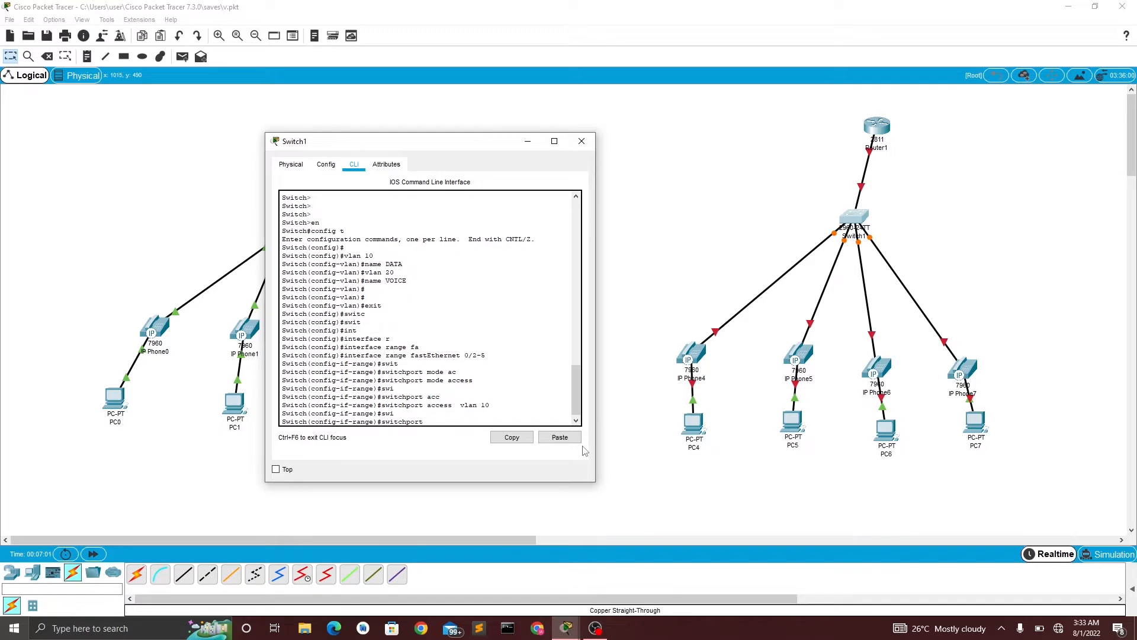
{"action": "type", "text": "voice"}
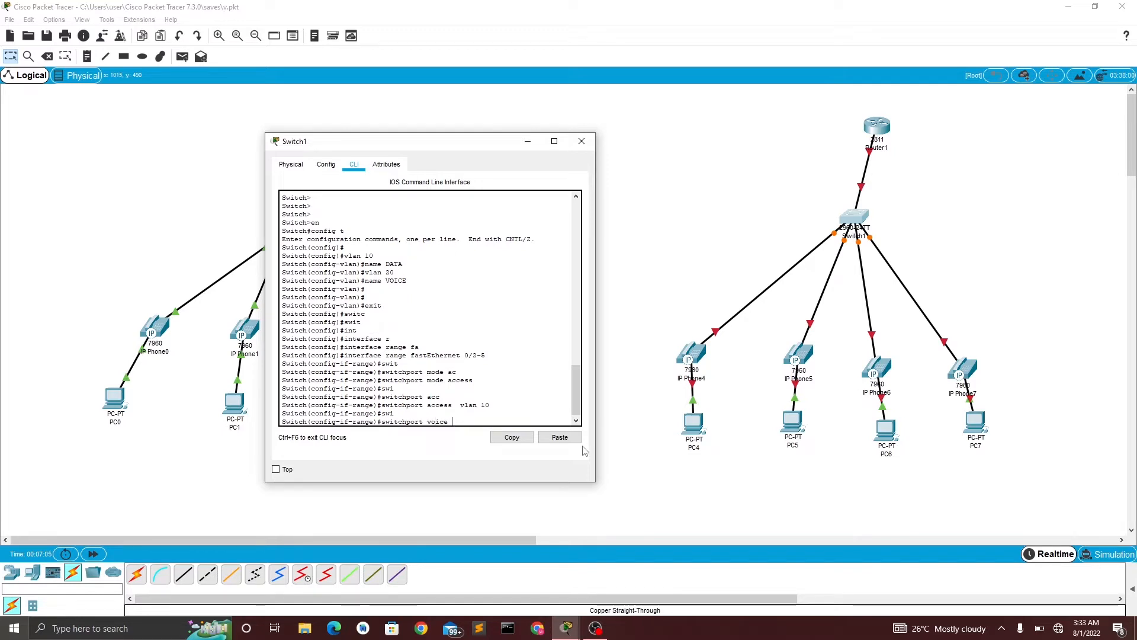
{"action": "type", "text": " vlan"}
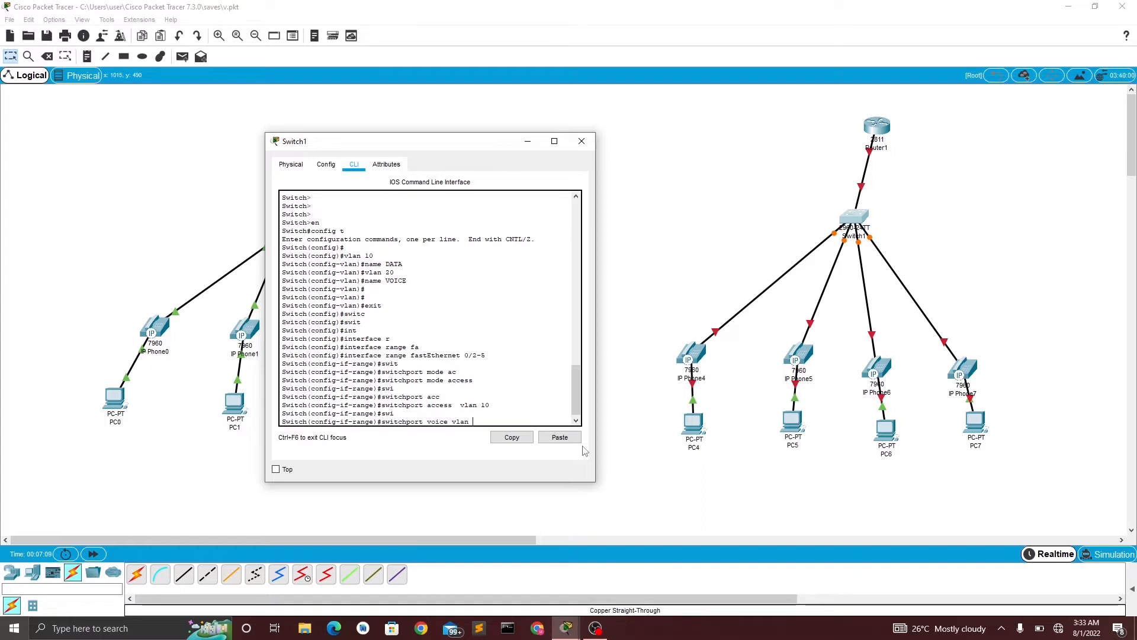
{"action": "type", "text": " 20"}
{"action": "key", "text": "Return"}
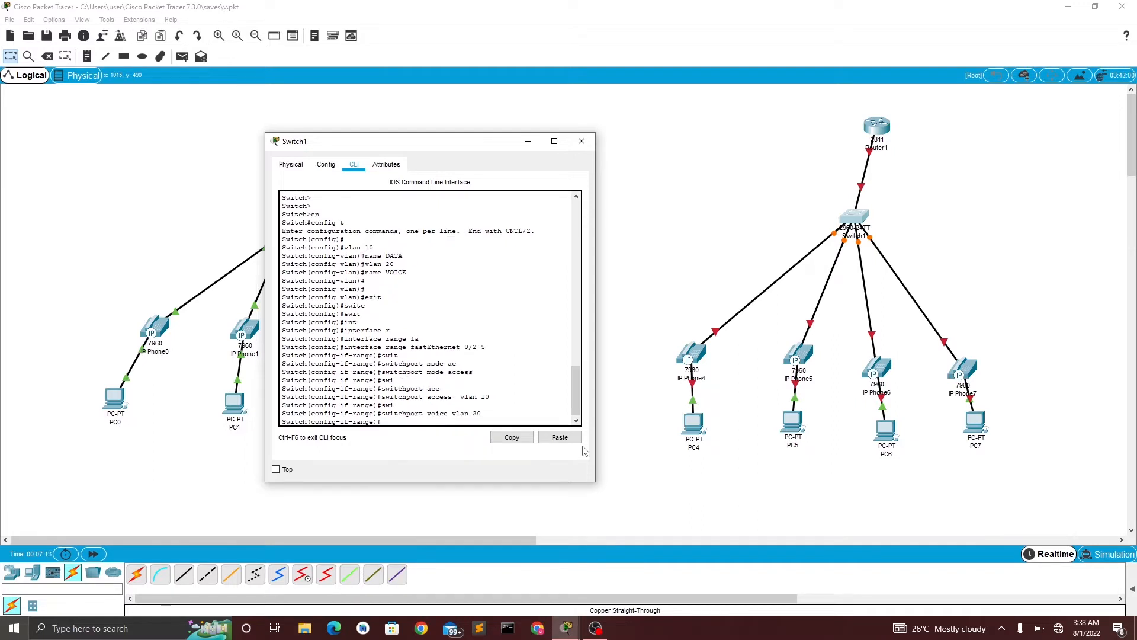
{"action": "type", "text": "ex"}
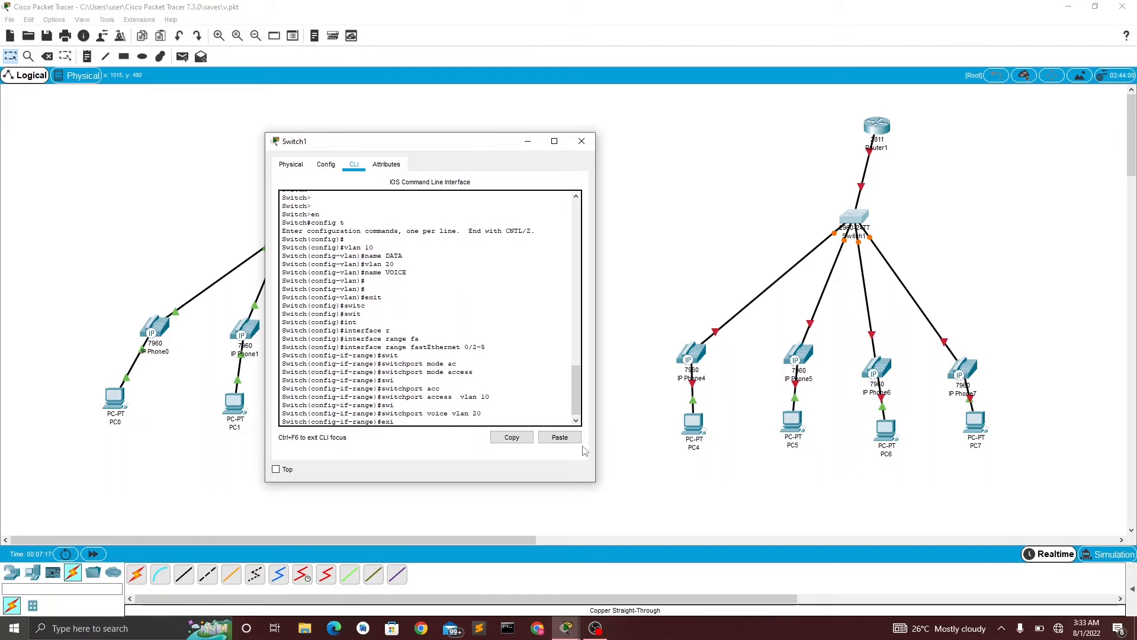
{"action": "type", "text": "i"}
{"action": "key", "text": "Tab"}
{"action": "key", "text": "Return"}
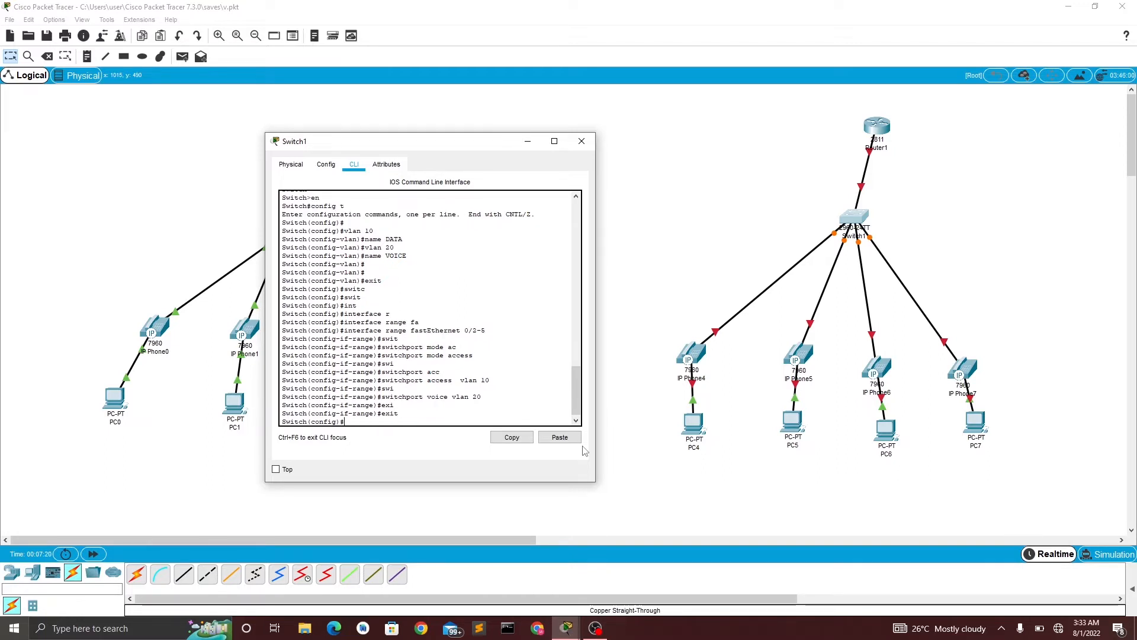
Step: Enter interface configuration mode for fastEthernet 0/1 on Switch1
{"action": "type", "text": "int"}
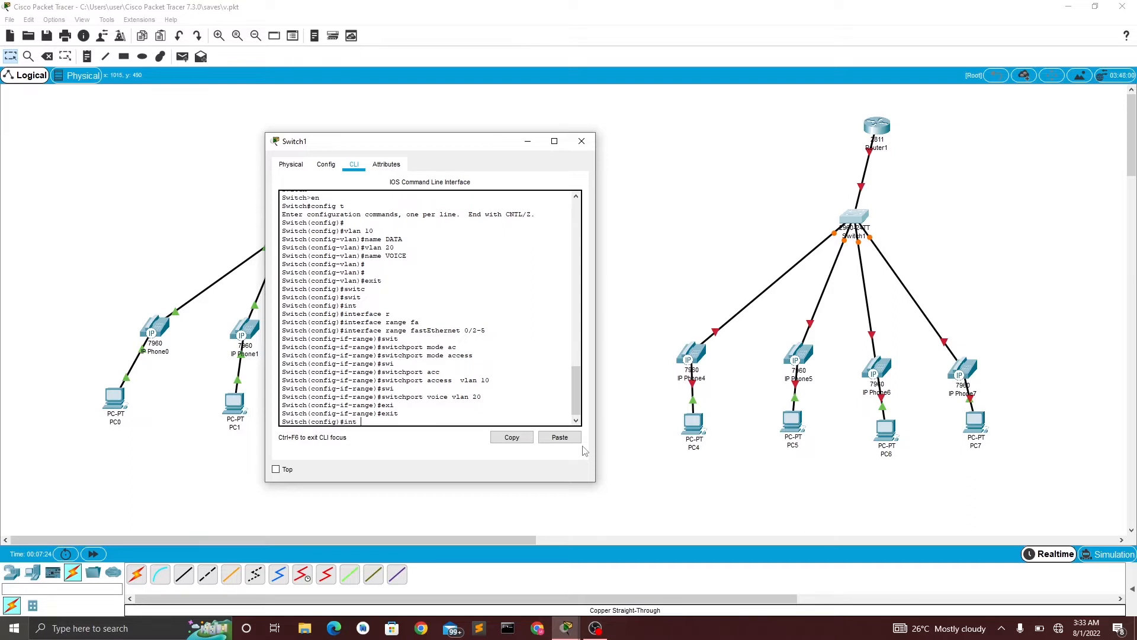
{"action": "type", "text": " fa"}
{"action": "key", "text": "Tab"}
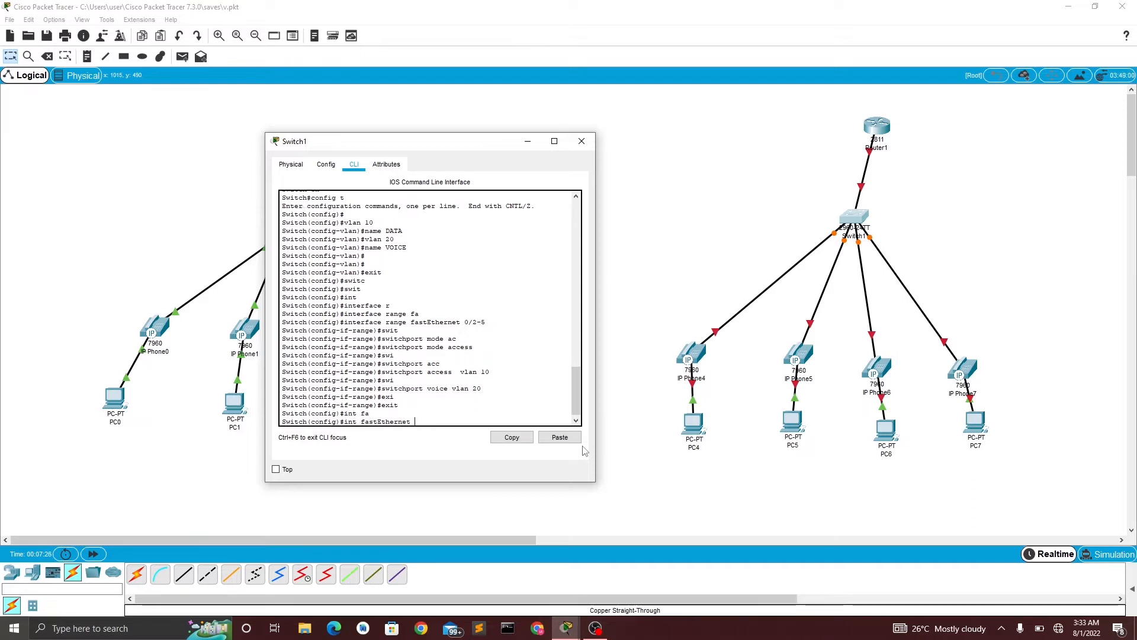
{"action": "type", "text": "0/1"}
{"action": "key", "text": "Return"}
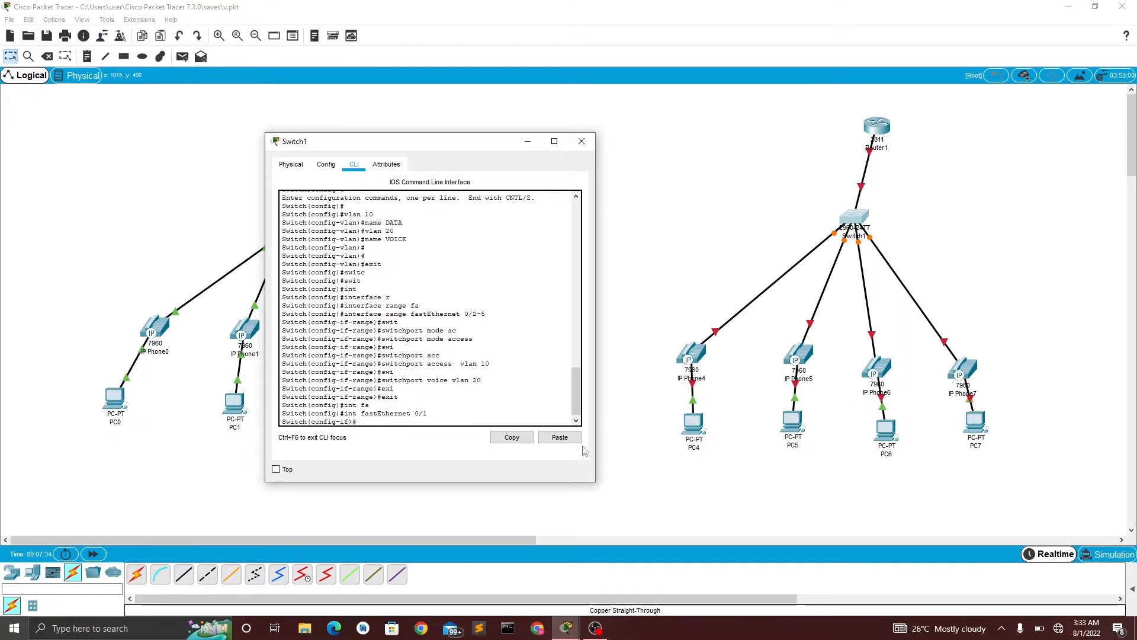
Step: Set the switchport mode of fastEthernet 0/1 to trunk and close the Switch1 window
{"action": "key", "text": "Tab"}
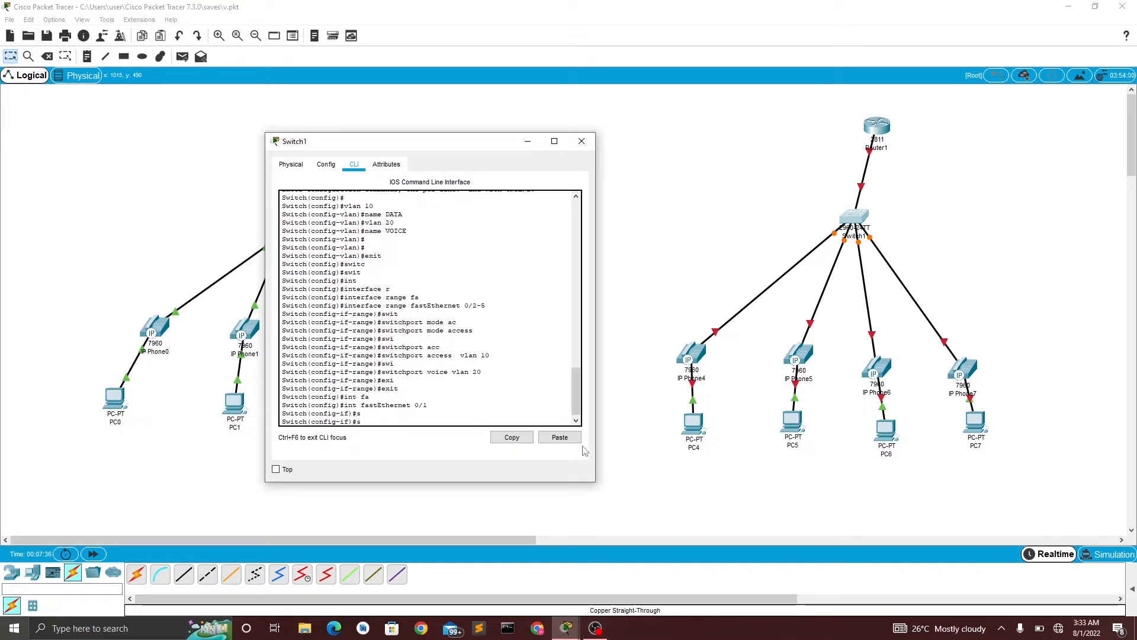
{"action": "type", "text": "w"}
{"action": "key", "text": "Tab"}
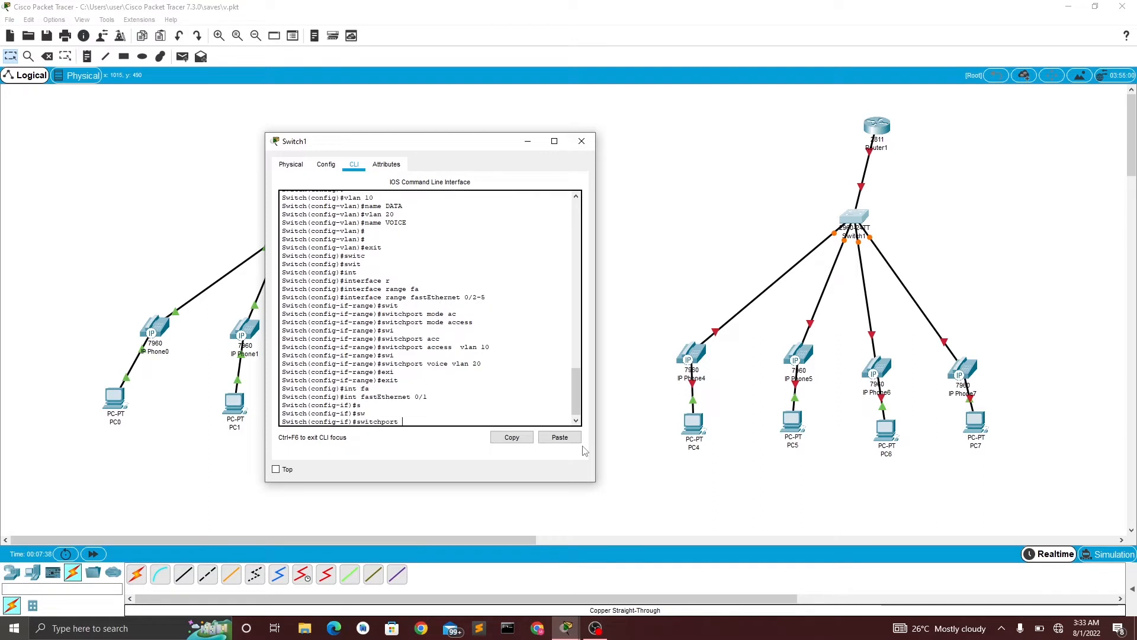
{"action": "type", "text": "mo"}
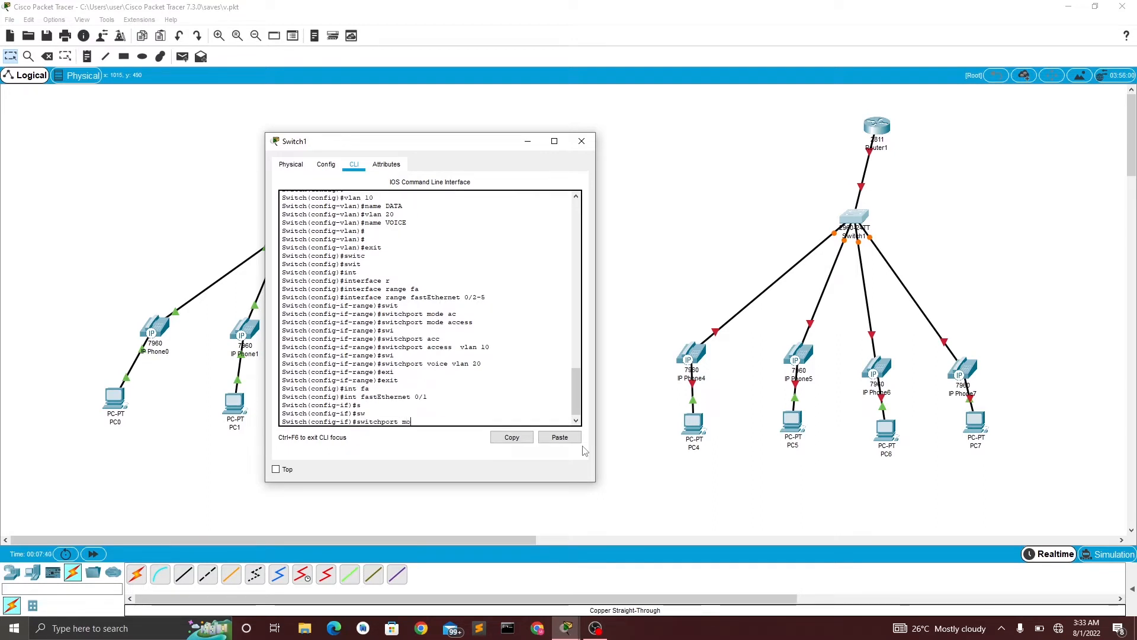
{"action": "type", "text": "de "}
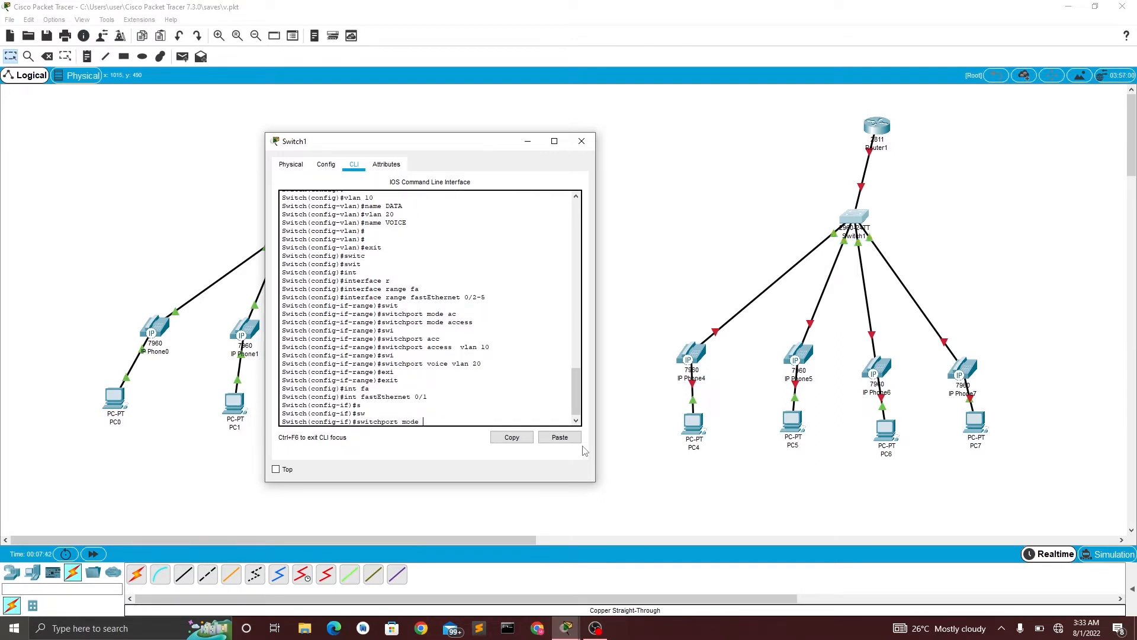
{"action": "type", "text": "tr"}
{"action": "key", "text": "Tab"}
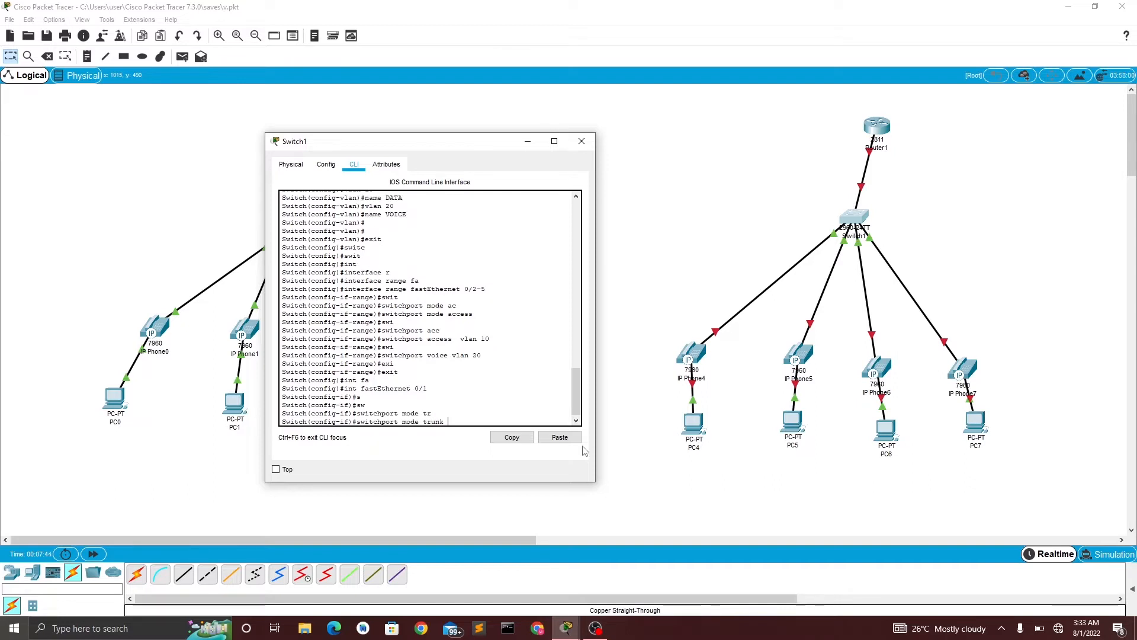
{"action": "key", "text": "Return"}
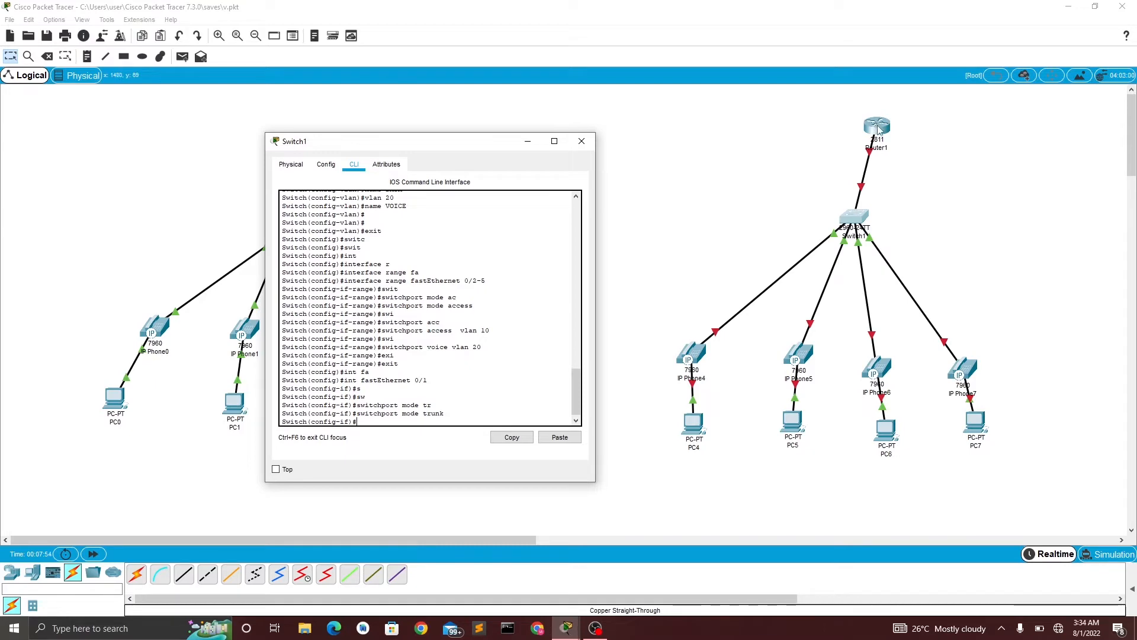
{"action": "left_click", "coordinate": [582, 141]}
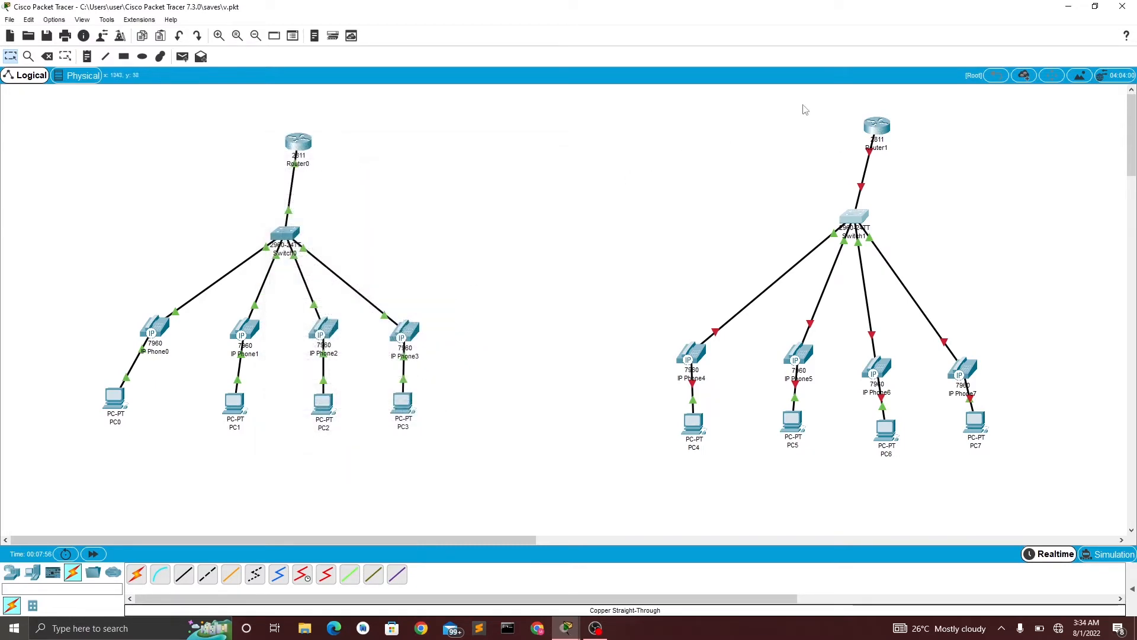
Step: Open the command line of Router1, decline the initial configuration dialog and bring up the user prompt
{"action": "left_click", "coordinate": [877, 126]}
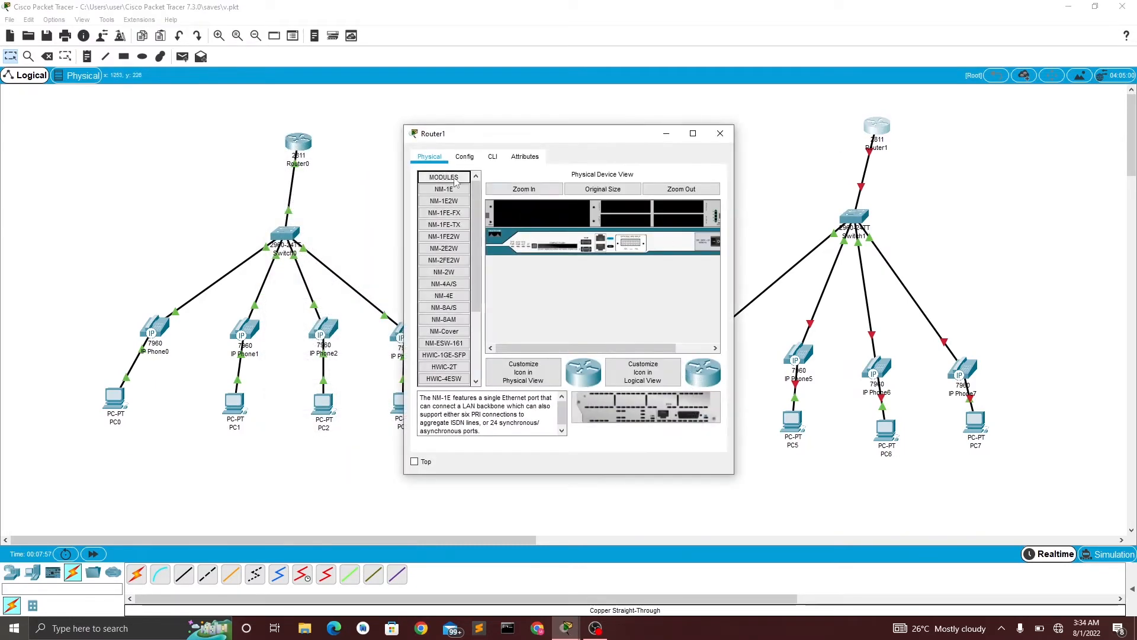
{"action": "left_click", "coordinate": [492, 156]}
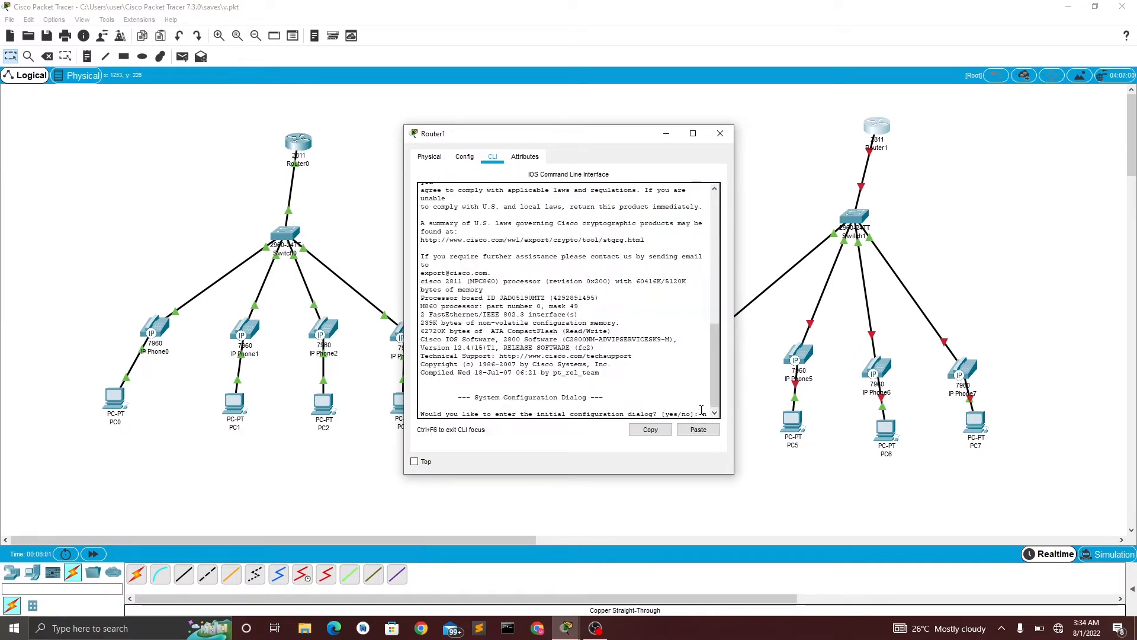
{"action": "type", "text": "n"}
{"action": "key", "text": "Return"}
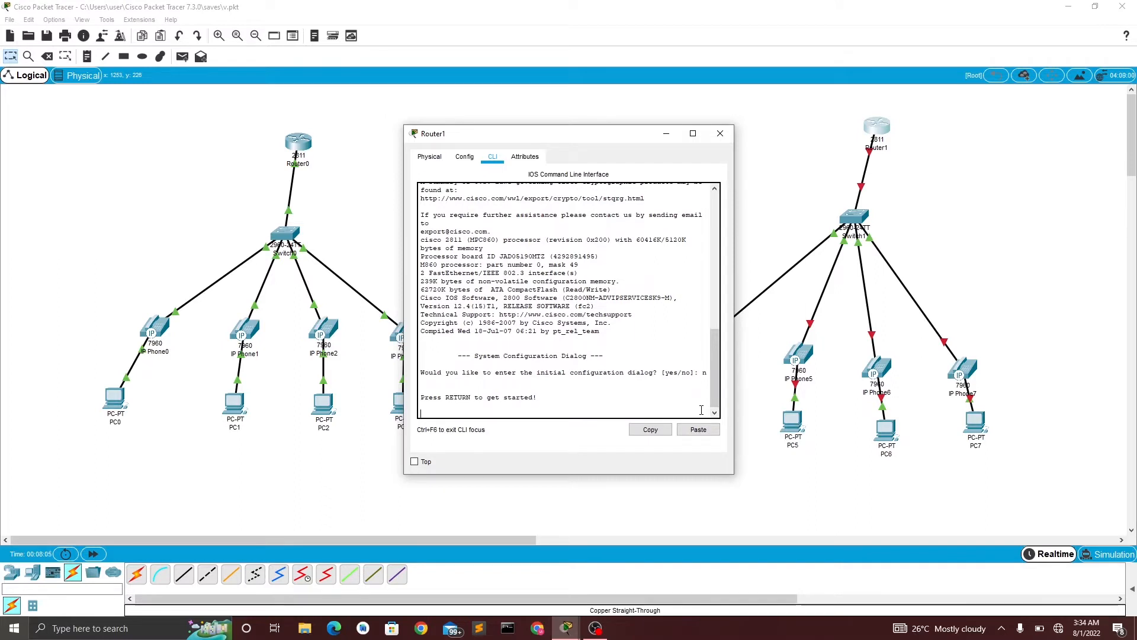
{"action": "key", "text": "Return"}
{"action": "key", "text": "Return"}
{"action": "key", "text": "Return"}
Step: Enter privileged mode and global configuration mode on Router1 with en and config t
{"action": "type", "text": "en"}
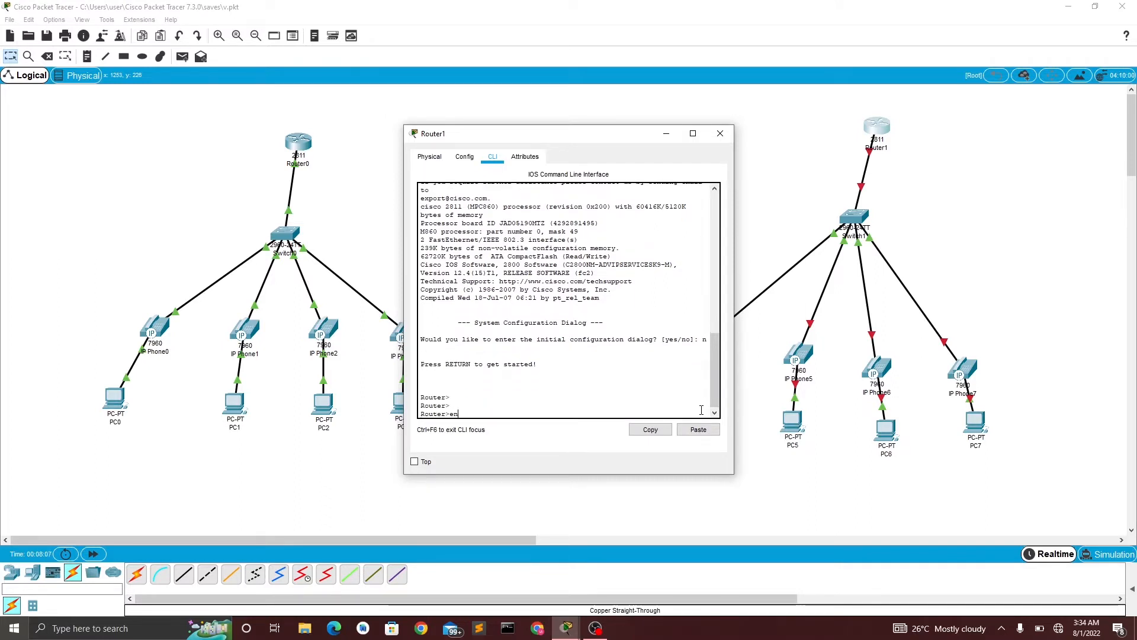
{"action": "key", "text": "Return"}
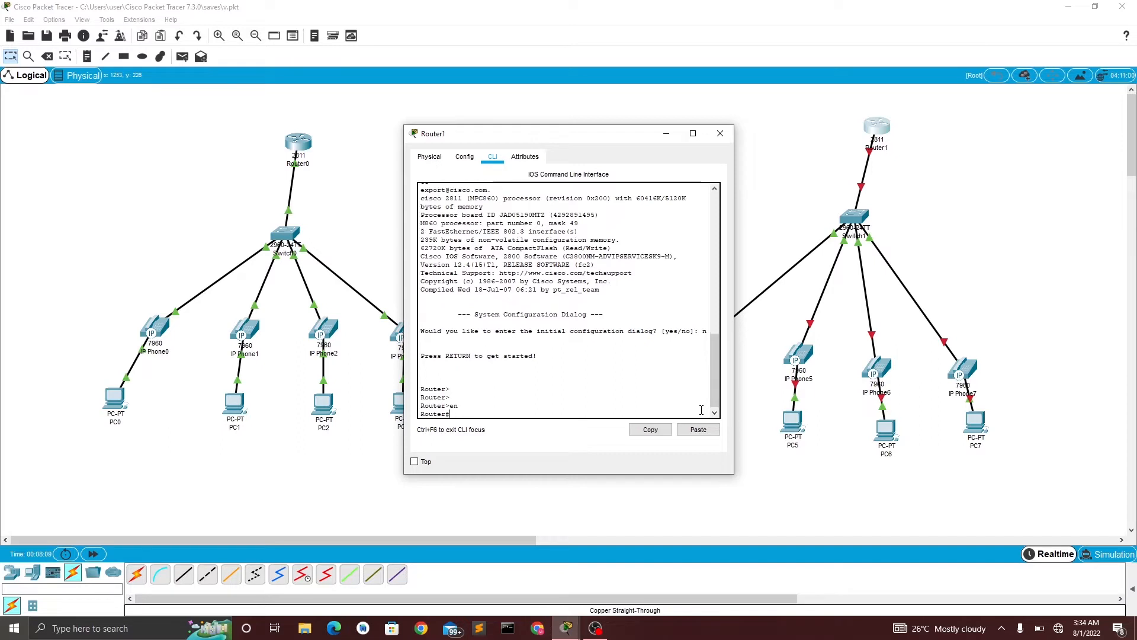
{"action": "type", "text": "conf"}
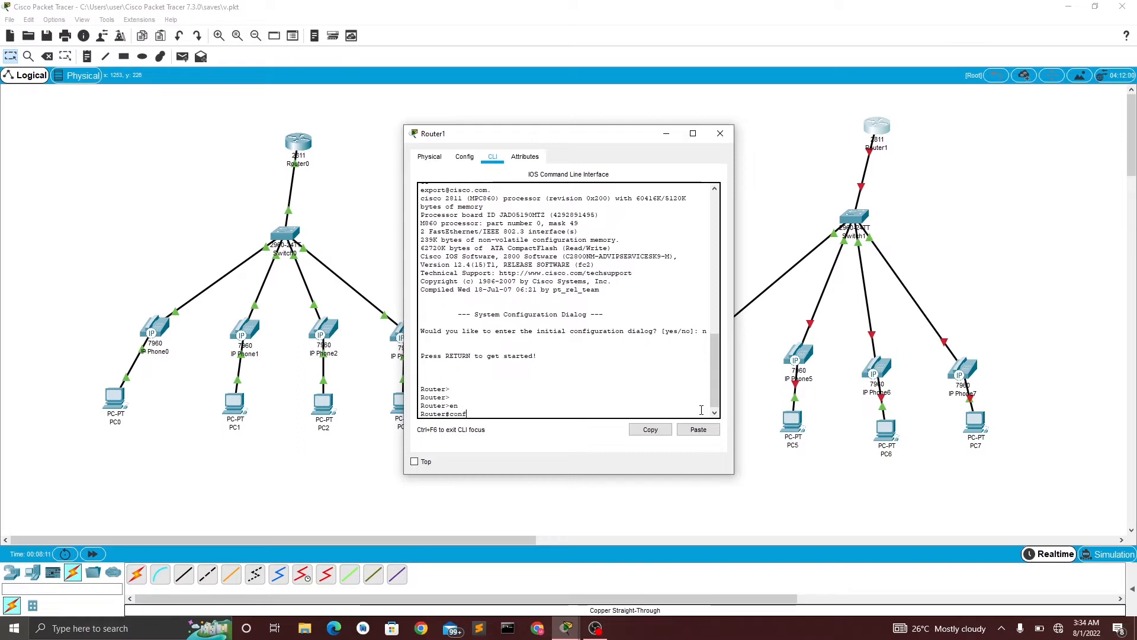
{"action": "type", "text": "ig t"}
{"action": "key", "text": "Return"}
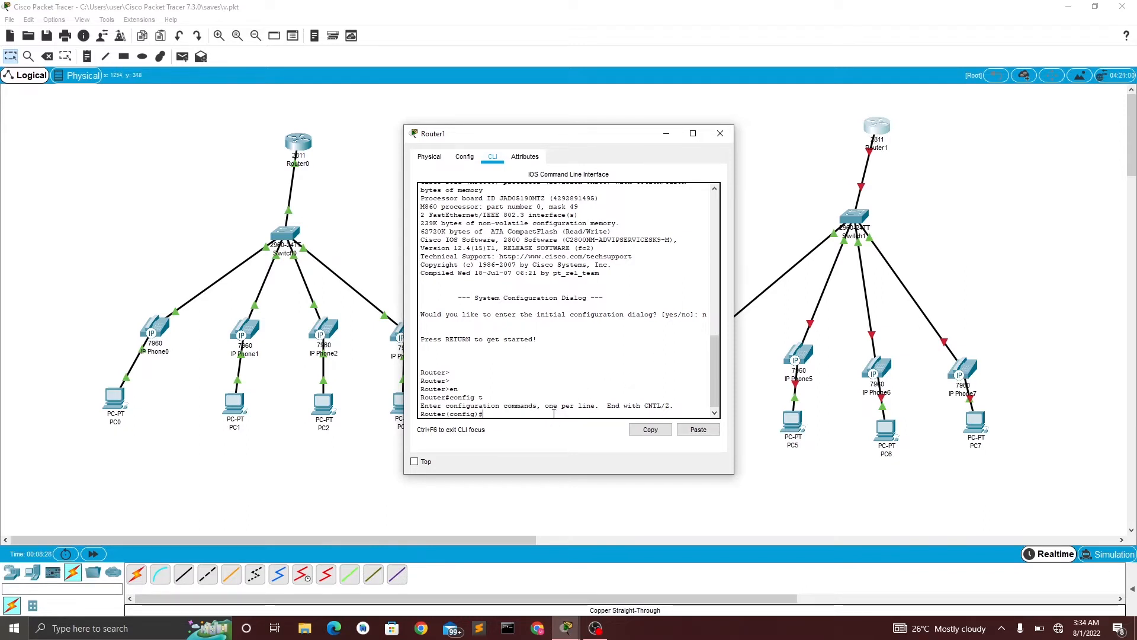
Step: Enter interface fa 0/0 on Router1 and remove its IP address with the no ip address command
{"action": "type", "text": "int"}
{"action": "type", "text": "fa 0/0"}
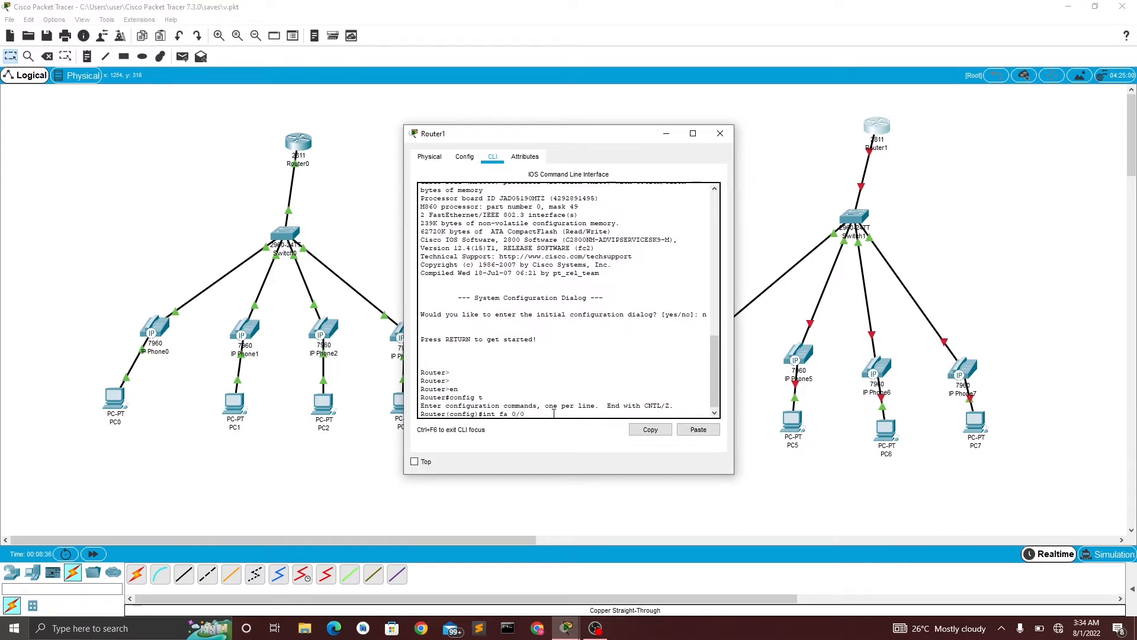
{"action": "key", "text": "Return"}
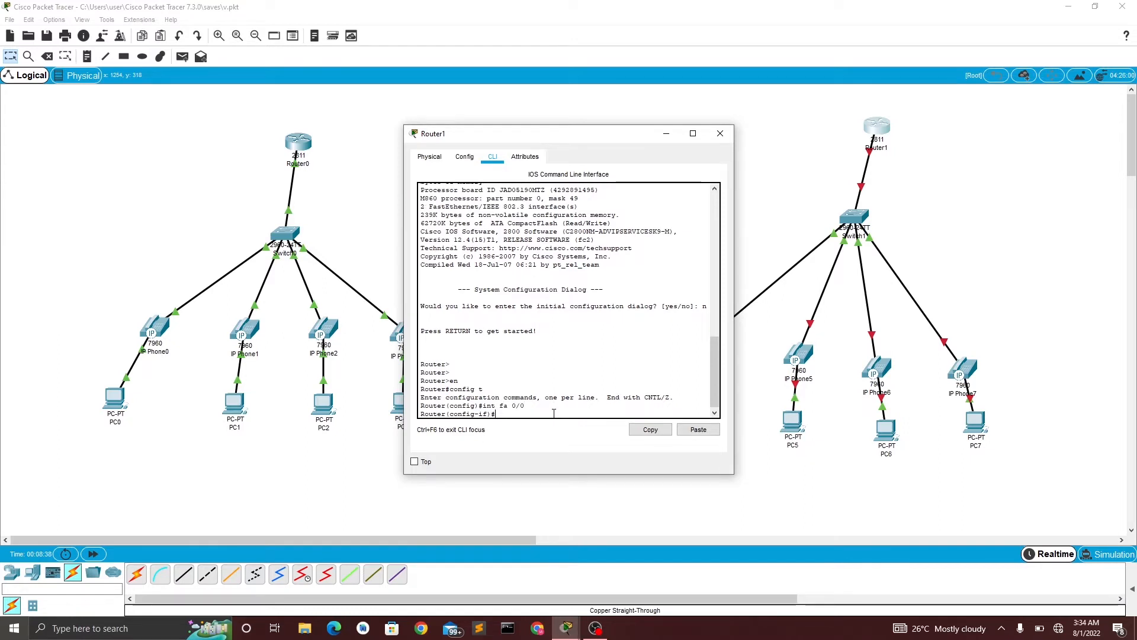
{"action": "type", "text": "no ip a"}
{"action": "key", "text": "Tab"}
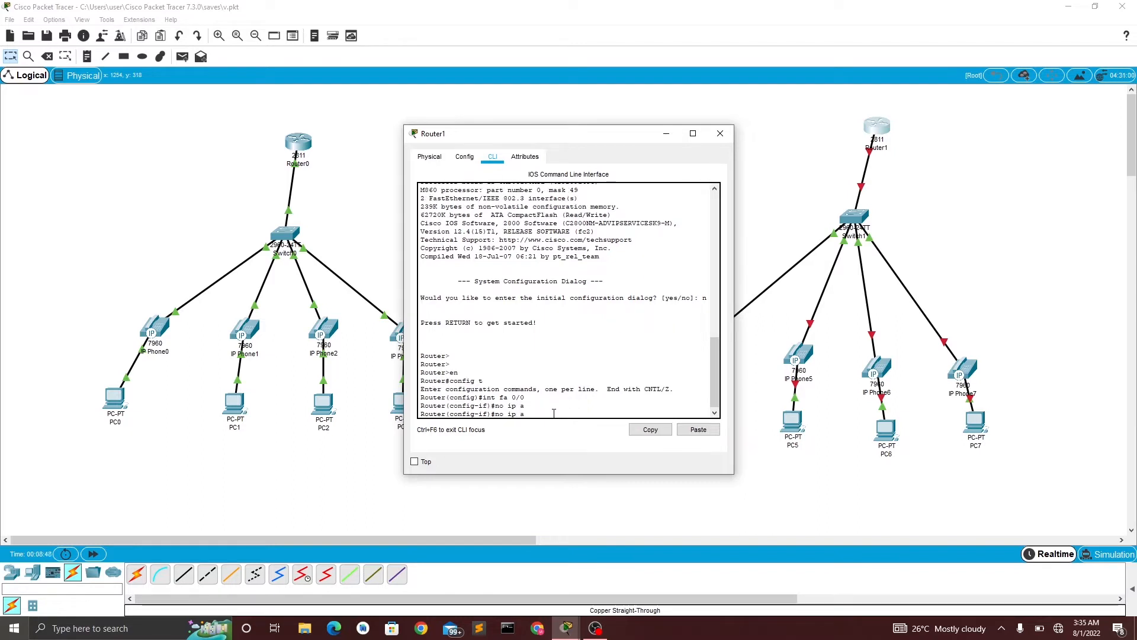
{"action": "type", "text": "d"}
{"action": "key", "text": "Tab"}
{"action": "key", "text": "Return"}
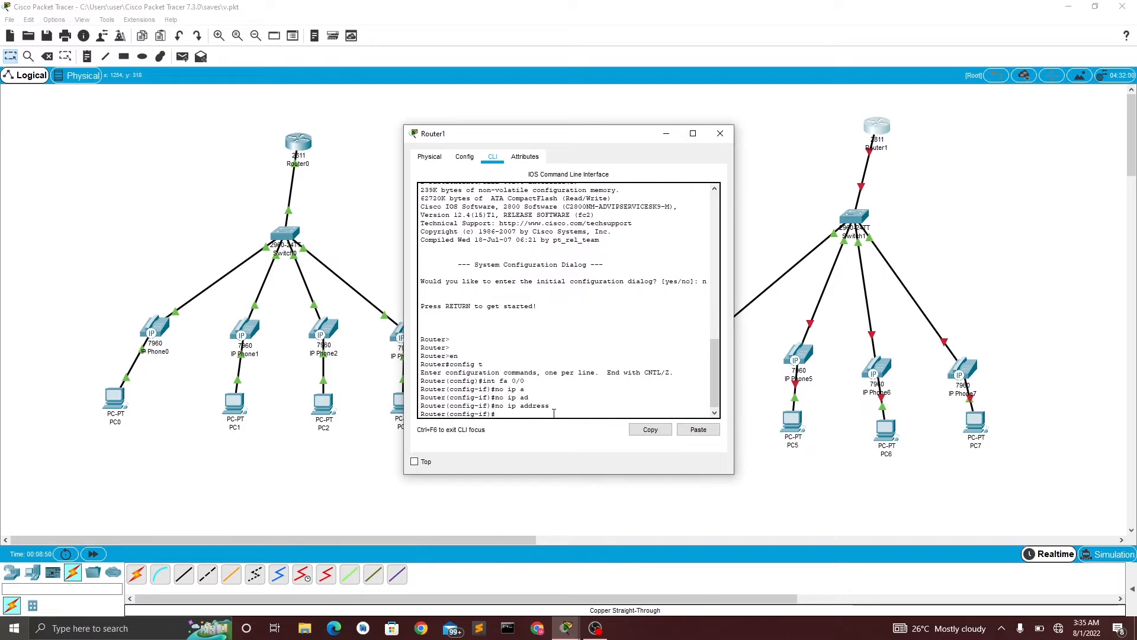
Step: Enable interface fa 0/0 with no shut and exit to global configuration mode
{"action": "type", "text": "no shut"}
{"action": "key", "text": "Return"}
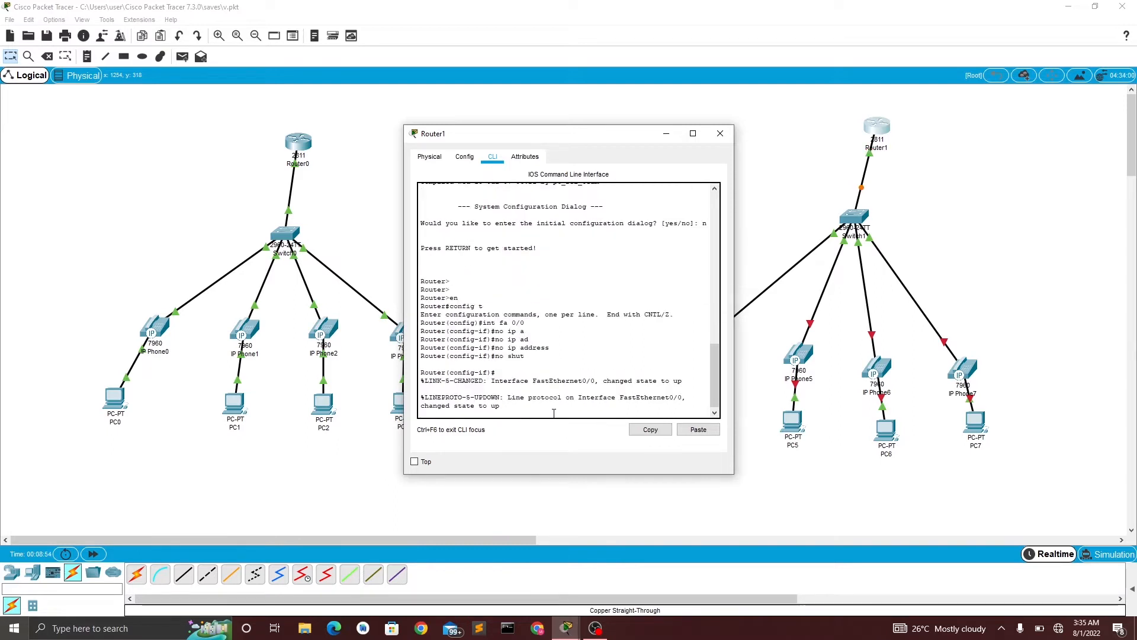
{"action": "key", "text": "Return"}
{"action": "key", "text": "Return"}
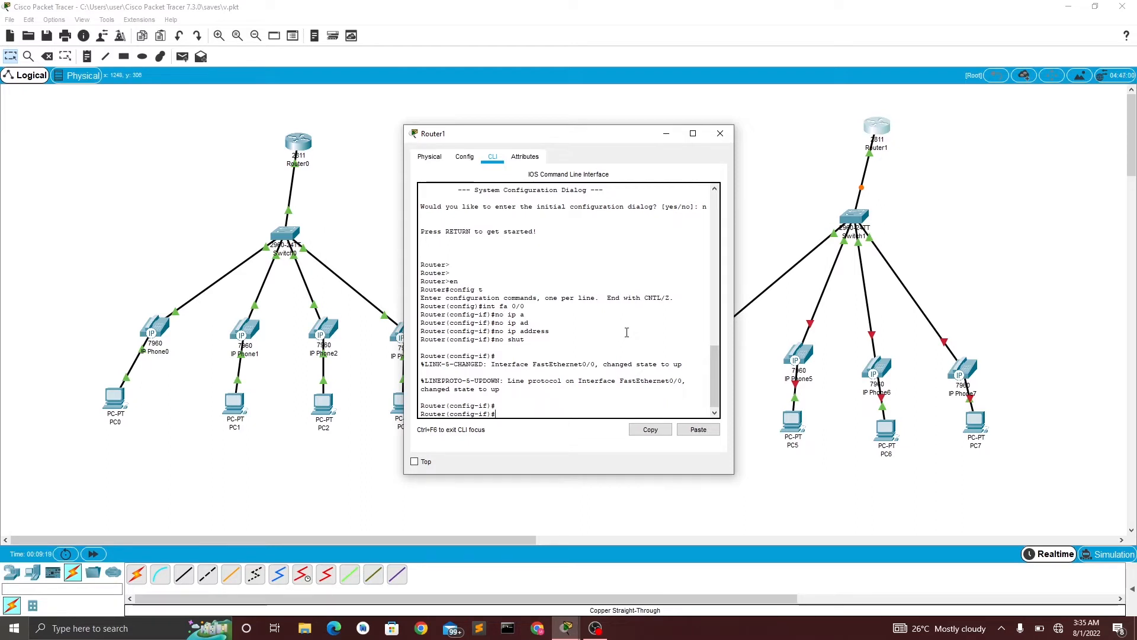
{"action": "type", "text": "exit"}
{"action": "key", "text": "Return"}
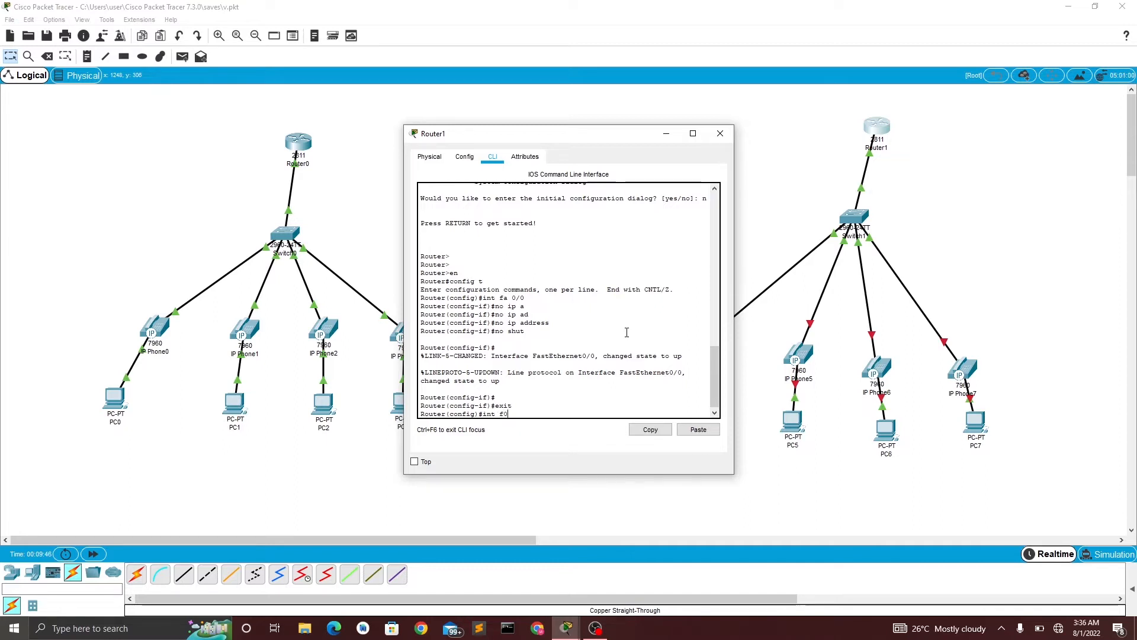
Step: Create subinterface fa 0/0.10 on Router1 and enter its configuration mode
{"action": "key", "text": "BackSpace"}
{"action": "type", "text": "a 0/0"}
{"action": "type", "text": ".1"}
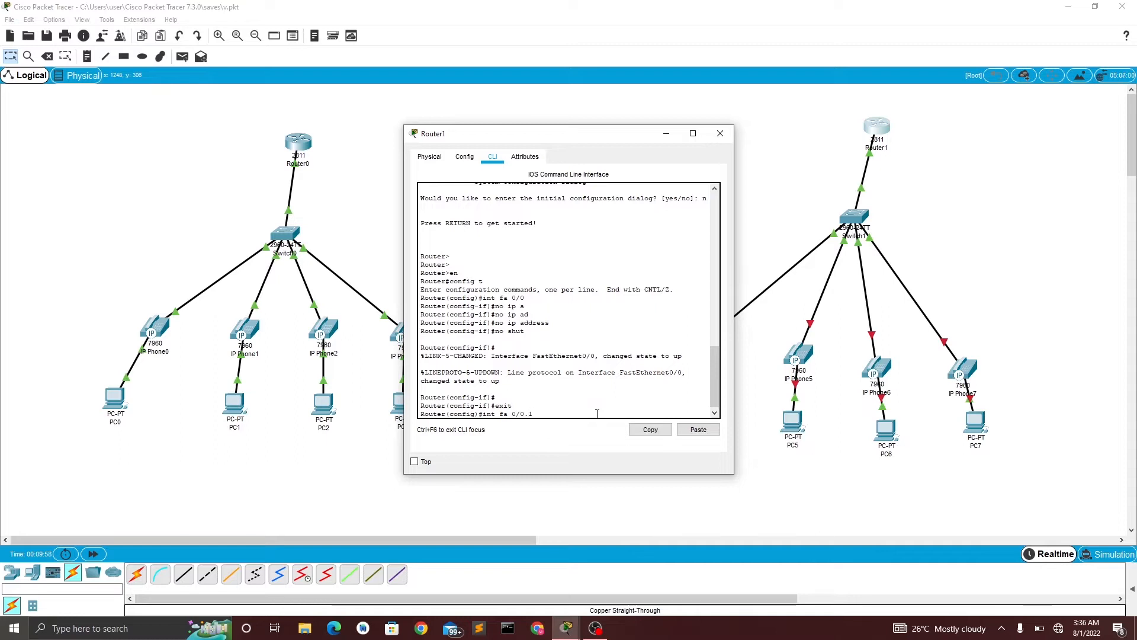
{"action": "type", "text": "0"}
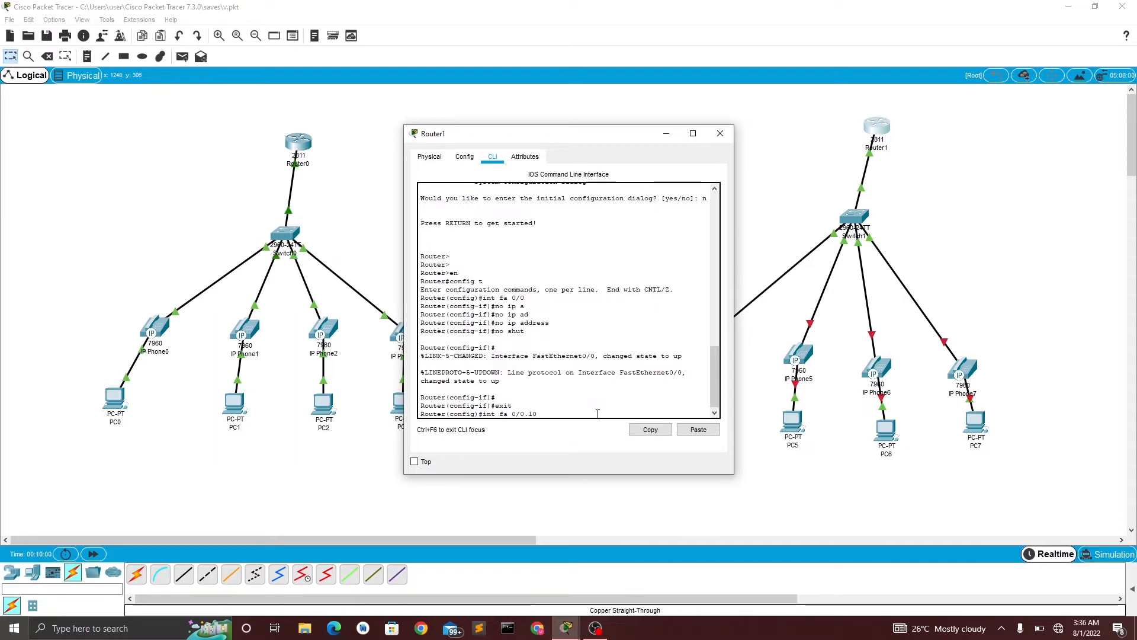
{"action": "key", "text": "Return"}
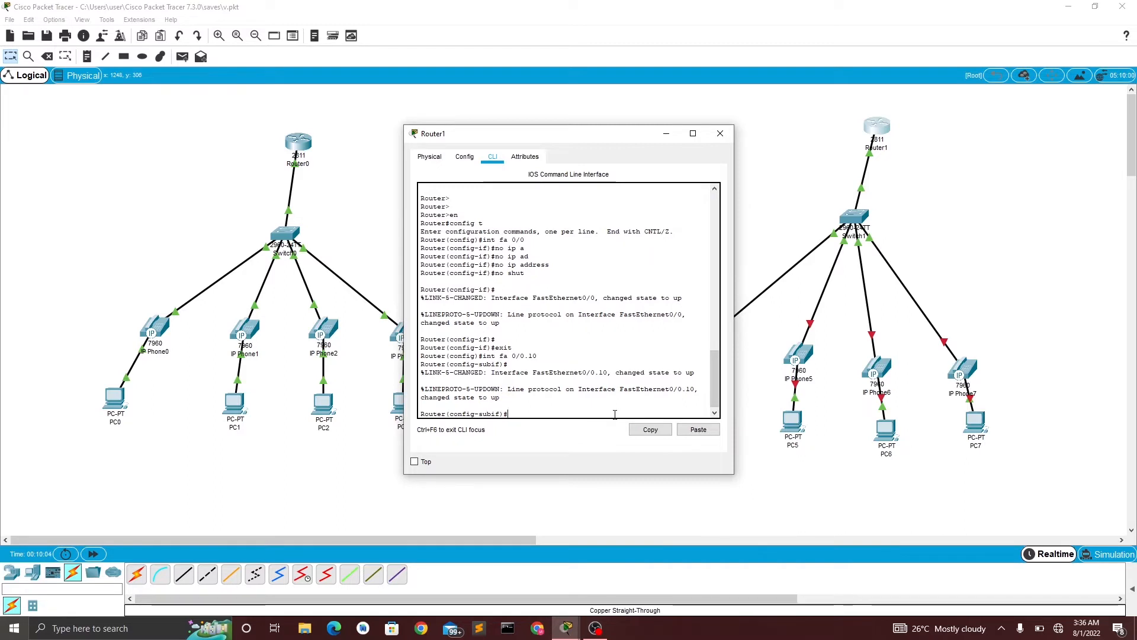
Step: Set dot1Q encapsulation for VLAN 10 on subinterface fa 0/0.10 and exit to global configuration mode
{"action": "type", "text": "enca"}
{"action": "key", "text": "Tab"}
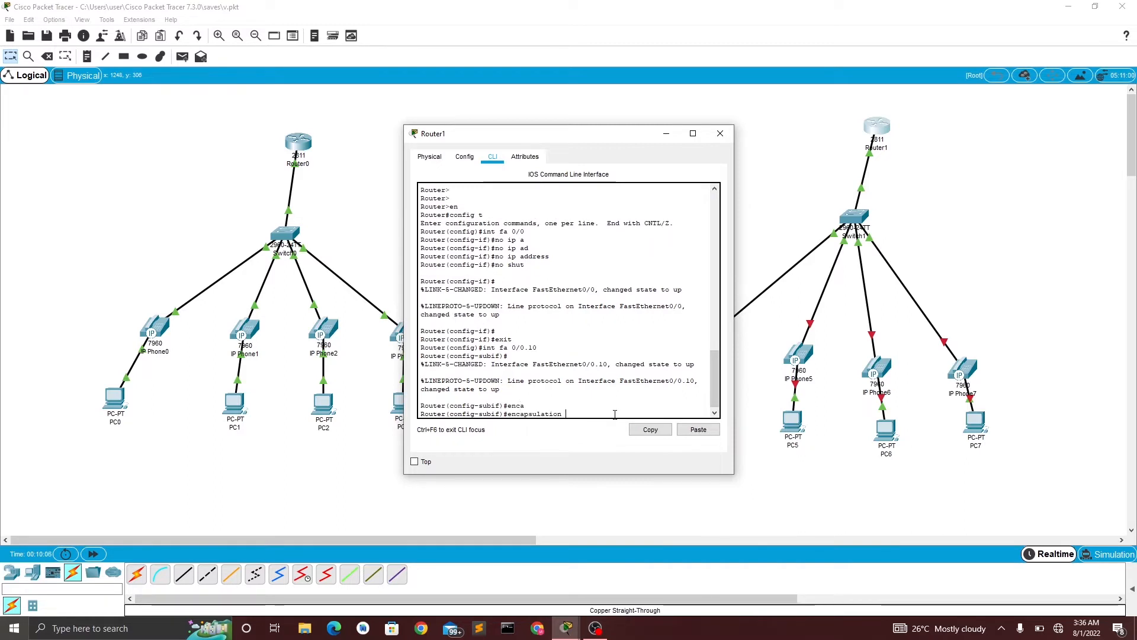
{"action": "type", "text": "d"}
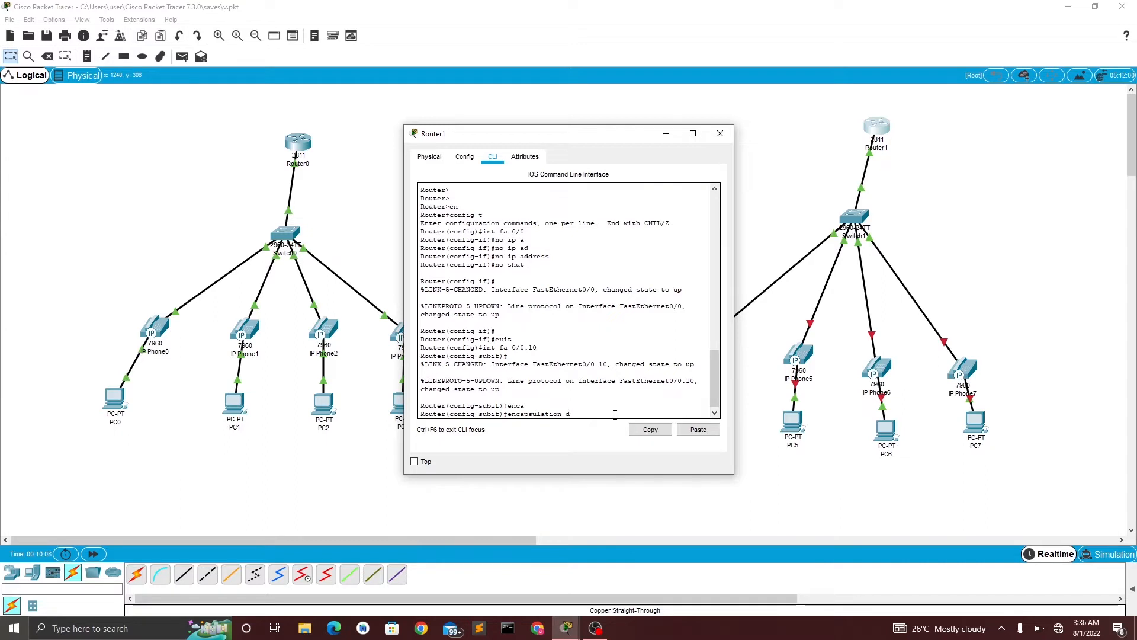
{"action": "type", "text": "ot"}
{"action": "key", "text": "Tab"}
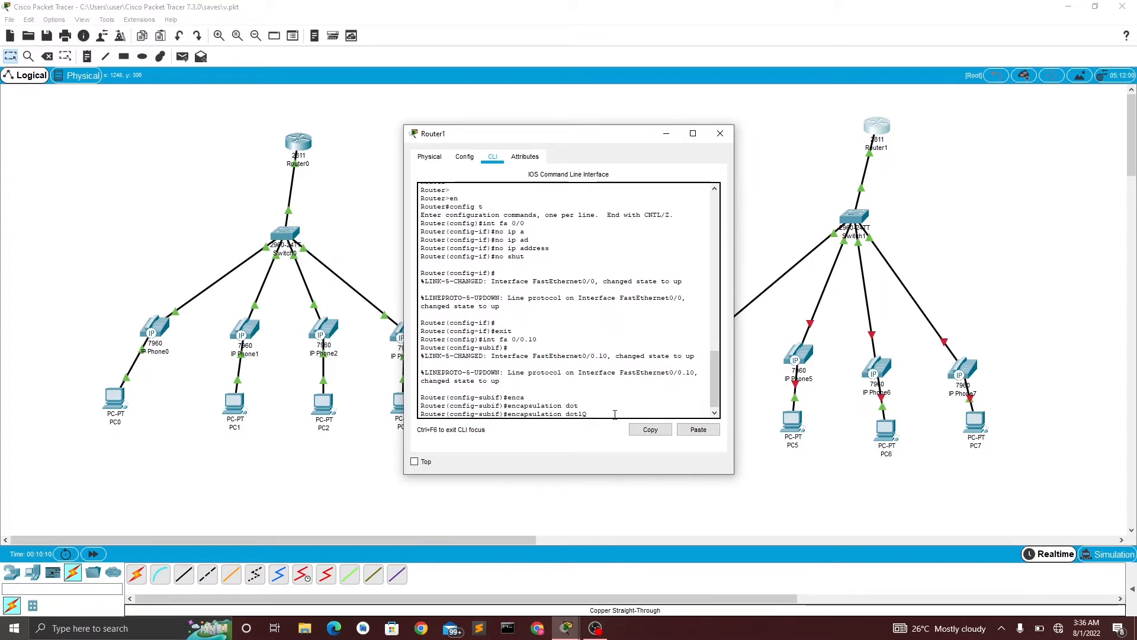
{"action": "type", "text": "10"}
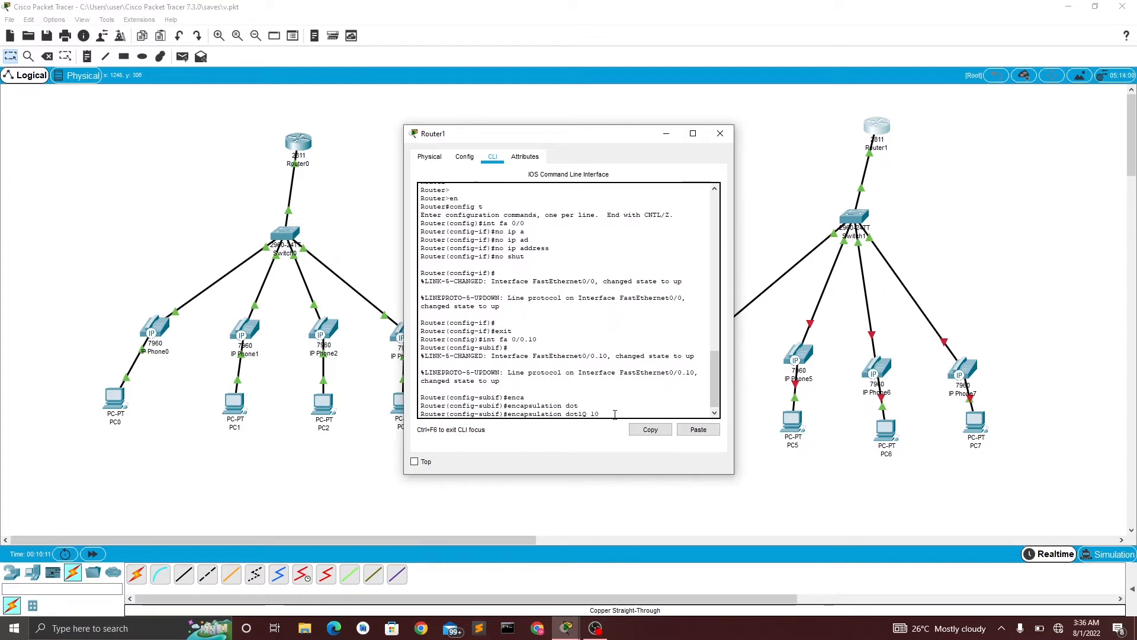
{"action": "key", "text": "Return"}
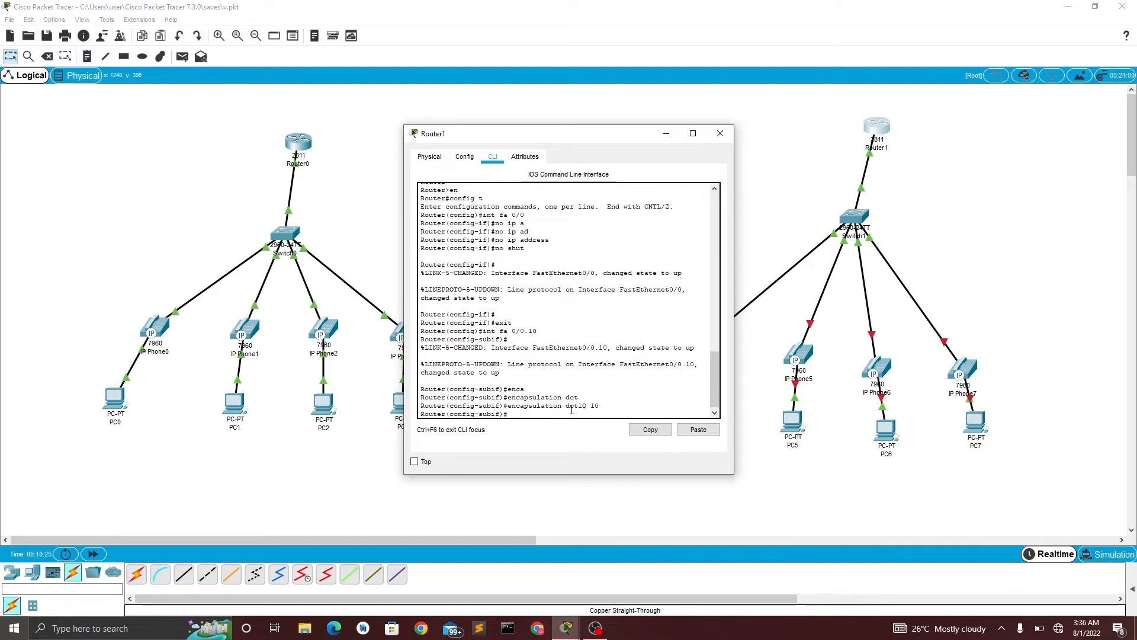
{"action": "type", "text": "exit"}
{"action": "key", "text": "Return"}
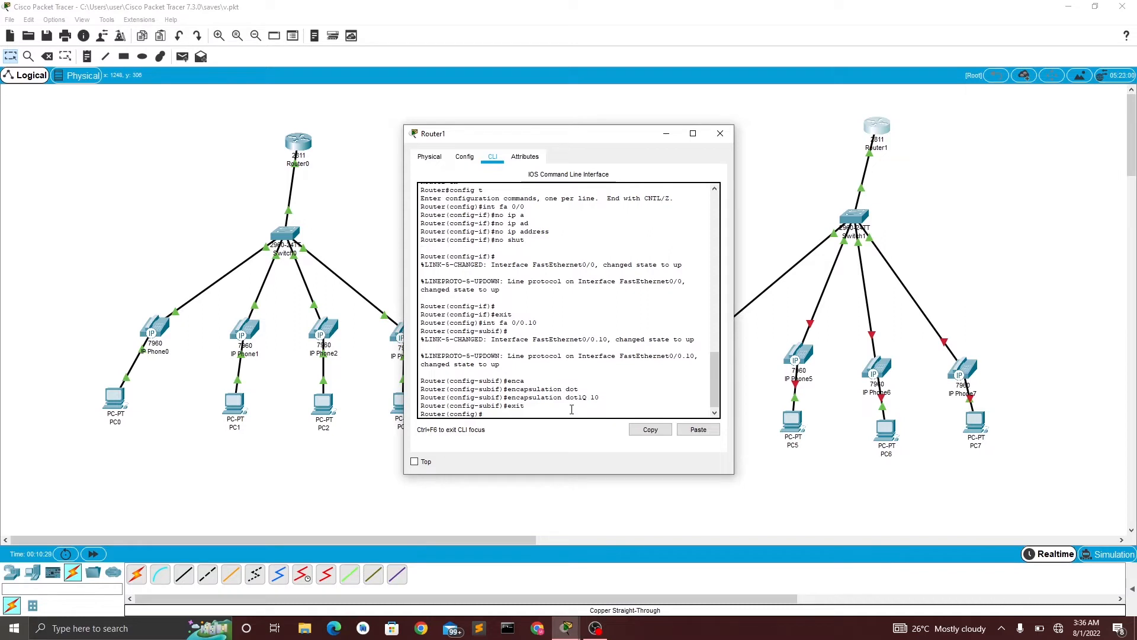
Step: Re-enter configuration mode for subinterface fa 0/0.10 on Router1
{"action": "type", "text": "int"}
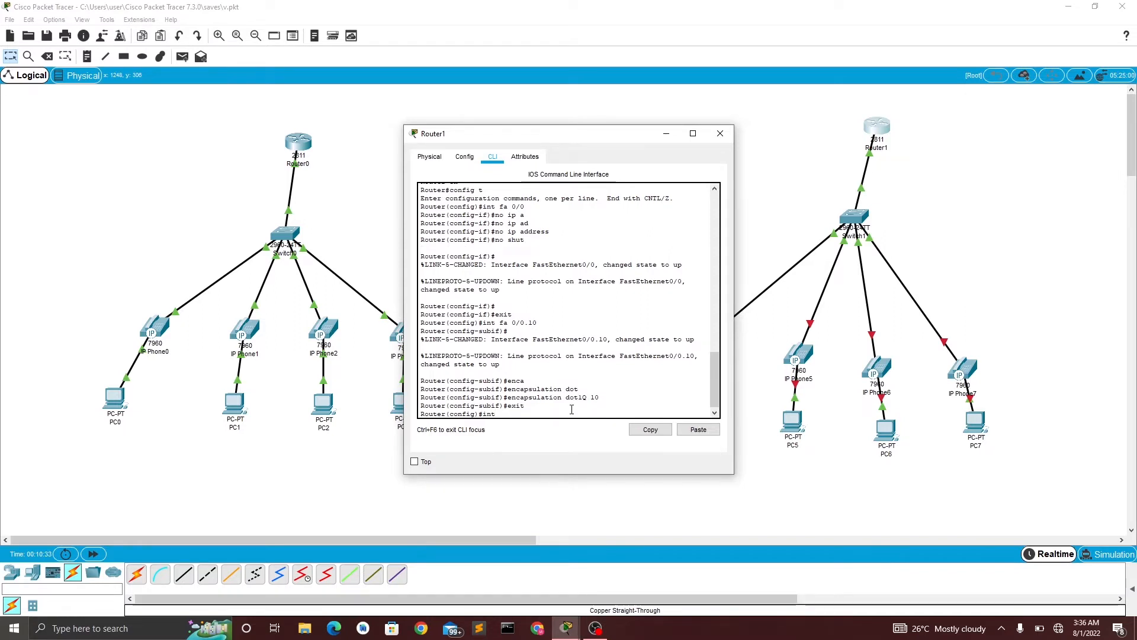
{"action": "key", "text": "BackSpace"}
{"action": "key", "text": "BackSpace"}
{"action": "key", "text": "BackSpace"}
{"action": "type", "text": "int fa 0/0.10"}
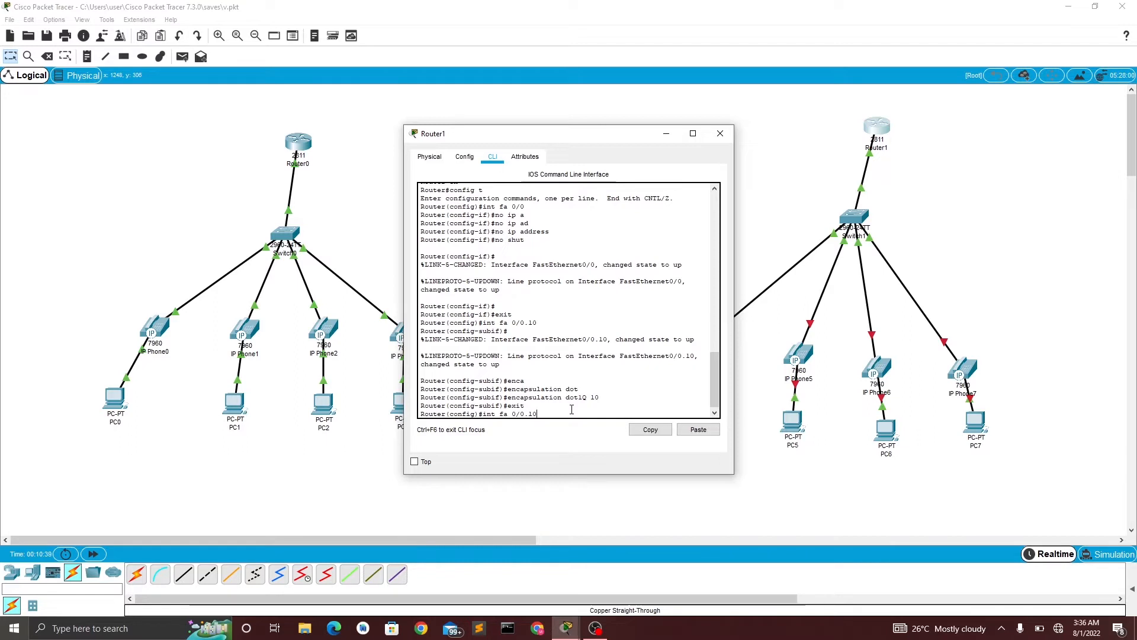
{"action": "key", "text": "Return"}
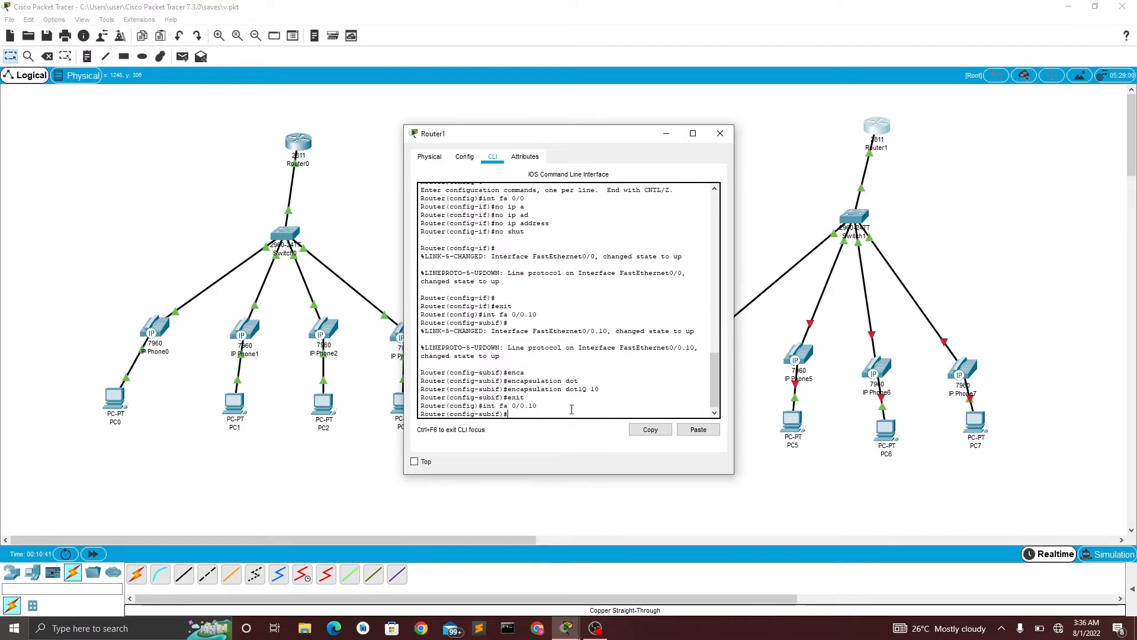
Step: Assign IP address 192.168.10.1 with subnet mask 255.255.255.0 to subinterface fa 0/0.10
{"action": "type", "text": "ip"}
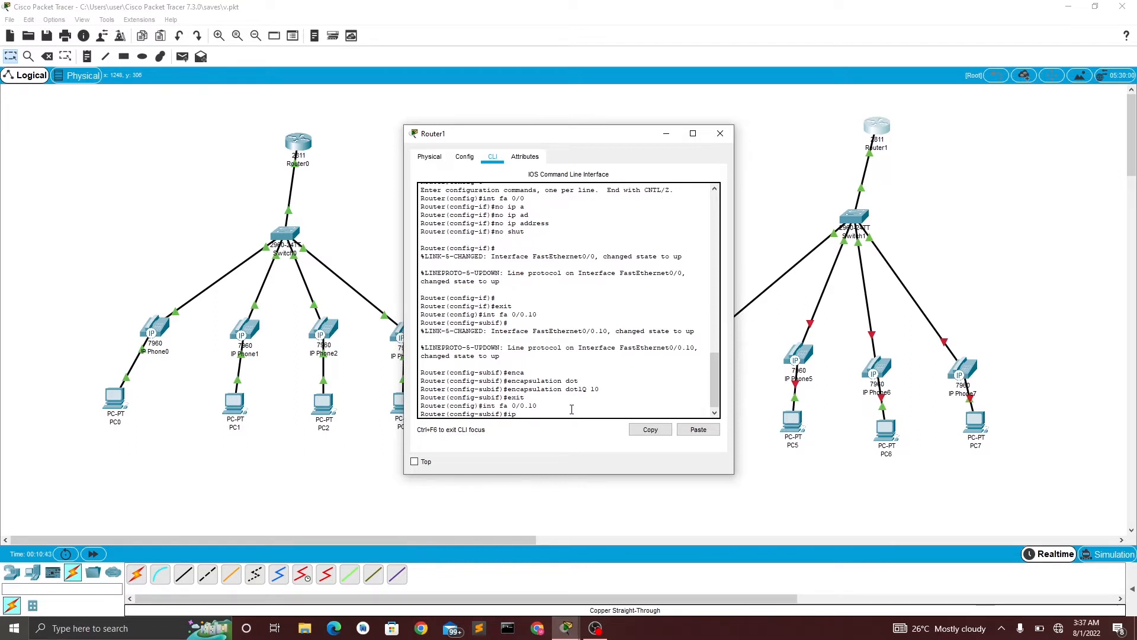
{"action": "type", "text": " add"}
{"action": "key", "text": "Tab"}
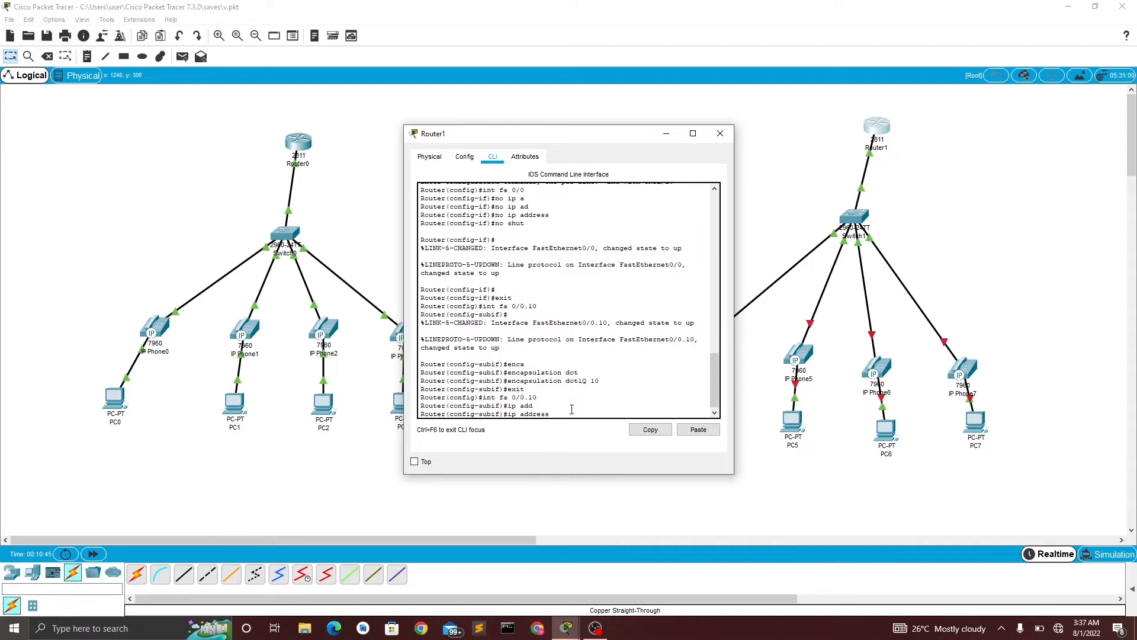
{"action": "scroll", "coordinate": [572, 409], "scroll_direction": "up", "scroll_amount": 2}
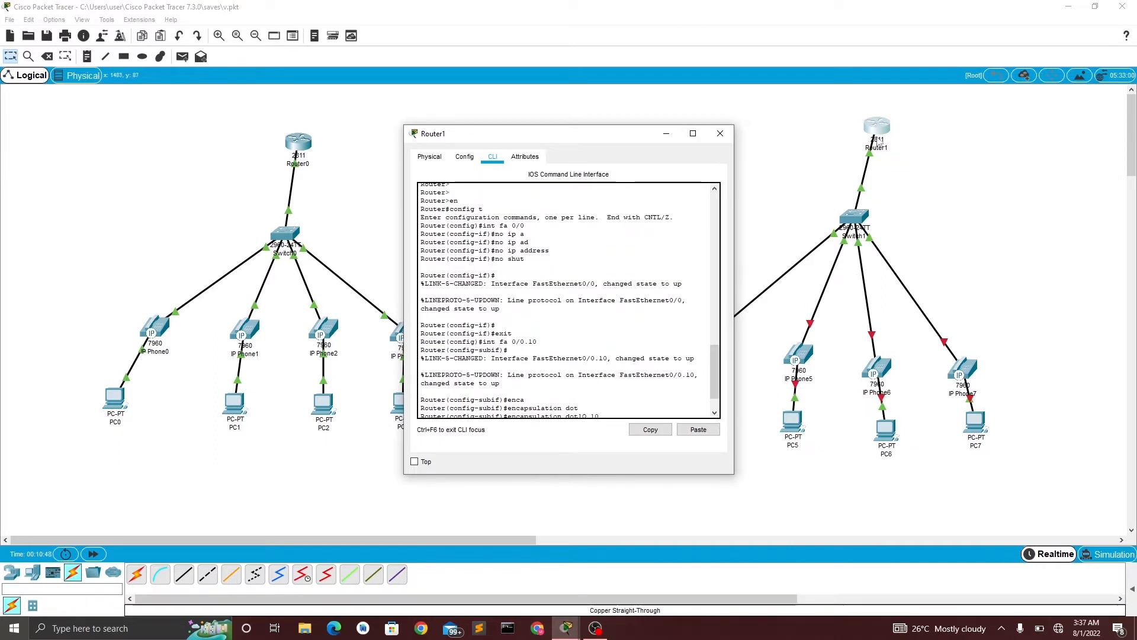
{"action": "scroll", "coordinate": [588, 410], "scroll_direction": "down", "scroll_amount": 2}
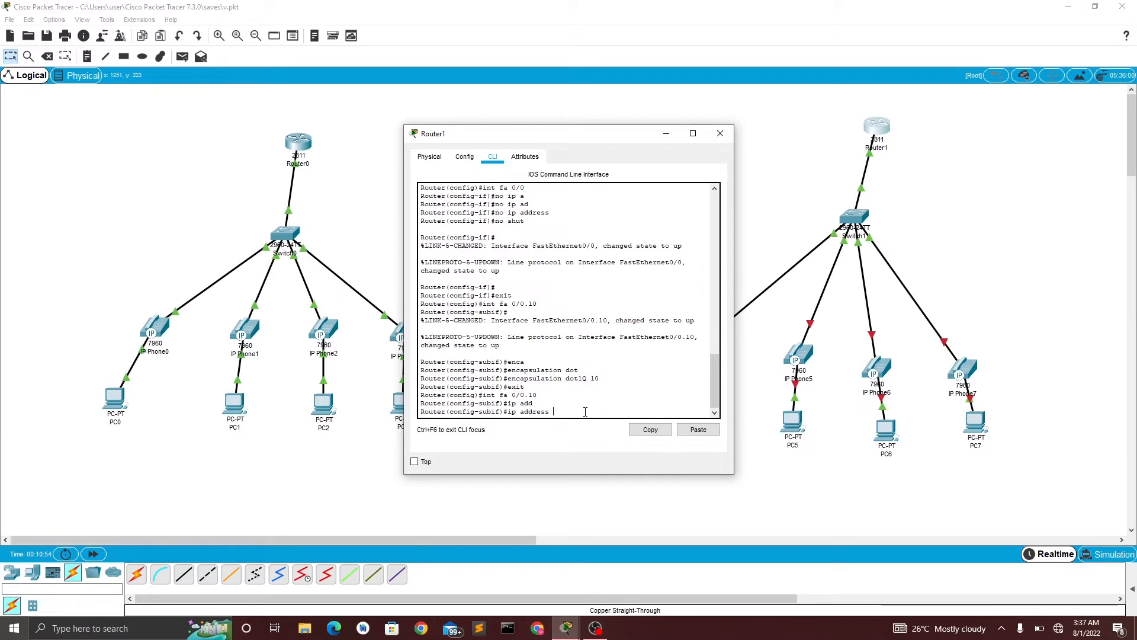
{"action": "type", "text": "192"}
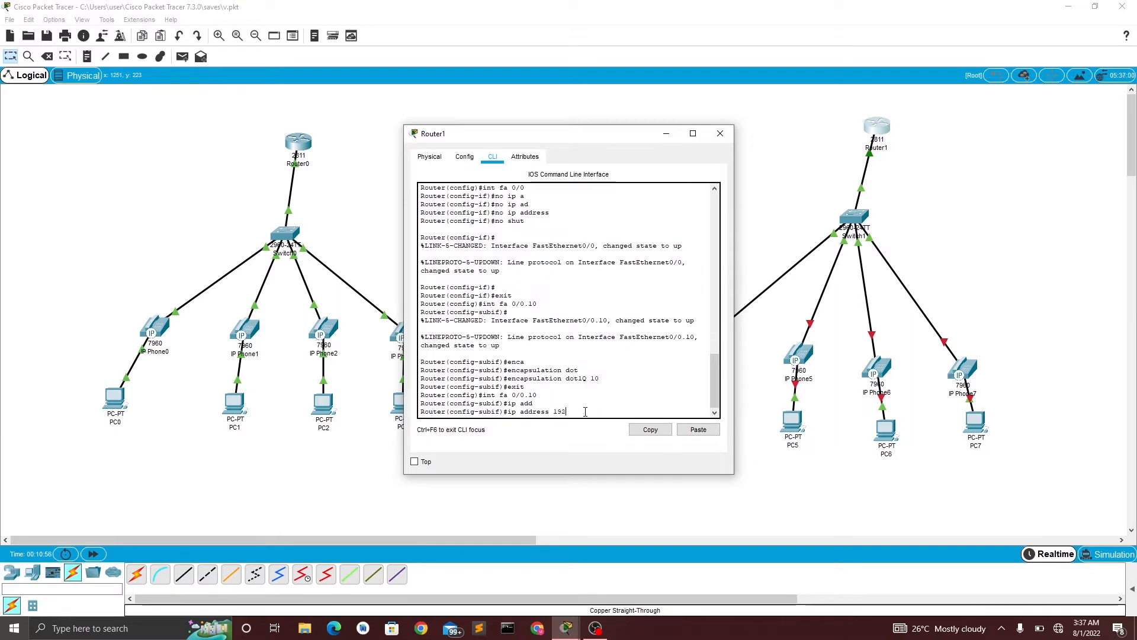
{"action": "type", "text": ".168.10"}
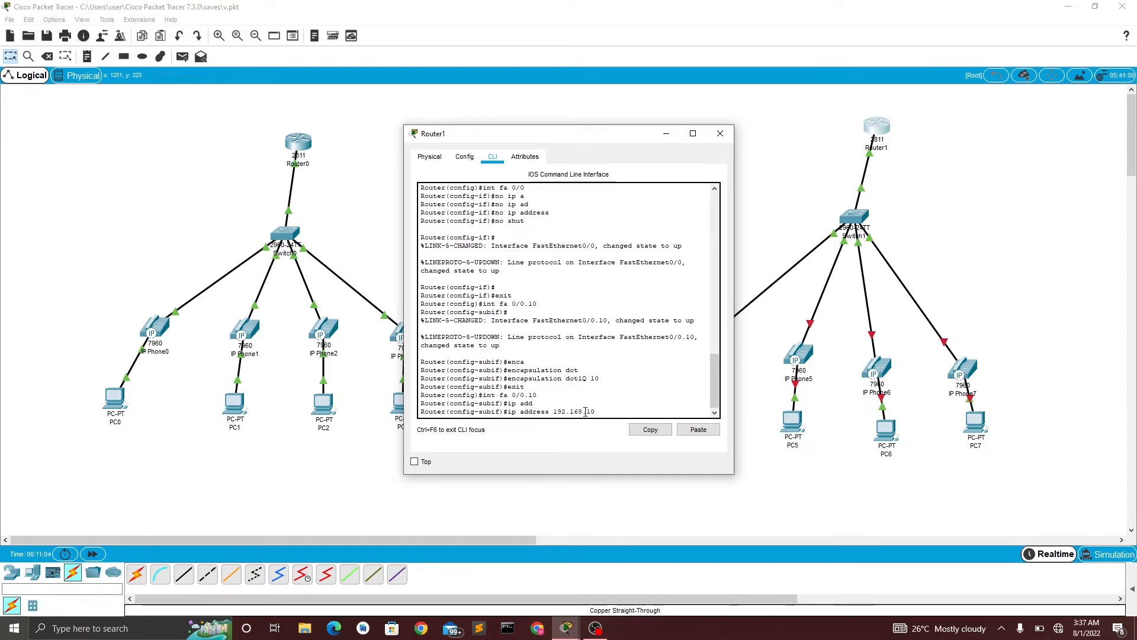
{"action": "type", "text": "."}
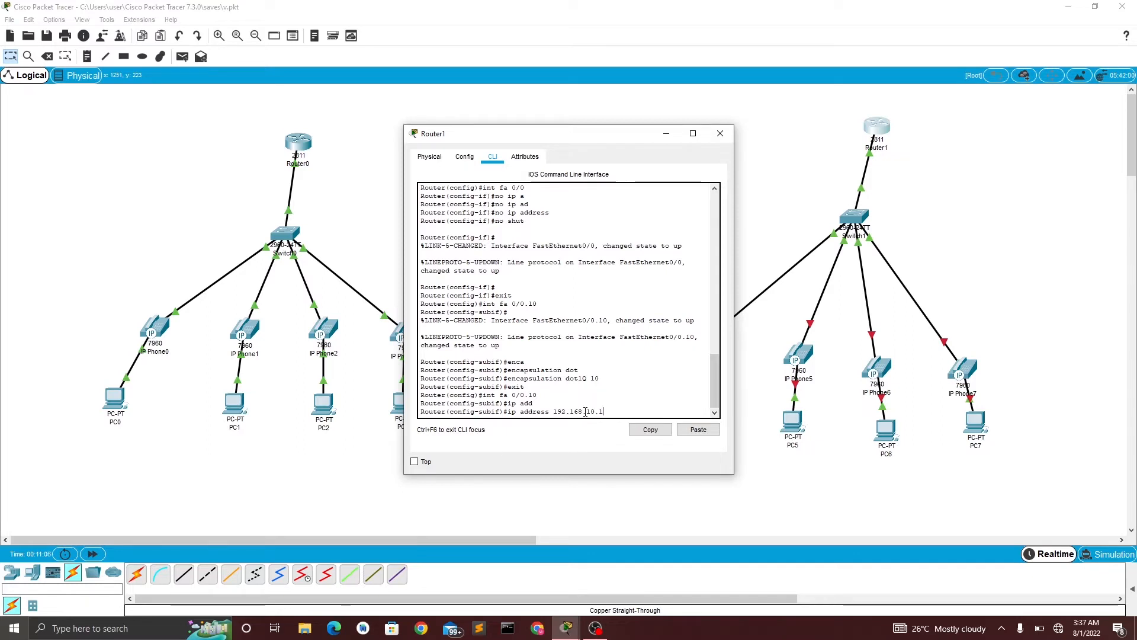
{"action": "type", "text": "1"}
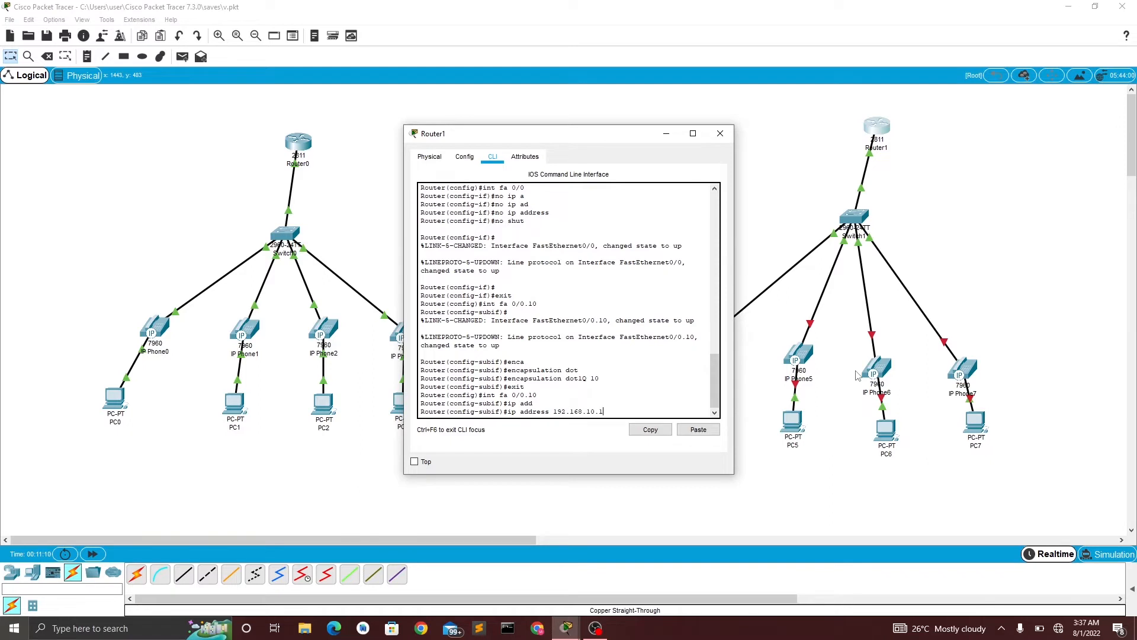
{"action": "key", "text": "Return"}
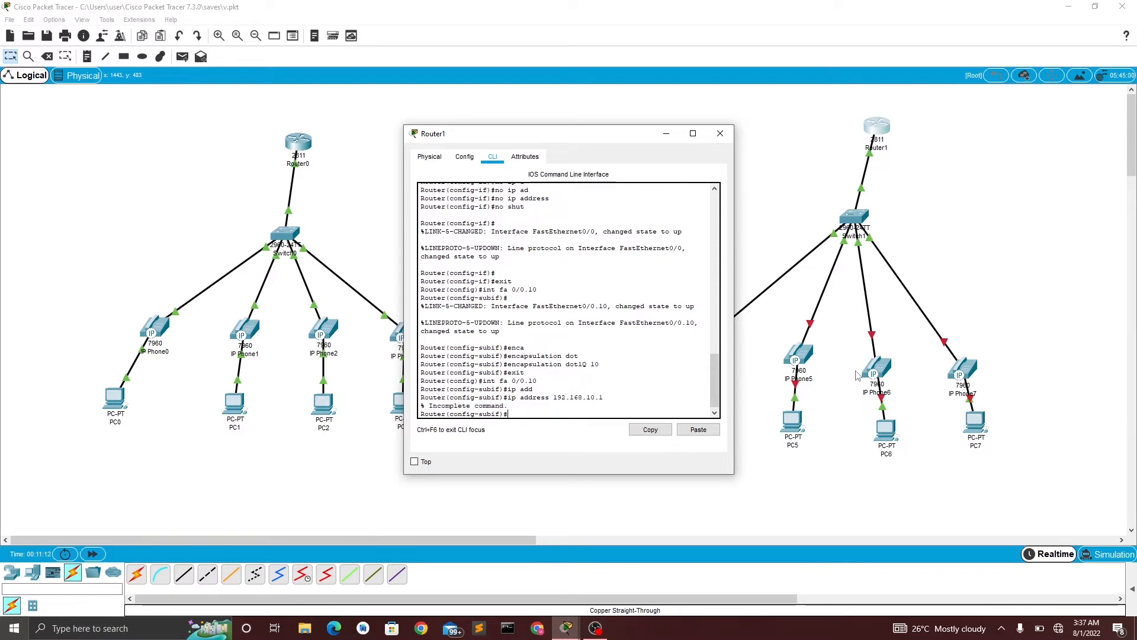
{"action": "key", "text": "Up"}
{"action": "type", "text": "255.255.255.0"}
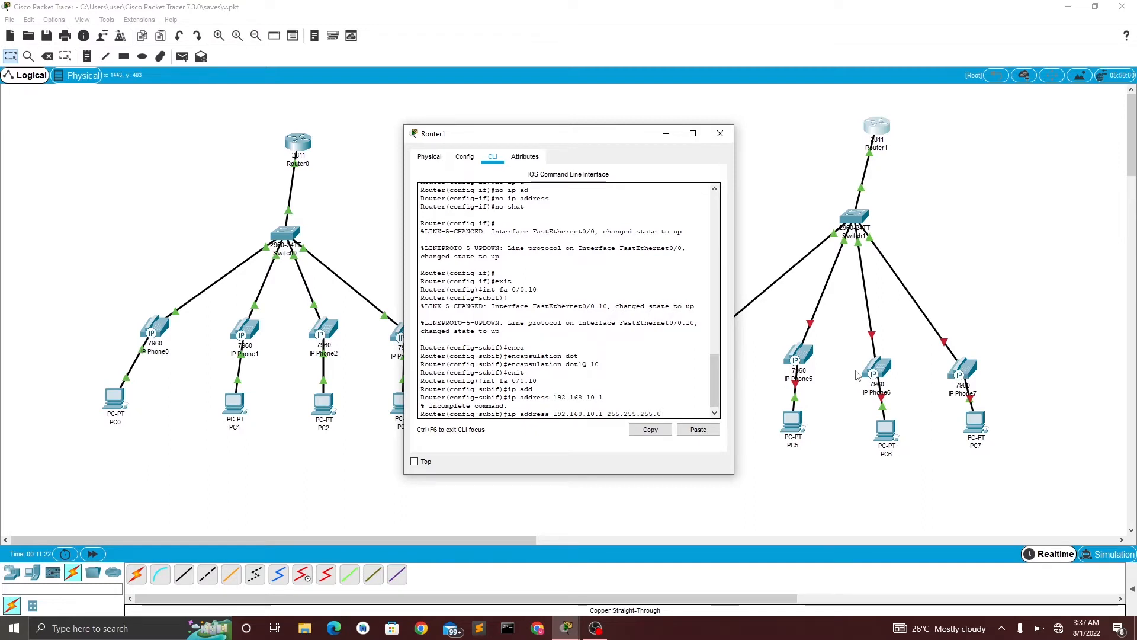
{"action": "key", "text": "Return"}
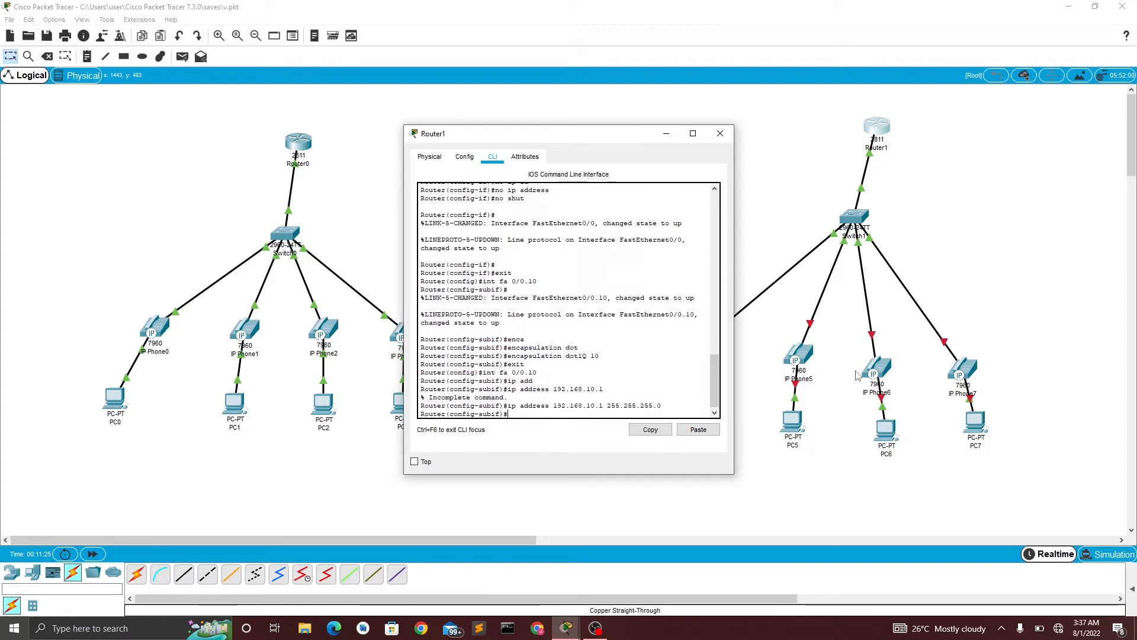
Step: Create subinterface fa 0/0.20 on Router1 and enter its configuration mode
{"action": "type", "text": "int fa 0/0.10"}
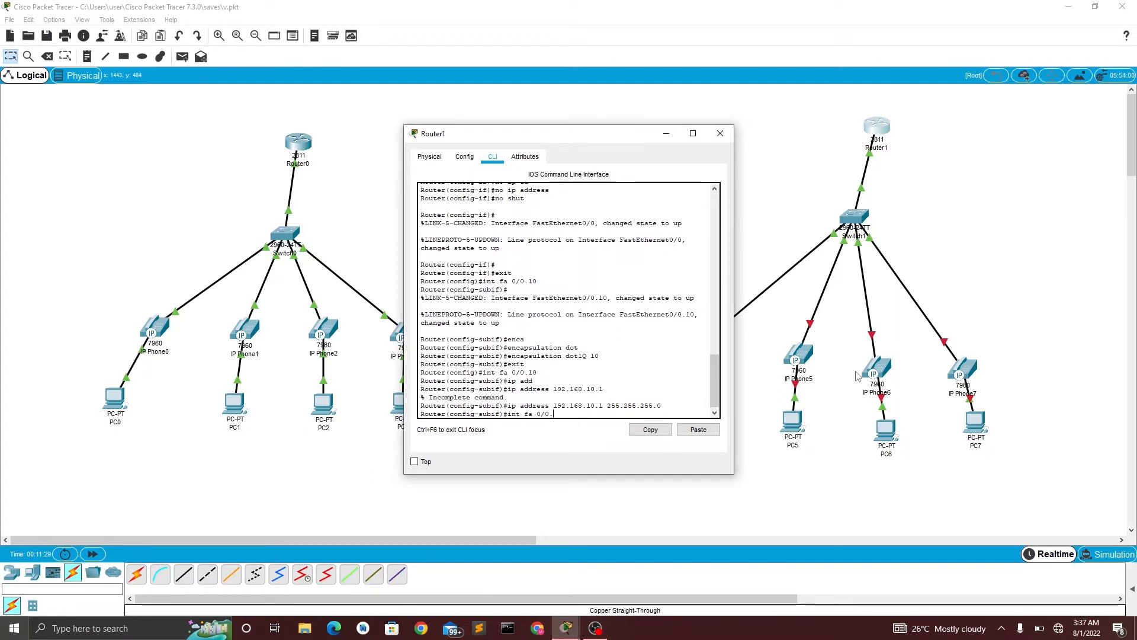
{"action": "key", "text": "BackSpace"}
{"action": "type", "text": "20"}
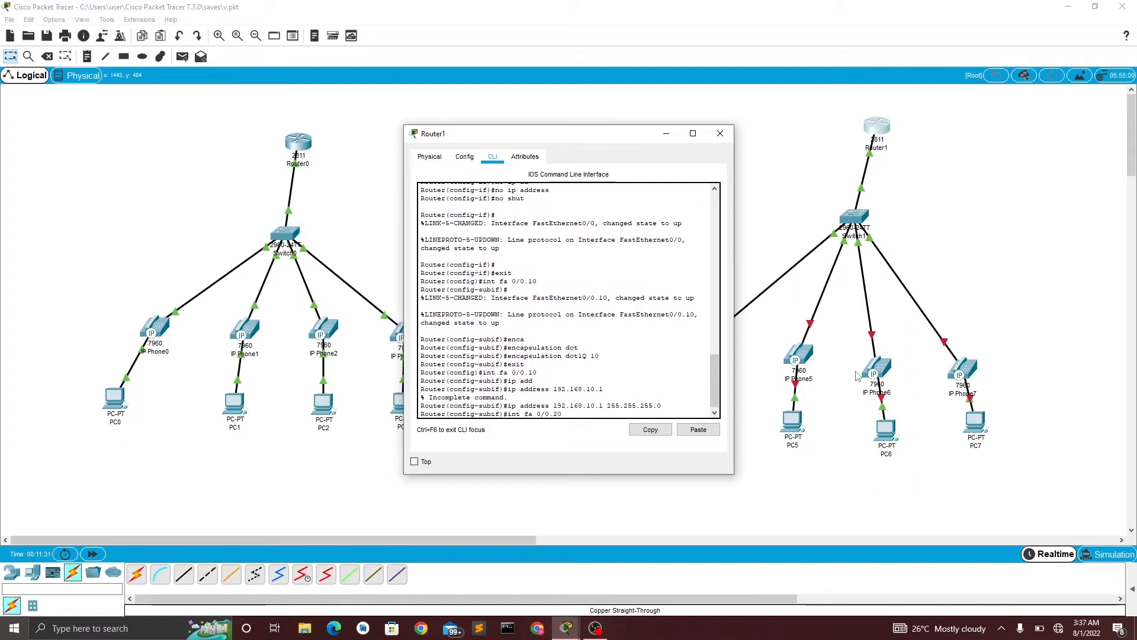
{"action": "key", "text": "Return"}
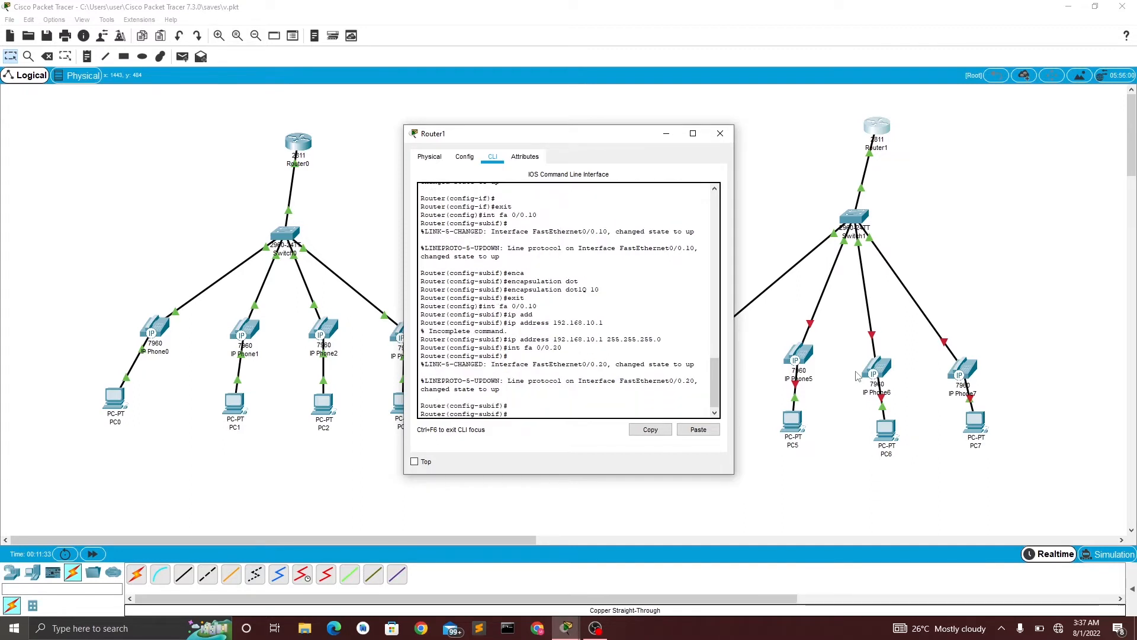
{"action": "key", "text": "Up"}
{"action": "key", "text": "Up"}
{"action": "key", "text": "Up"}
{"action": "key", "text": "Up"}
{"action": "key", "text": "Up"}
{"action": "key", "text": "Up"}
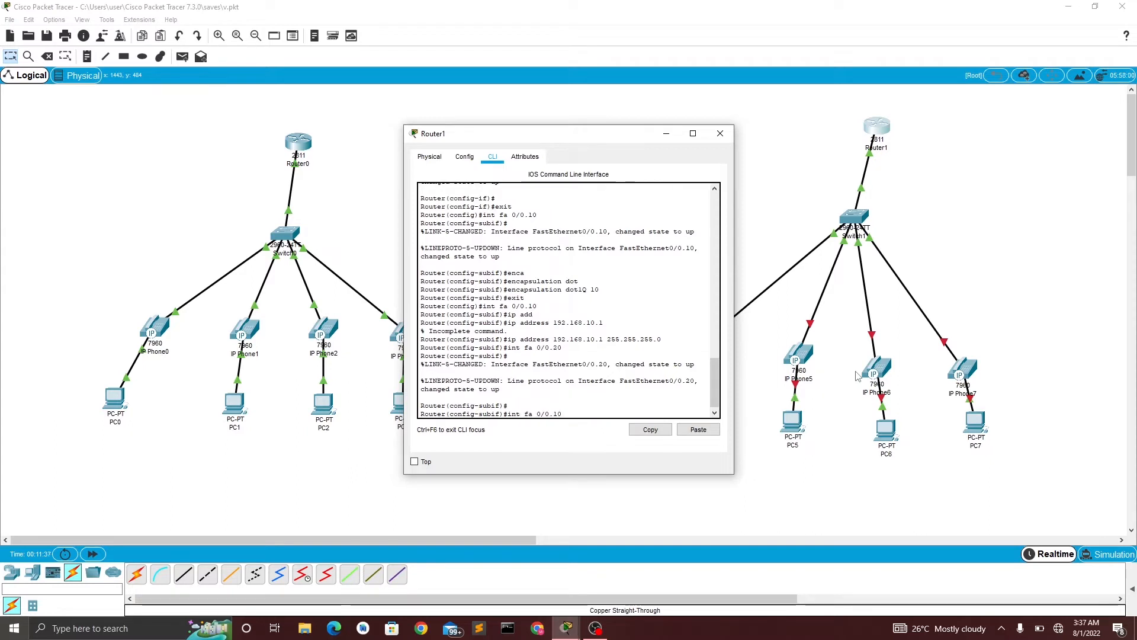
{"action": "key", "text": "Down"}
{"action": "key", "text": "Down"}
{"action": "key", "text": "Down"}
{"action": "key", "text": "Down"}
{"action": "key", "text": "Down"}
{"action": "key", "text": "Down"}
Step: Set dot1Q encapsulation for VLAN 20 on subinterface fa 0/0.20
{"action": "type", "text": "enc"}
{"action": "key", "text": "Tab"}
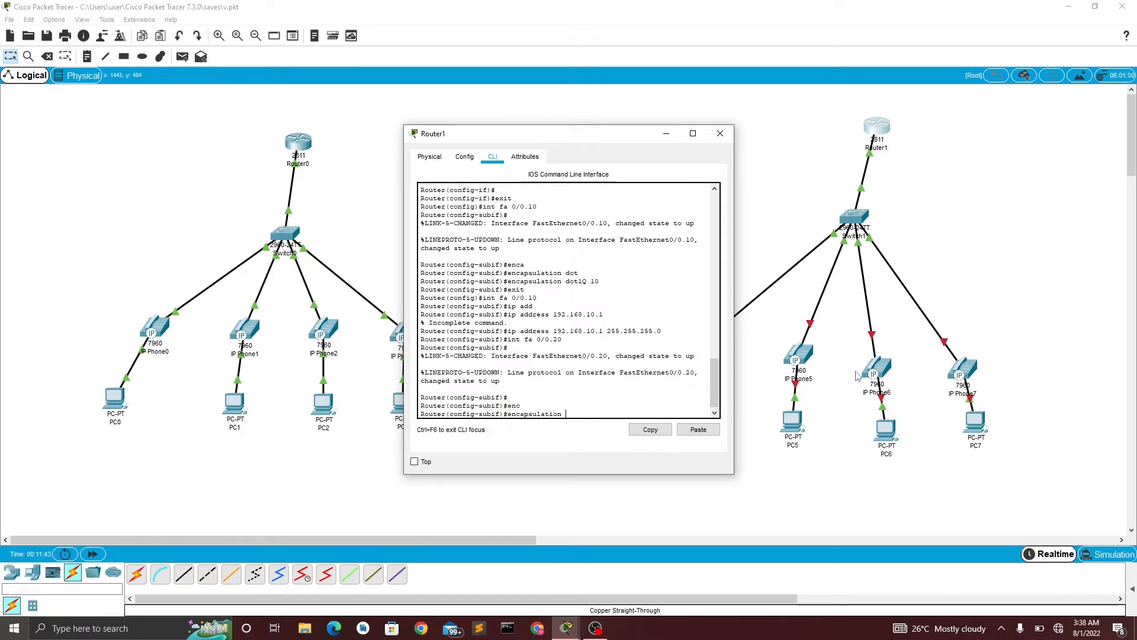
{"action": "type", "text": "do"}
{"action": "key", "text": "Tab"}
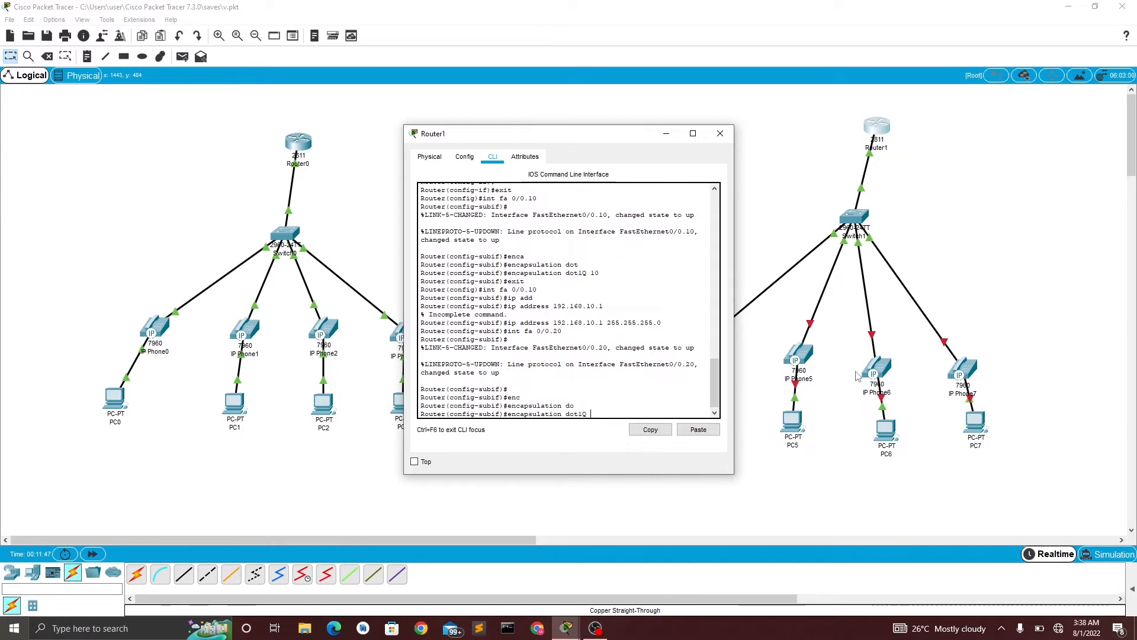
{"action": "type", "text": "20"}
{"action": "key", "text": "Return"}
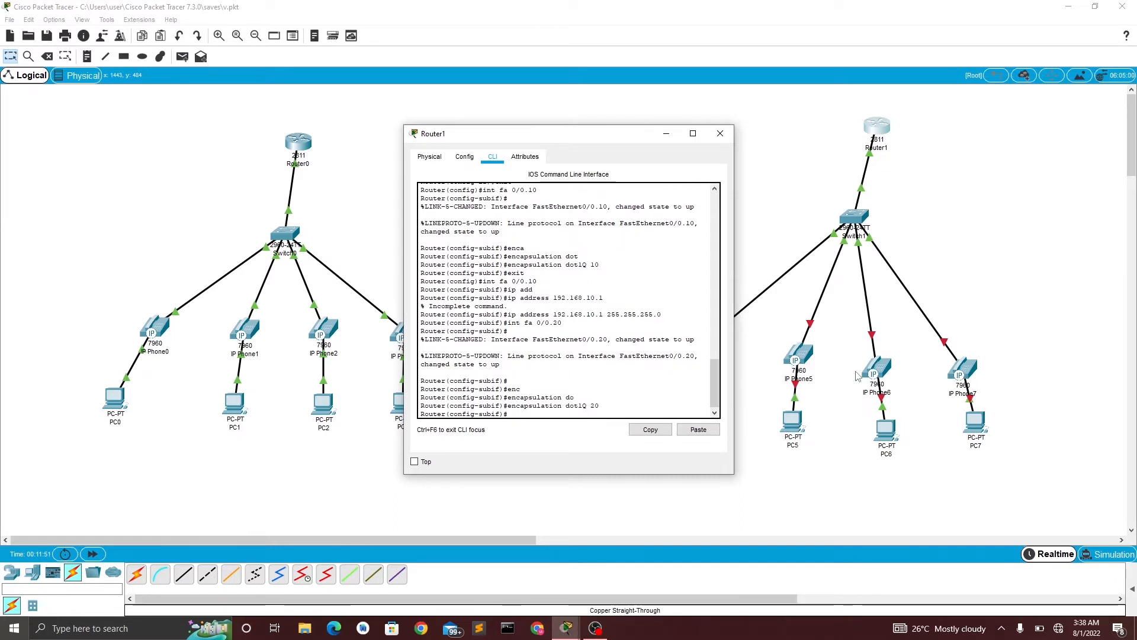
Step: Assign IP address 192.168.20.1 with subnet mask 255.255.255.0 to subinterface fa 0/0.20
{"action": "type", "text": "ip"}
{"action": "type", "text": " d"}
{"action": "key", "text": "BackSpace"}
{"action": "key", "text": "BackSpace"}
{"action": "type", "text": "a"}
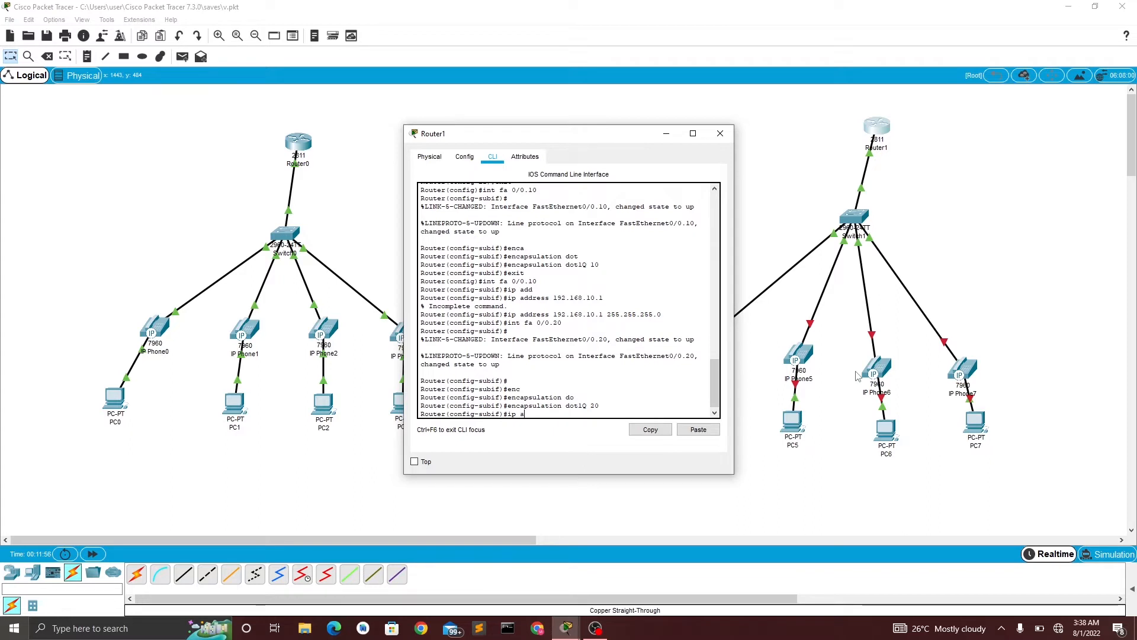
{"action": "type", "text": "dd"}
{"action": "key", "text": "Tab"}
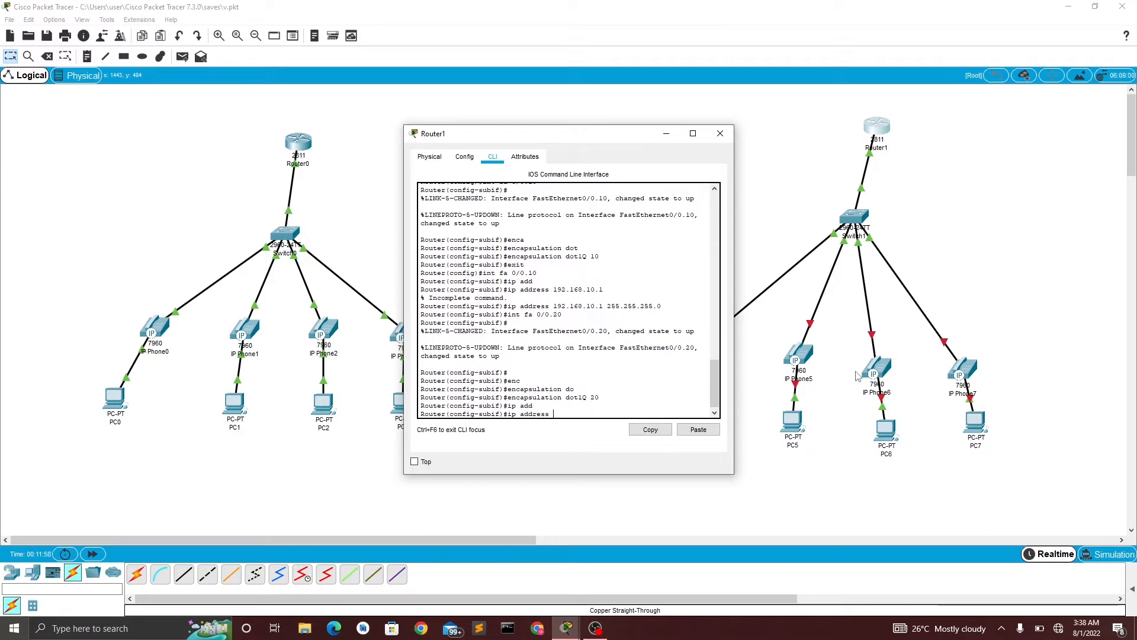
{"action": "type", "text": "92"}
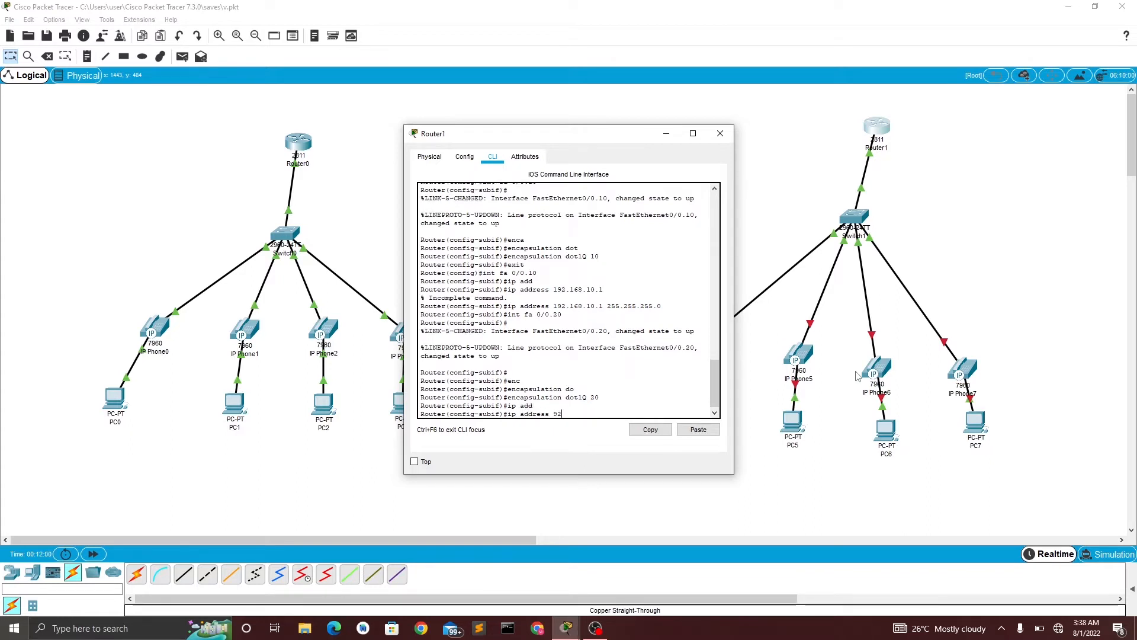
{"action": "type", "text": ".168.20"}
{"action": "key", "text": "BackSpace"}
{"action": "key", "text": "BackSpace"}
{"action": "key", "text": "BackSpace"}
{"action": "key", "text": "BackSpace"}
{"action": "key", "text": "BackSpace"}
{"action": "key", "text": "BackSpace"}
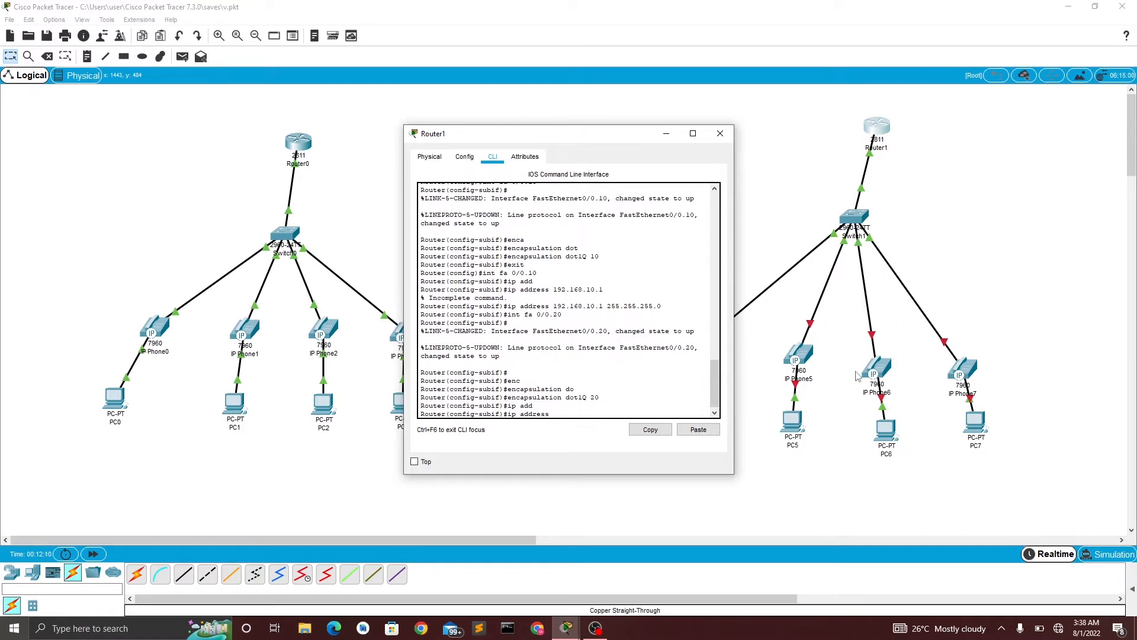
{"action": "type", "text": "192."}
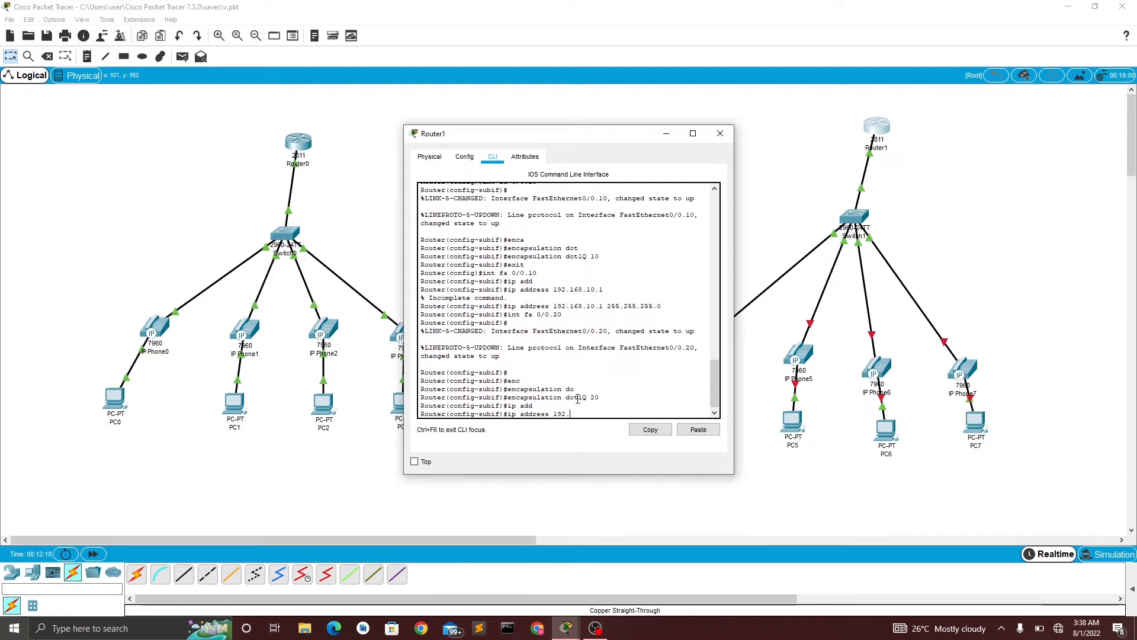
{"action": "type", "text": "168.20.1 255.255.255"}
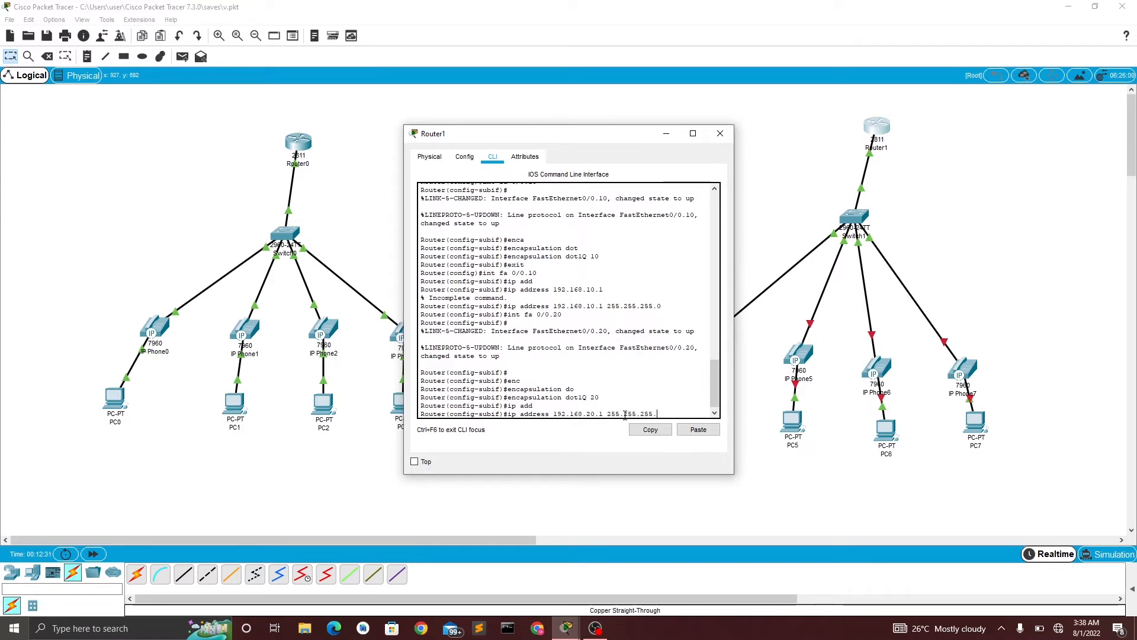
{"action": "type", "text": "."}
{"action": "key", "text": "Return"}
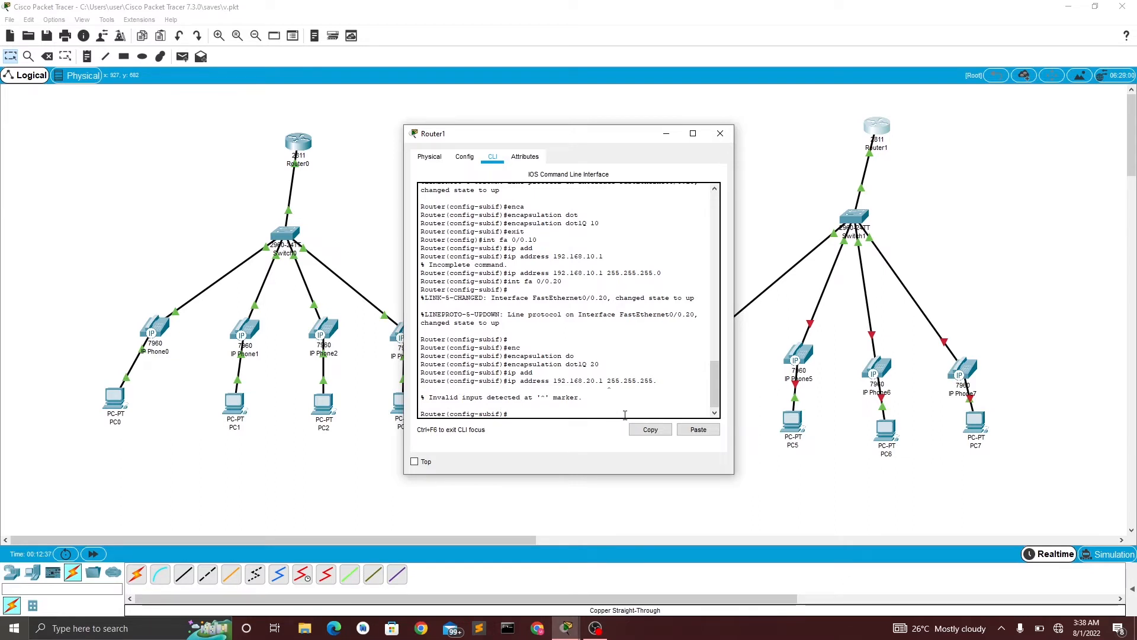
{"action": "key", "text": "Return"}
{"action": "key", "text": "Up"}
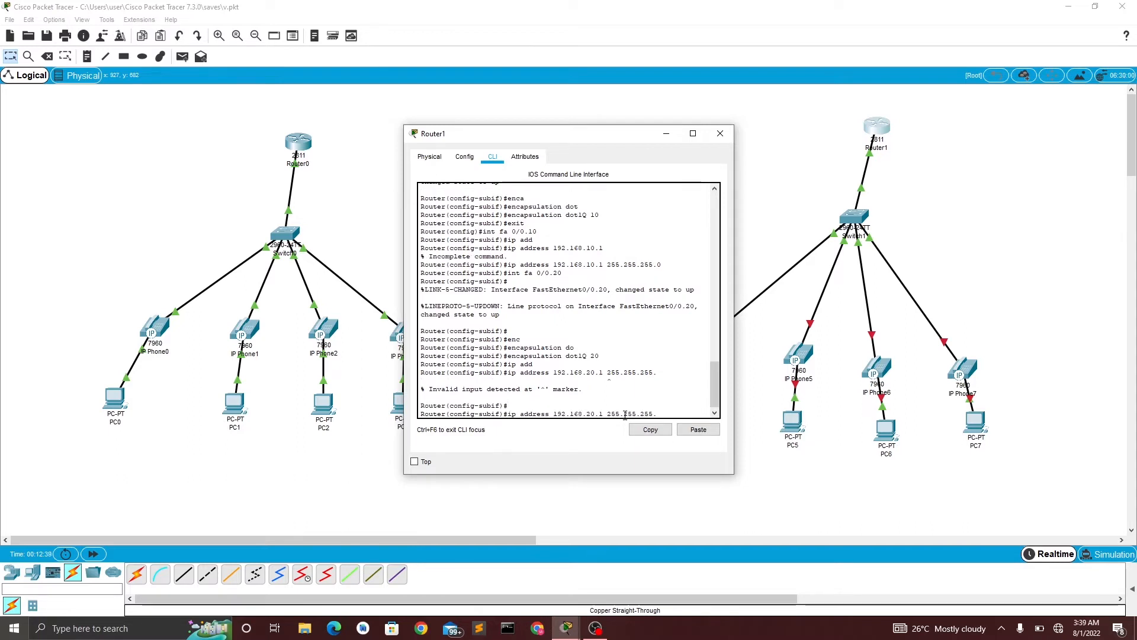
{"action": "type", "text": "0"}
{"action": "key", "text": "Return"}
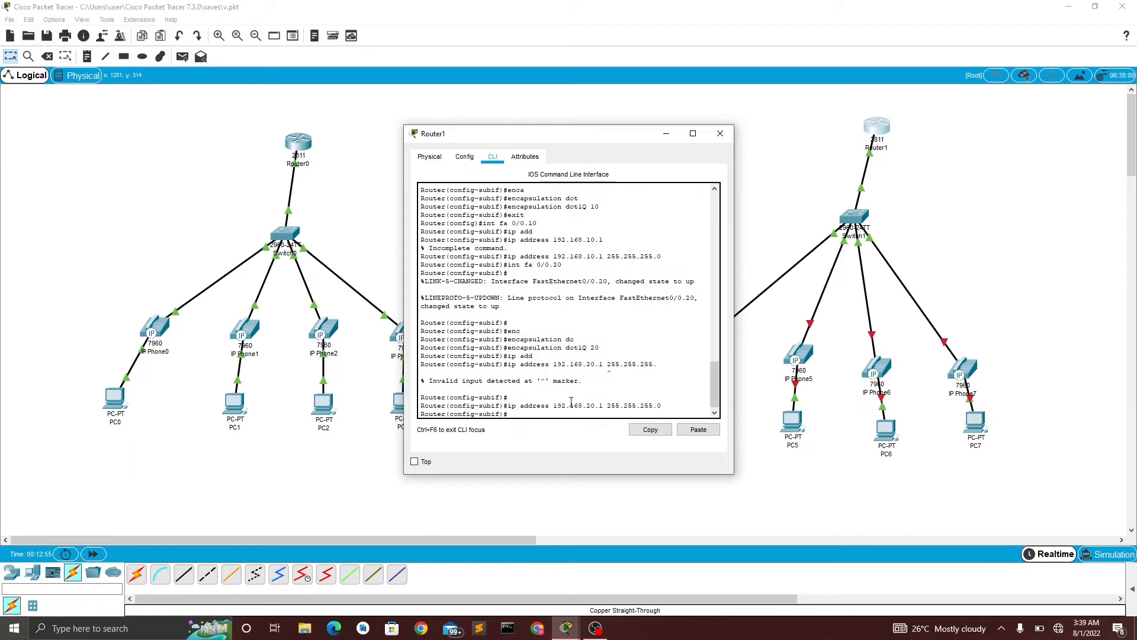
Step: Exit to global configuration mode on Router1 and enter telephony-service configuration mode
{"action": "type", "text": "exit"}
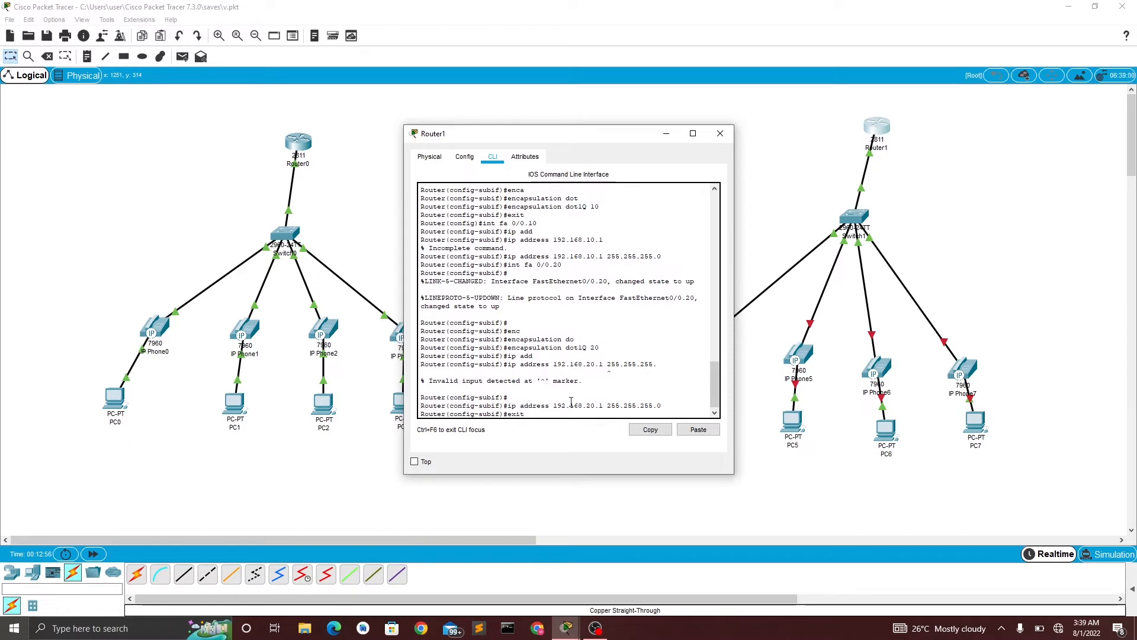
{"action": "key", "text": "Return"}
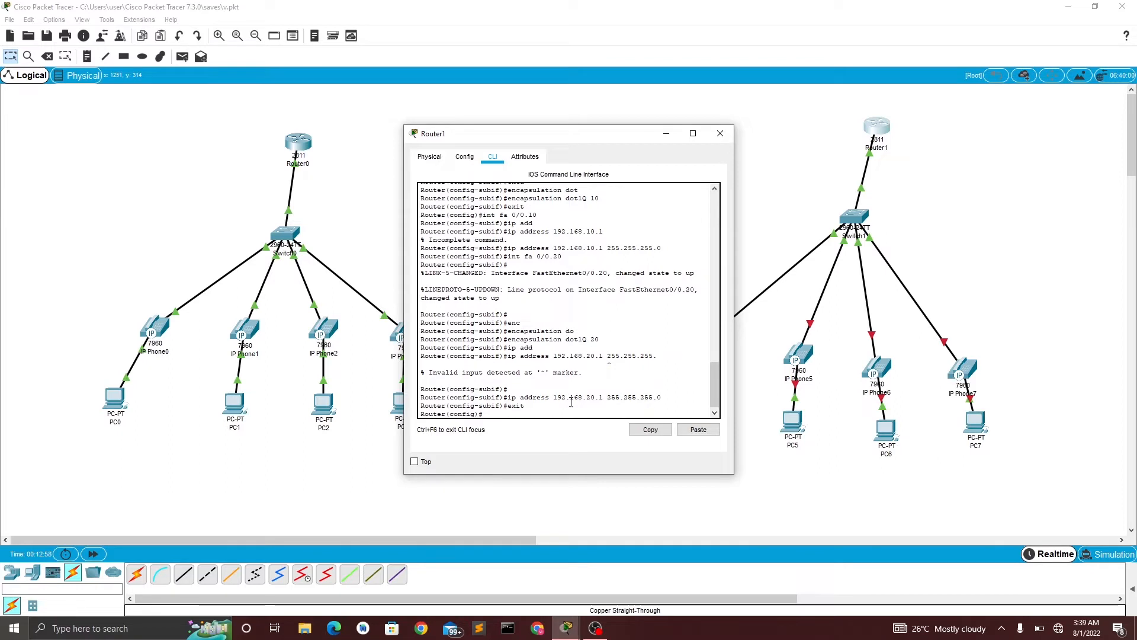
{"action": "type", "text": "tele"}
{"action": "key", "text": "Tab"}
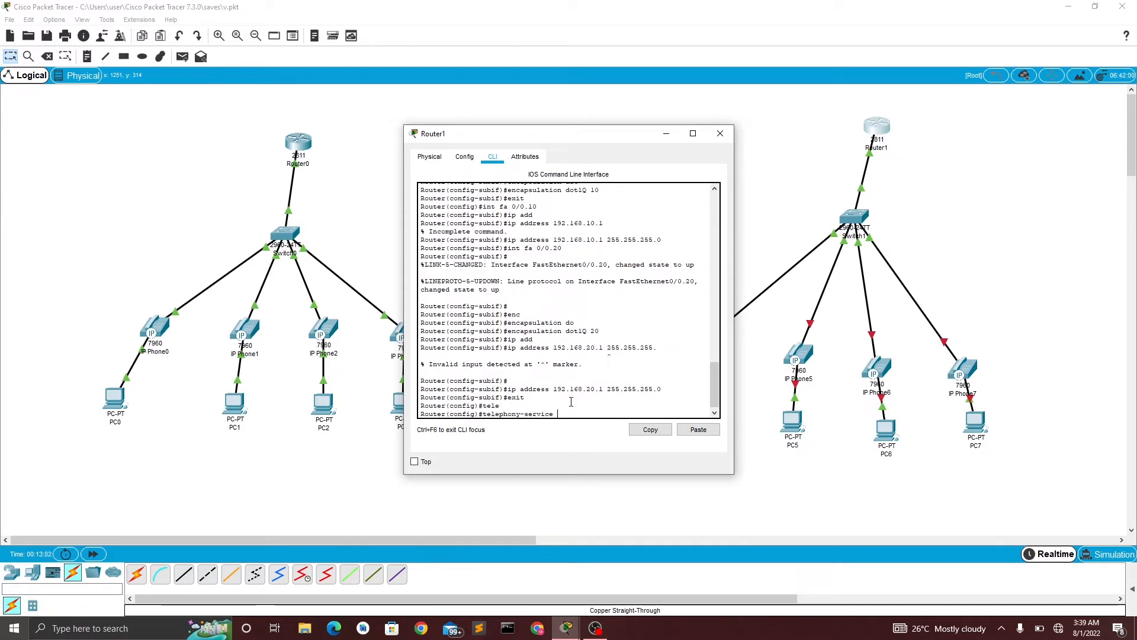
{"action": "key", "text": "Return"}
{"action": "key", "text": "Return"}
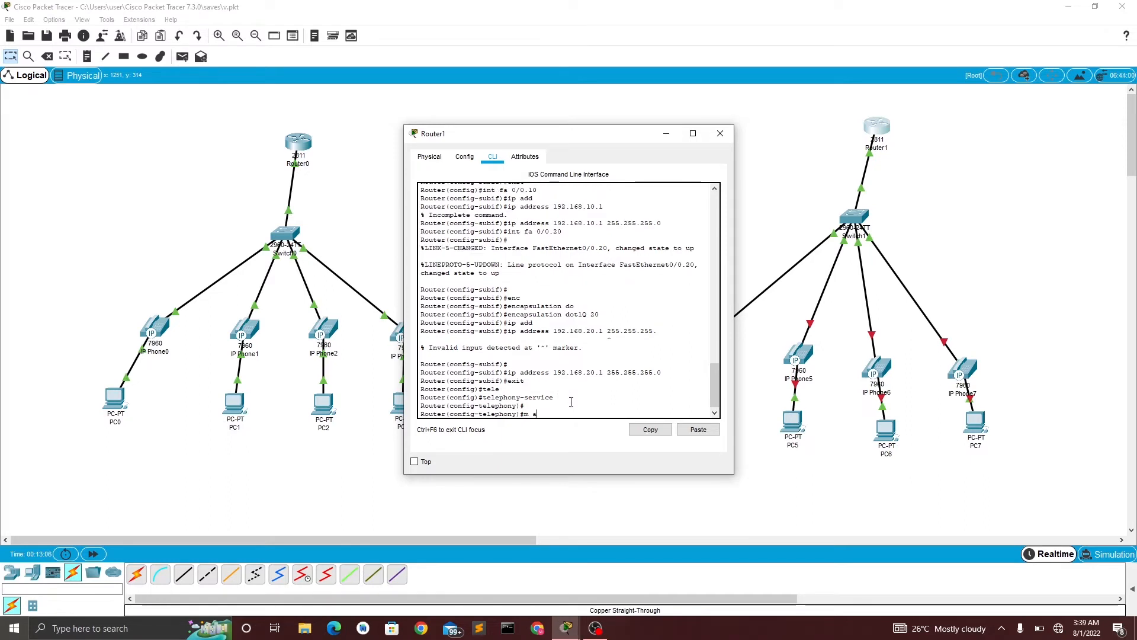
Step: Set the maximum number of directory numbers (max-dn) to 4 in Router1's telephony service
{"action": "type", "text": "m"}
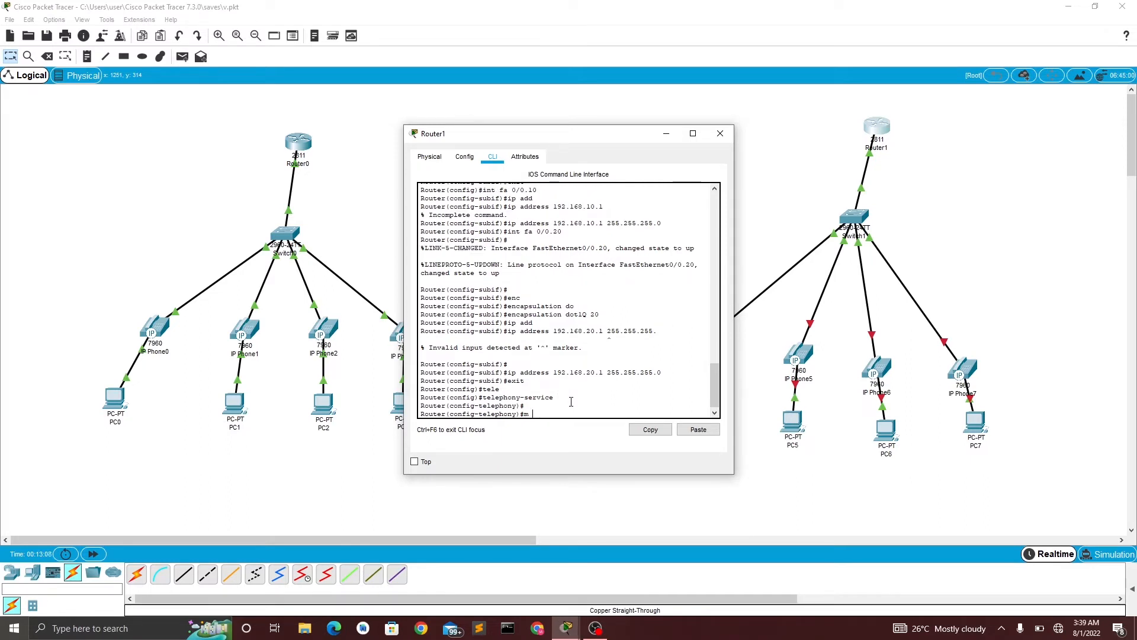
{"action": "type", "text": "axc"}
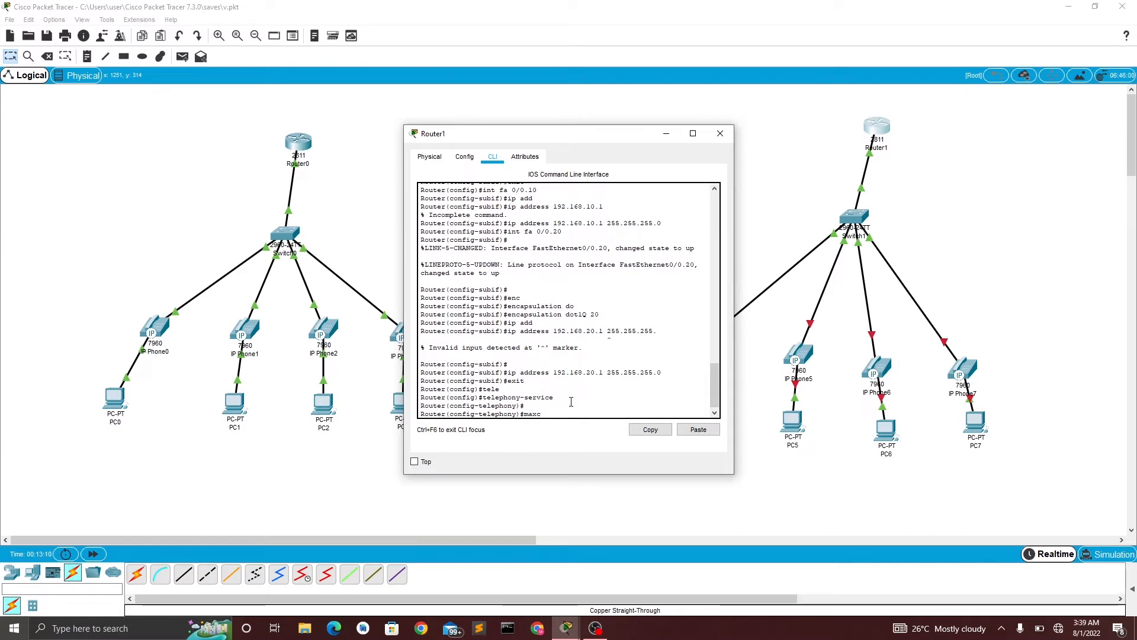
{"action": "key", "text": "BackSpace"}
{"action": "type", "text": "-dn "}
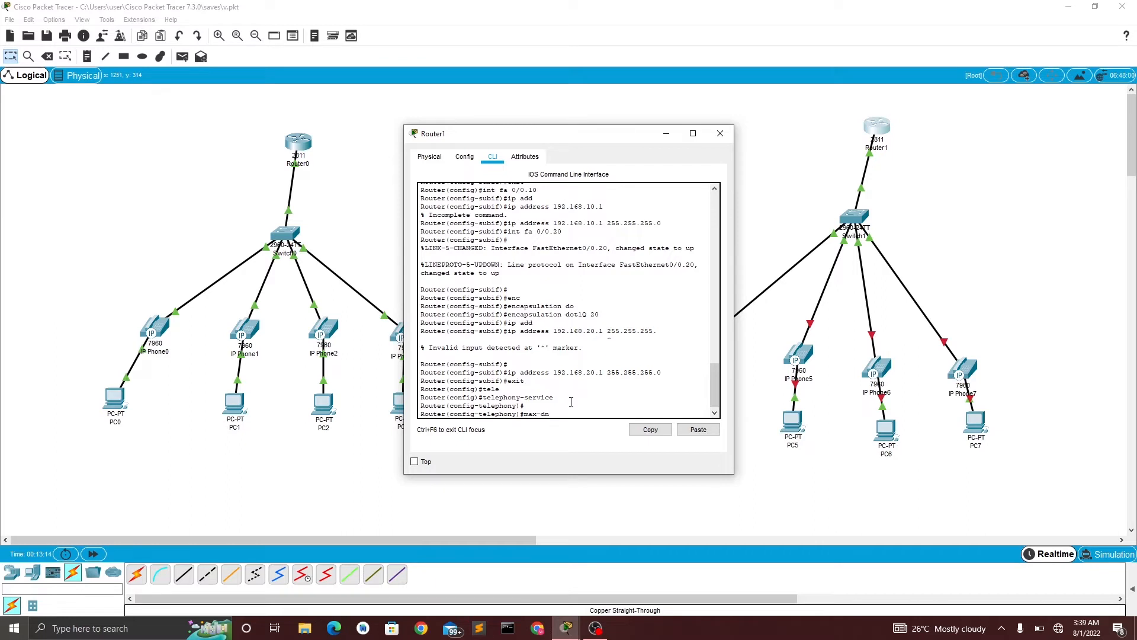
{"action": "type", "text": "4"}
{"action": "key", "text": "Return"}
Step: Set the maximum number of IP phones (max-ephones) to 4 in Router1's telephony service
{"action": "type", "text": "m"}
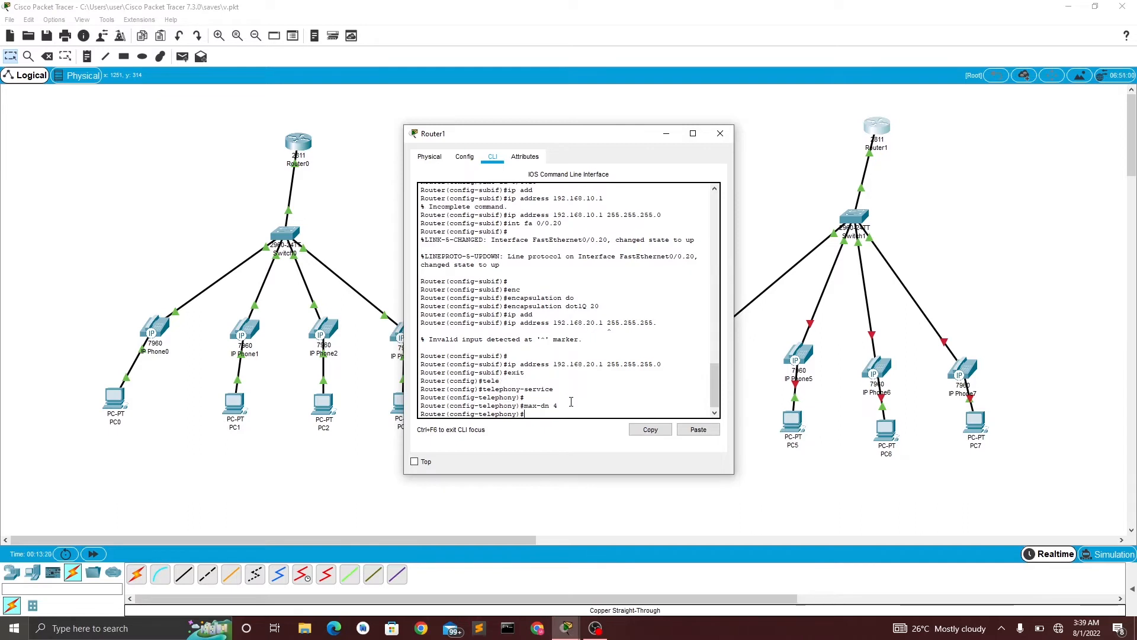
{"action": "type", "text": "ax"}
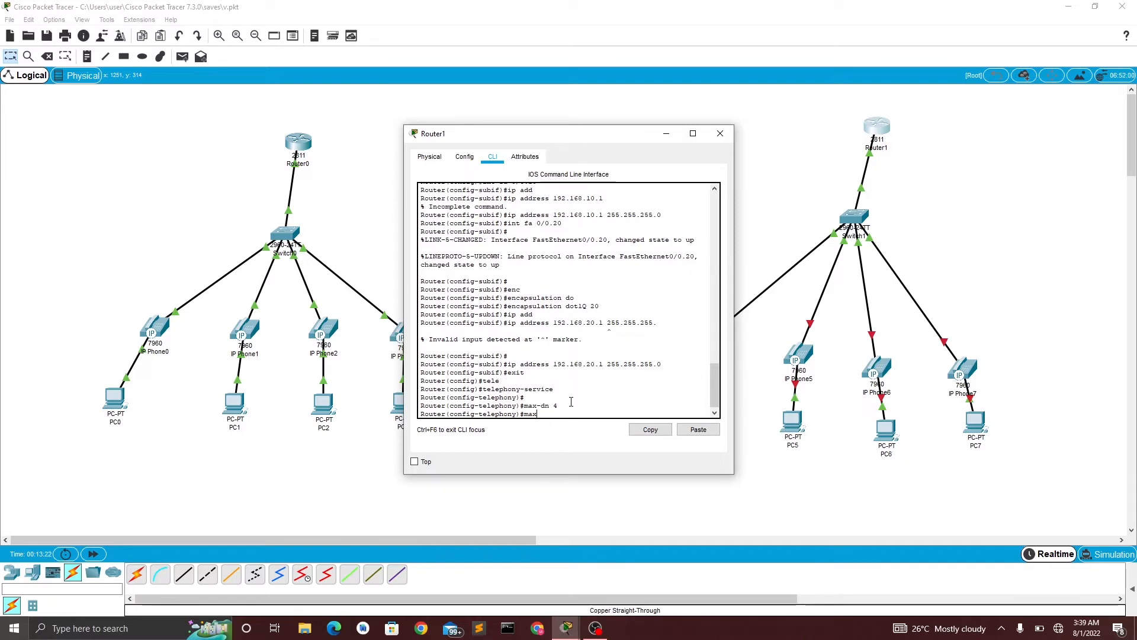
{"action": "type", "text": "-e"}
{"action": "key", "text": "Tab"}
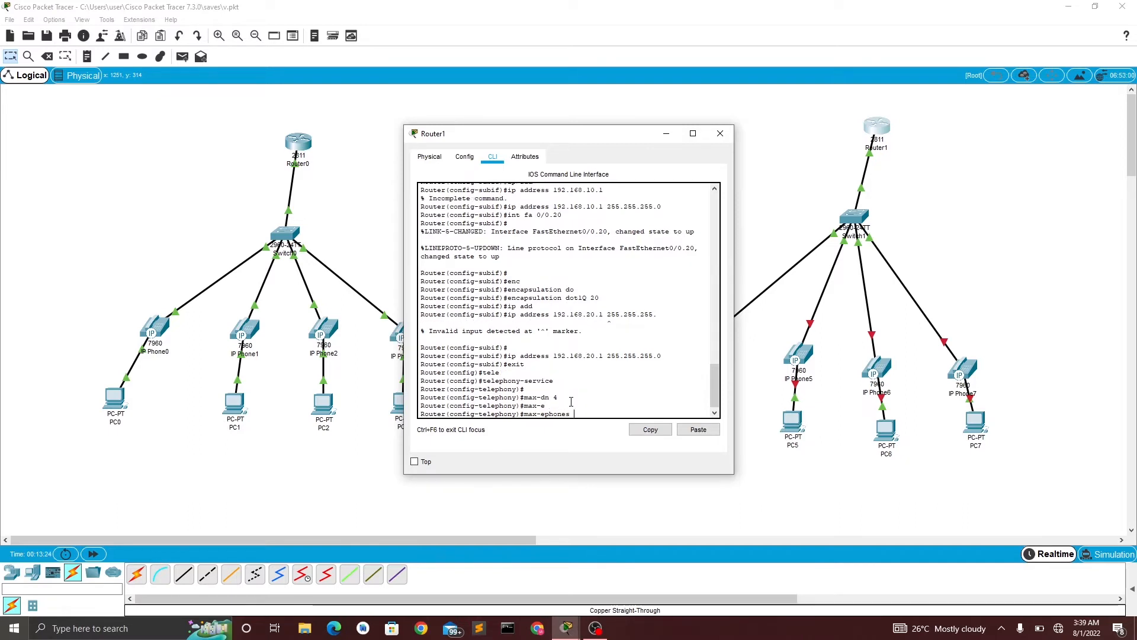
{"action": "type", "text": "4"}
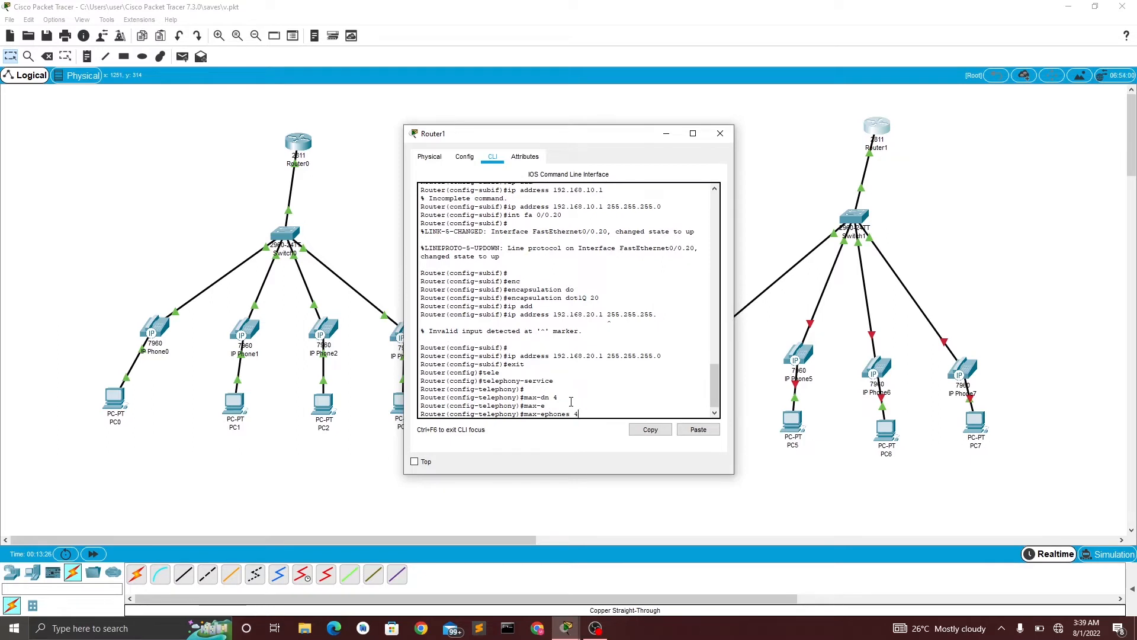
{"action": "key", "text": "Return"}
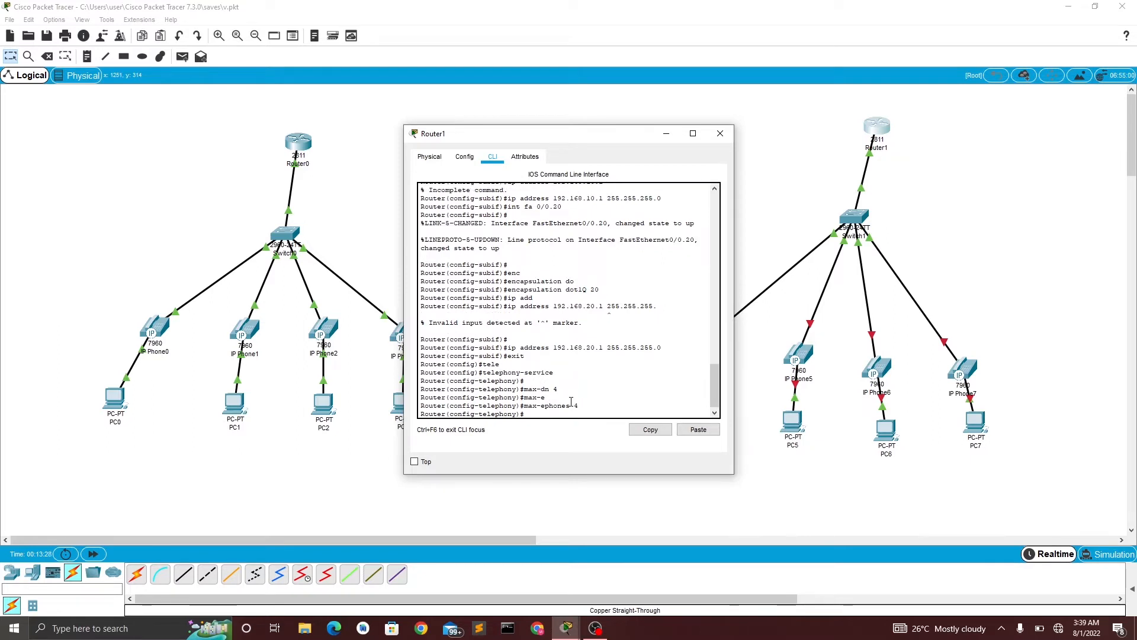
Step: Set the telephony service's IP source address to 192.168.20.1 with port 2000 on Router1
{"action": "type", "text": "ip"}
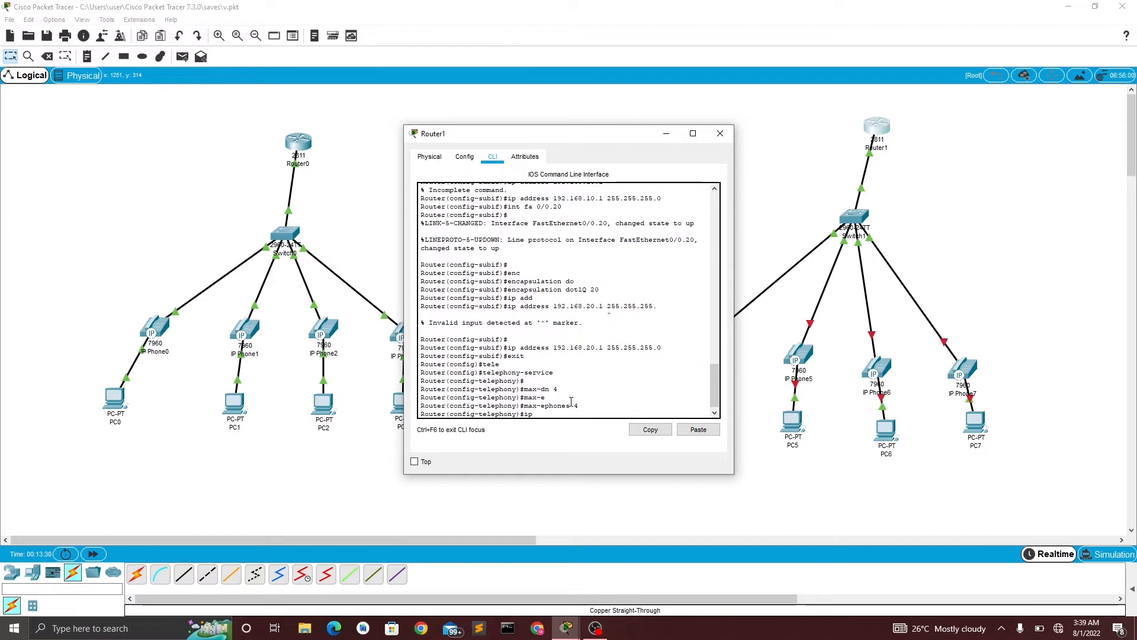
{"action": "type", "text": " sour"}
{"action": "key", "text": "Tab"}
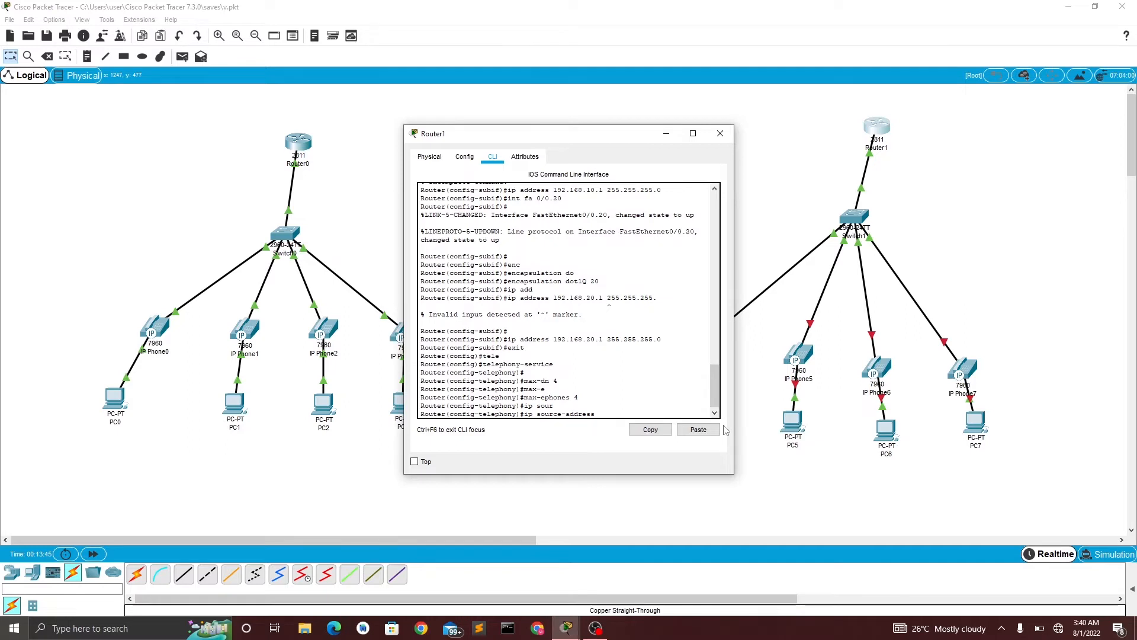
{"action": "type", "text": "192.168.20"}
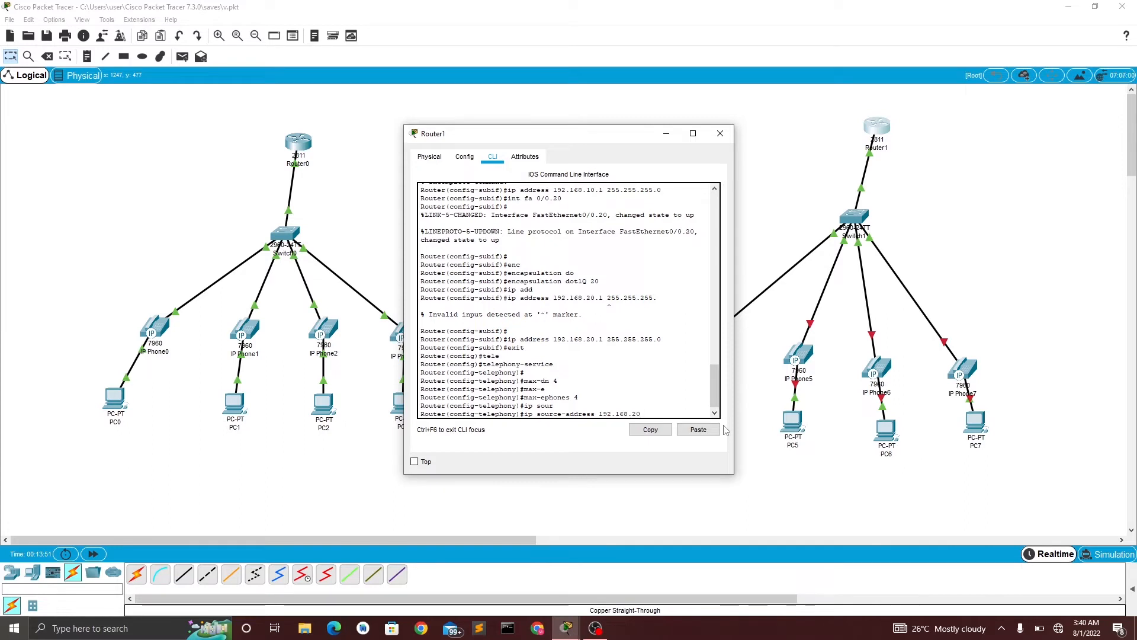
{"action": "type", "text": ".1 port"}
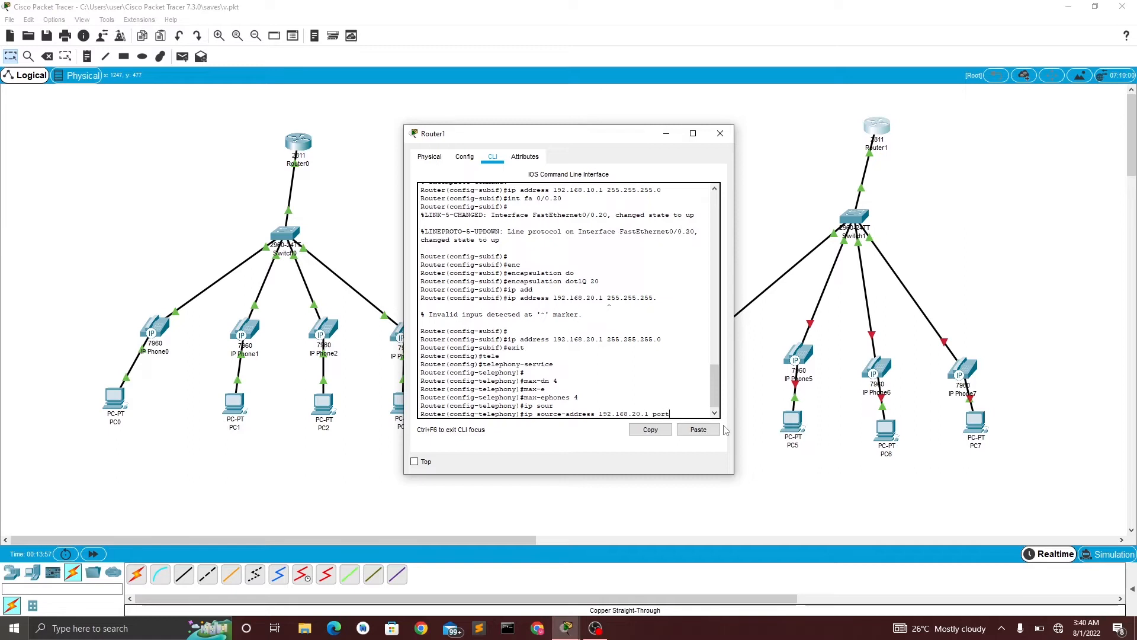
{"action": "type", "text": " 20"}
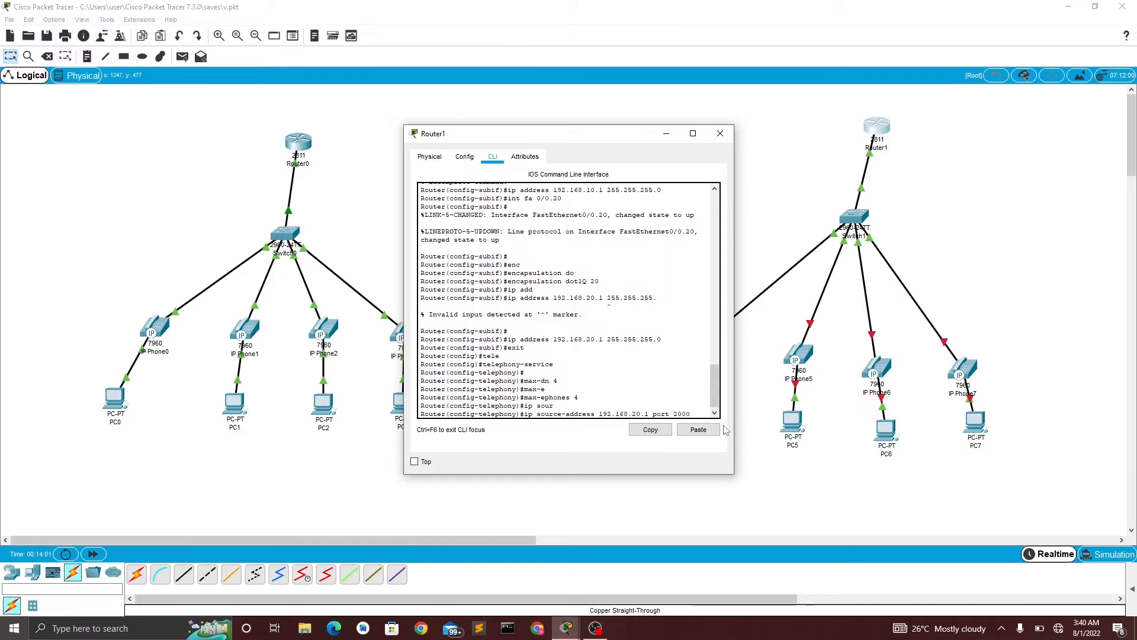
{"action": "type", "text": "00"}
{"action": "key", "text": "Return"}
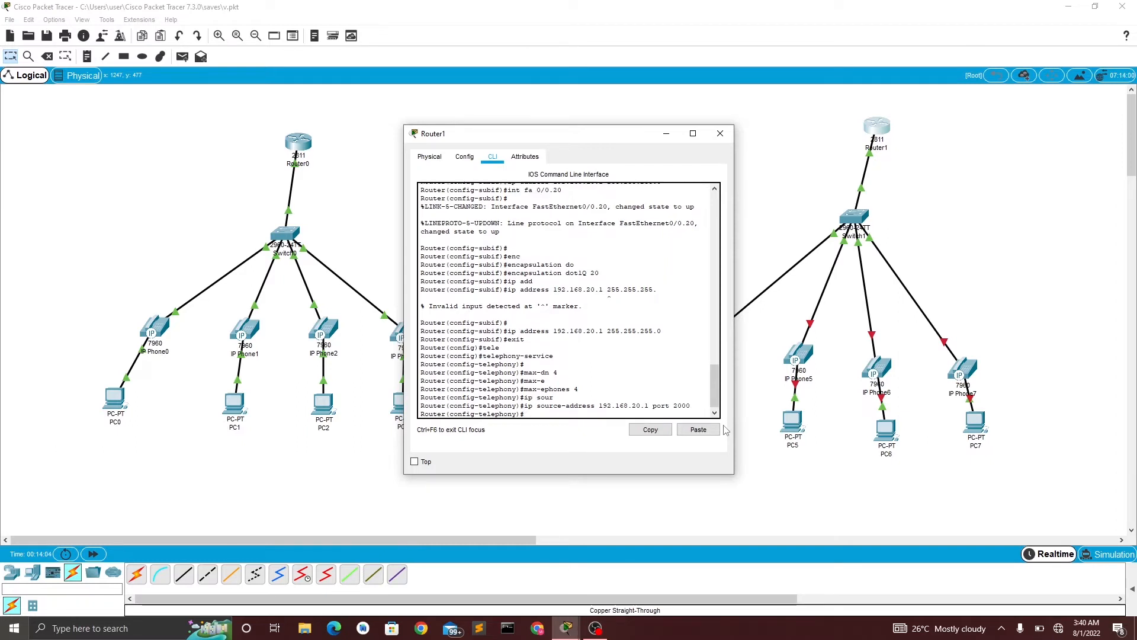
Step: Enable automatic ephone registration with auto-reg-ephone in Router1's telephony service
{"action": "type", "text": "auto-r"}
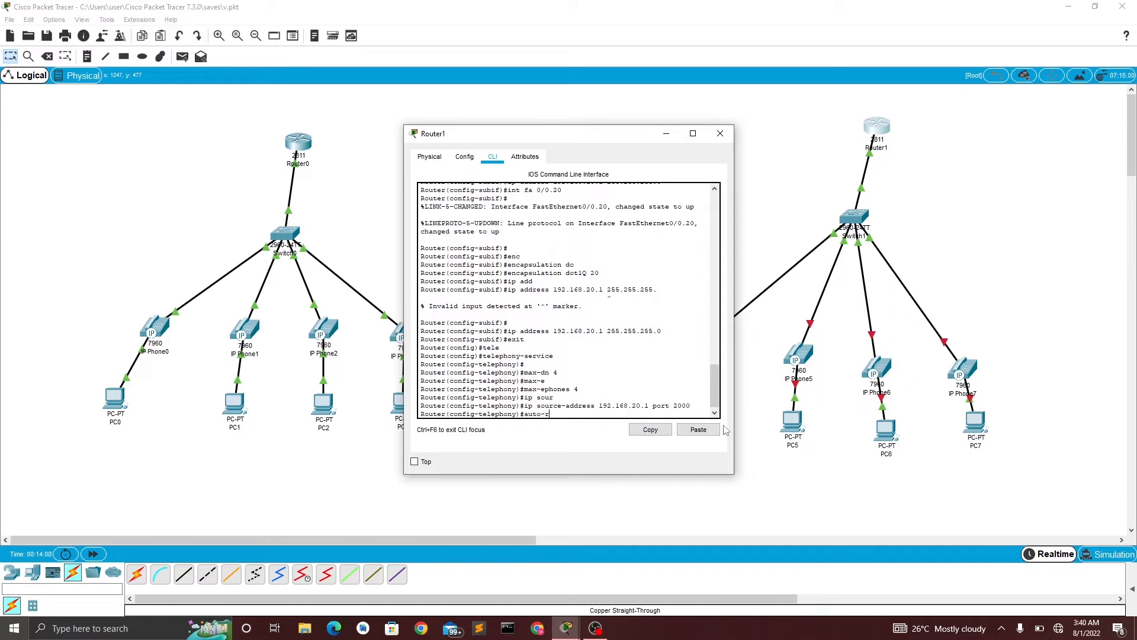
{"action": "type", "text": "eg"}
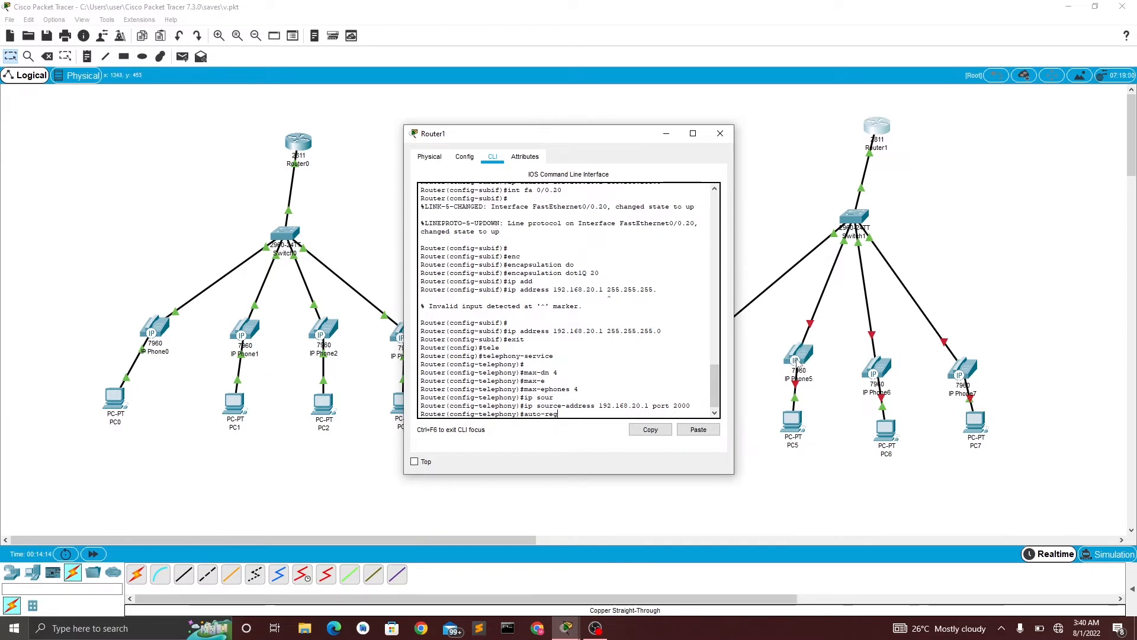
{"action": "key", "text": "Tab"}
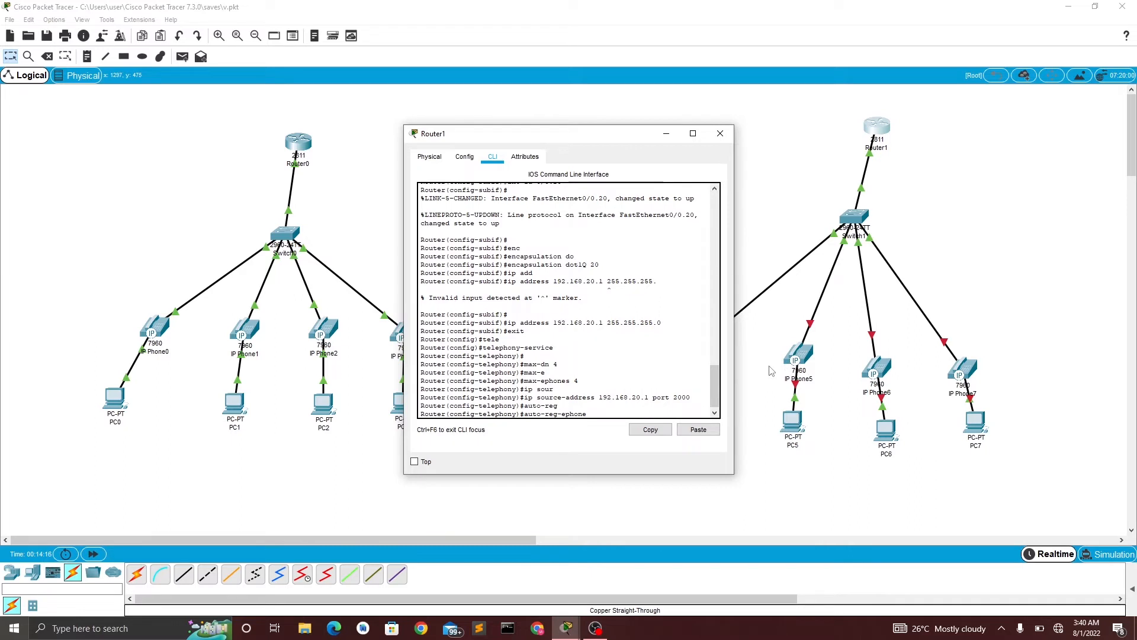
{"action": "key", "text": "Return"}
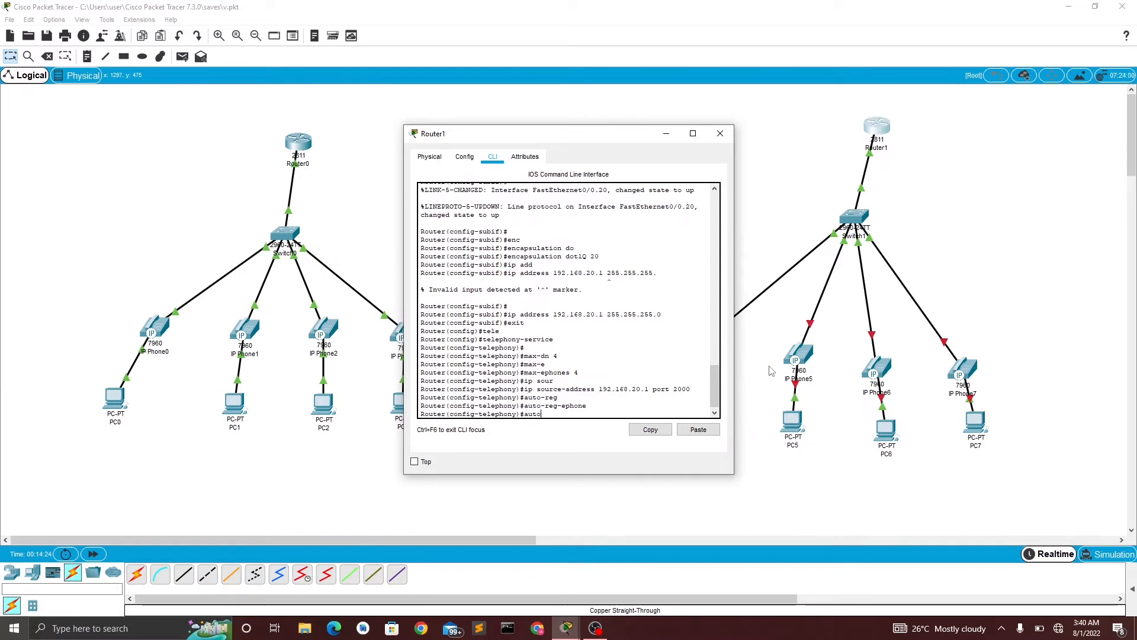
Step: Auto-assign directory numbers 1 to 4 in Router1's telephony service and exit to global configuration mode
{"action": "type", "text": "auto ass"}
{"action": "key", "text": "Tab"}
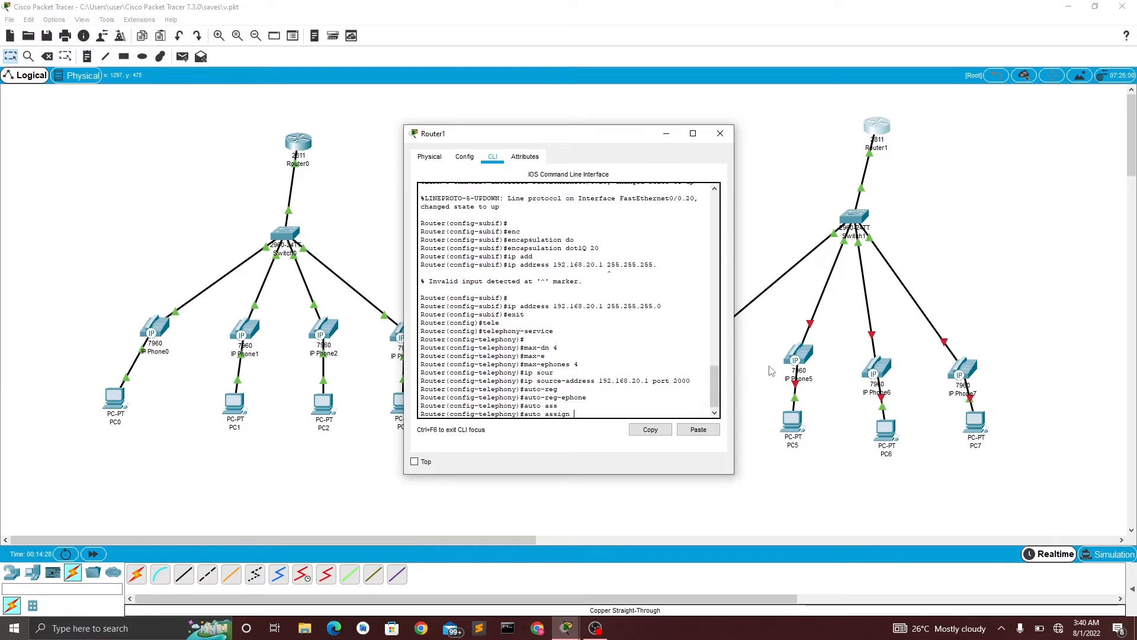
{"action": "type", "text": "1 to 4"}
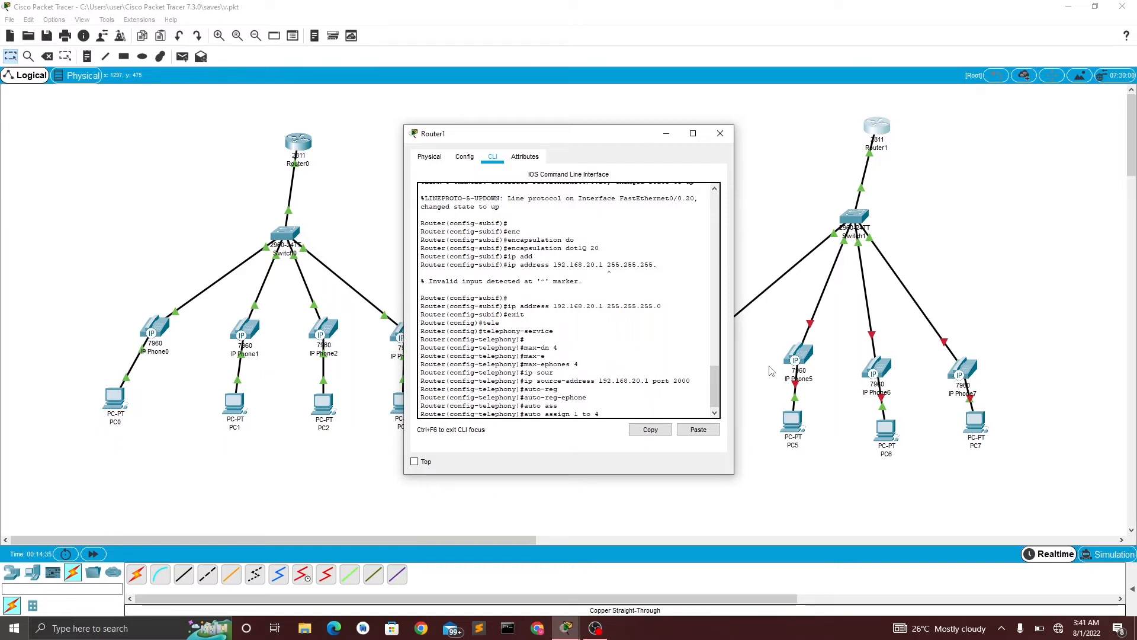
{"action": "key", "text": "Return"}
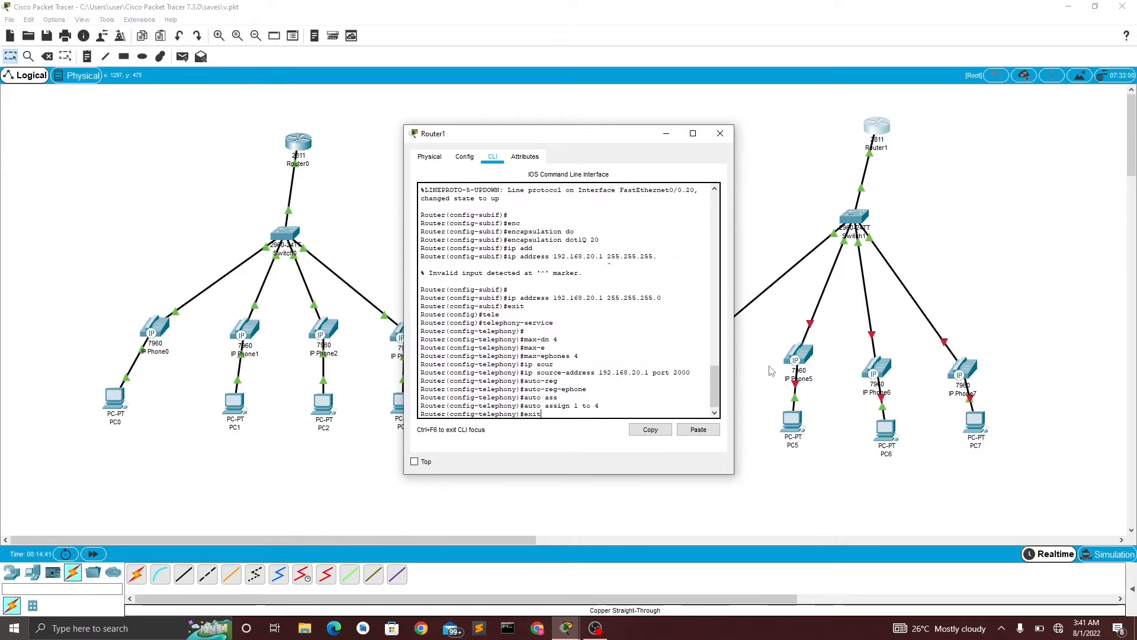
{"action": "key", "text": "Return"}
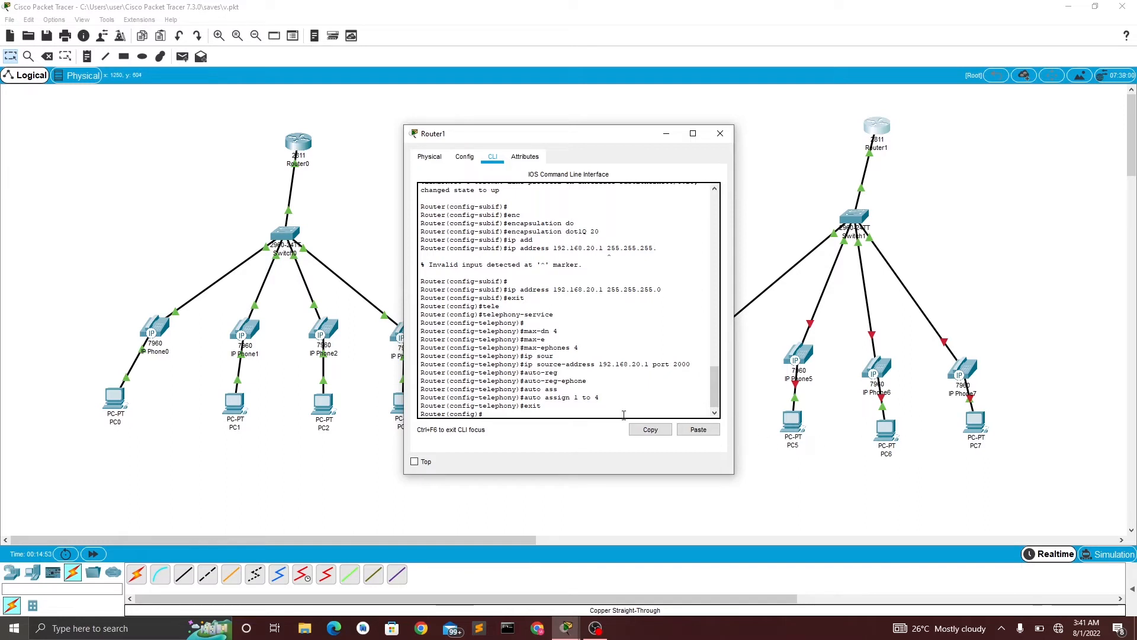
Step: Create a DHCP pool named PHONE on Router1 and enter its configuration mode
{"action": "type", "text": "ip dhc"}
{"action": "key", "text": "Tab"}
{"action": "type", "text": "po"}
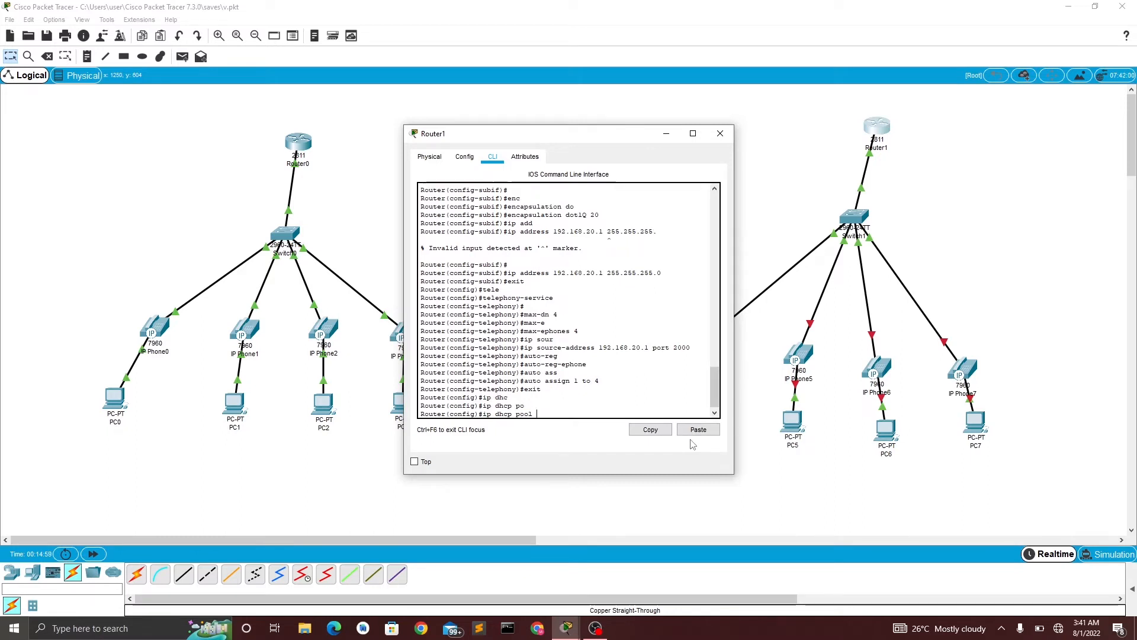
{"action": "key", "text": "Tab"}
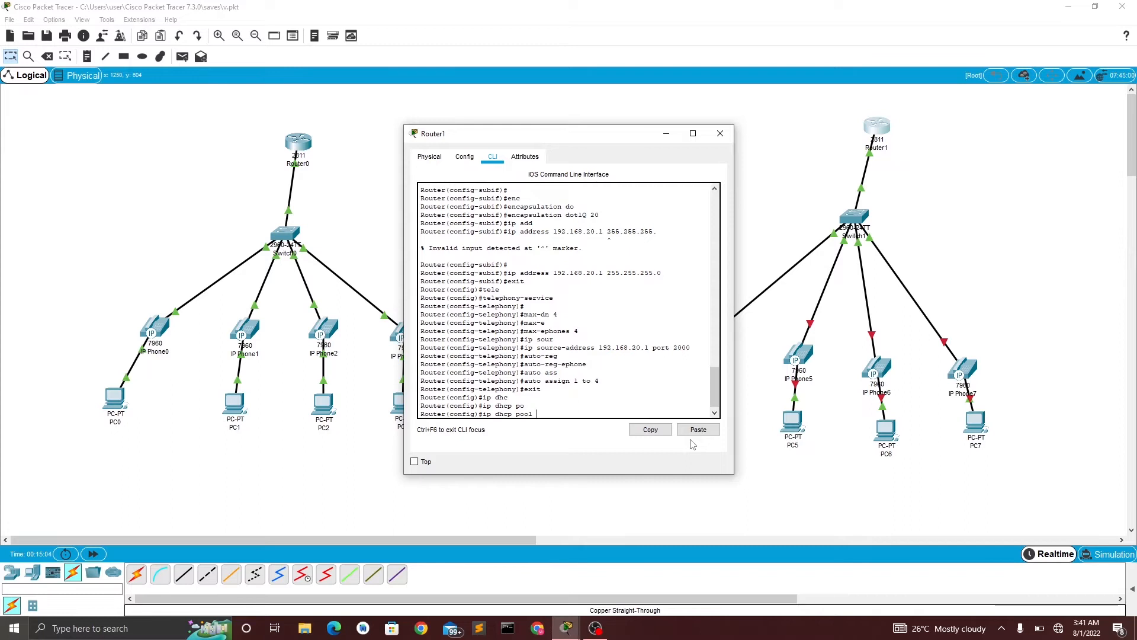
{"action": "type", "text": "PHONE"}
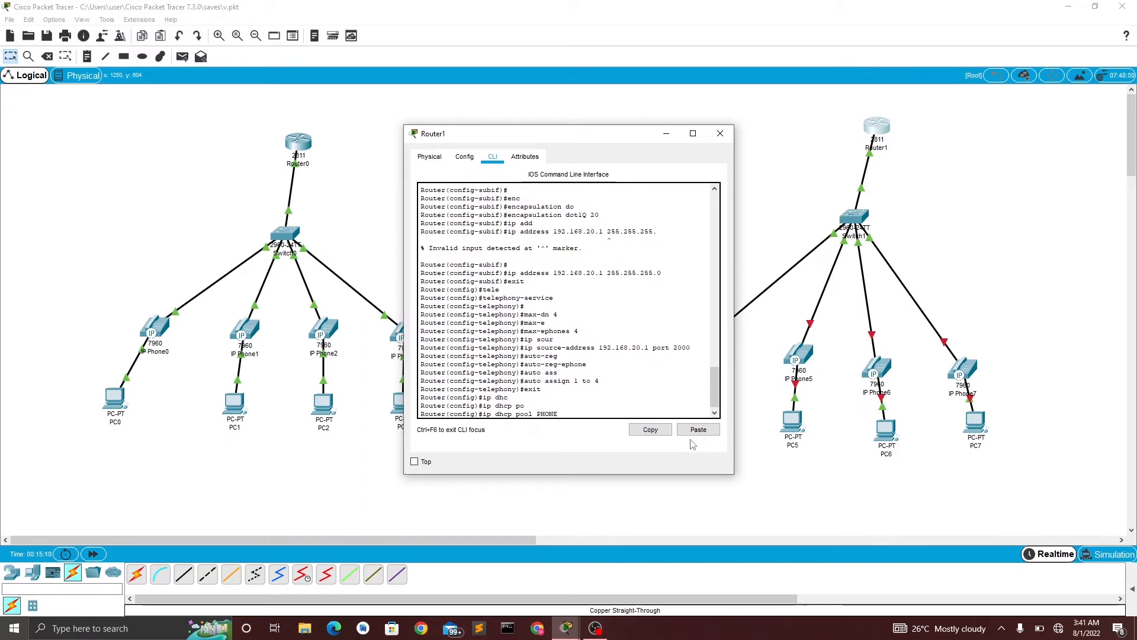
{"action": "key", "text": "Return"}
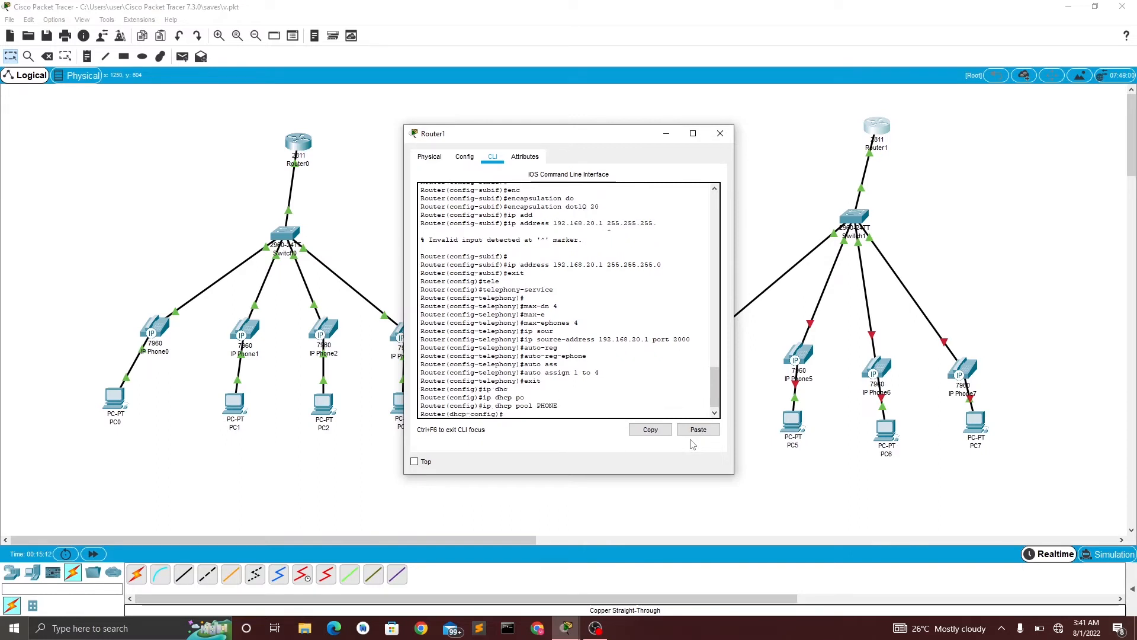
Step: Define network 192.168.20.0 with subnet mask 255.255.255.0 for the PHONE DHCP pool
{"action": "type", "text": "net"}
{"action": "key", "text": "Tab"}
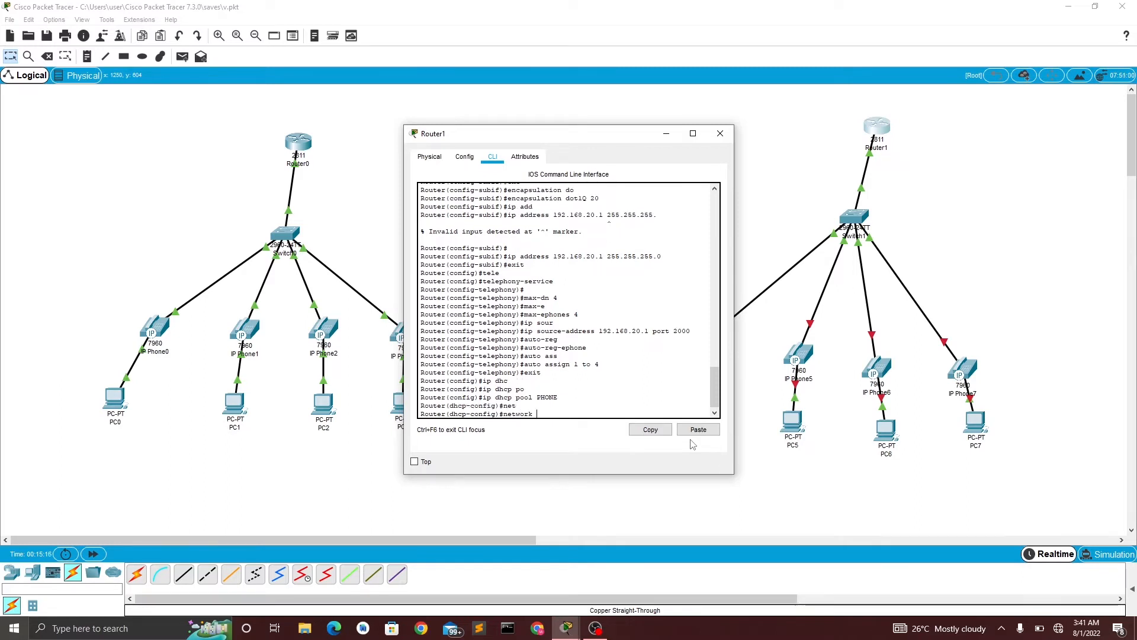
{"action": "type", "text": "192.168"}
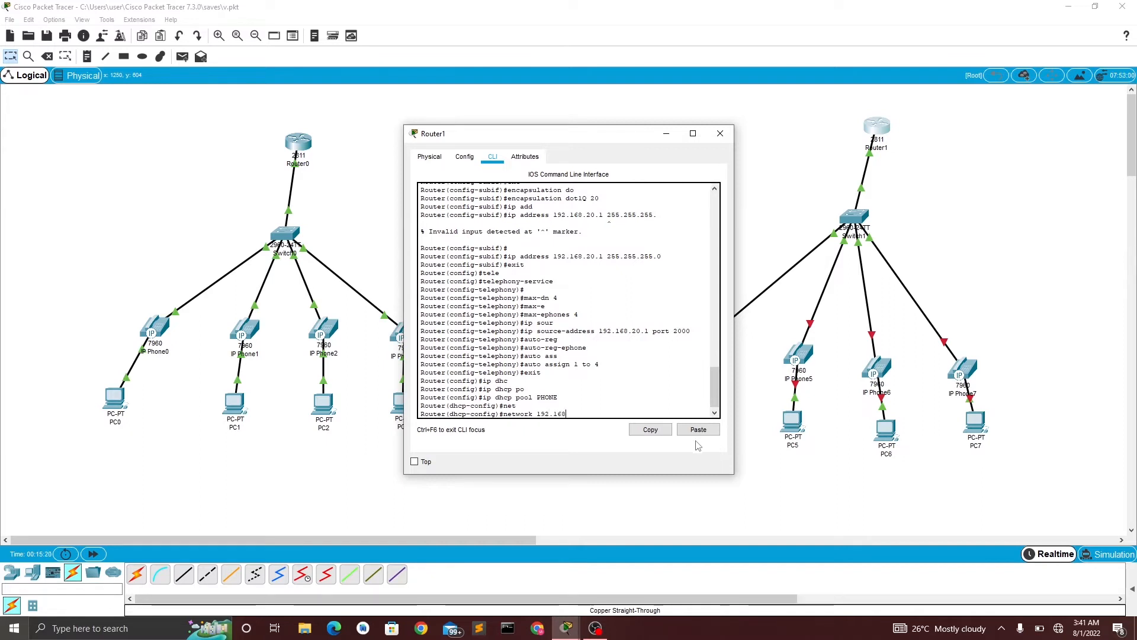
{"action": "type", "text": ".20"}
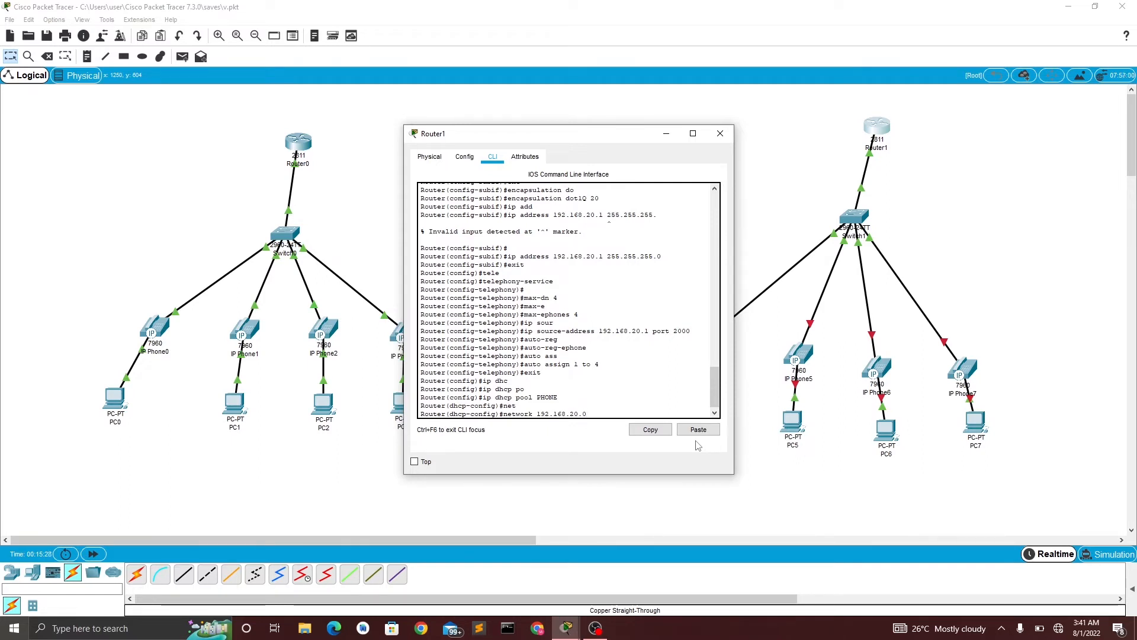
{"action": "type", "text": ".0"}
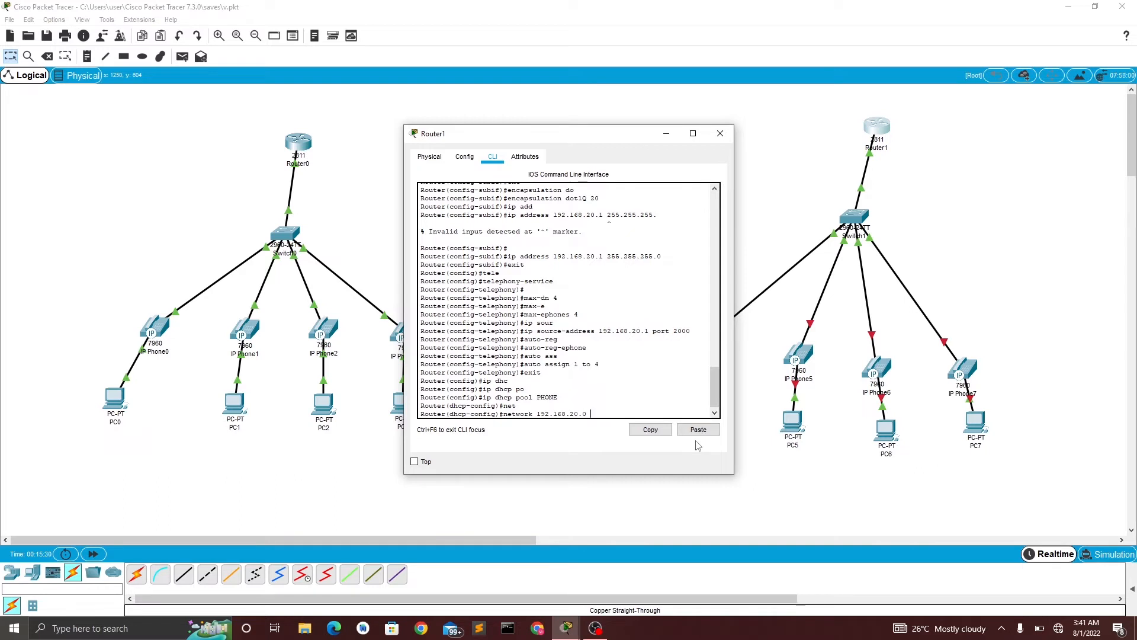
{"action": "type", "text": " 26"}
{"action": "key", "text": "BackSpace"}
{"action": "type", "text": "55"}
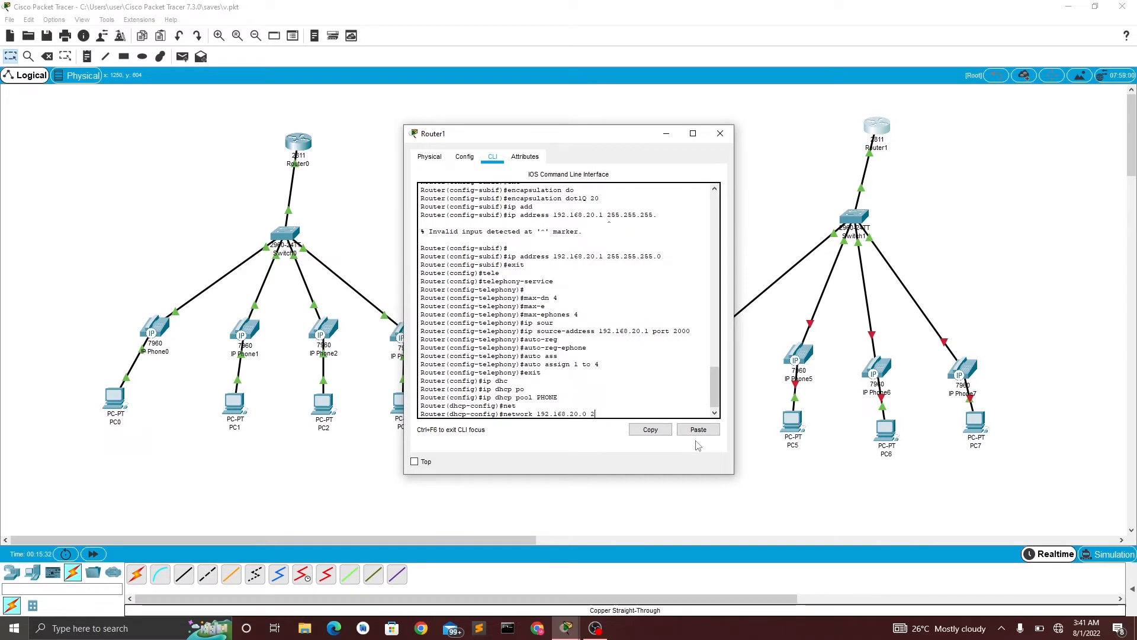
{"action": "type", "text": "/"}
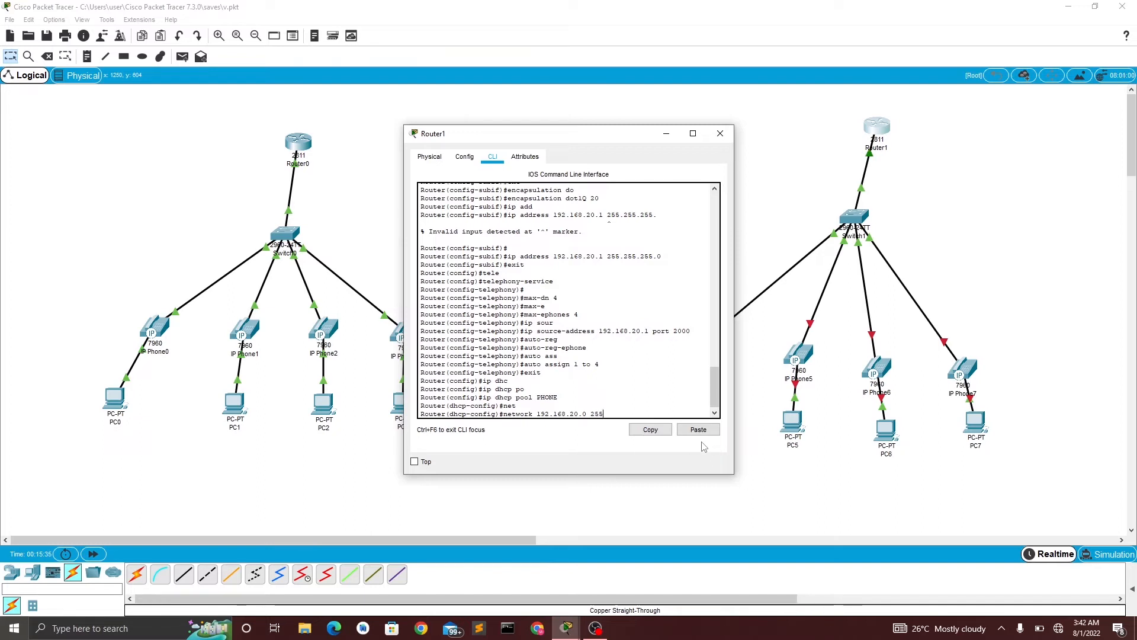
{"action": "type", "text": ".255.255"}
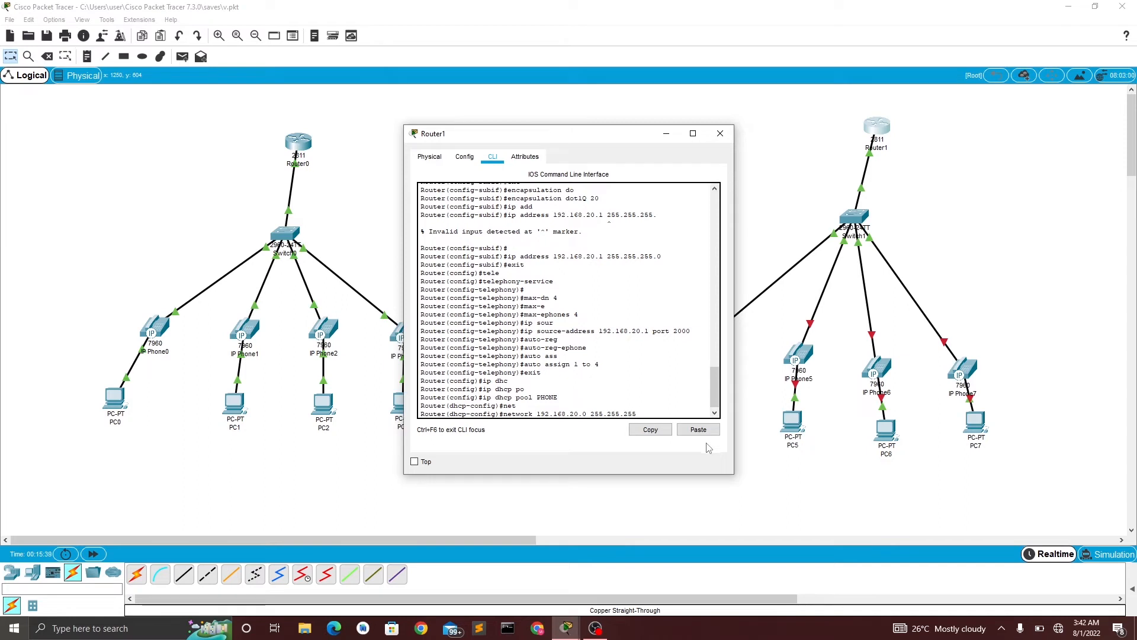
{"action": "type", "text": ".0"}
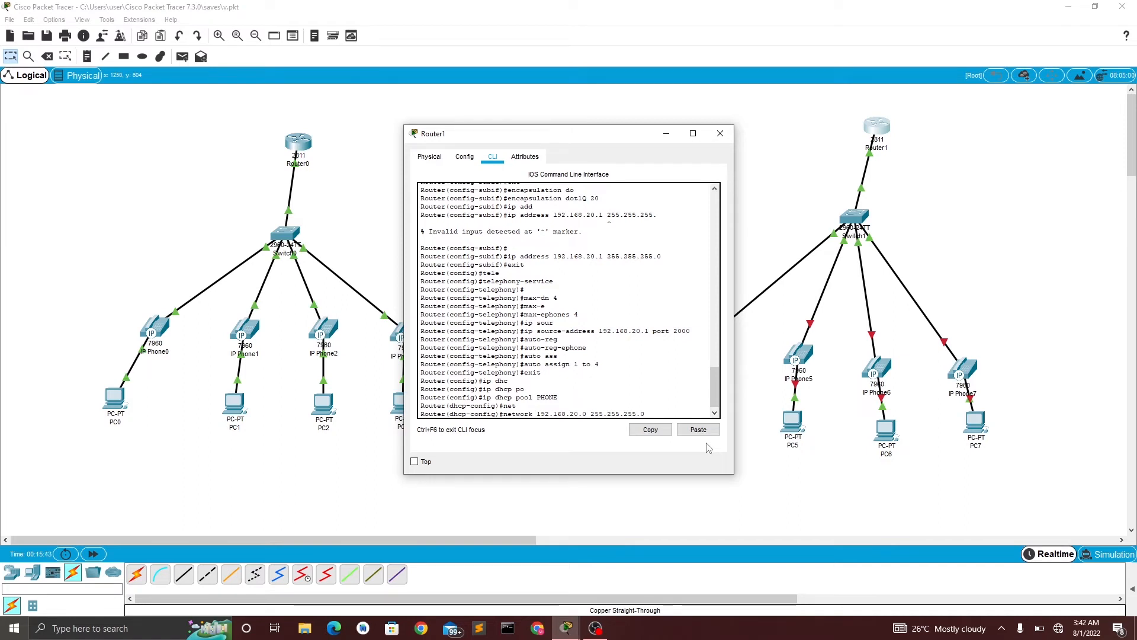
{"action": "key", "text": "Return"}
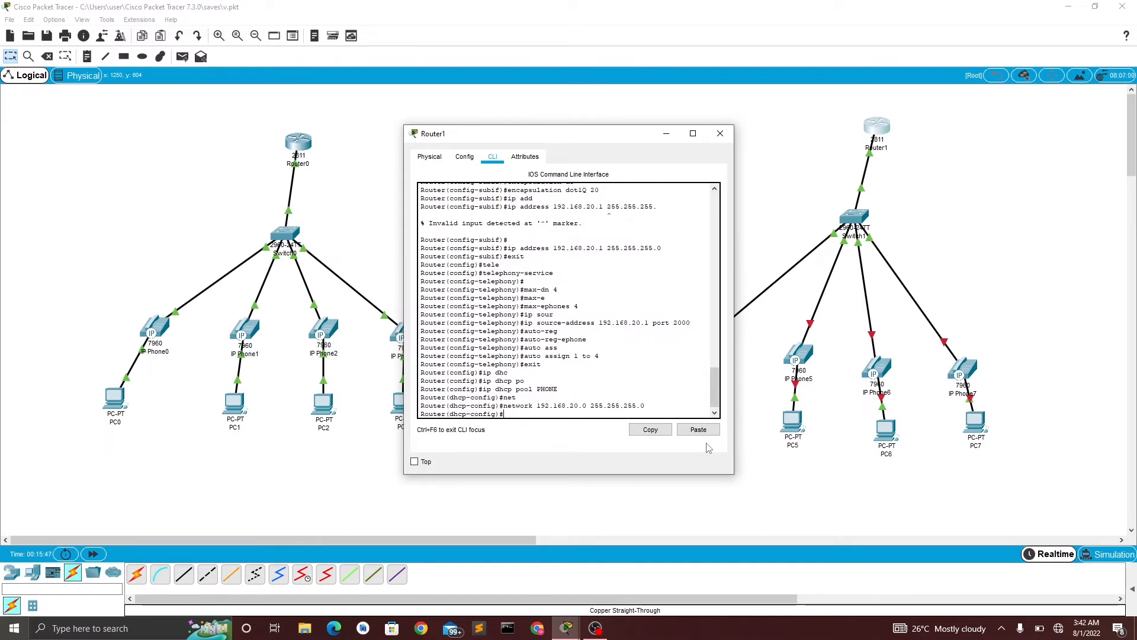
Step: Set the PHONE DHCP pool's default router to 192.168.20.1 on Router1
{"action": "type", "text": "def"}
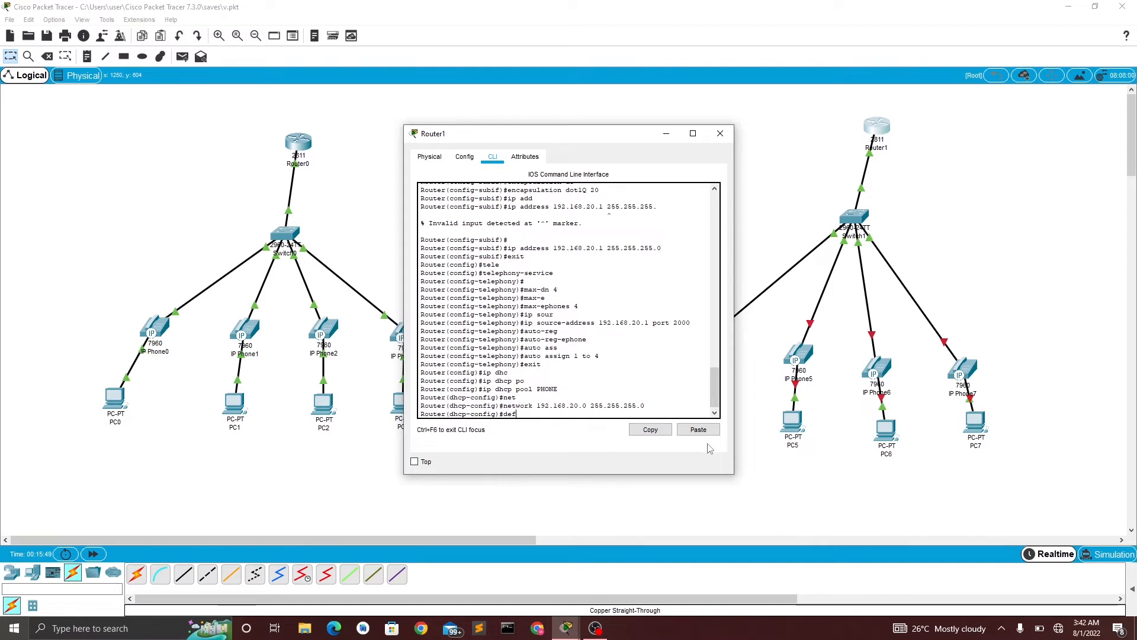
{"action": "key", "text": "Tab"}
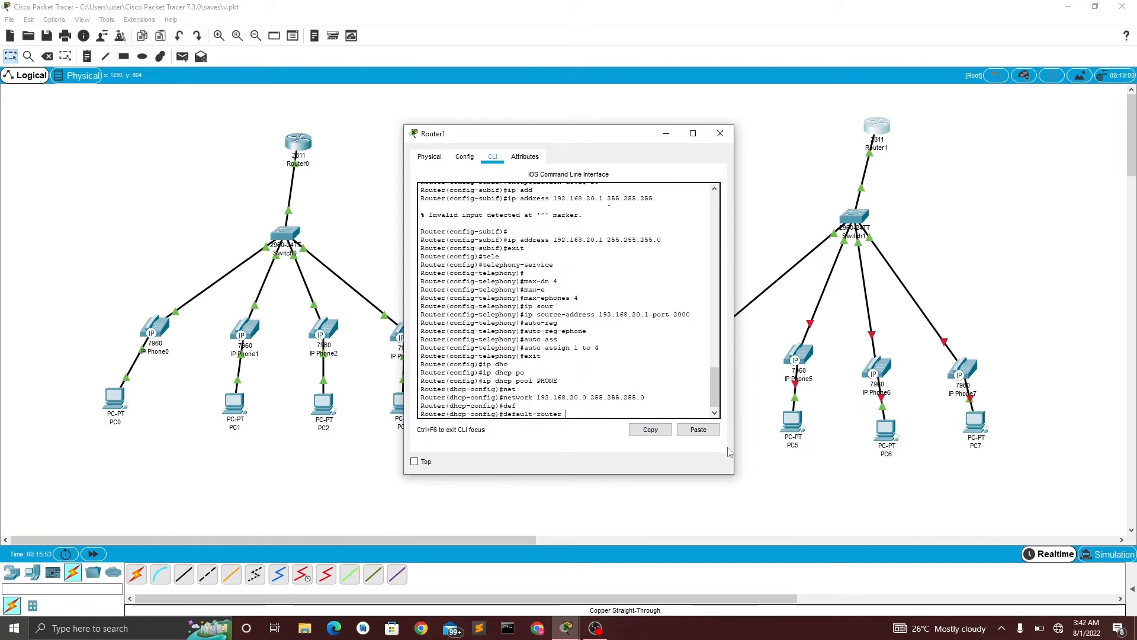
{"action": "type", "text": "192"}
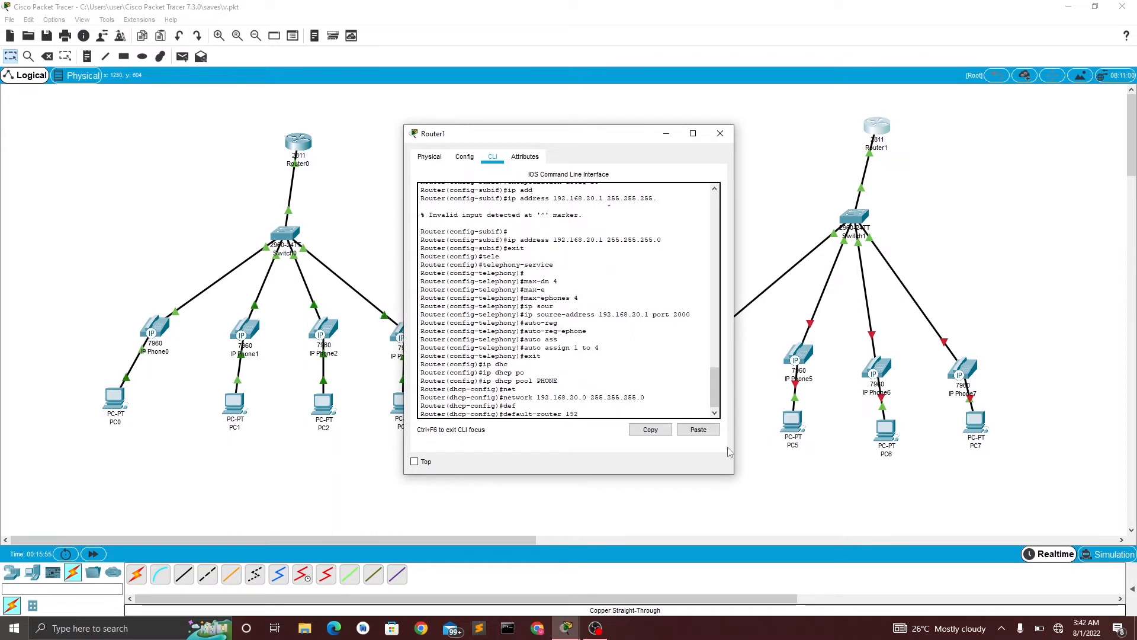
{"action": "type", "text": ".168"}
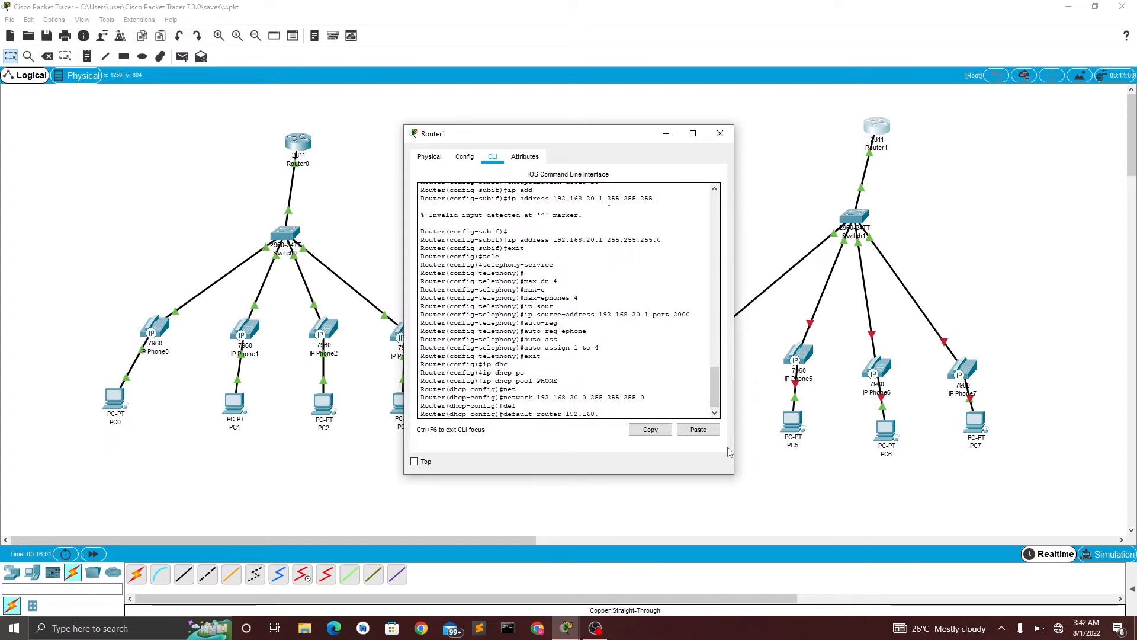
{"action": "type", "text": ".20"}
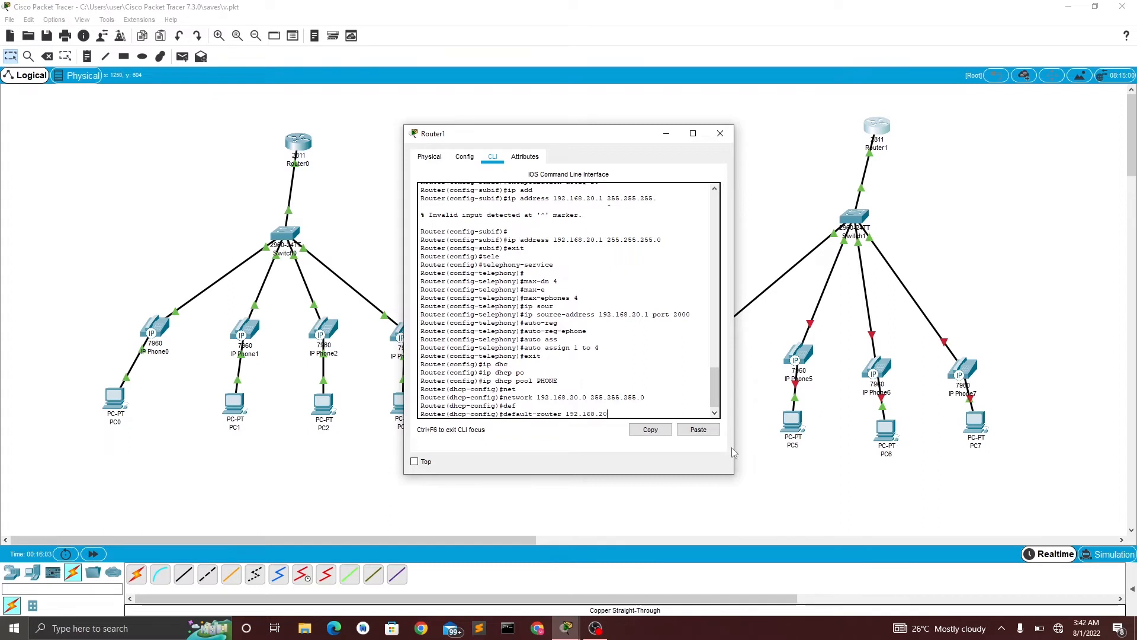
{"action": "type", "text": ".1"}
{"action": "key", "text": "Return"}
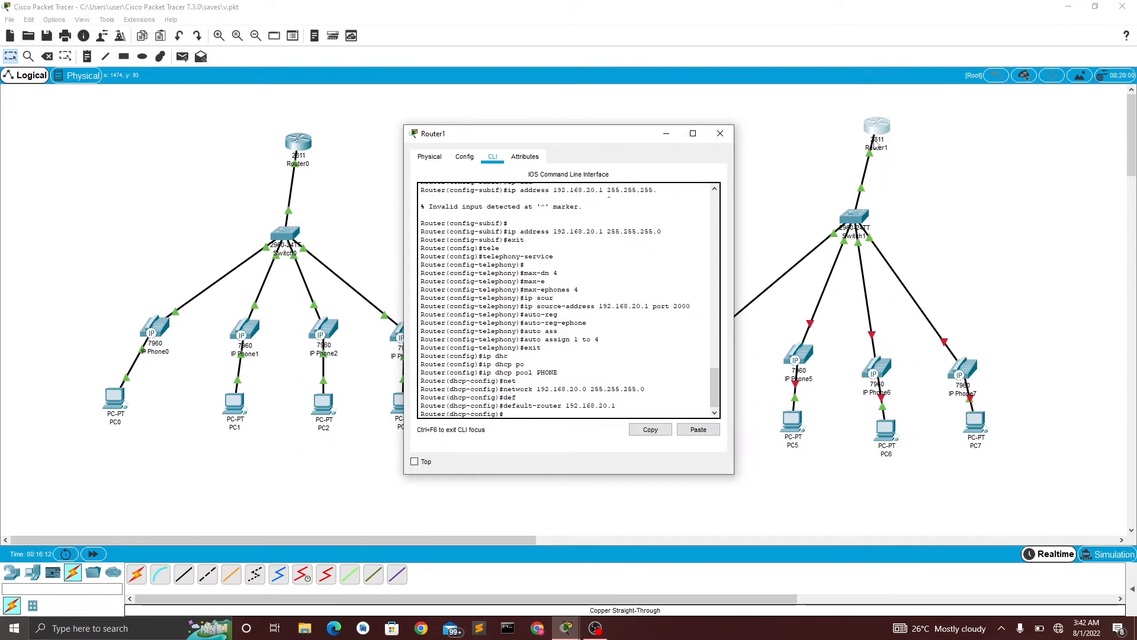
Step: Add option 150 with IP 192.168.20.1 to the PHONE DHCP pool and exit to global configuration mode
{"action": "type", "text": "opt"}
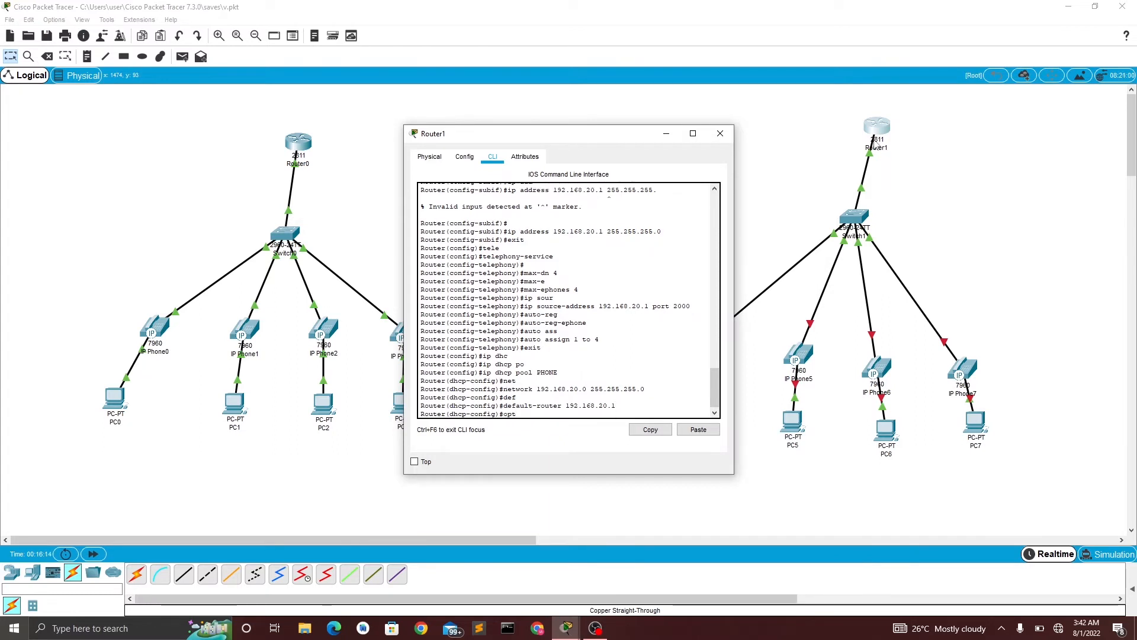
{"action": "key", "text": "Tab"}
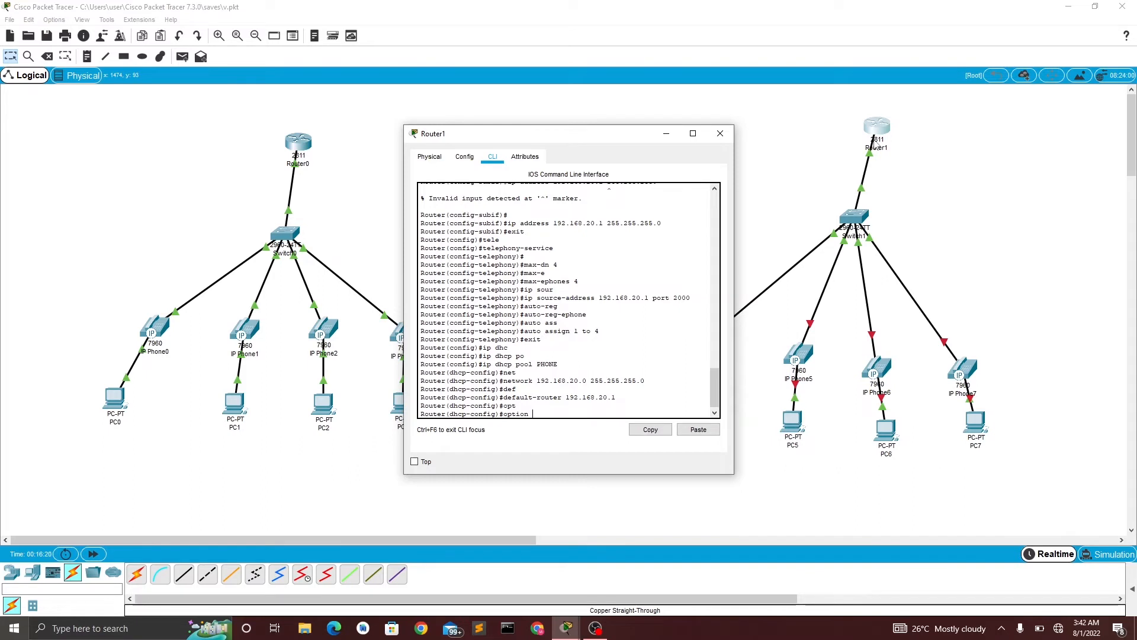
{"action": "type", "text": "150 ip"}
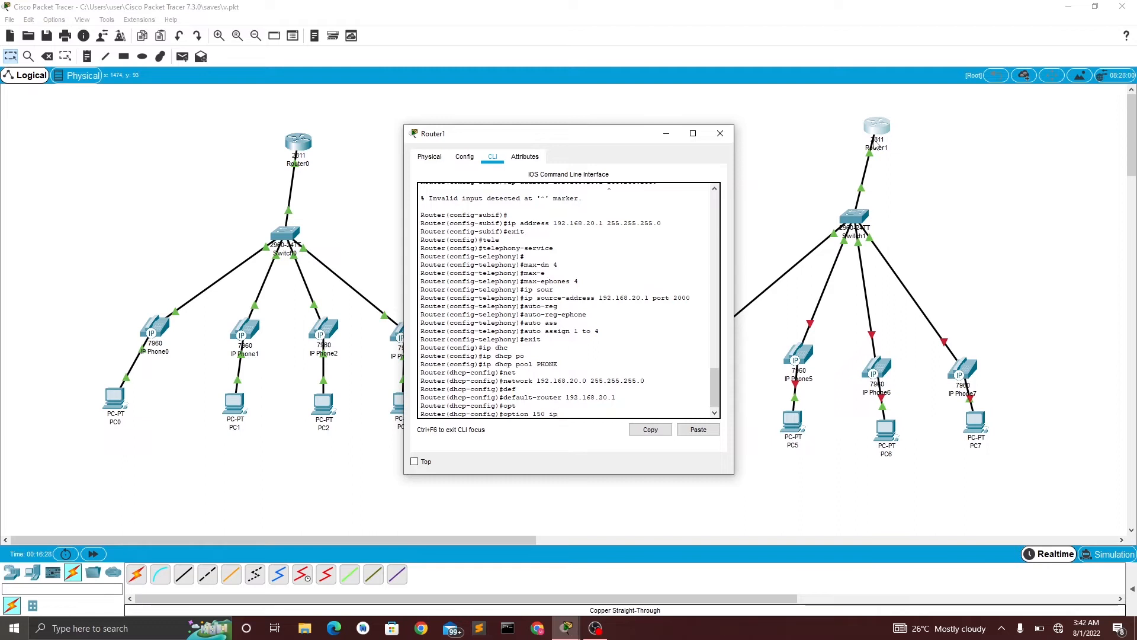
{"action": "type", "text": " 192.168.20."}
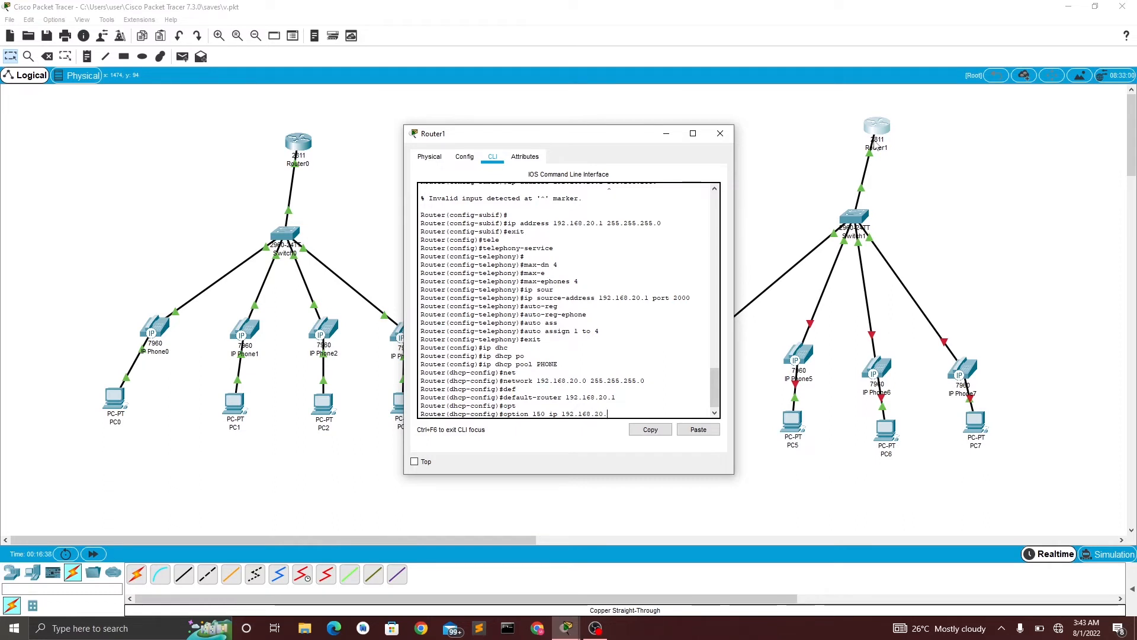
{"action": "type", "text": "1"}
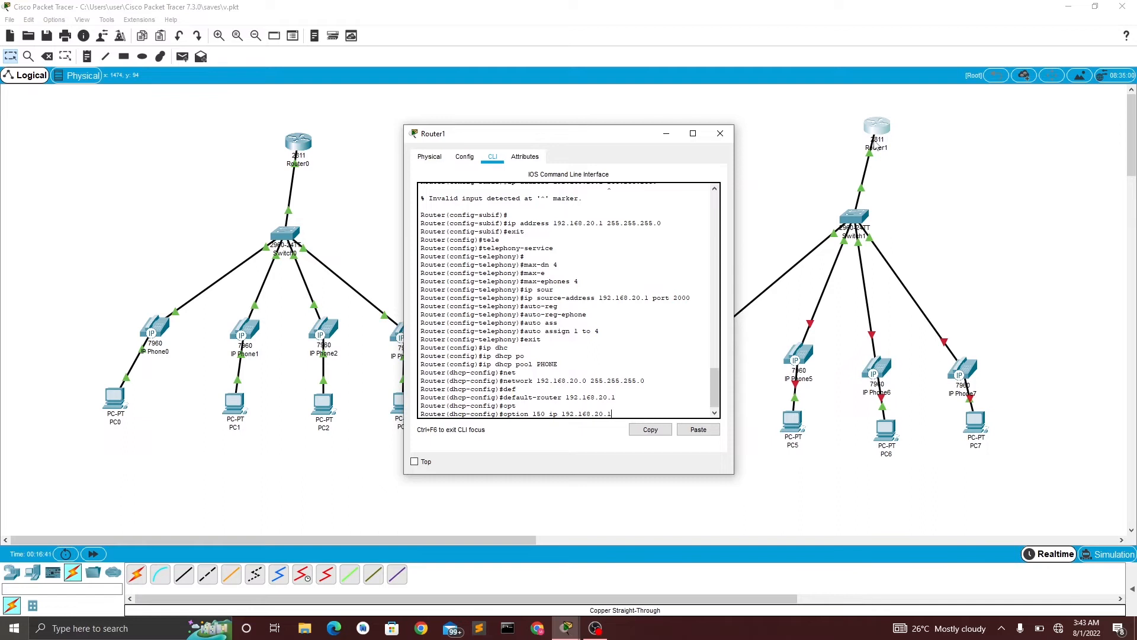
{"action": "key", "text": "Return"}
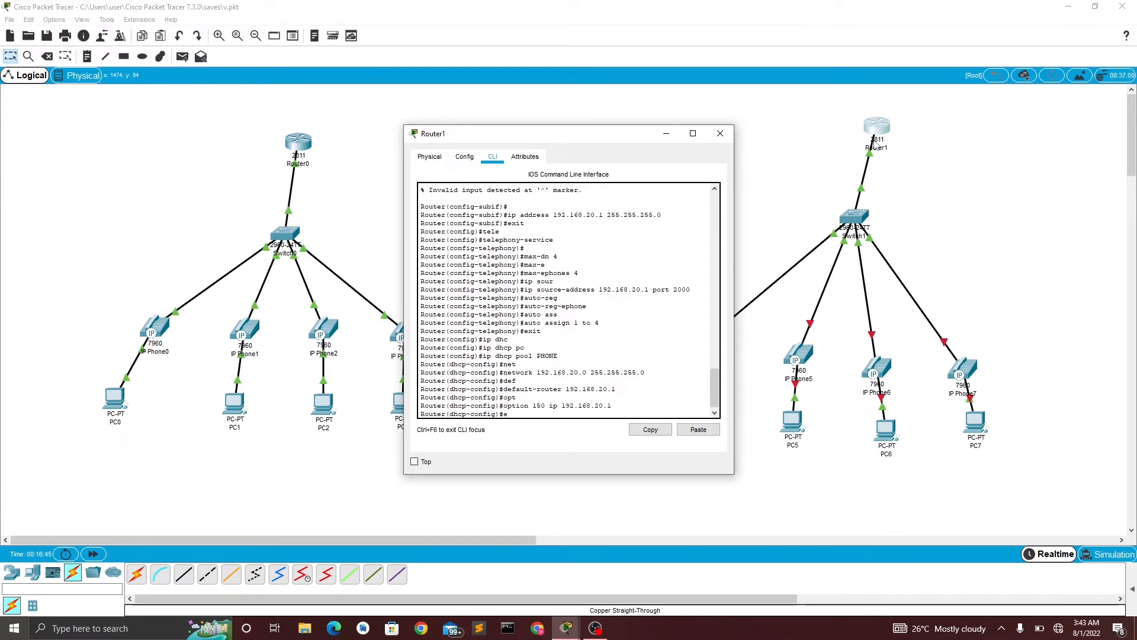
{"action": "type", "text": "exit"}
{"action": "key", "text": "Return"}
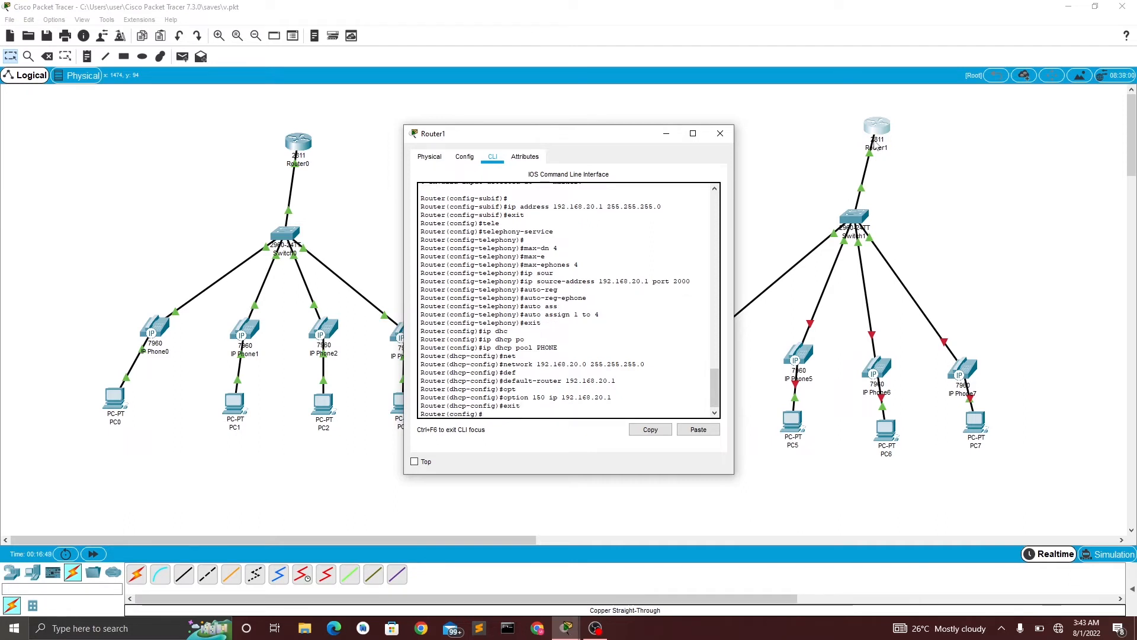
Step: Create a DHCP pool named PC on Router1 and enter its configuration mode
{"action": "type", "text": "ip dh"}
{"action": "key", "text": "Tab"}
{"action": "type", "text": "po"}
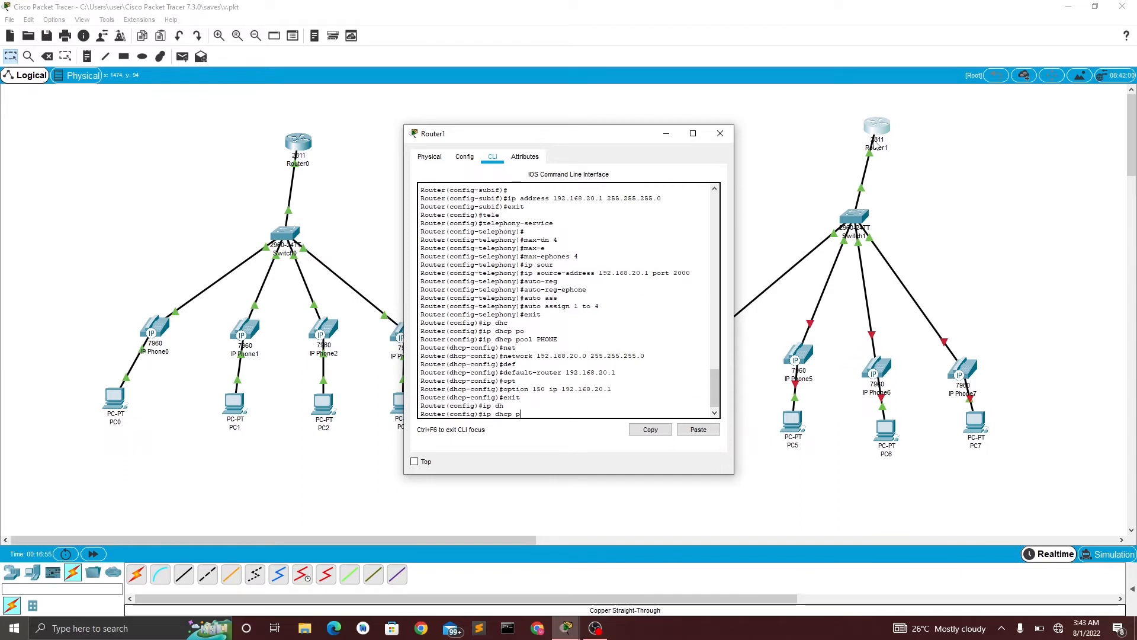
{"action": "key", "text": "Tab"}
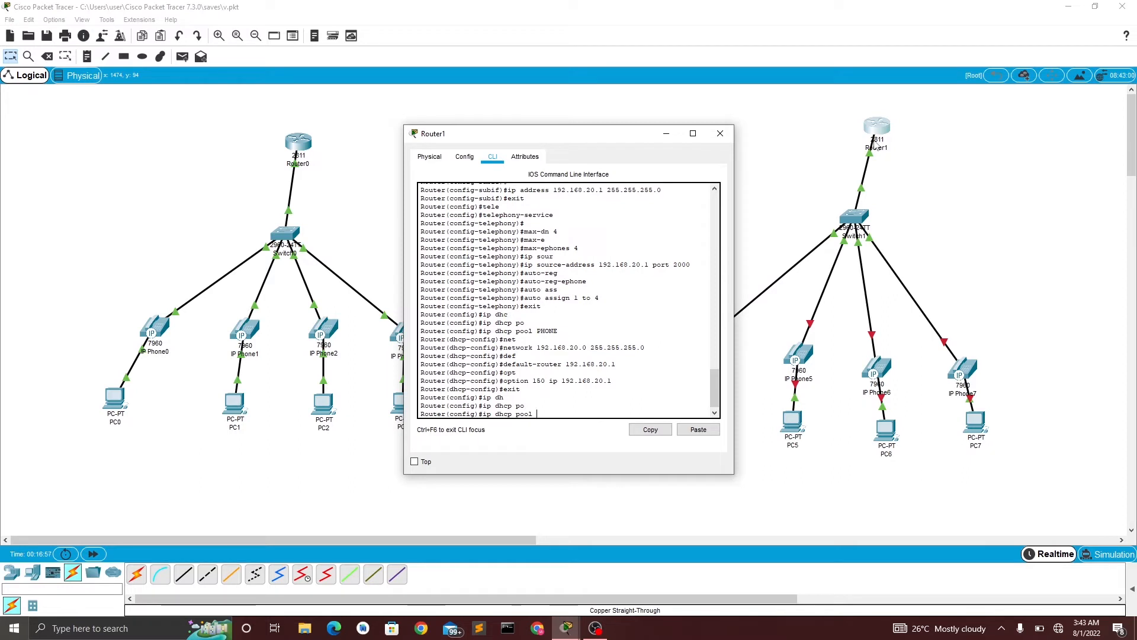
{"action": "type", "text": "P"}
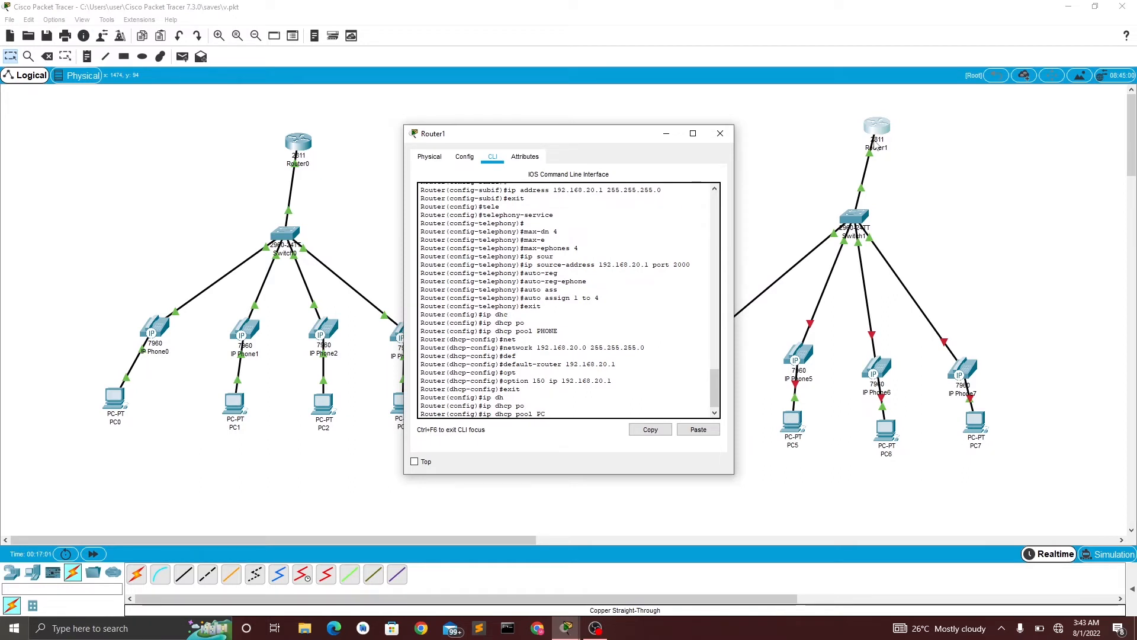
{"action": "type", "text": "C"}
{"action": "key", "text": "Return"}
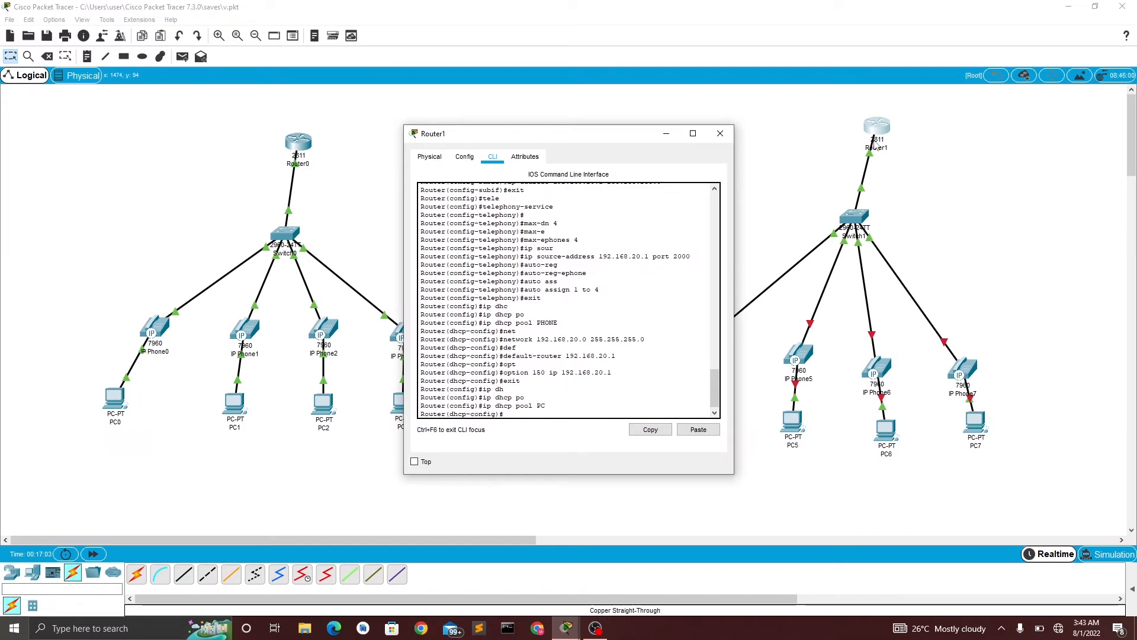
Step: Define network 192.168.10.0 with subnet mask 255.255.255.0 for the PC DHCP pool
{"action": "type", "text": "network"}
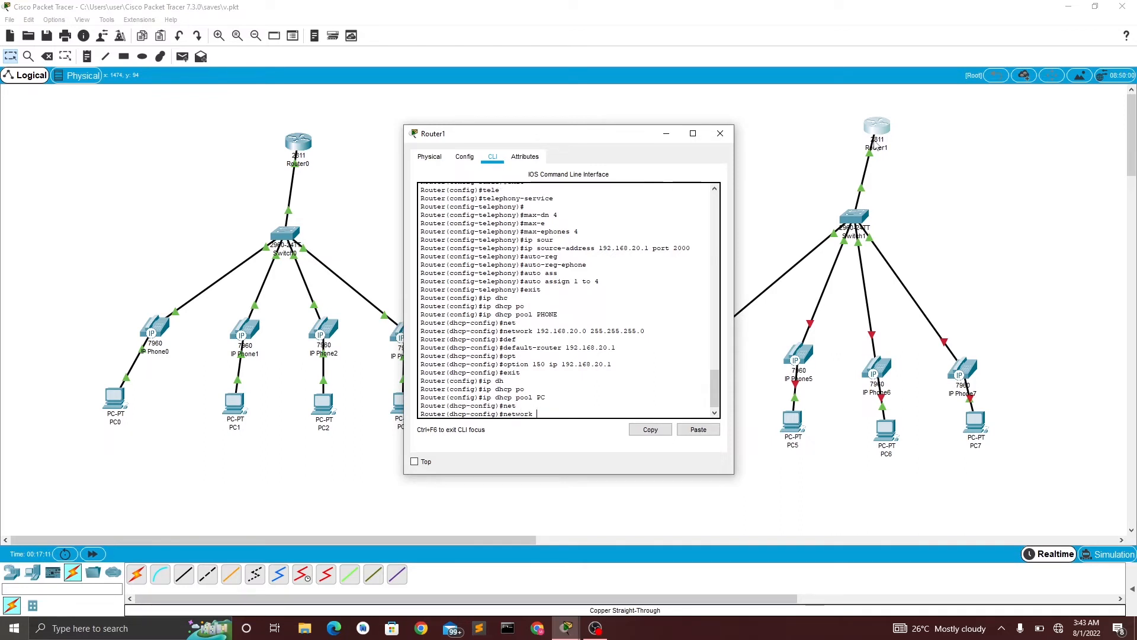
{"action": "key", "text": "Tab"}
{"action": "type", "text": "192.168."}
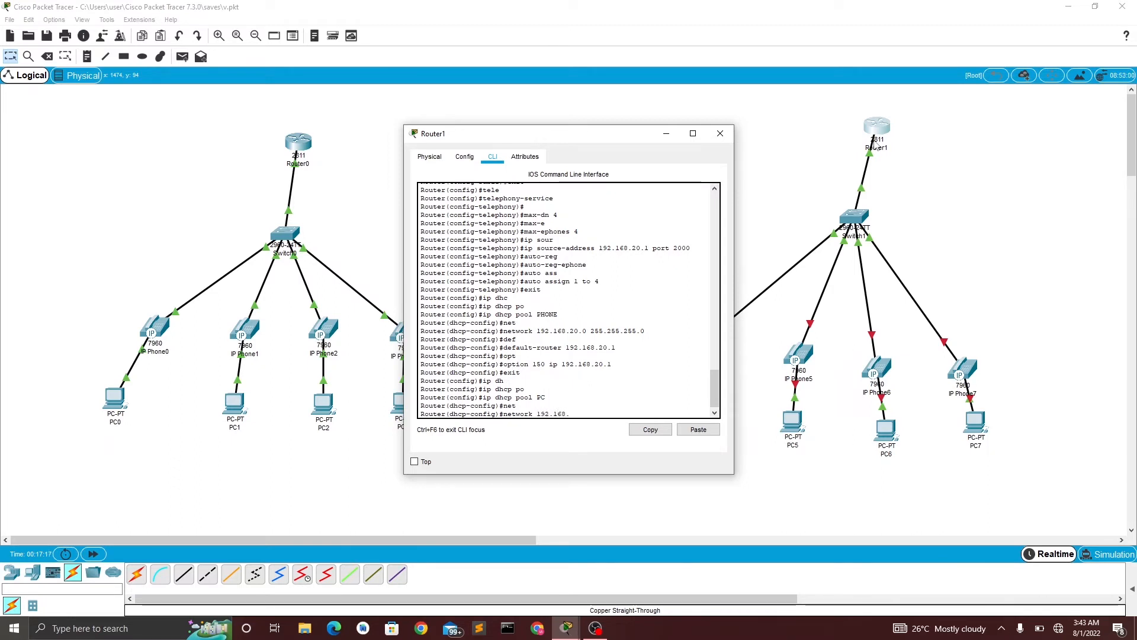
{"action": "type", "text": "10.0 "}
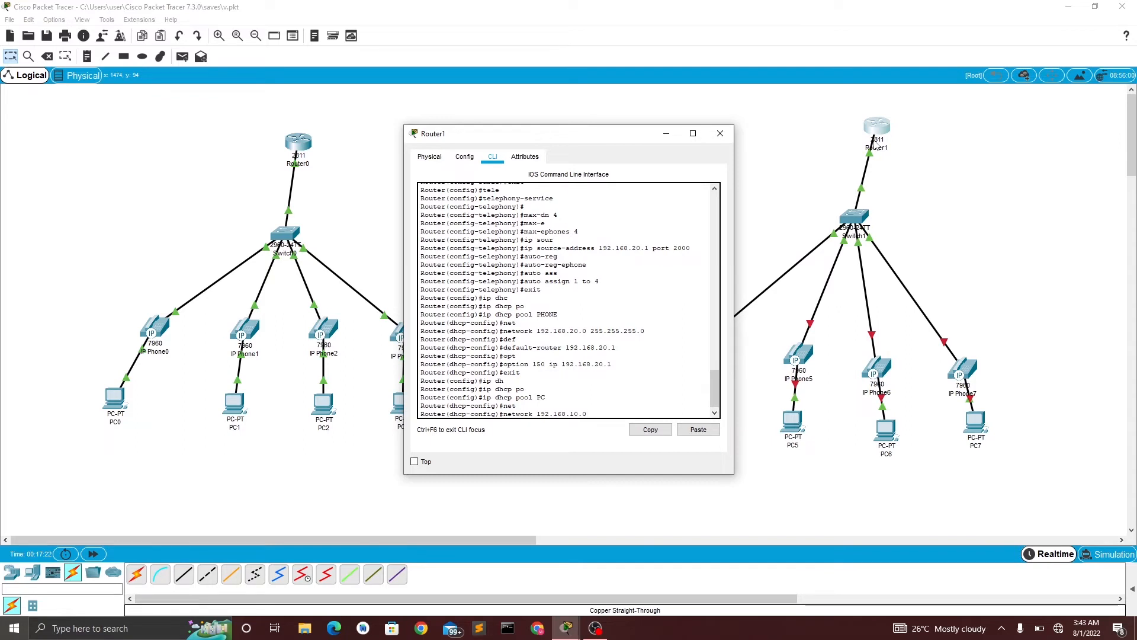
{"action": "type", "text": "255"}
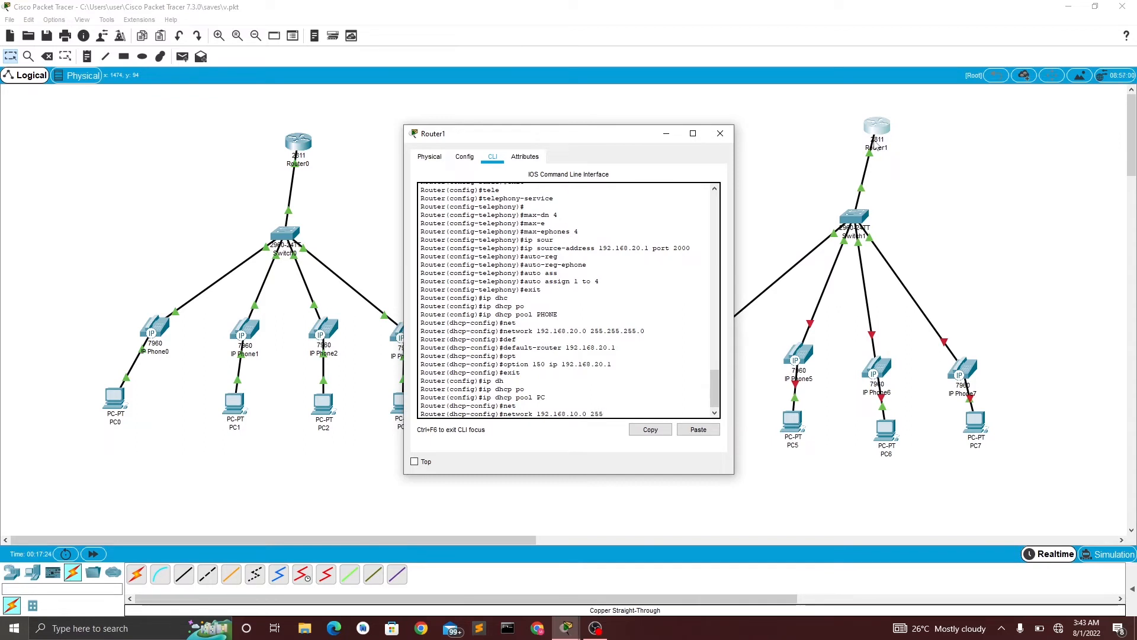
{"action": "type", "text": ".255.255."}
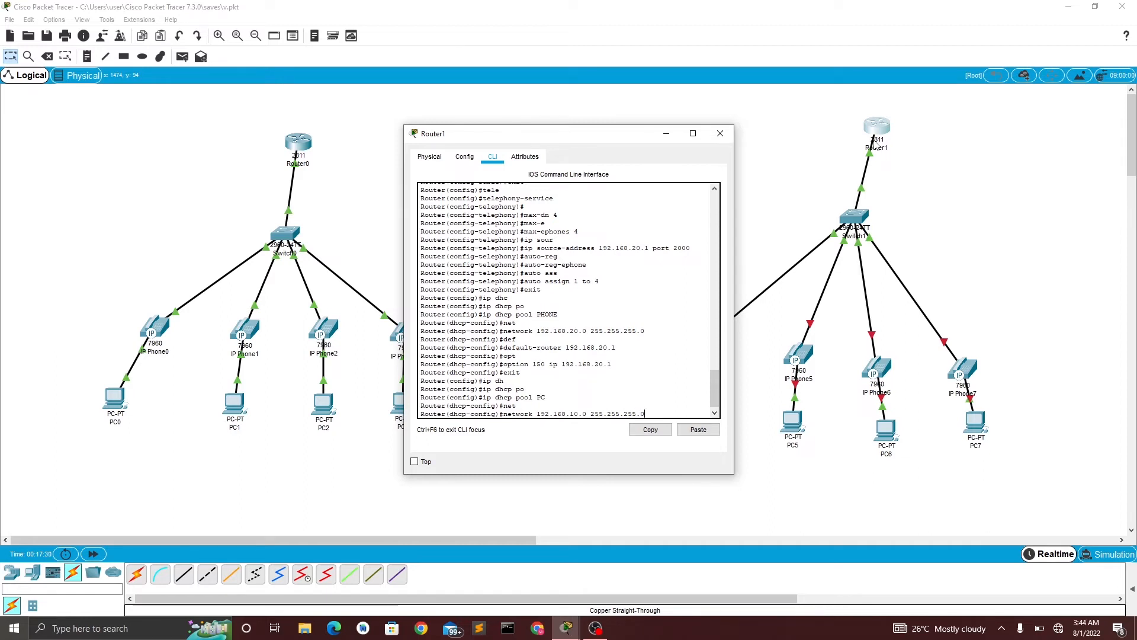
{"action": "type", "text": "0"}
{"action": "key", "text": "Return"}
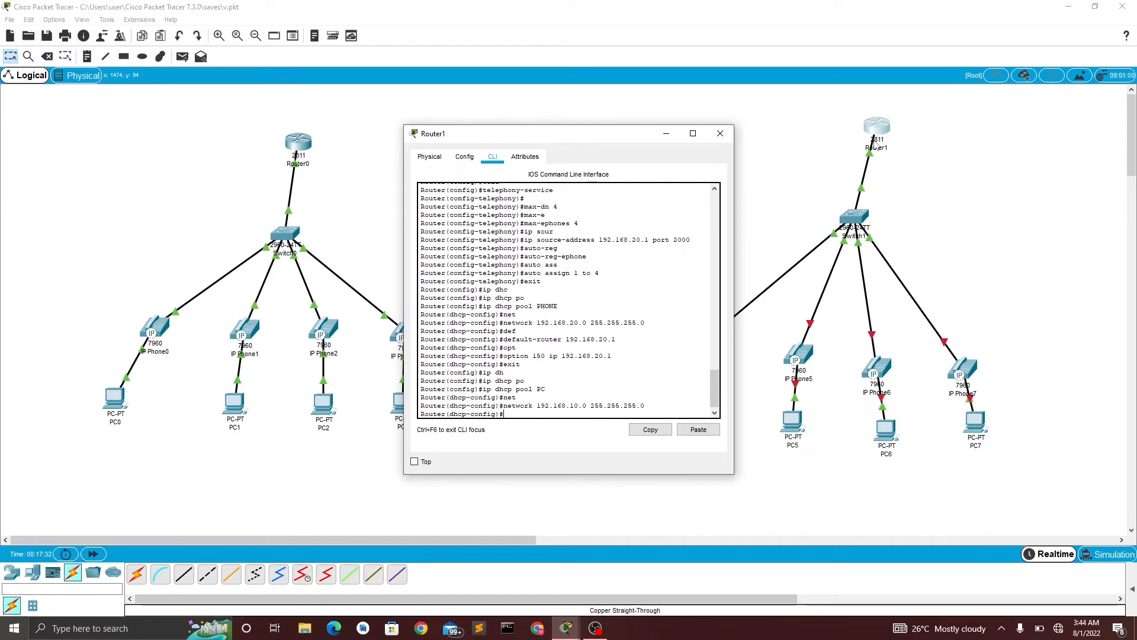
Step: Set the PC DHCP pool's default router to 192.168.10.1 and exit to global configuration mode
{"action": "type", "text": "de"}
{"action": "key", "text": "Tab"}
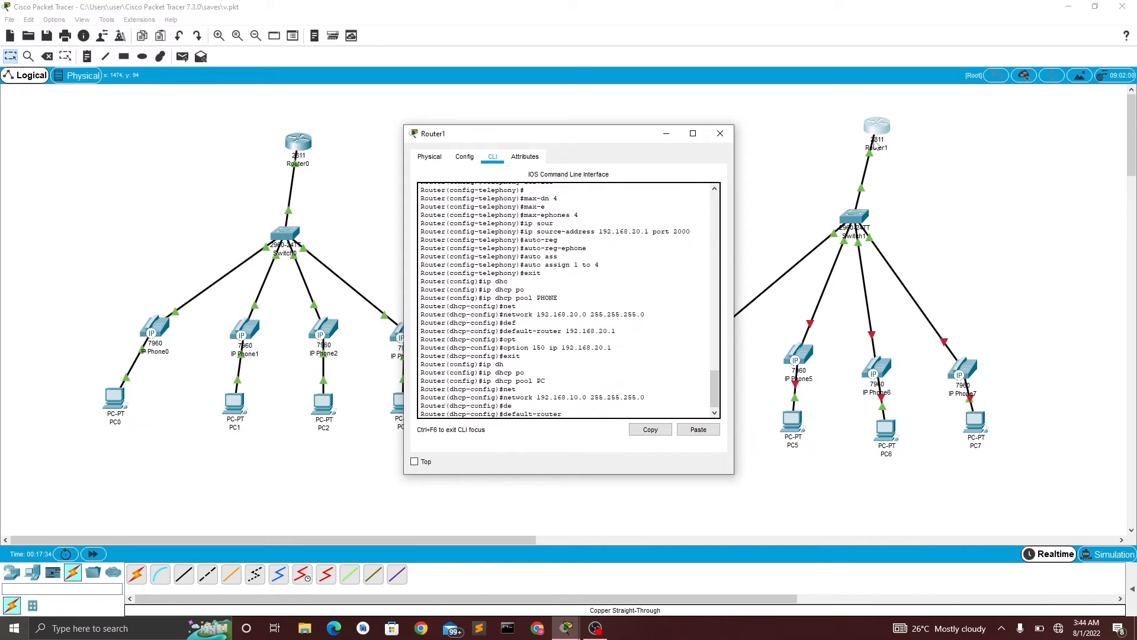
{"action": "type", "text": "1"}
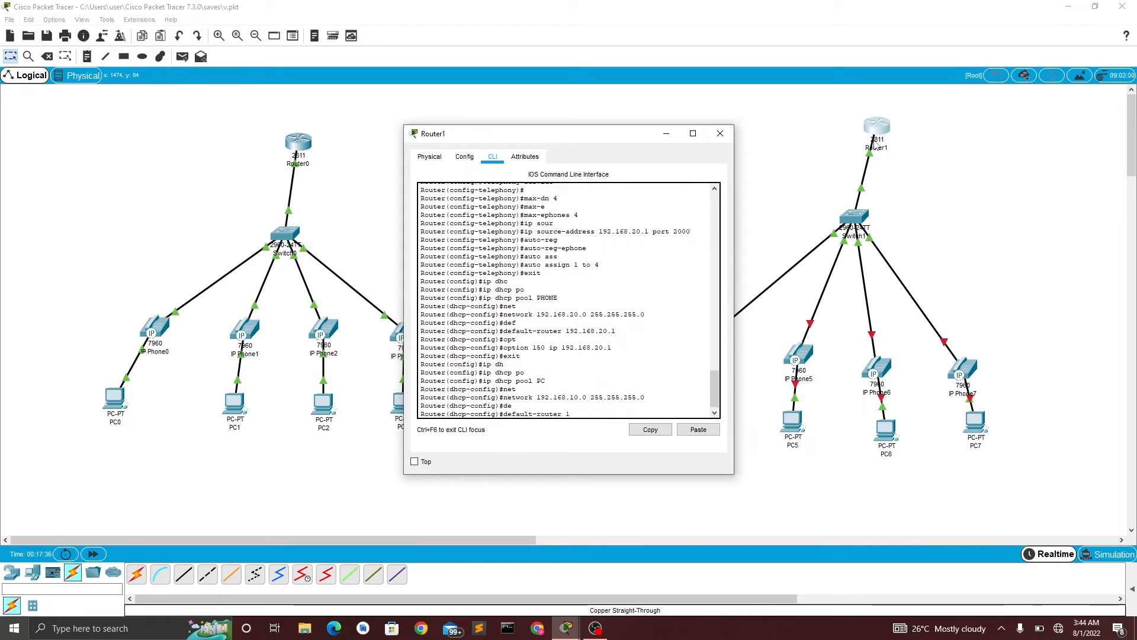
{"action": "type", "text": "92"}
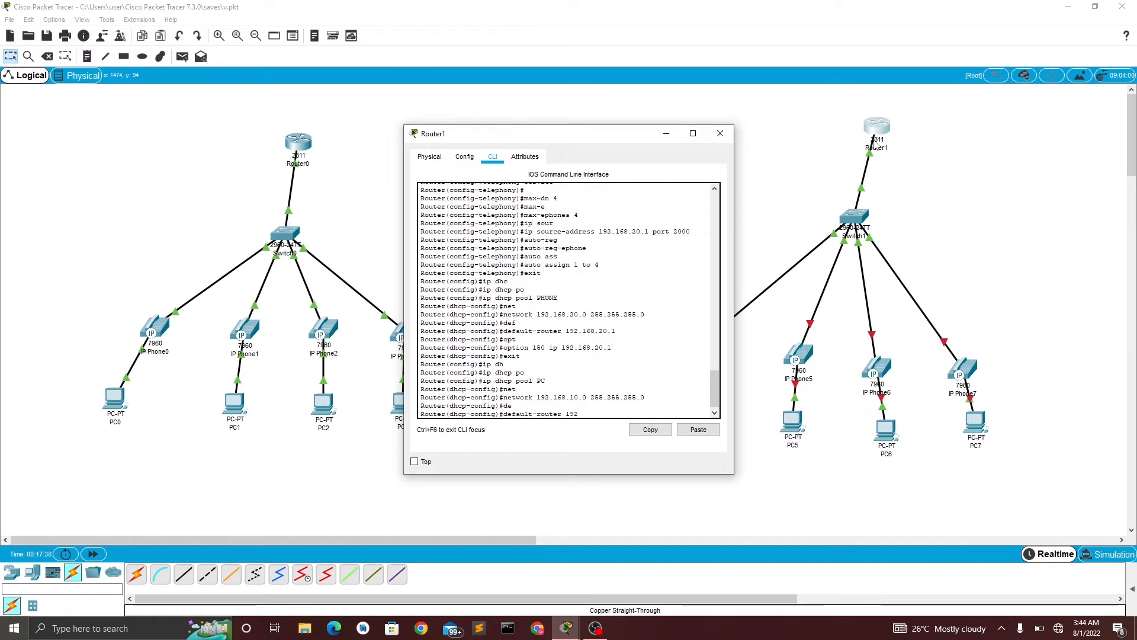
{"action": "type", "text": ".168."}
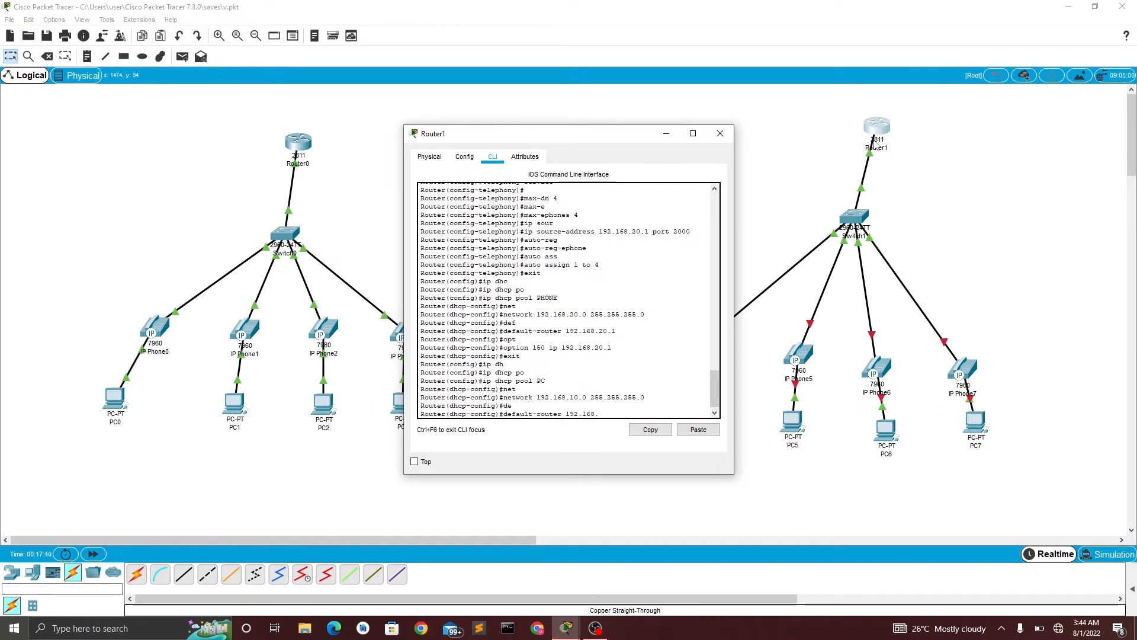
{"action": "type", "text": "10"}
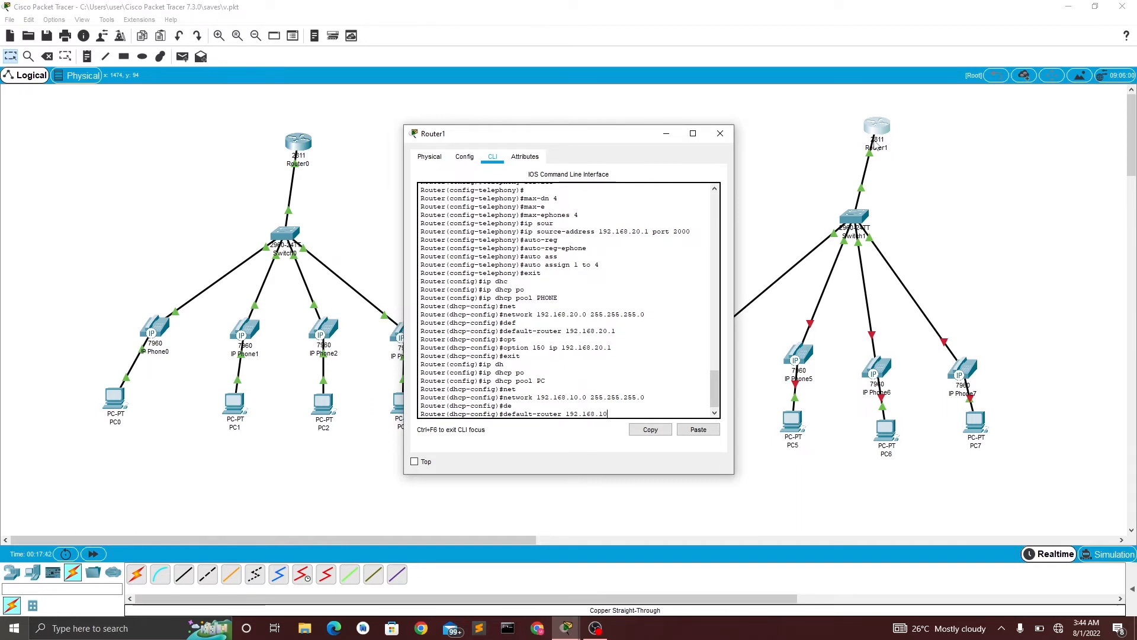
{"action": "type", "text": ".11"}
{"action": "key", "text": "BackSpace"}
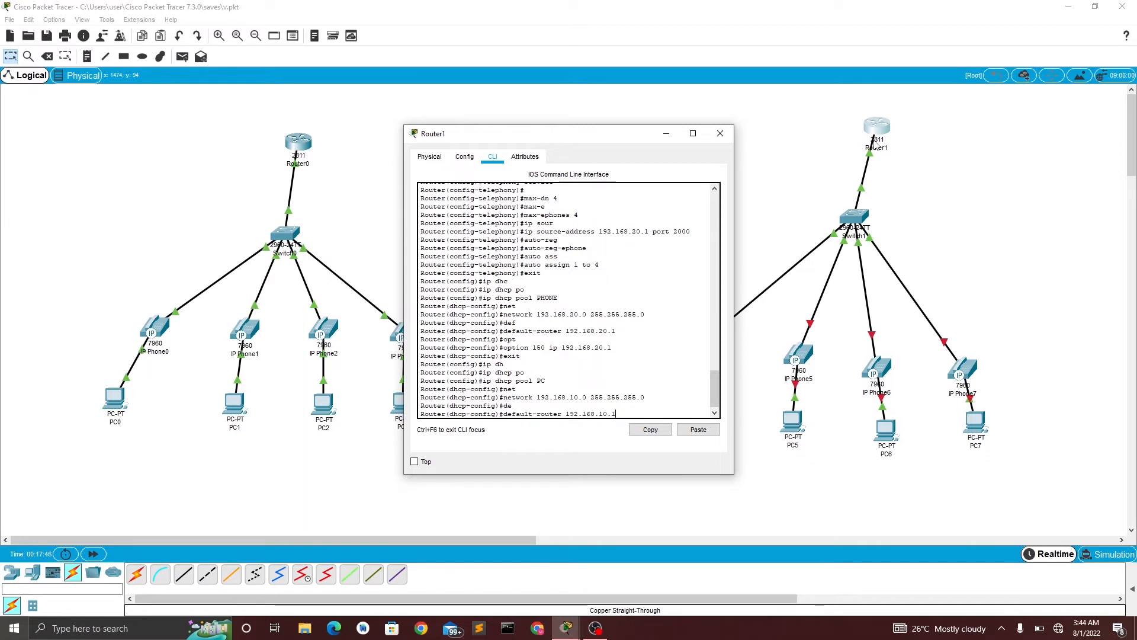
{"action": "key", "text": "Return"}
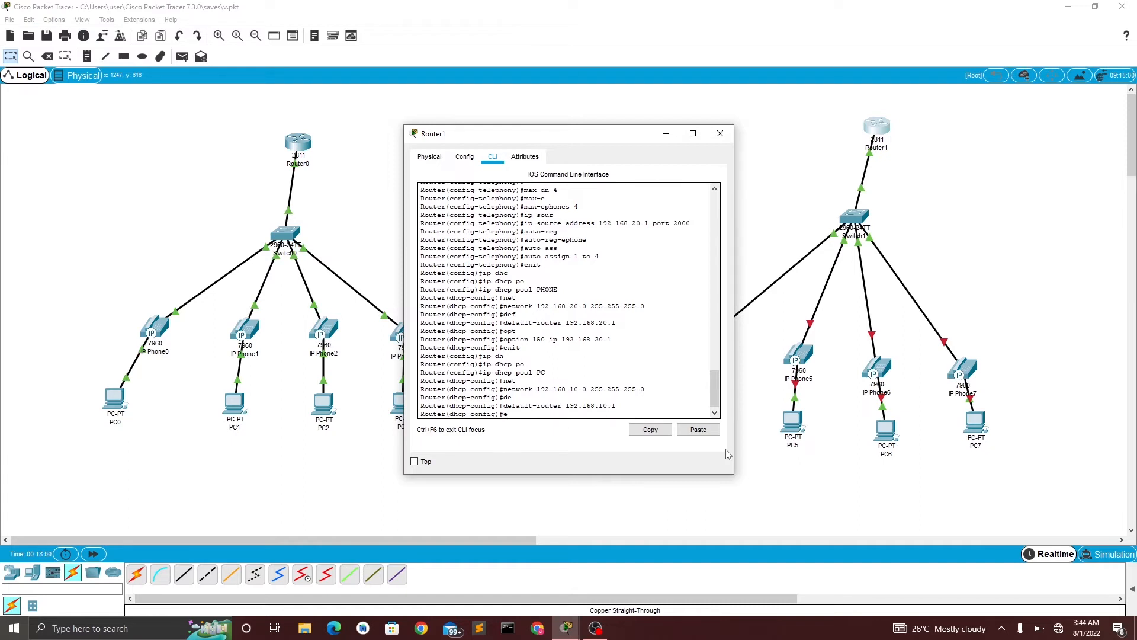
{"action": "type", "text": "xit"}
{"action": "key", "text": "Return"}
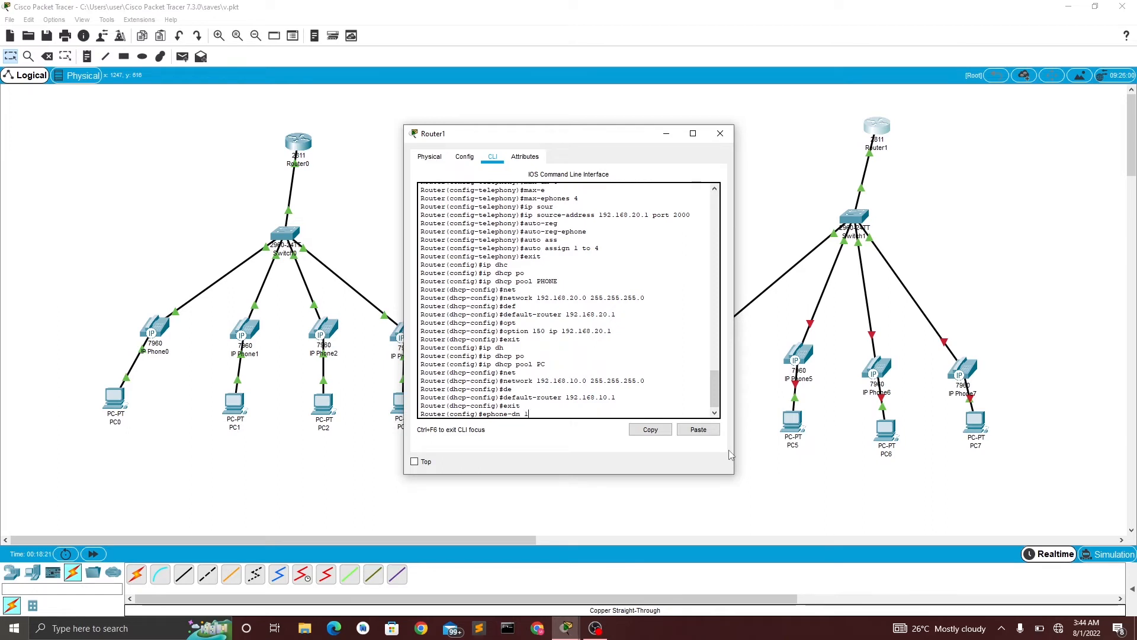
Step: Create ephone-dn 1 on Router1 and assign it the directory number 2001
{"action": "key", "text": "Return"}
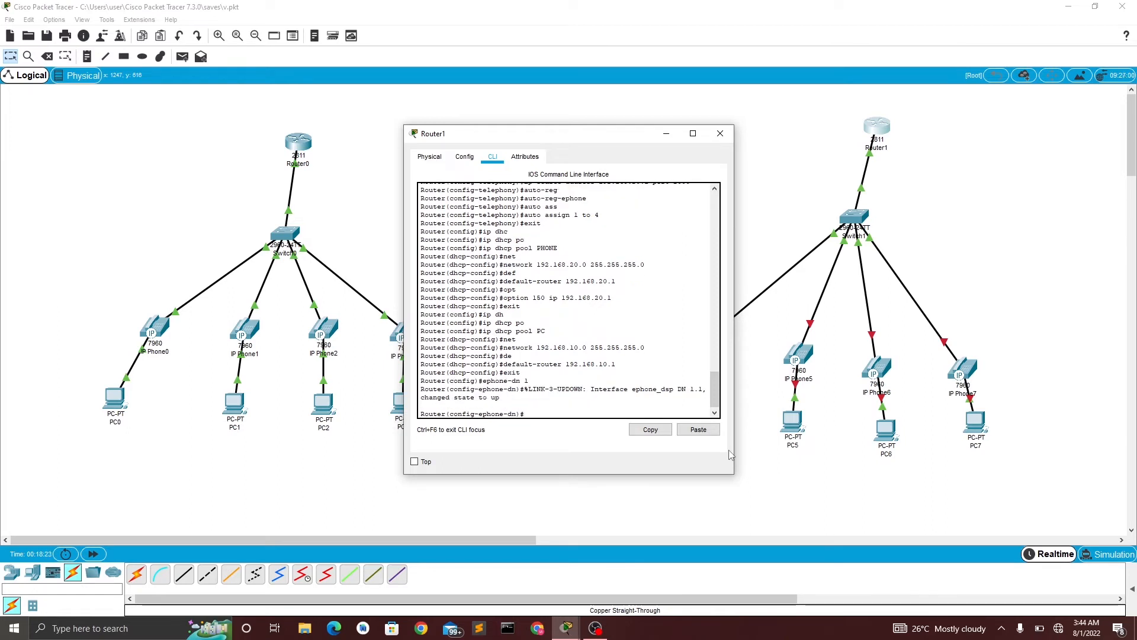
{"action": "type", "text": "number 1"}
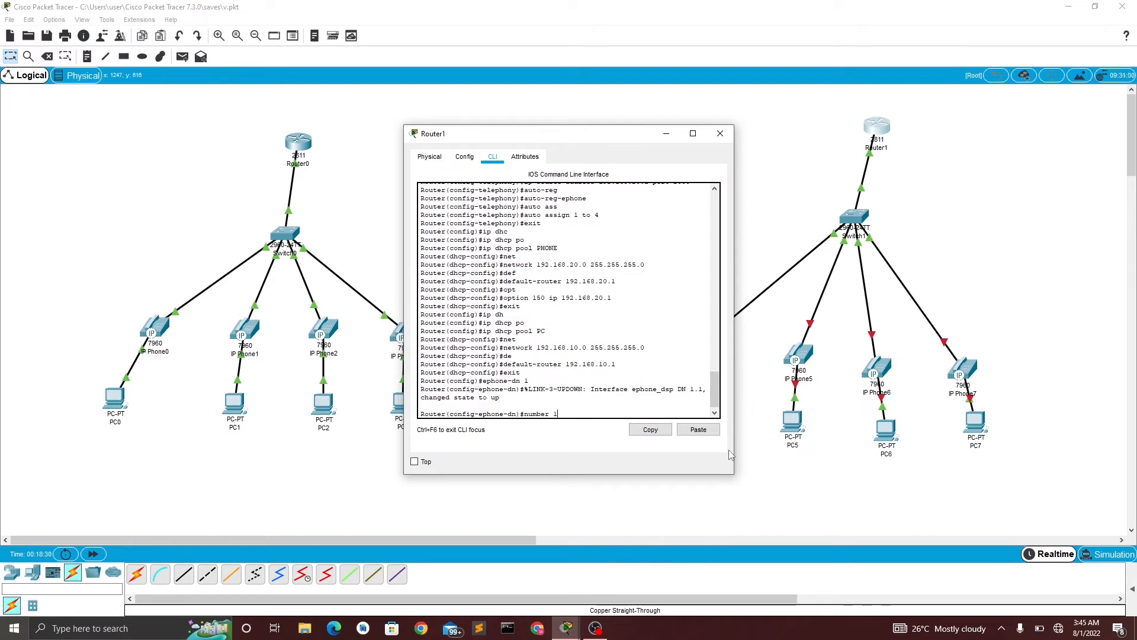
{"action": "key", "text": "BackSpace"}
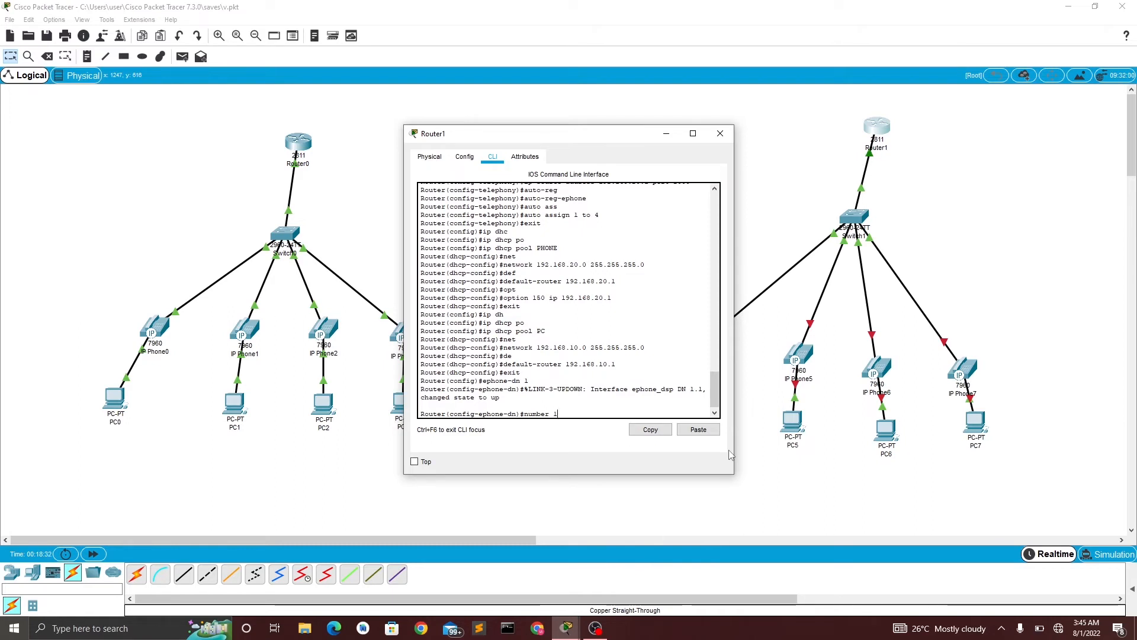
{"action": "type", "text": "20"}
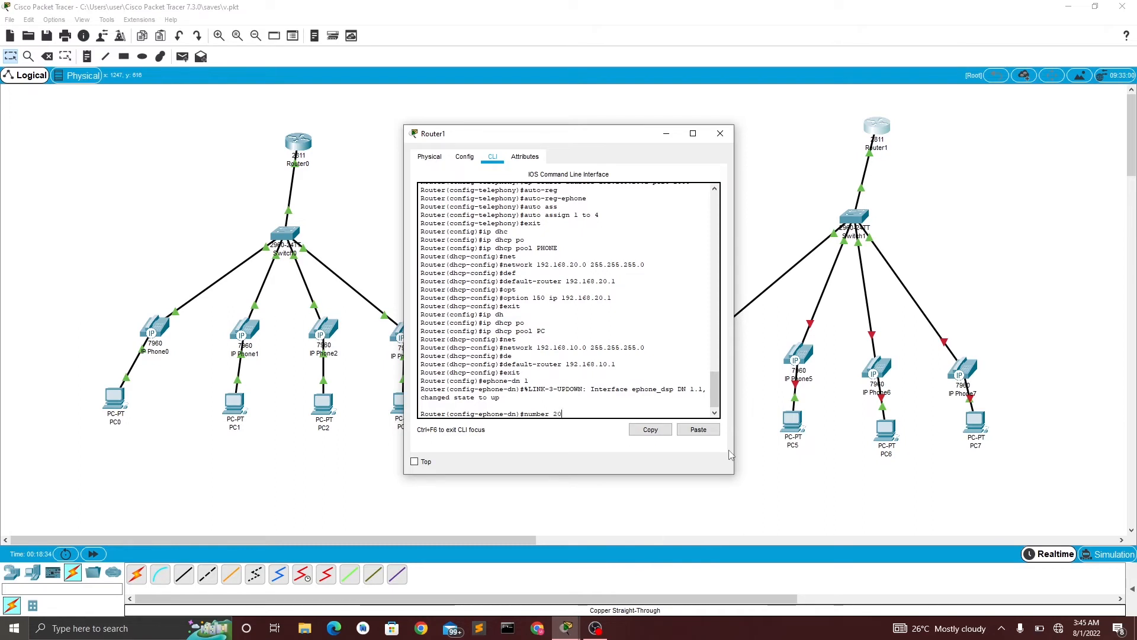
{"action": "type", "text": "0"}
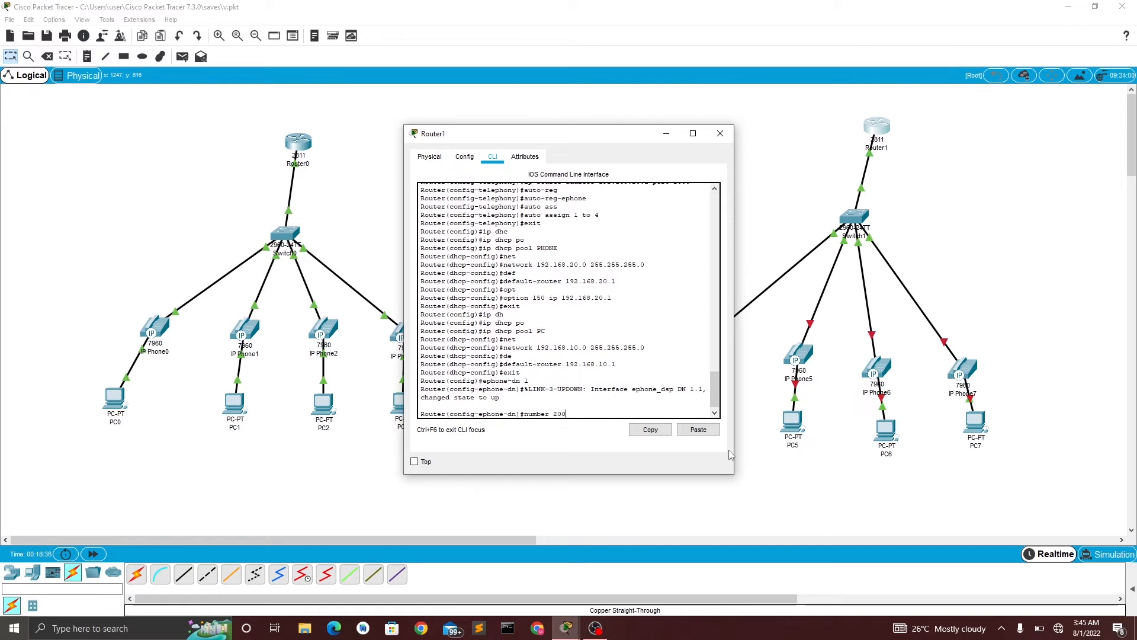
{"action": "type", "text": "1"}
{"action": "key", "text": "Return"}
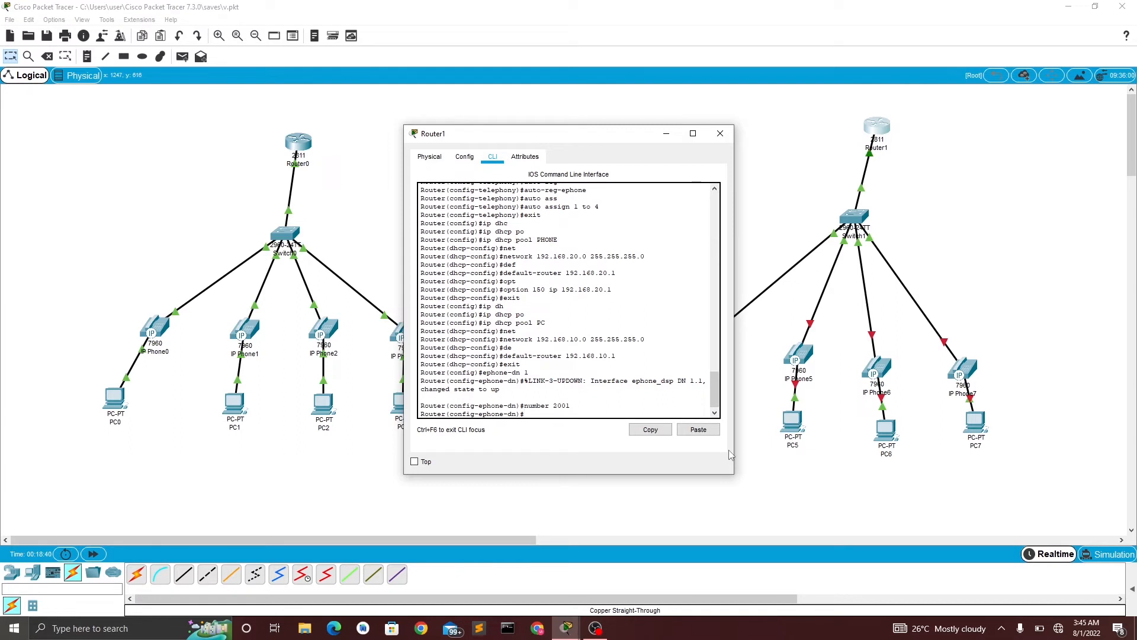
Step: Create ephone-dn 2 on Router1 and assign it the directory number 2003
{"action": "key", "text": "Up"}
{"action": "key", "text": "Up"}
{"action": "key", "text": "BackSpace"}
{"action": "type", "text": "2"}
{"action": "key", "text": "Return"}
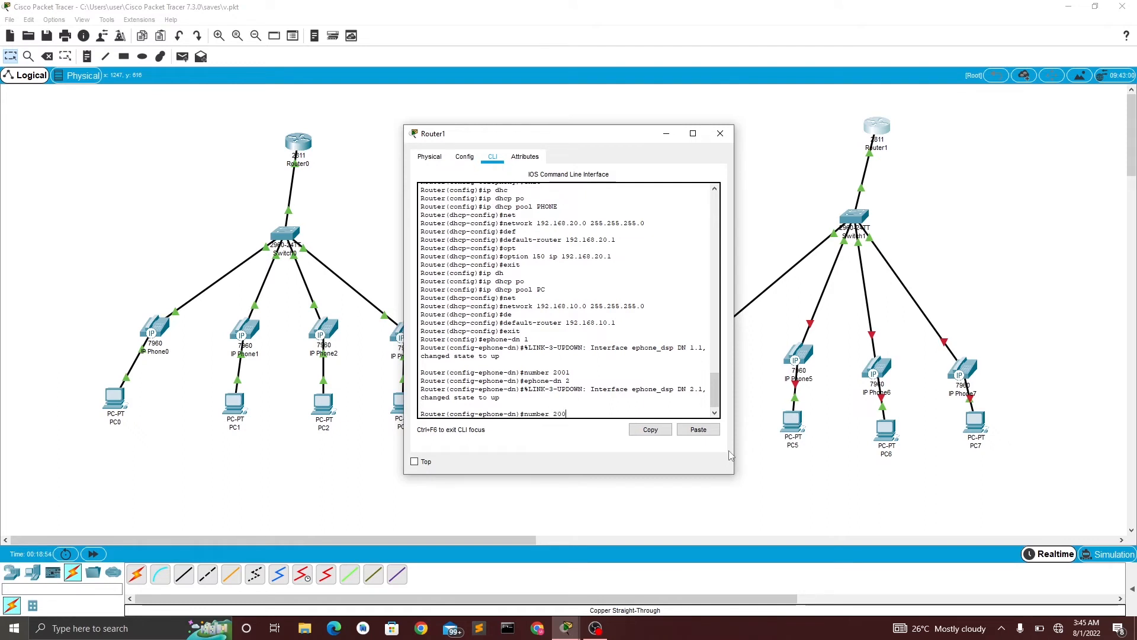
{"action": "key", "text": "Return"}
{"action": "key", "text": "Return"}
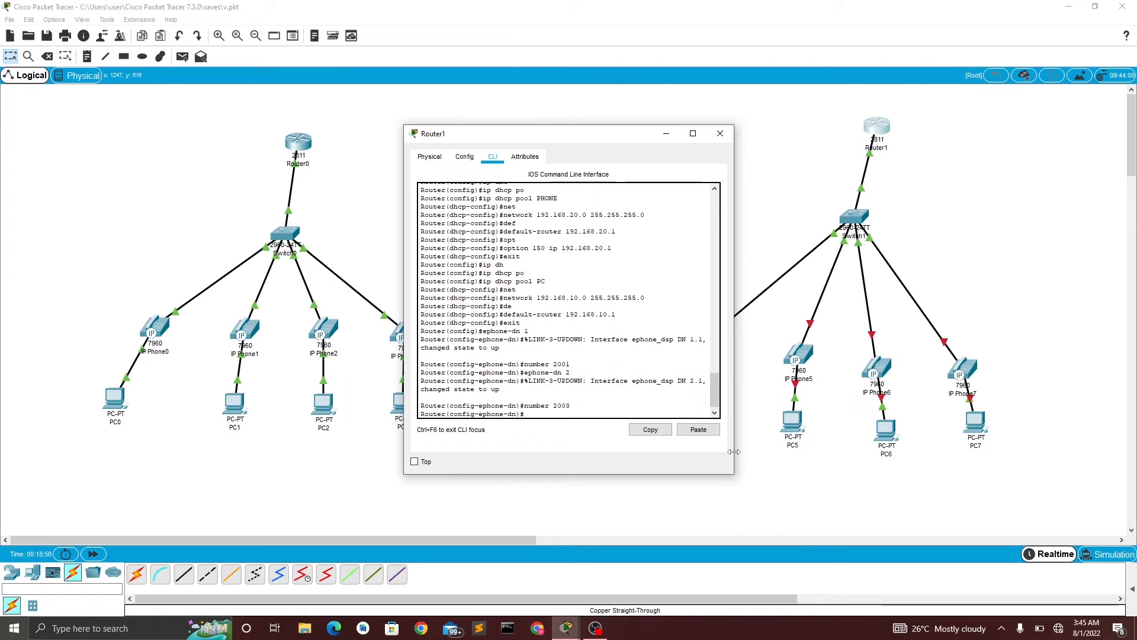
Step: Create ephone-dn 3 on Router1 and assign it the directory number 2004
{"action": "key", "text": "Up"}
{"action": "key", "text": "Up"}
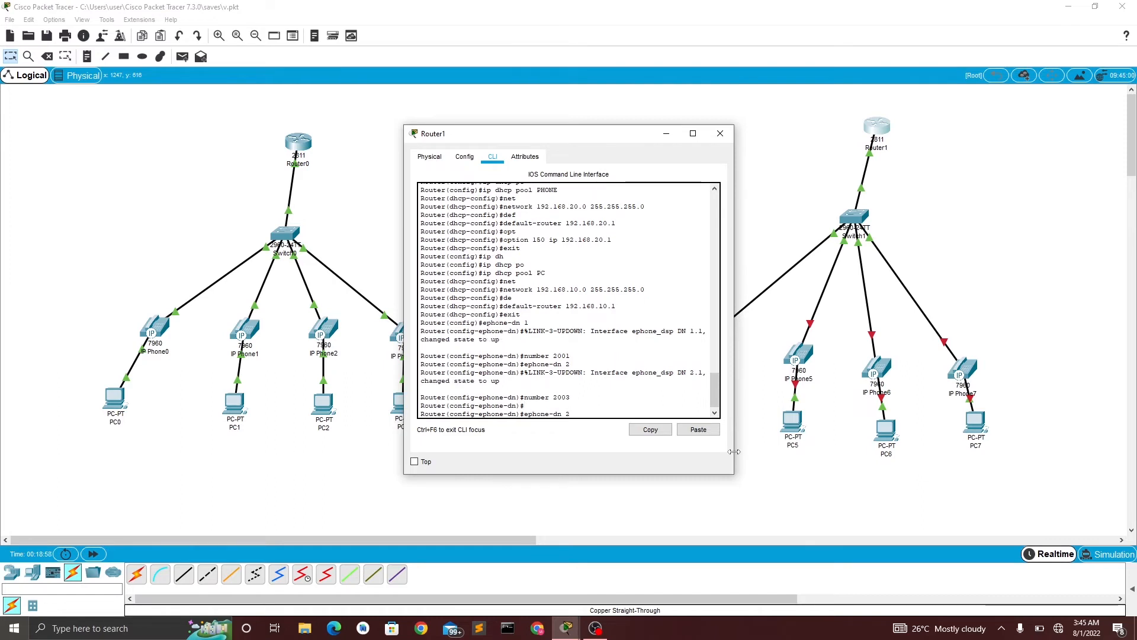
{"action": "key", "text": "BackSpace"}
{"action": "type", "text": "3"}
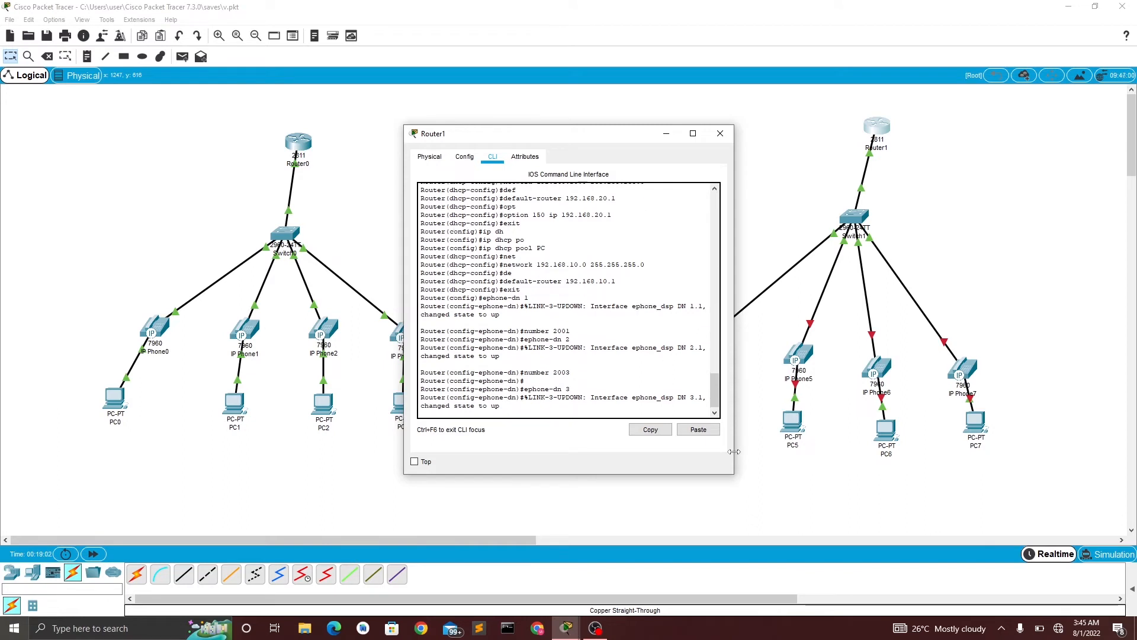
{"action": "key", "text": "Return"}
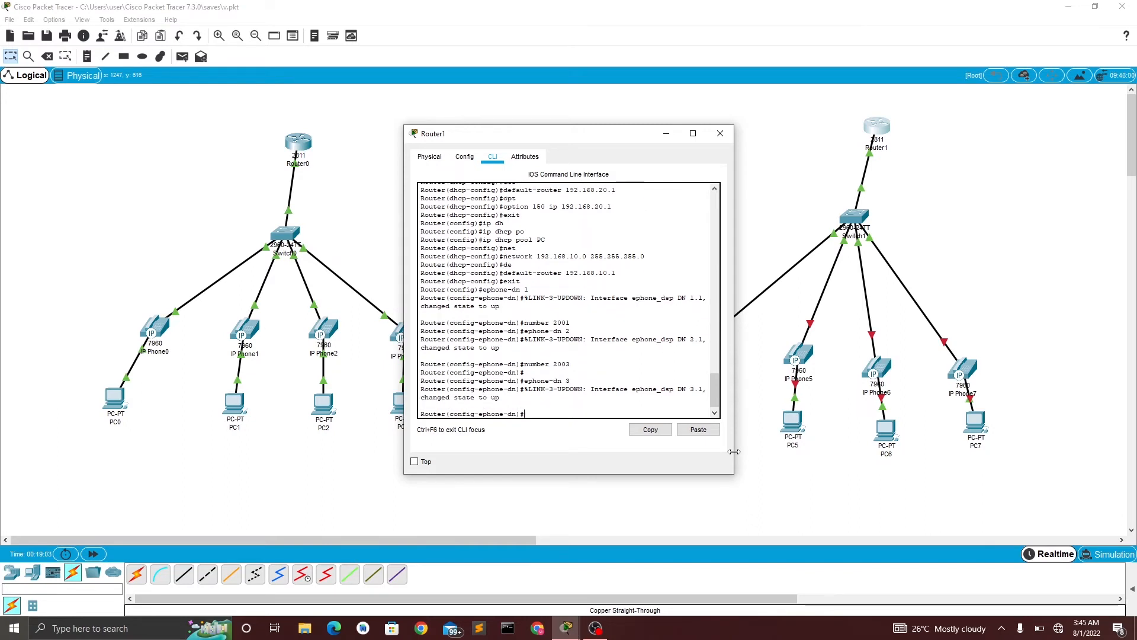
{"action": "key", "text": "Up"}
{"action": "key", "text": "Up"}
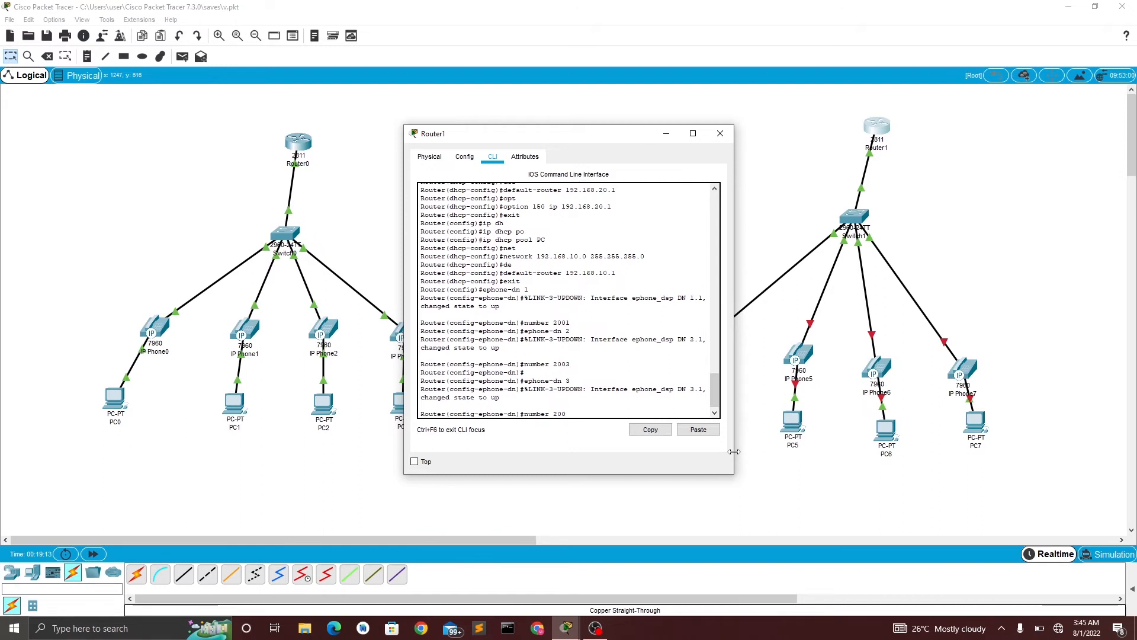
{"action": "type", "text": "4"}
{"action": "key", "text": "Return"}
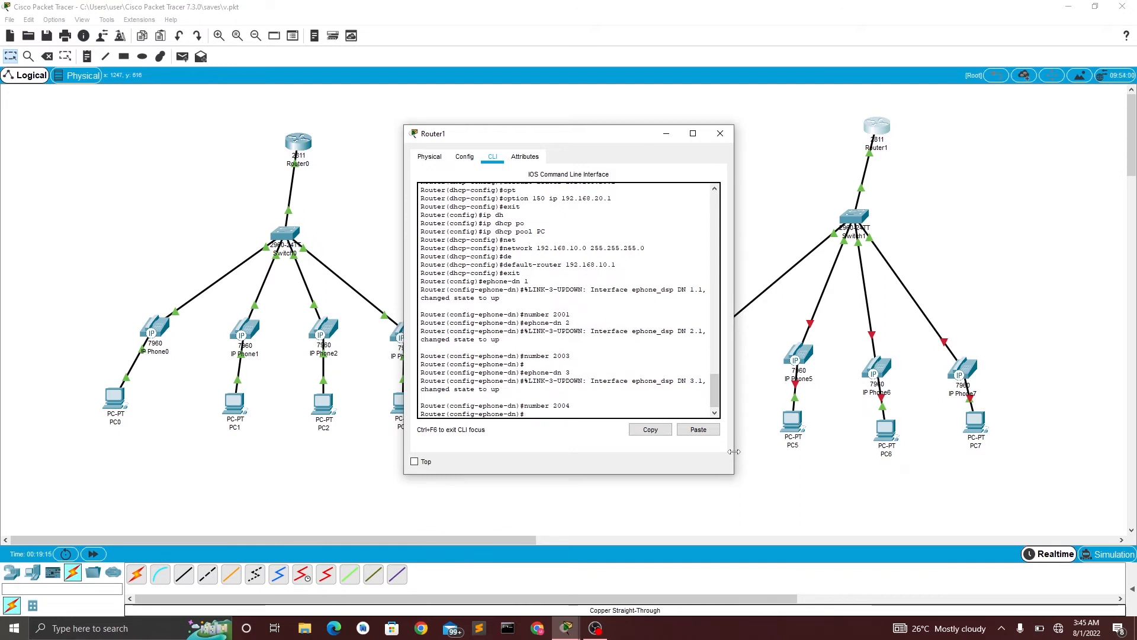
{"action": "key", "text": "Return"}
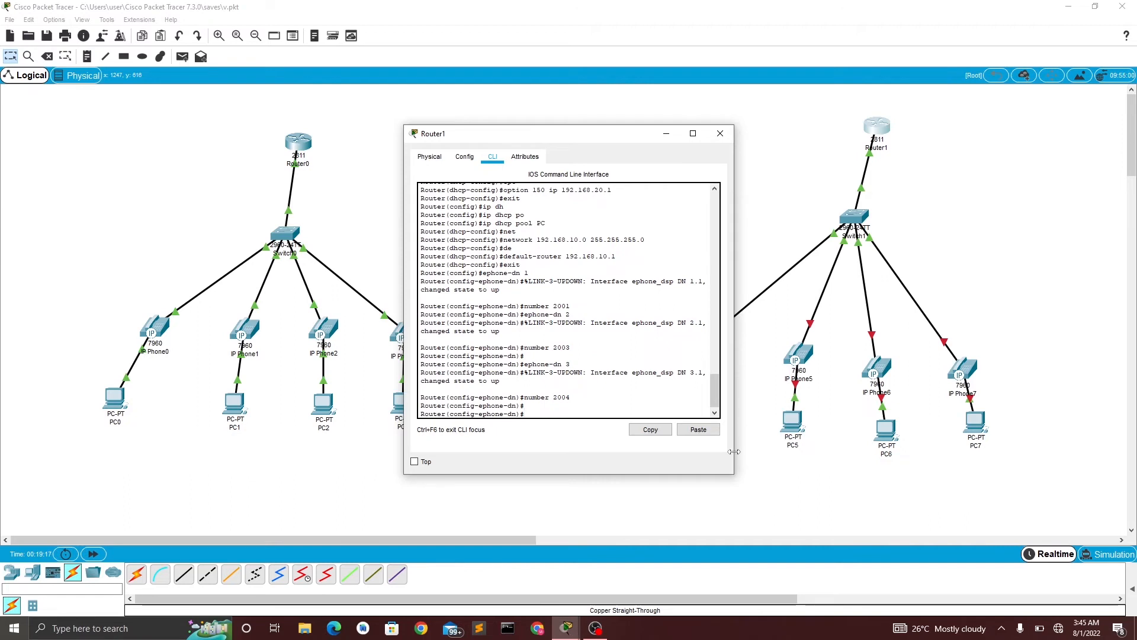
Step: Create ephone-dn 4 with the directory number 2005 and close Router1's configuration window
{"action": "type", "text": "ephone-dn"}
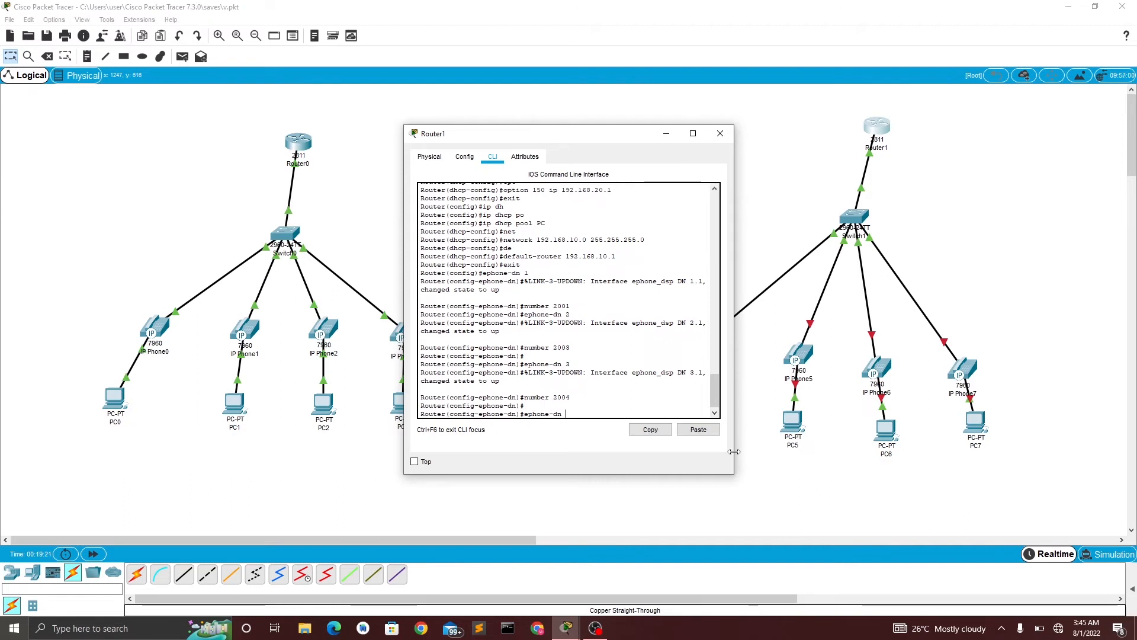
{"action": "type", "text": " 4"}
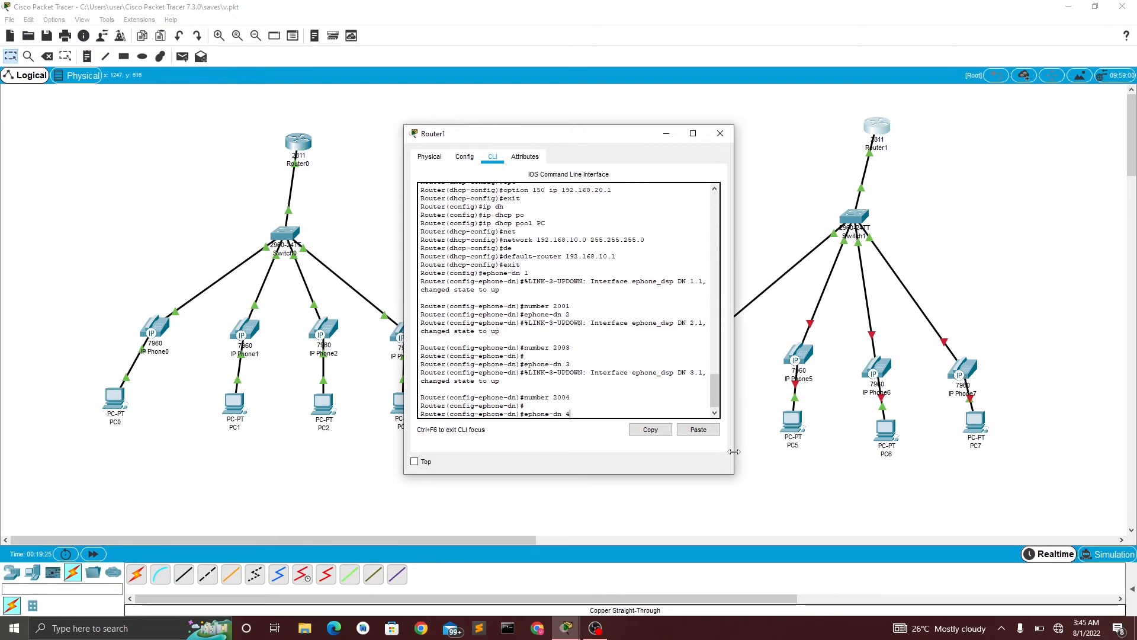
{"action": "key", "text": "Return"}
{"action": "key", "text": "Up"}
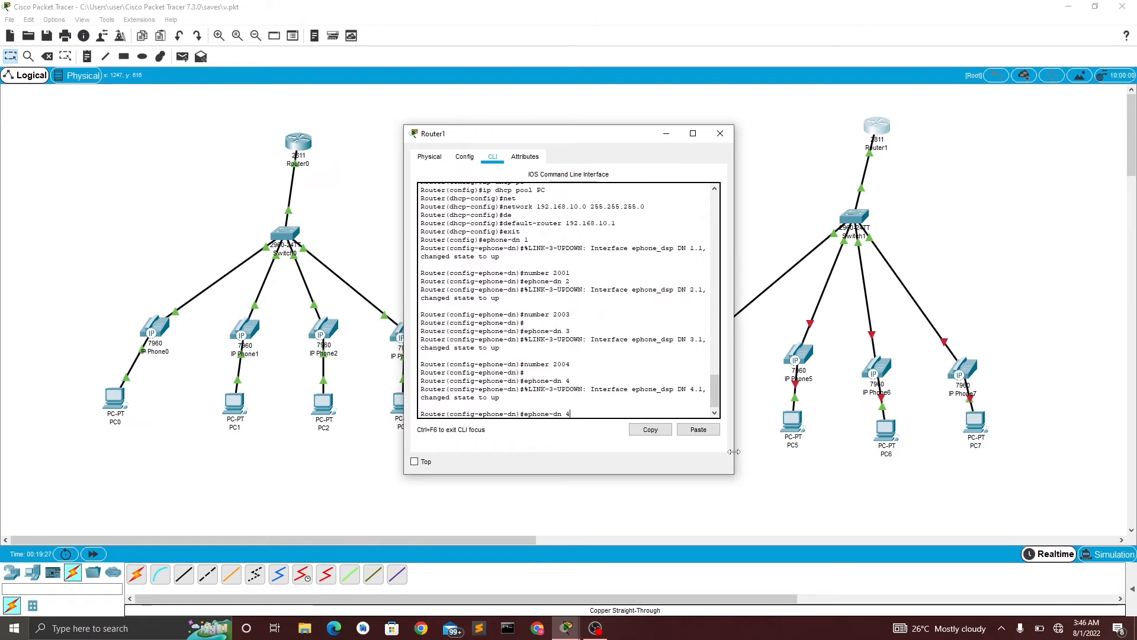
{"action": "key", "text": "Up"}
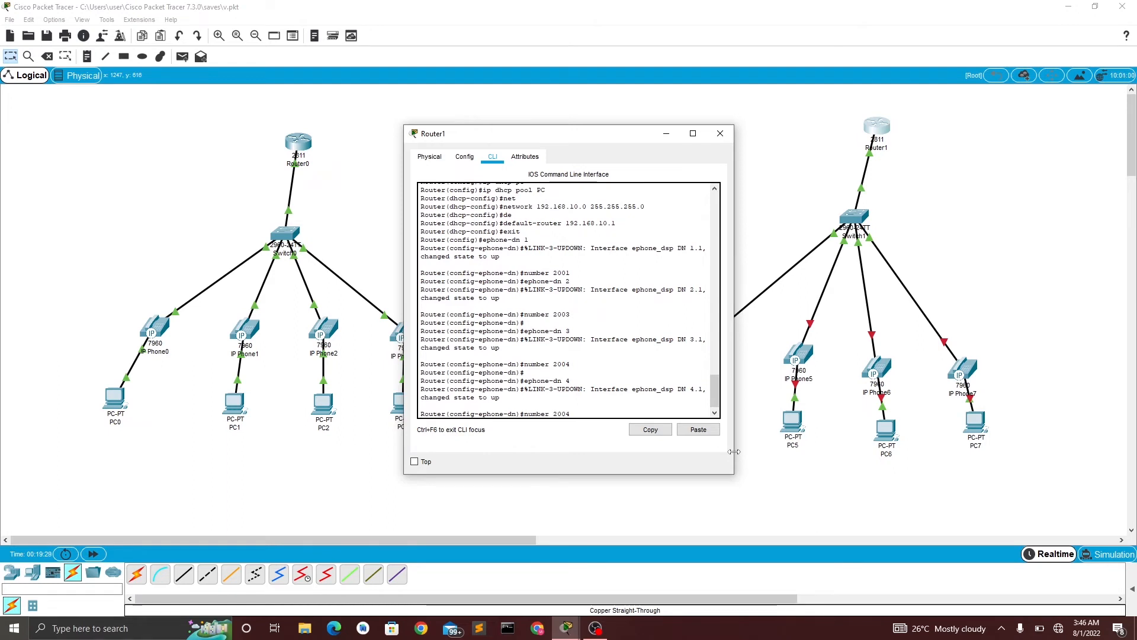
{"action": "key", "text": "BackSpace"}
{"action": "type", "text": "5"}
{"action": "key", "text": "Return"}
{"action": "key", "text": "Return"}
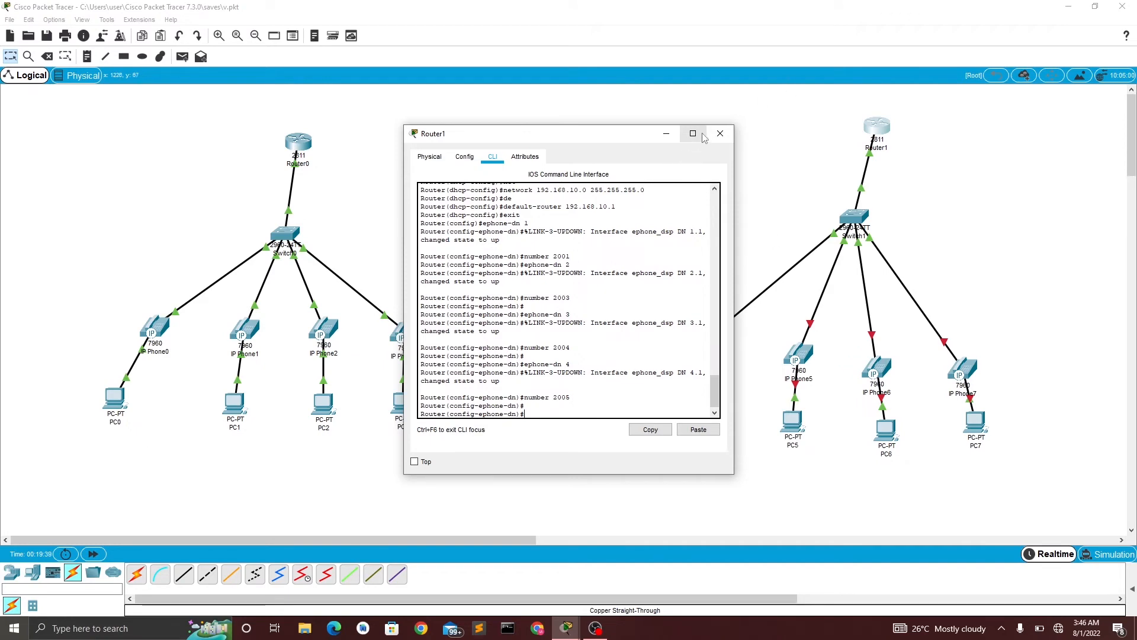
{"action": "left_click", "coordinate": [721, 135]}
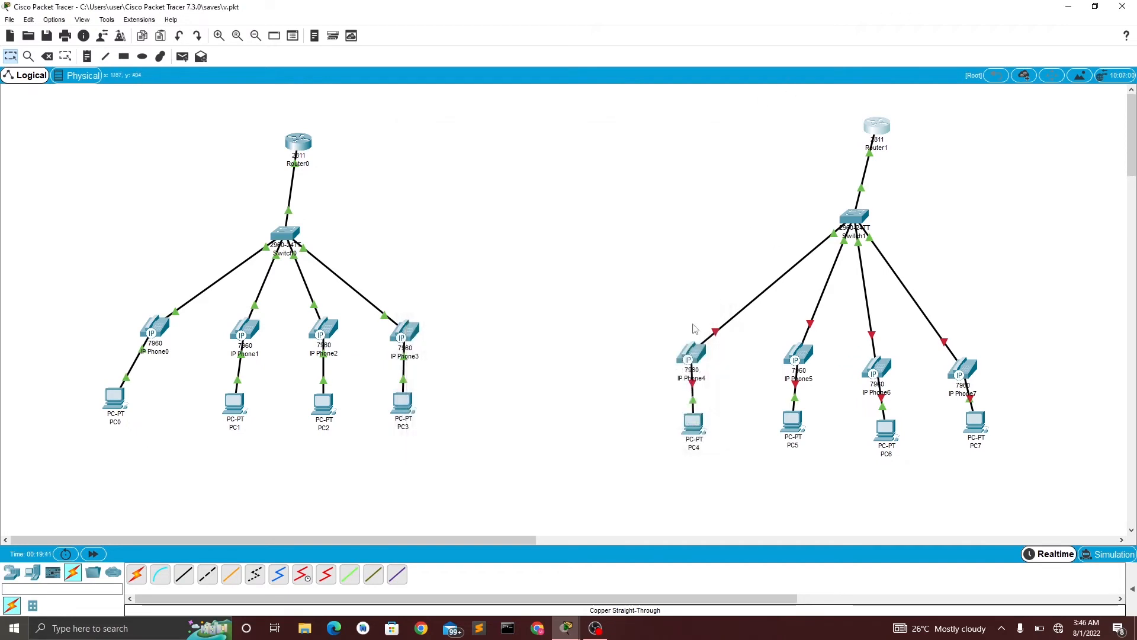
Step: Power IP Phone4 and IP Phone5 by attaching the power adapter to each phone
{"action": "left_click", "coordinate": [694, 349]}
{"action": "left_click_drag", "start_coordinate": [699, 414], "coordinate": [740, 312]}
{"action": "left_click_drag", "start_coordinate": [559, 301], "coordinate": [561, 296]}
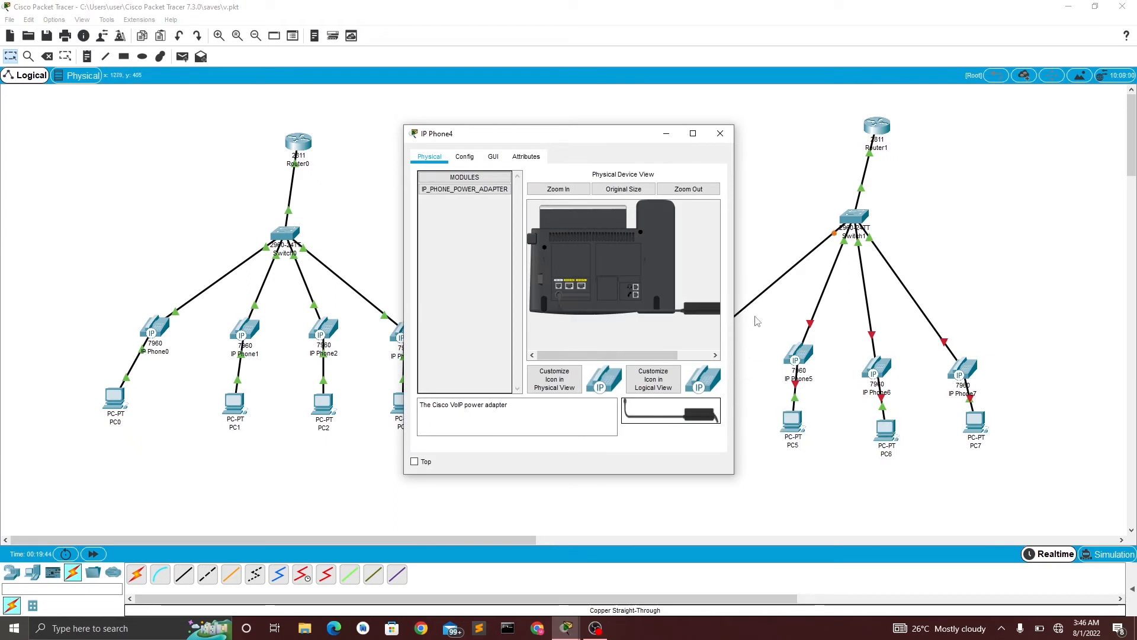
{"action": "left_click", "coordinate": [667, 133]}
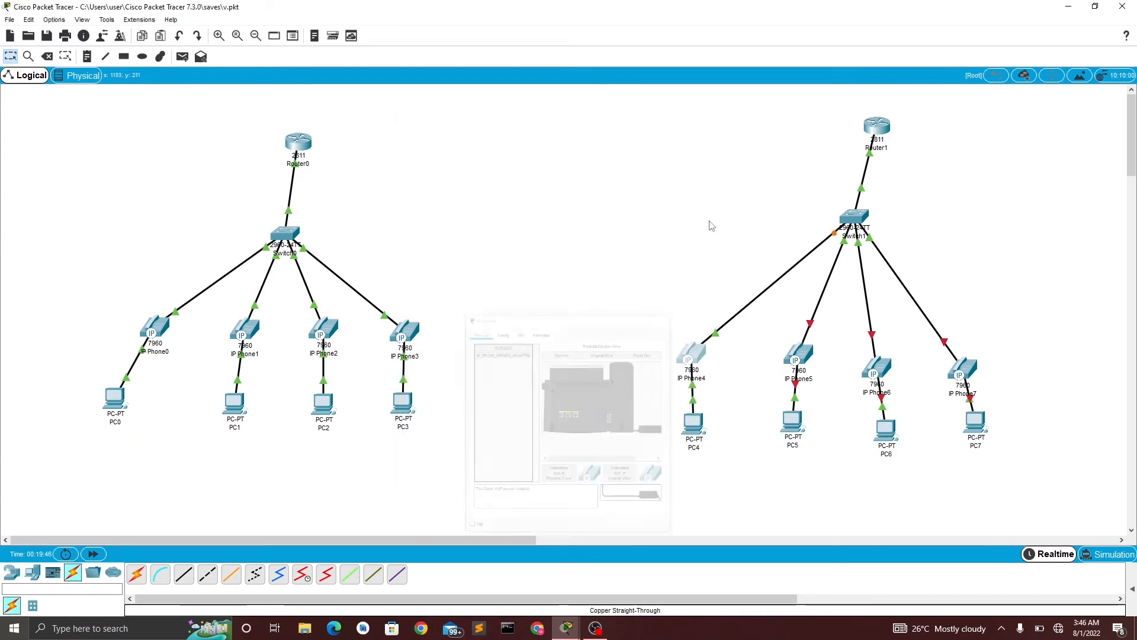
{"action": "left_click", "coordinate": [807, 360]}
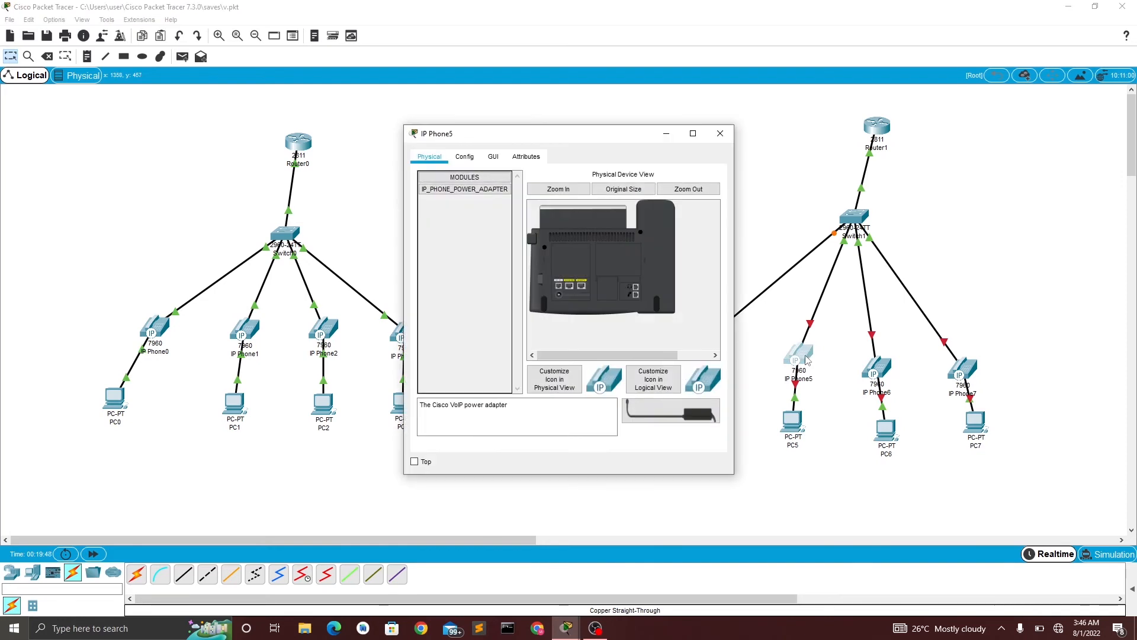
{"action": "left_click_drag", "start_coordinate": [671, 412], "coordinate": [561, 297]}
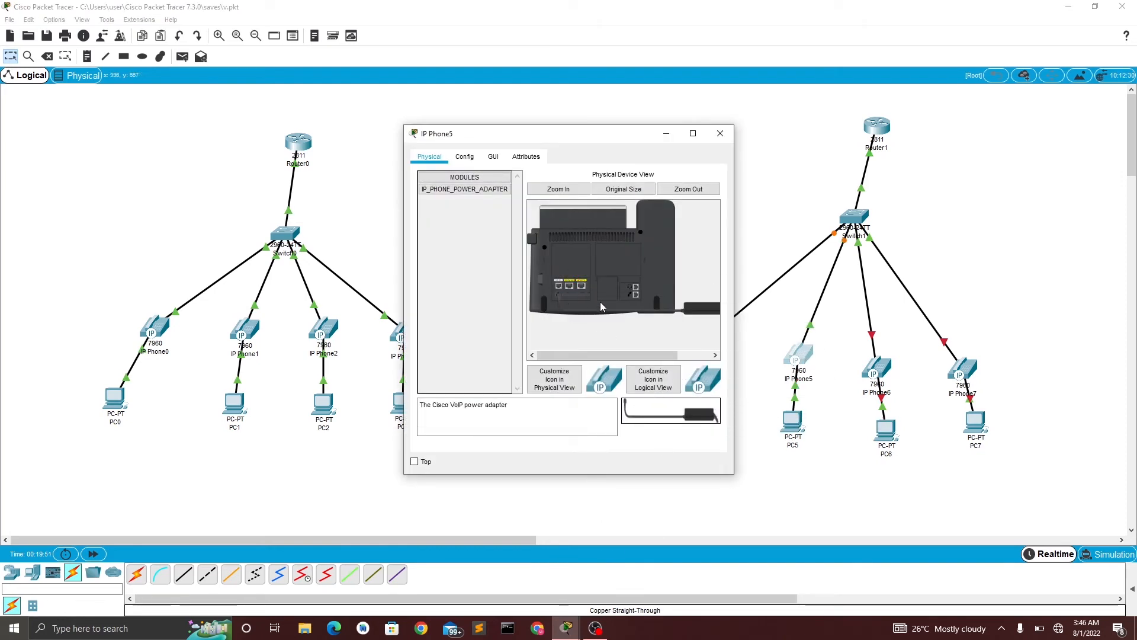
Step: Attach the power adapter to IP Phone6 and IP Phone7 and get their windows out of the way
{"action": "left_click", "coordinate": [886, 364]}
{"action": "left_click_drag", "start_coordinate": [654, 408], "coordinate": [559, 294]}
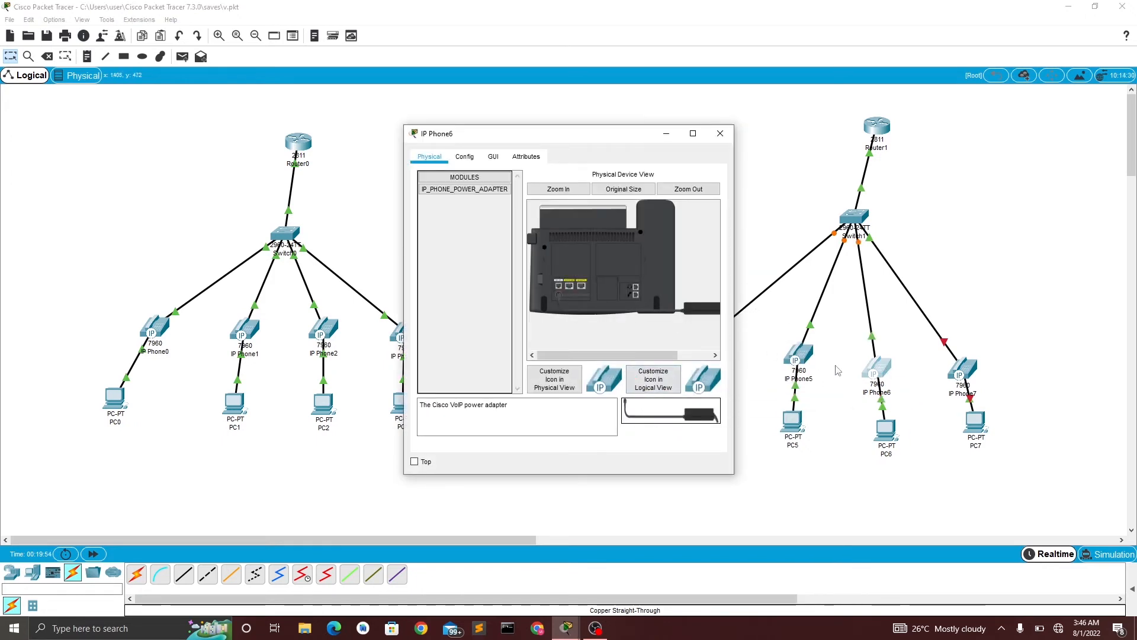
{"action": "left_click", "coordinate": [965, 375]}
{"action": "left_click_drag", "start_coordinate": [675, 411], "coordinate": [558, 297]}
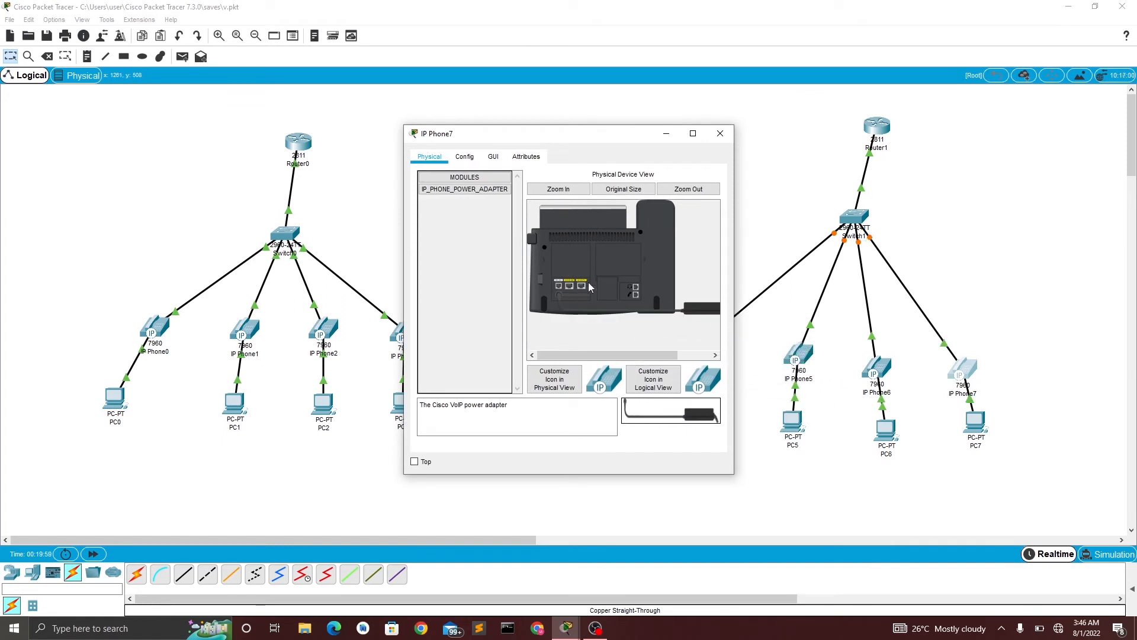
{"action": "left_click", "coordinate": [666, 134]}
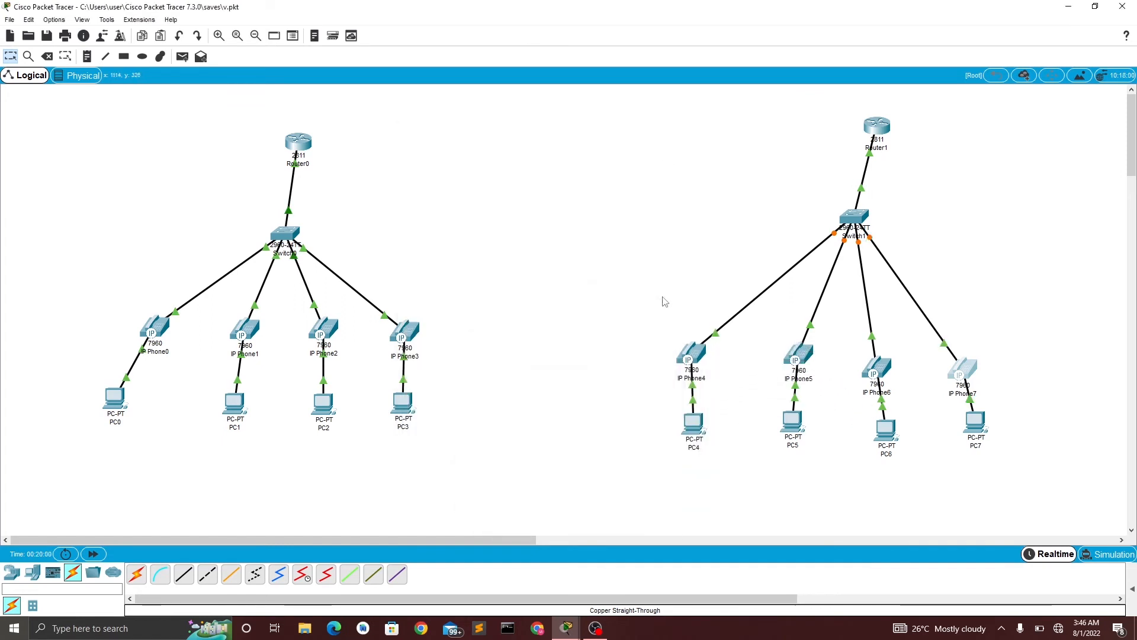
Step: Show the phone displays of IP Phone4 and IP Phone5 to check their registration
{"action": "left_click", "coordinate": [694, 352]}
{"action": "left_click", "coordinate": [493, 156]}
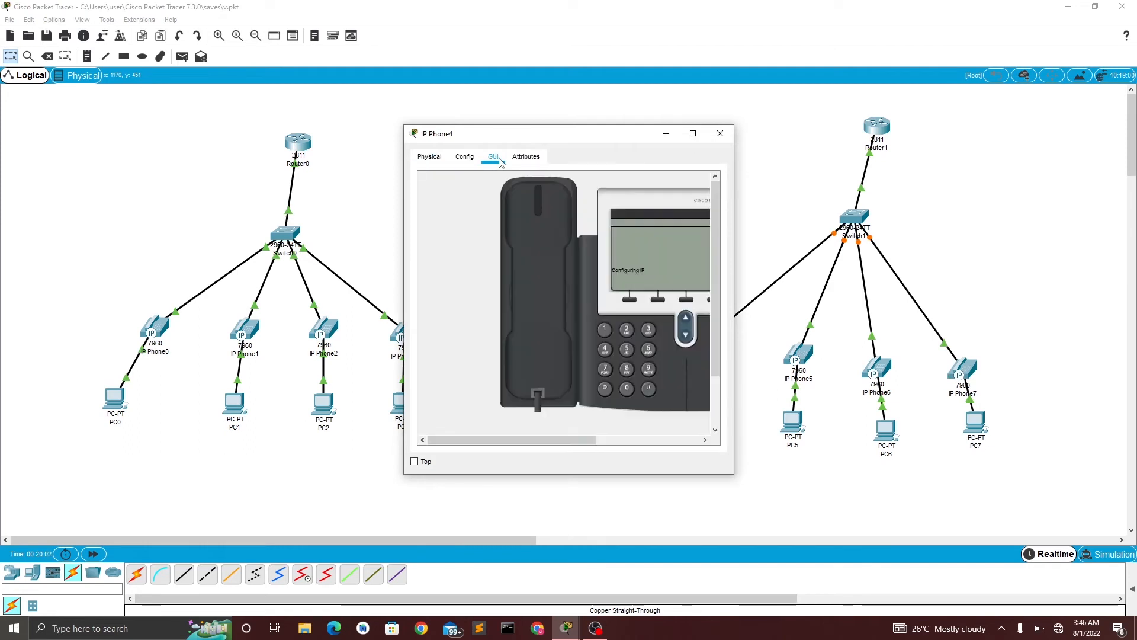
{"action": "left_click_drag", "start_coordinate": [613, 134], "coordinate": [279, 88]}
{"action": "left_click_drag", "start_coordinate": [400, 168], "coordinate": [499, 169]}
{"action": "left_click", "coordinate": [798, 355]}
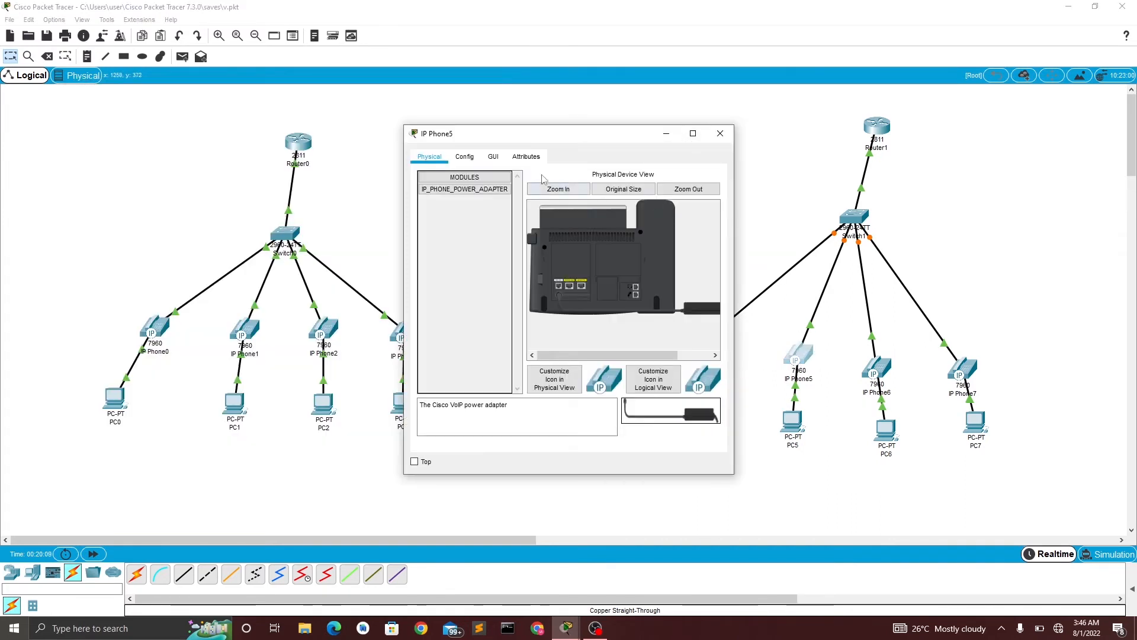
{"action": "left_click", "coordinate": [484, 159]}
{"action": "left_click_drag", "start_coordinate": [516, 135], "coordinate": [545, 116]}
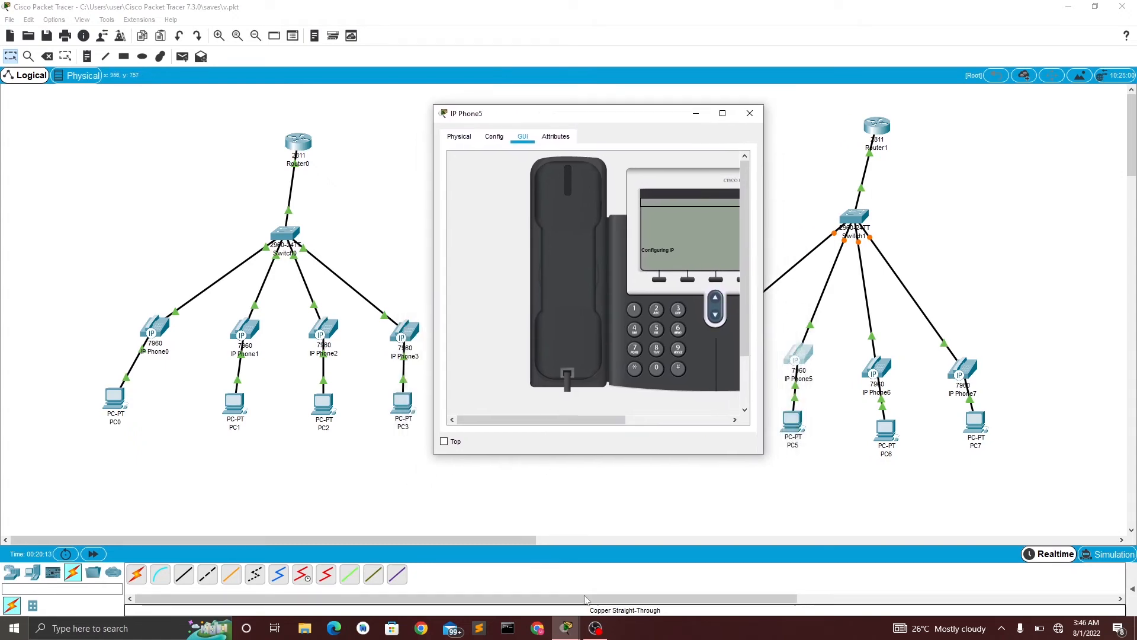
Step: Close the open windows of IP Phone2, IP Phone4, IP Phone5, IP Phone6 and IP Phone7
{"action": "mouse_move", "coordinate": [597, 633]}
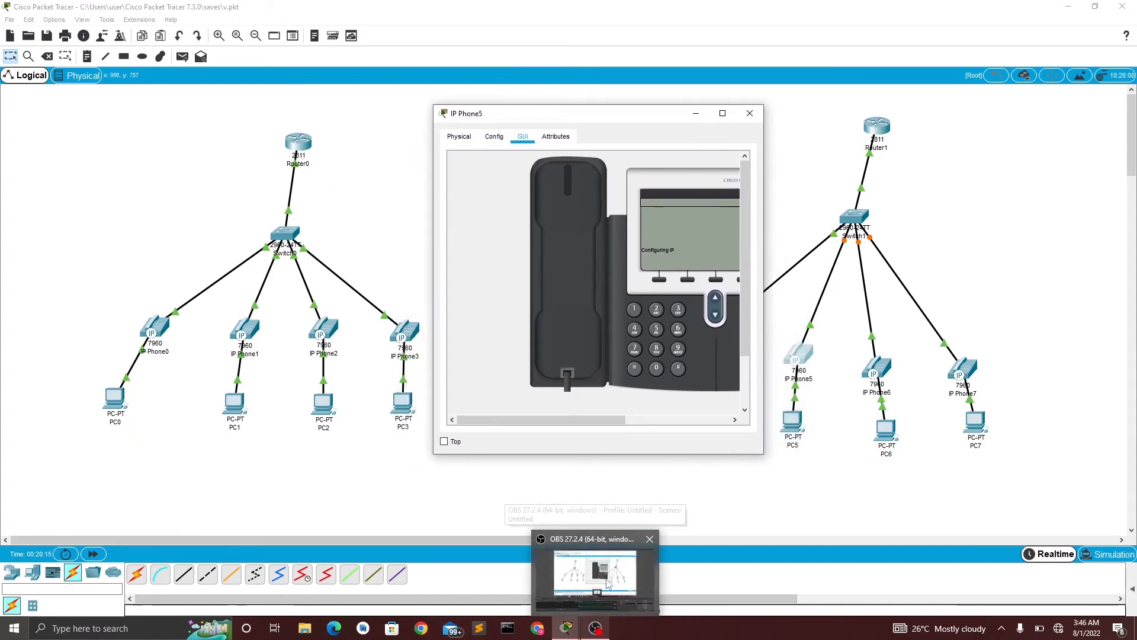
{"action": "left_click", "coordinate": [596, 605]}
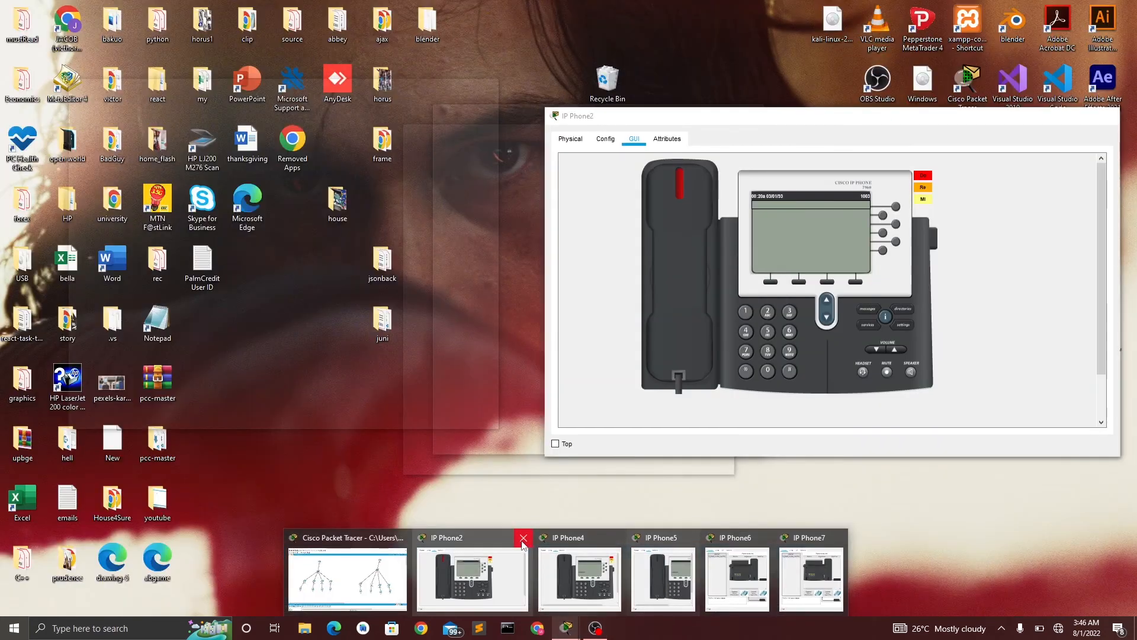
{"action": "left_click", "coordinate": [520, 538]}
{"action": "left_click", "coordinate": [556, 538]}
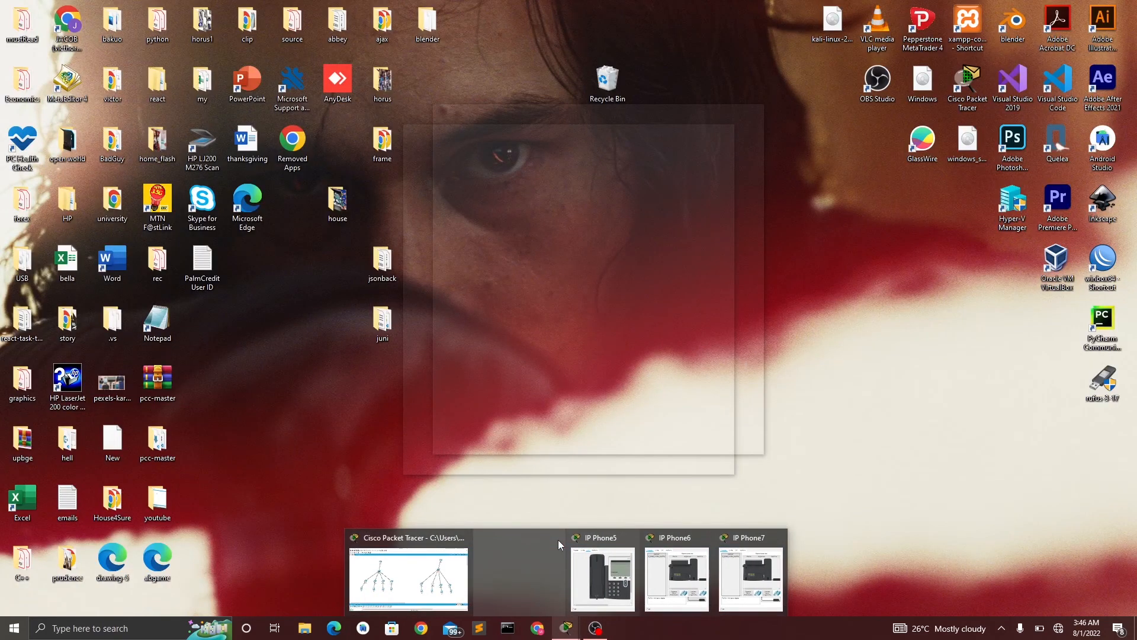
{"action": "left_click", "coordinate": [584, 537]}
{"action": "left_click", "coordinate": [618, 537]}
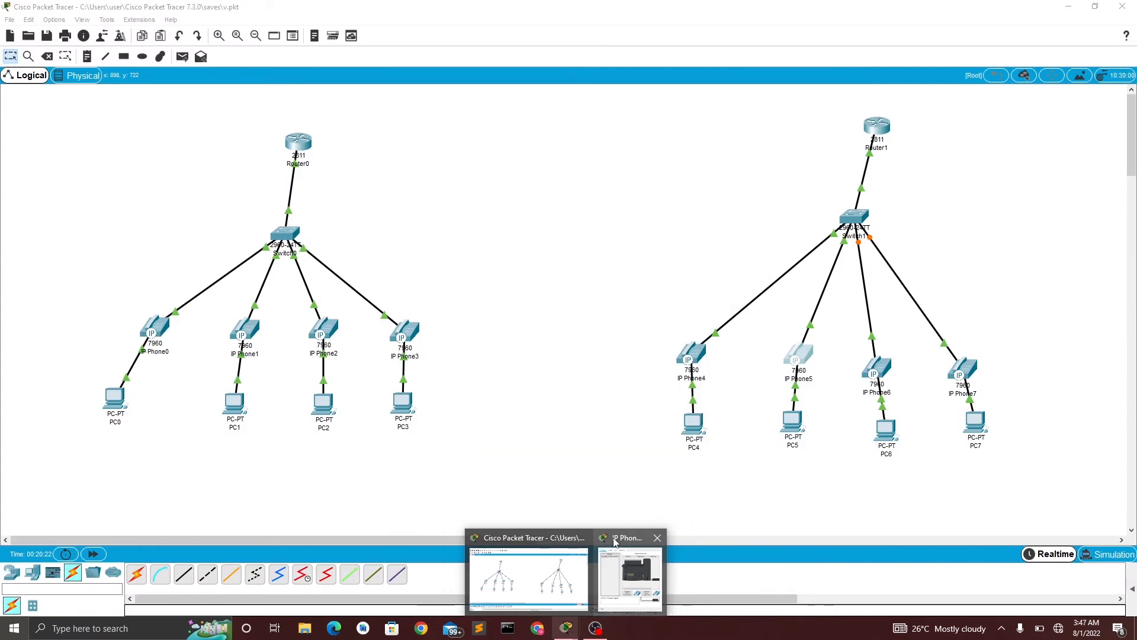
{"action": "left_click", "coordinate": [655, 539]}
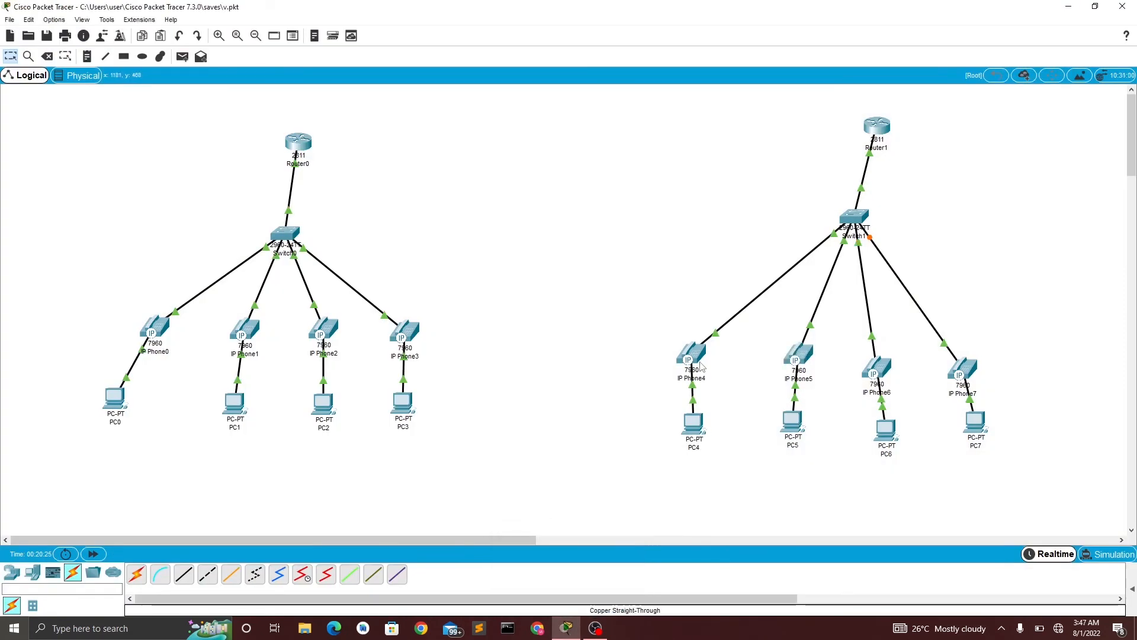
Step: Show the phone displays of IP Phone4 and IP Phone5 side by side to check their registration
{"action": "left_click", "coordinate": [691, 354]}
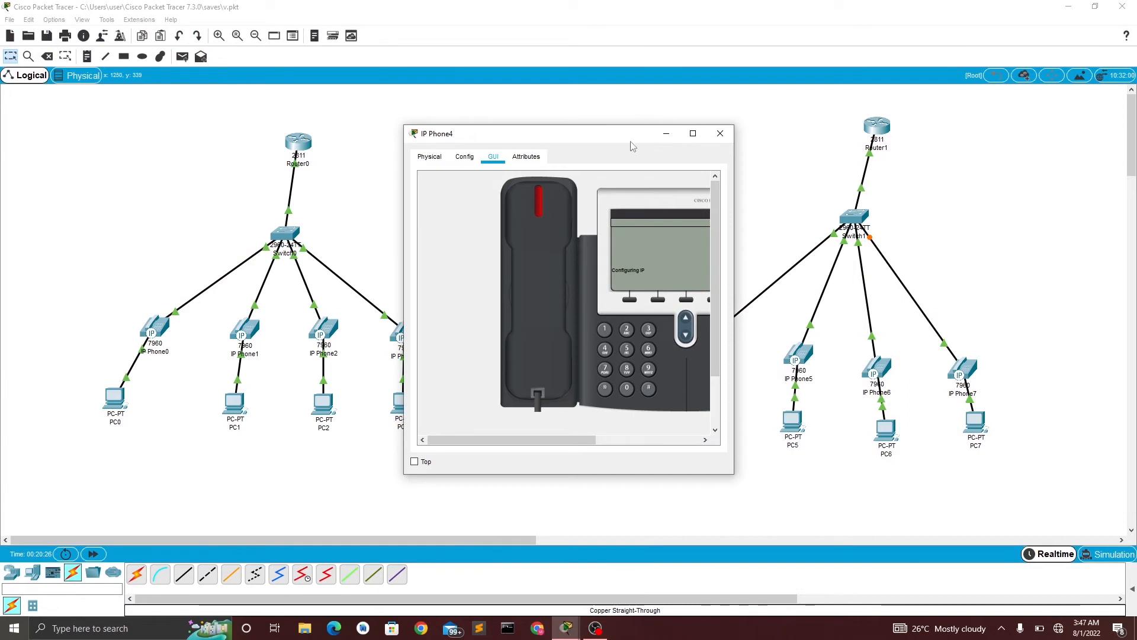
{"action": "left_click_drag", "start_coordinate": [631, 145], "coordinate": [255, 113]}
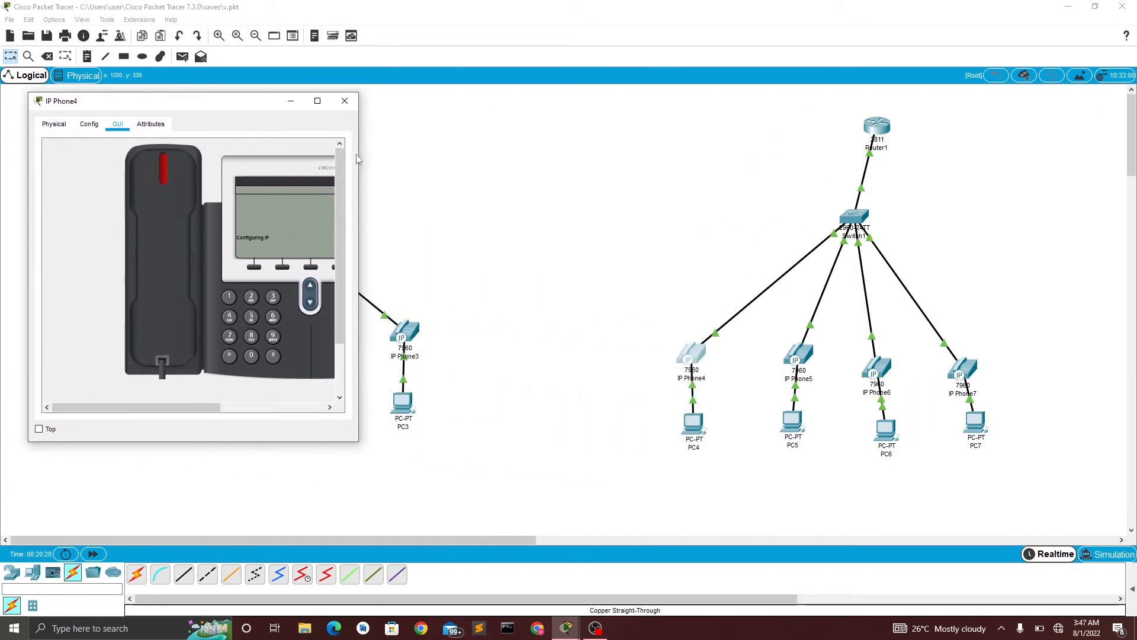
{"action": "left_click_drag", "start_coordinate": [359, 154], "coordinate": [388, 154]}
{"action": "left_click", "coordinate": [374, 102]}
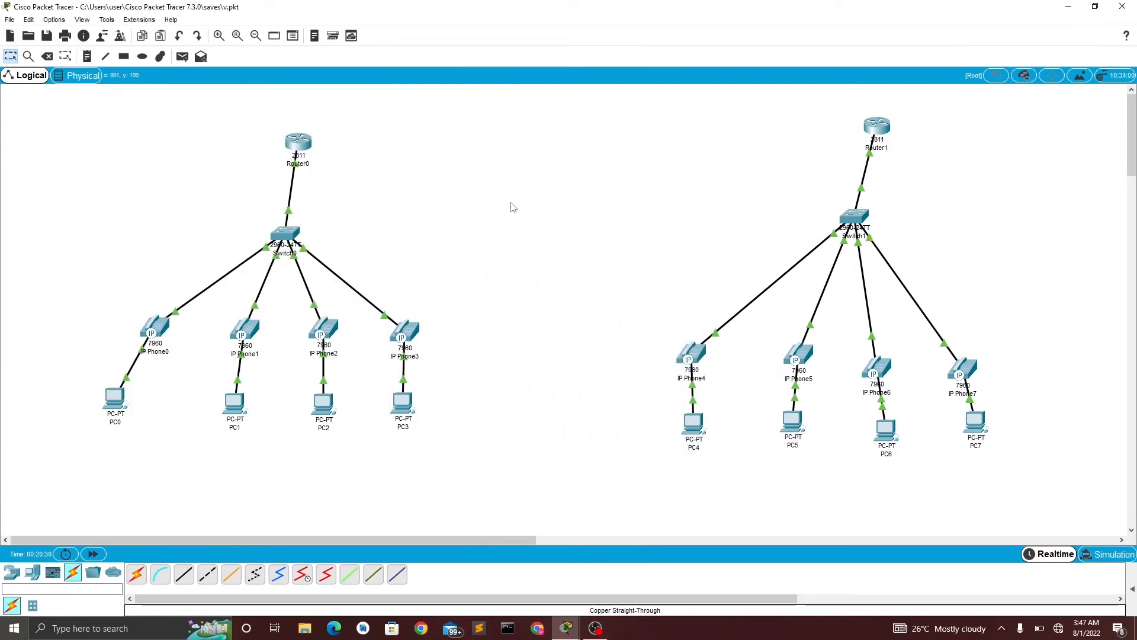
{"action": "left_click", "coordinate": [804, 359]}
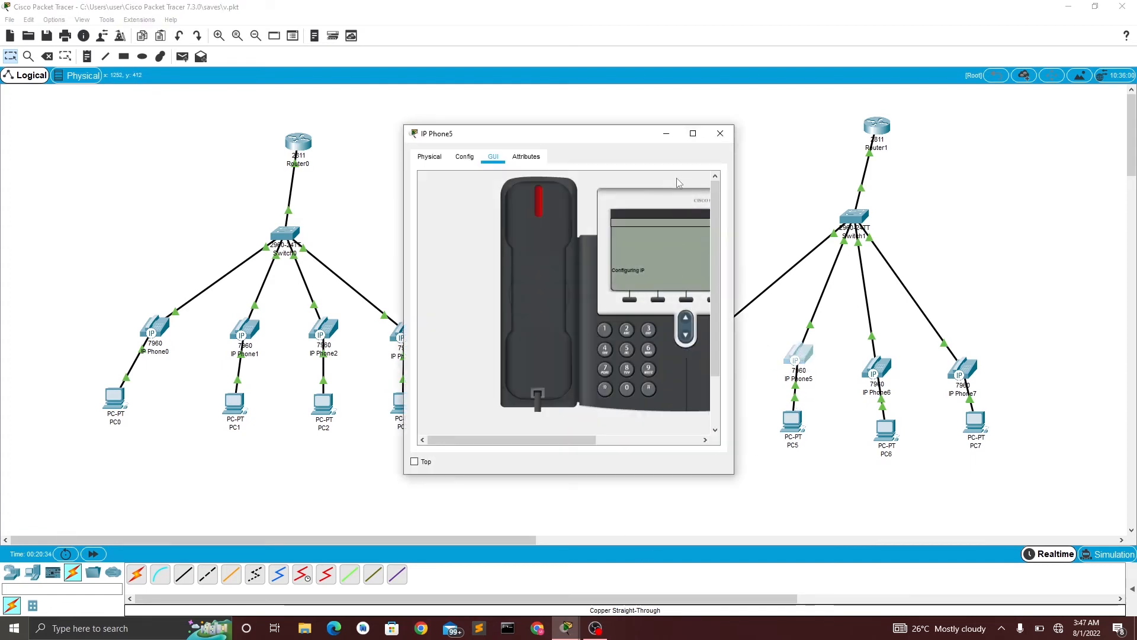
{"action": "left_click_drag", "start_coordinate": [628, 135], "coordinate": [648, 131]}
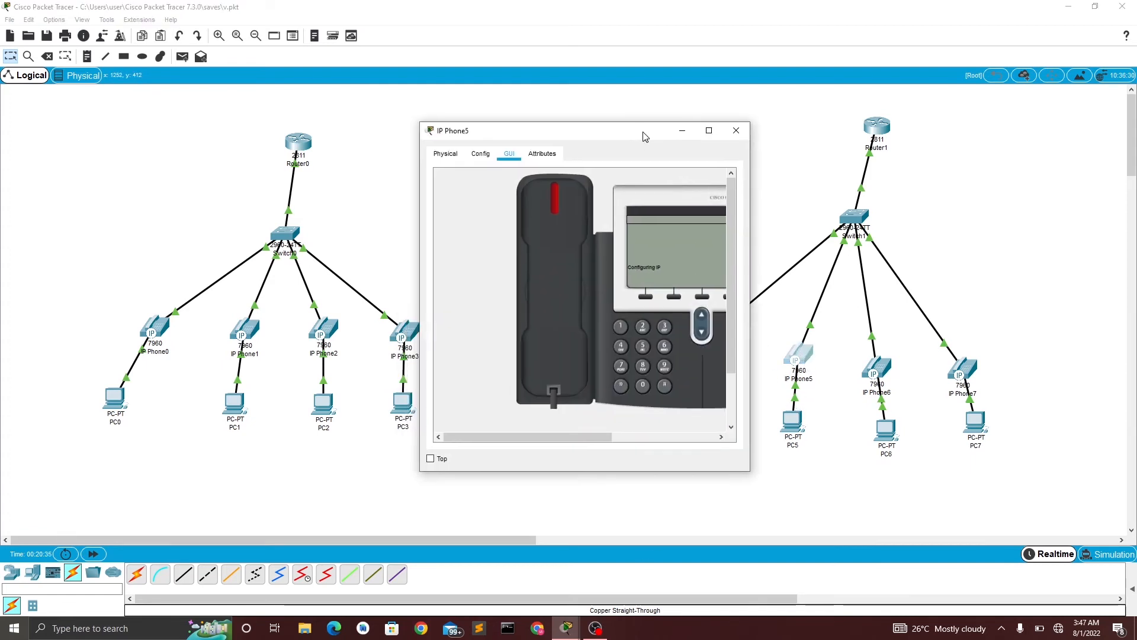
{"action": "mouse_move", "coordinate": [573, 627]}
{"action": "left_click", "coordinate": [582, 597]}
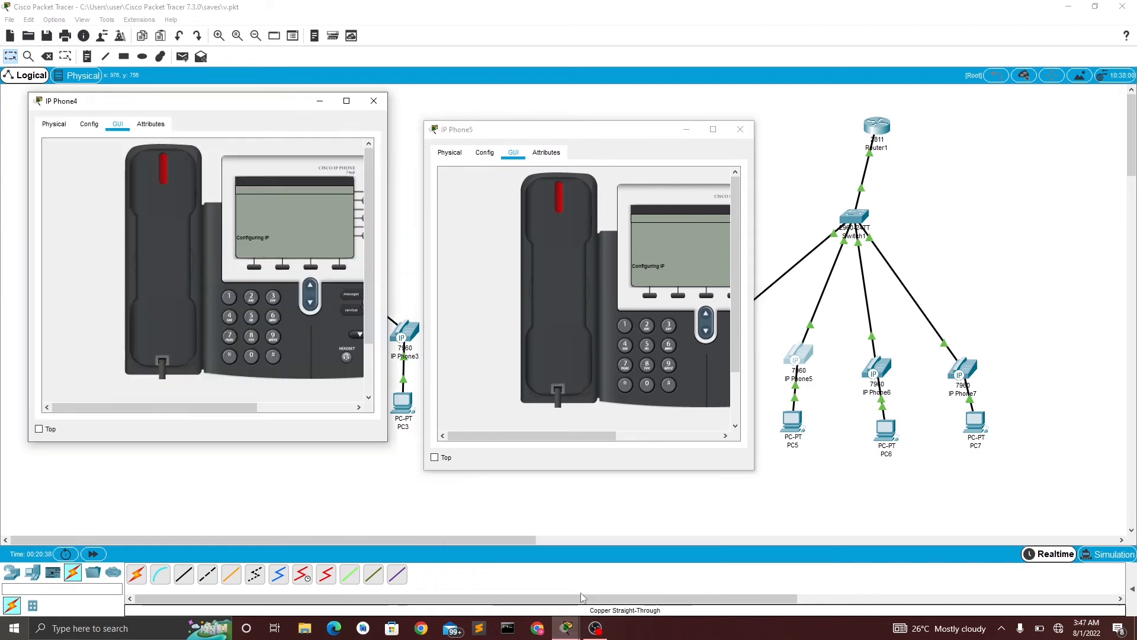
Step: Show IP Phone6's display beside those of IP Phone4 and IP Phone5, and widen the windows enough to read each extension number
{"action": "left_click", "coordinate": [888, 373]}
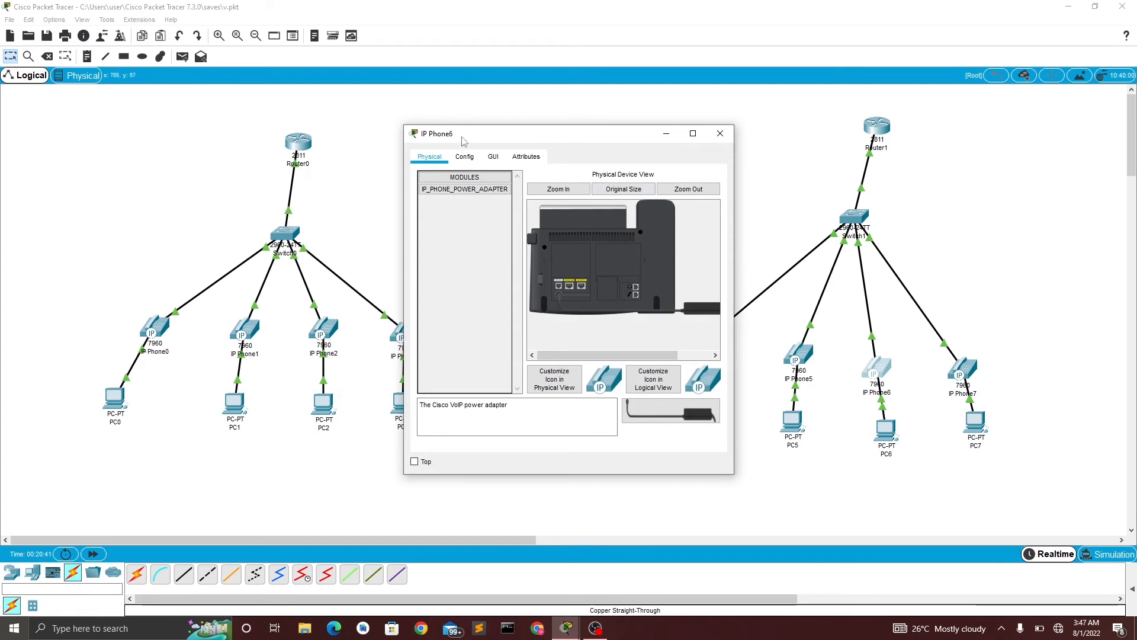
{"action": "left_click", "coordinate": [492, 156]}
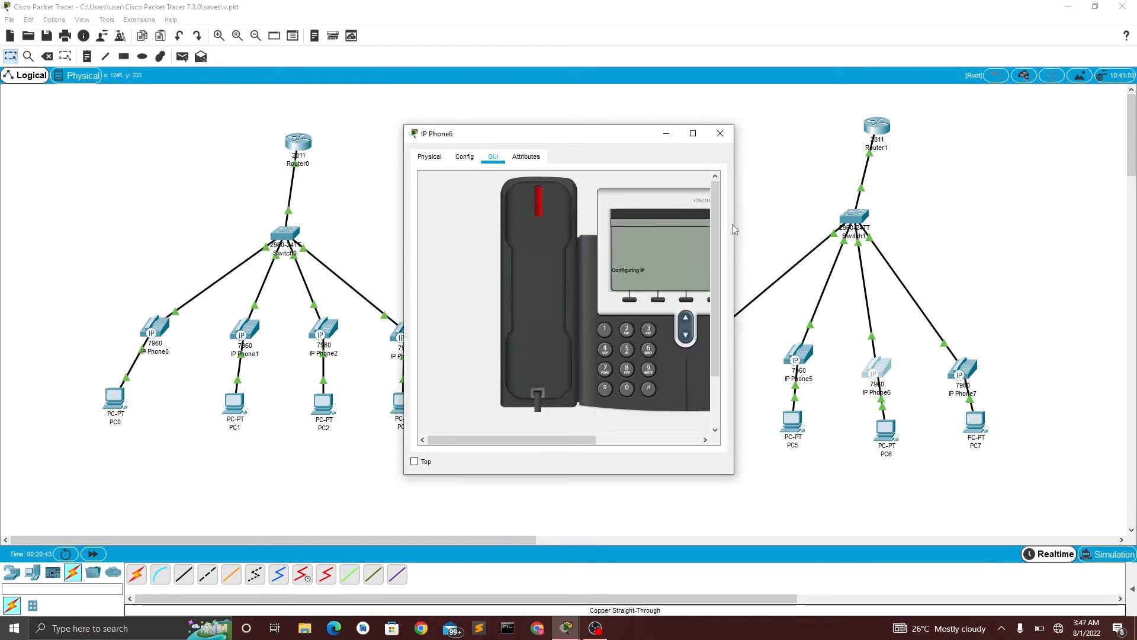
{"action": "left_click_drag", "start_coordinate": [734, 229], "coordinate": [806, 230]}
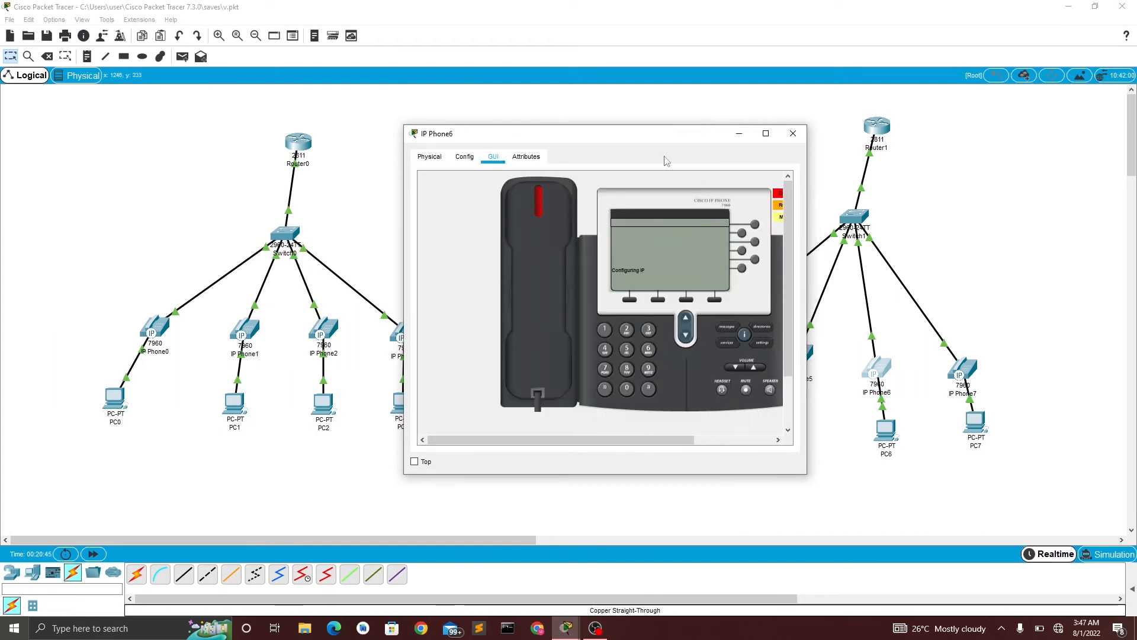
{"action": "left_click_drag", "start_coordinate": [665, 140], "coordinate": [866, 140]}
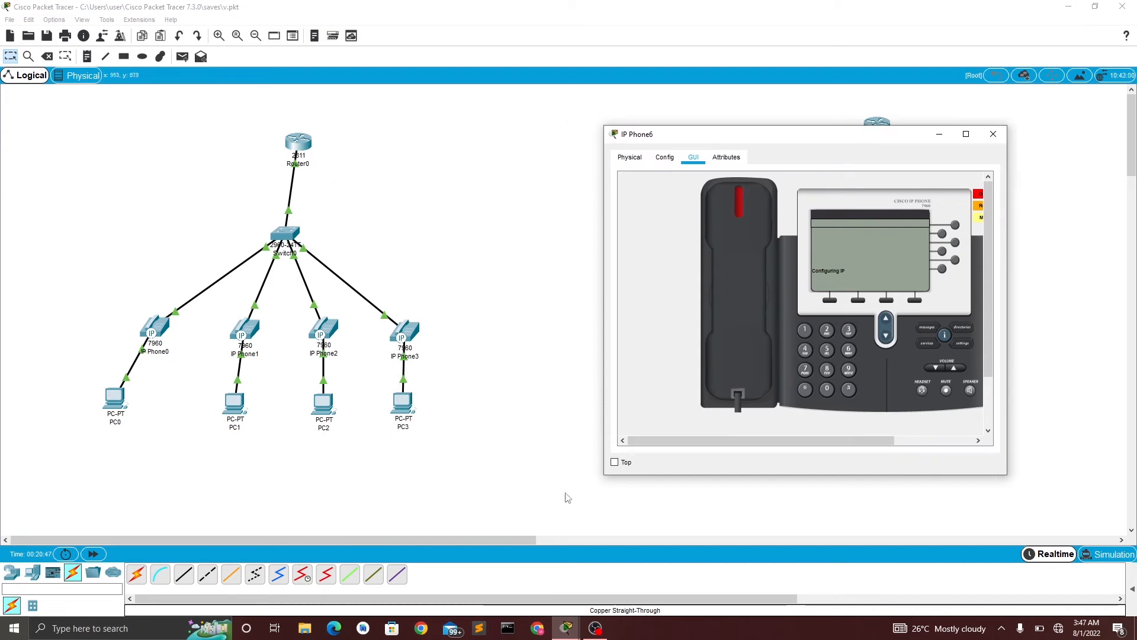
{"action": "mouse_move", "coordinate": [565, 627]}
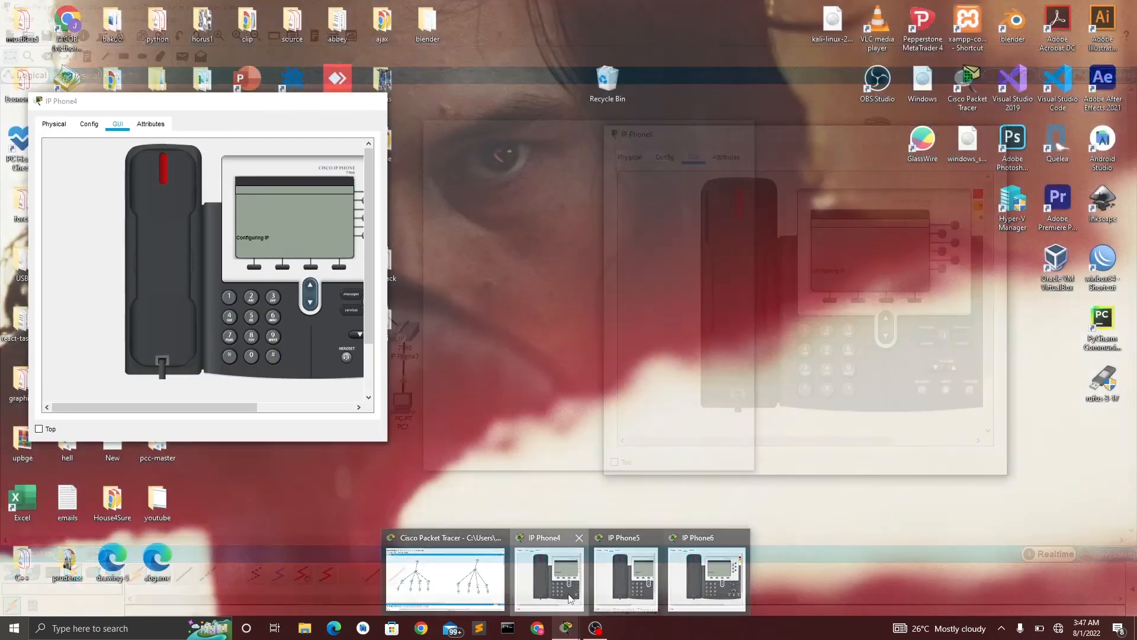
{"action": "left_click", "coordinate": [570, 598]}
{"action": "mouse_move", "coordinate": [570, 633]}
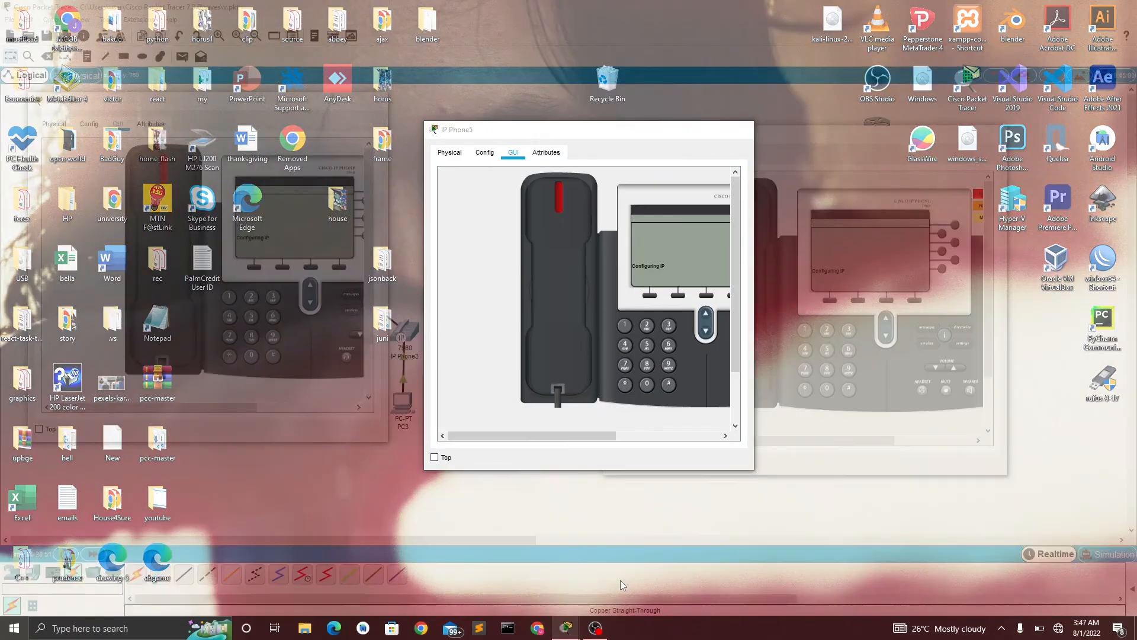
{"action": "left_click", "coordinate": [621, 580]}
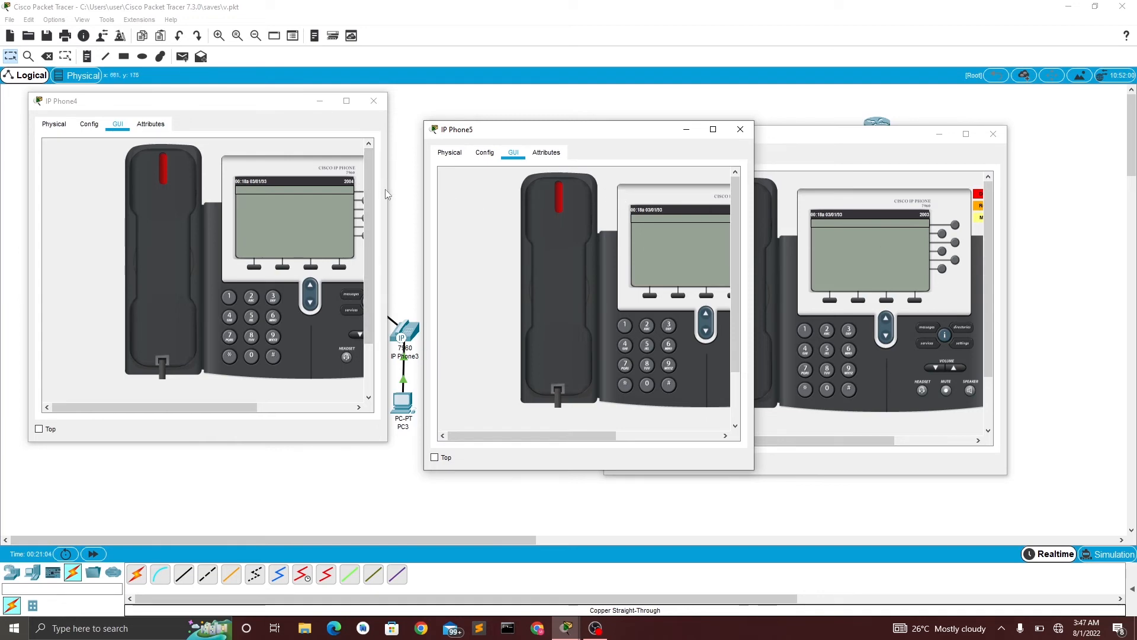
{"action": "left_click_drag", "start_coordinate": [389, 190], "coordinate": [404, 190]}
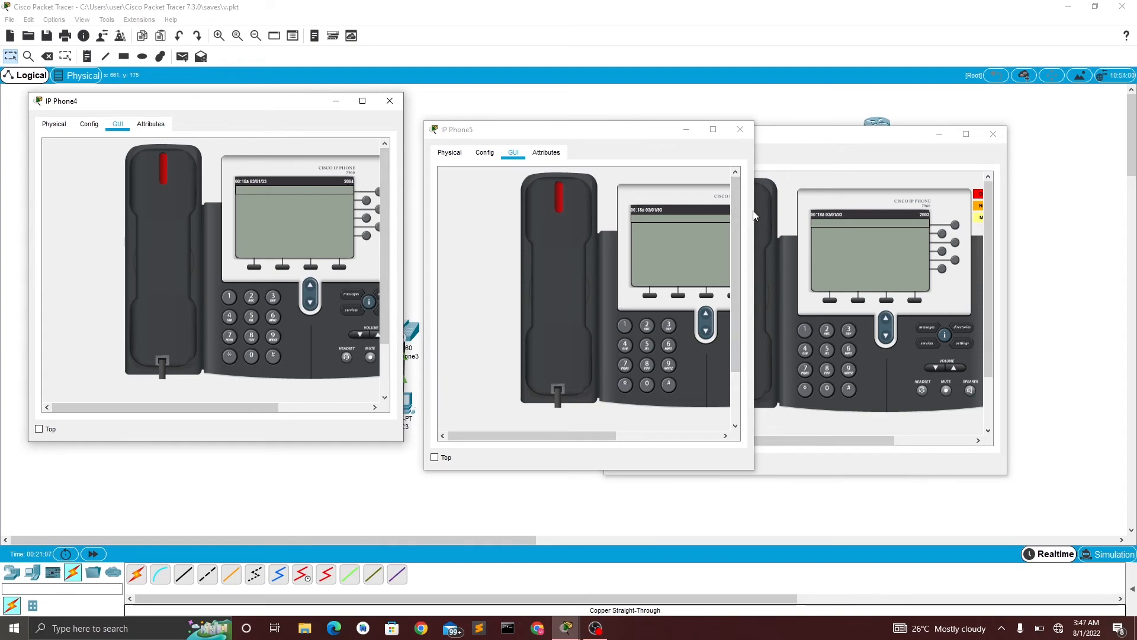
{"action": "left_click_drag", "start_coordinate": [755, 210], "coordinate": [796, 214]}
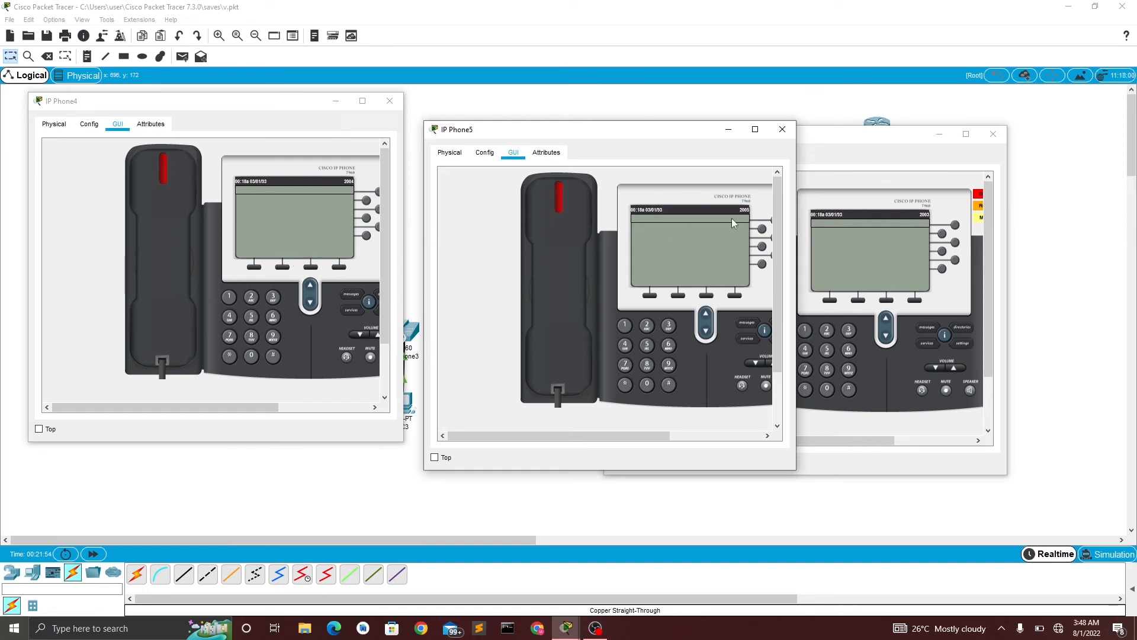
Step: Call extension 2005 from IP Phone4, answer on IP Phone5, and hang up both handsets
{"action": "left_click", "coordinate": [251, 296]}
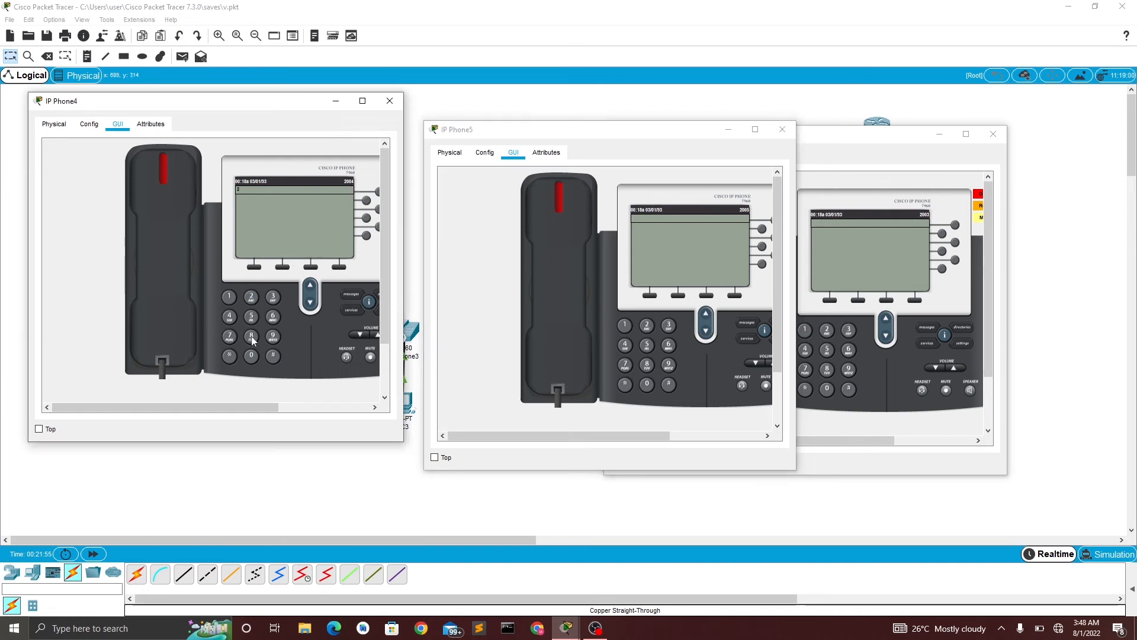
{"action": "left_click", "coordinate": [251, 355]}
{"action": "left_click", "coordinate": [251, 355]}
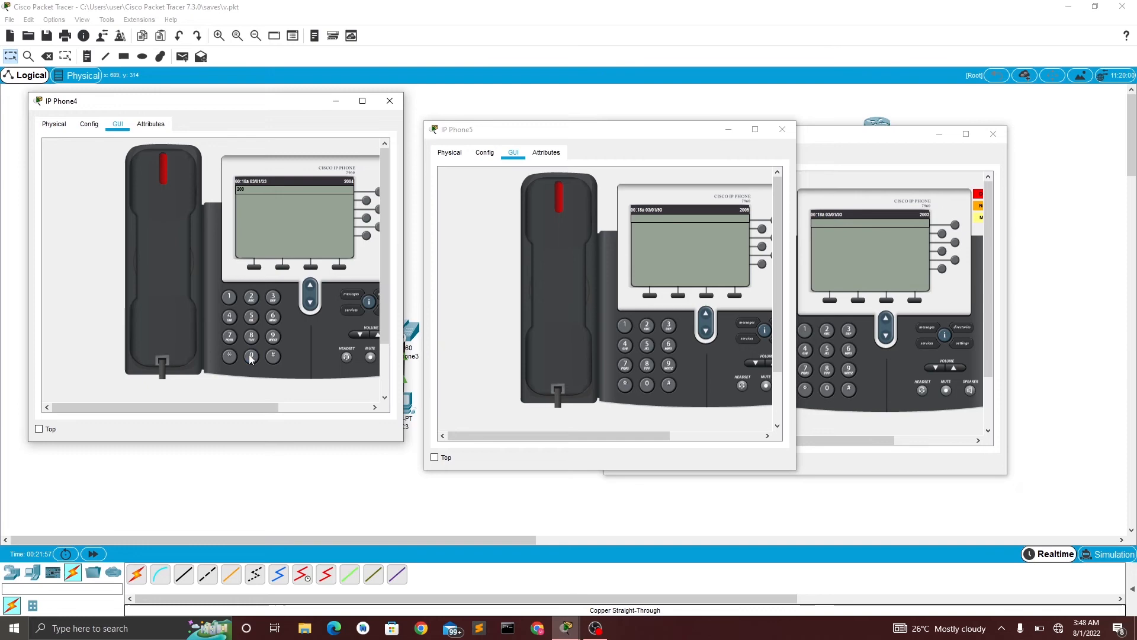
{"action": "left_click", "coordinate": [249, 319]}
{"action": "left_click", "coordinate": [172, 286]}
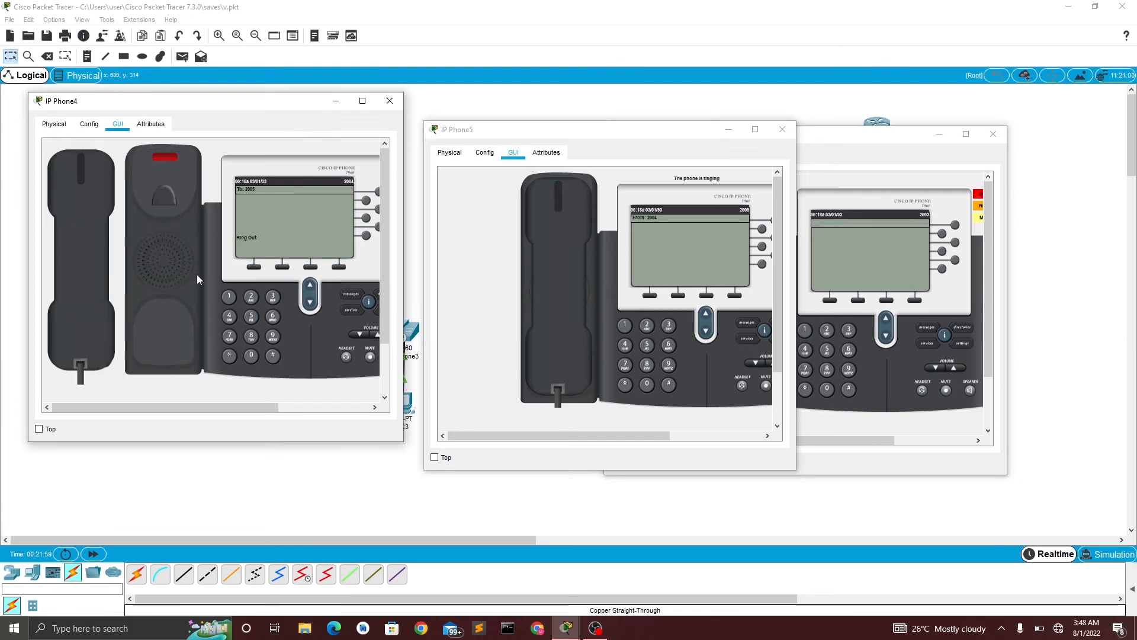
{"action": "left_click", "coordinate": [576, 247]}
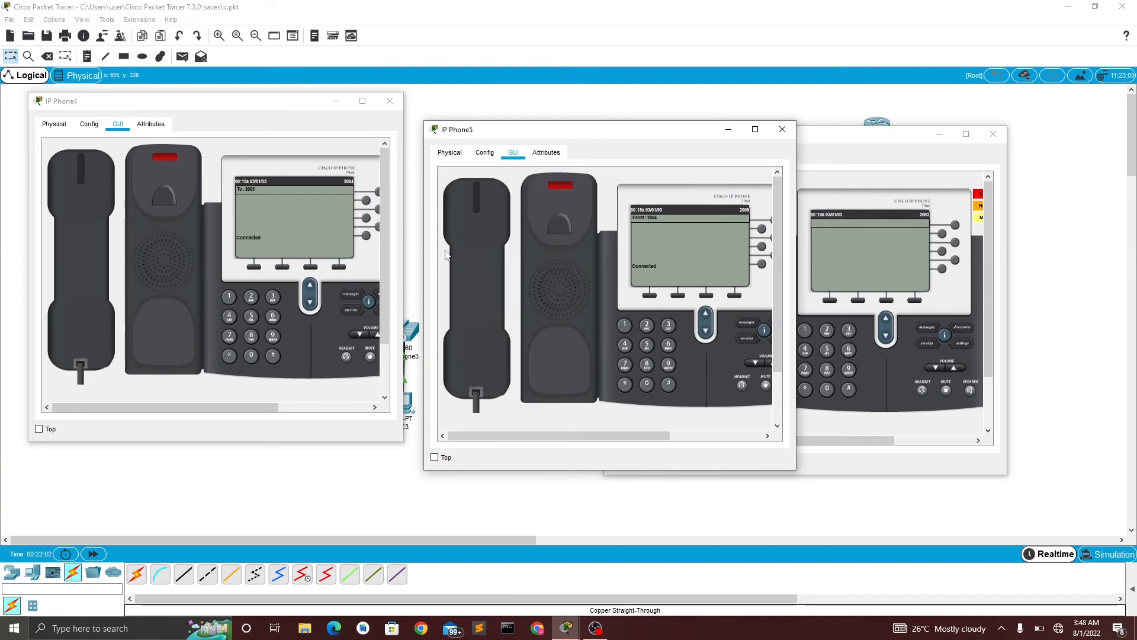
{"action": "left_click", "coordinate": [154, 244]}
{"action": "left_click", "coordinate": [502, 280]}
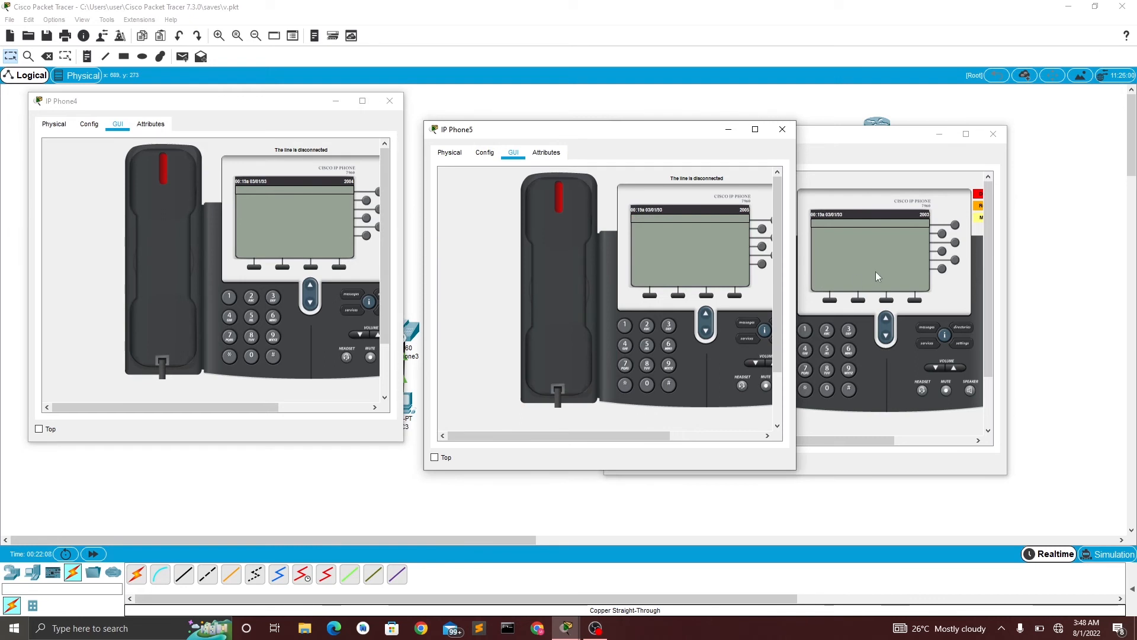
Step: Call extension 2005 from IP Phone6, answer on IP Phone5, and end the call by hanging up IP Phone5
{"action": "left_click", "coordinate": [828, 332]}
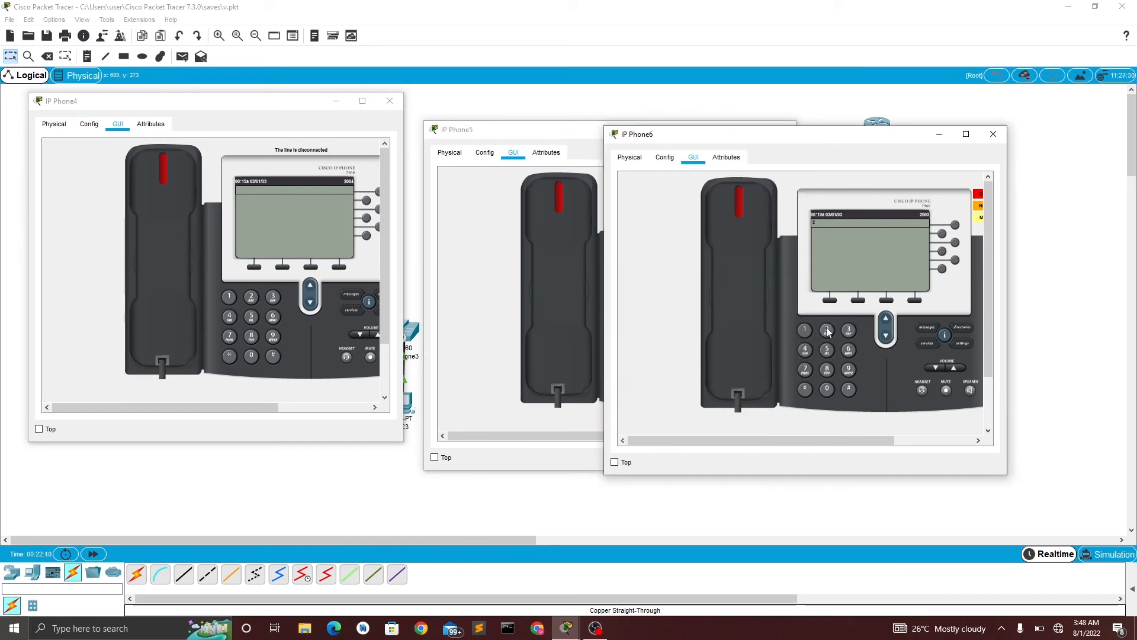
{"action": "left_click", "coordinate": [827, 389]}
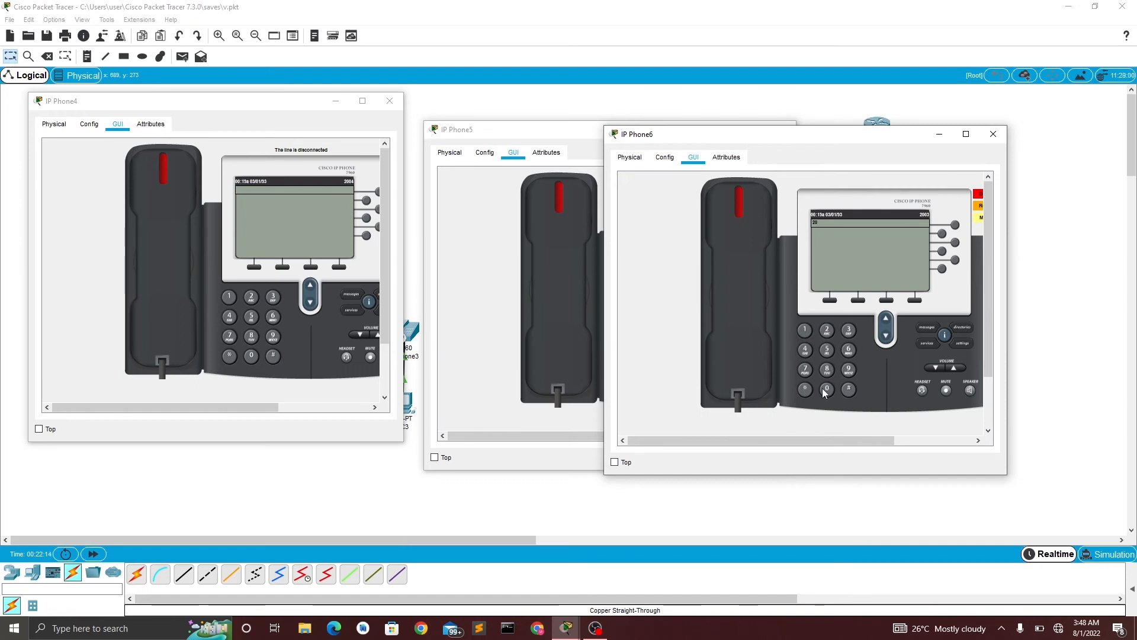
{"action": "left_click", "coordinate": [826, 389]}
{"action": "left_click", "coordinate": [826, 349]}
{"action": "left_click", "coordinate": [737, 304]}
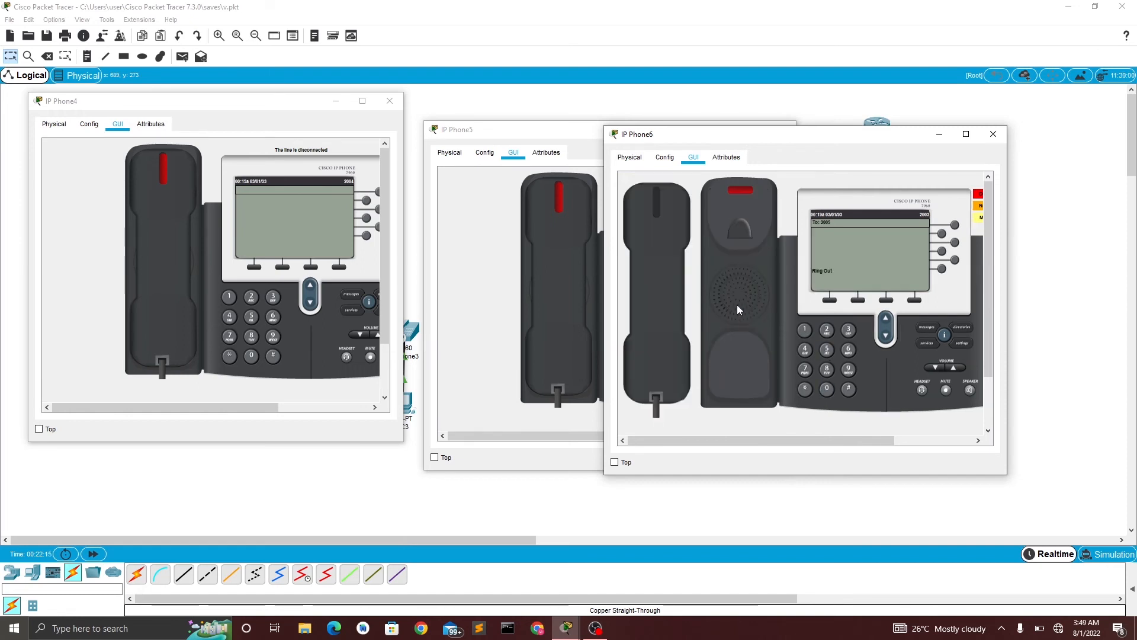
{"action": "left_click", "coordinate": [556, 292]}
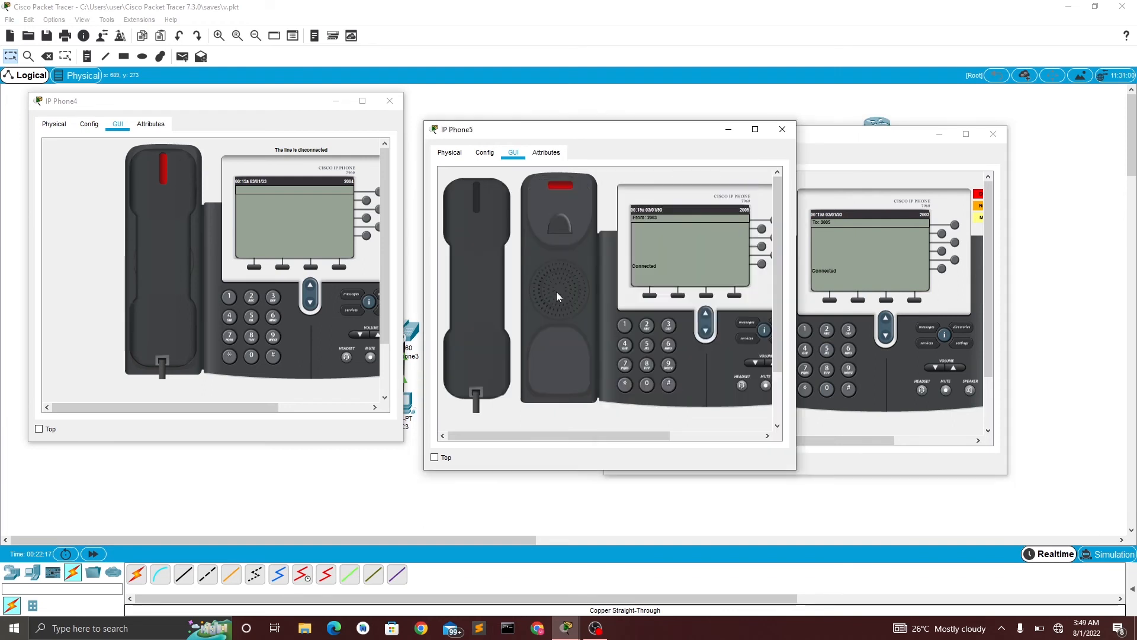
{"action": "left_click", "coordinate": [487, 302]}
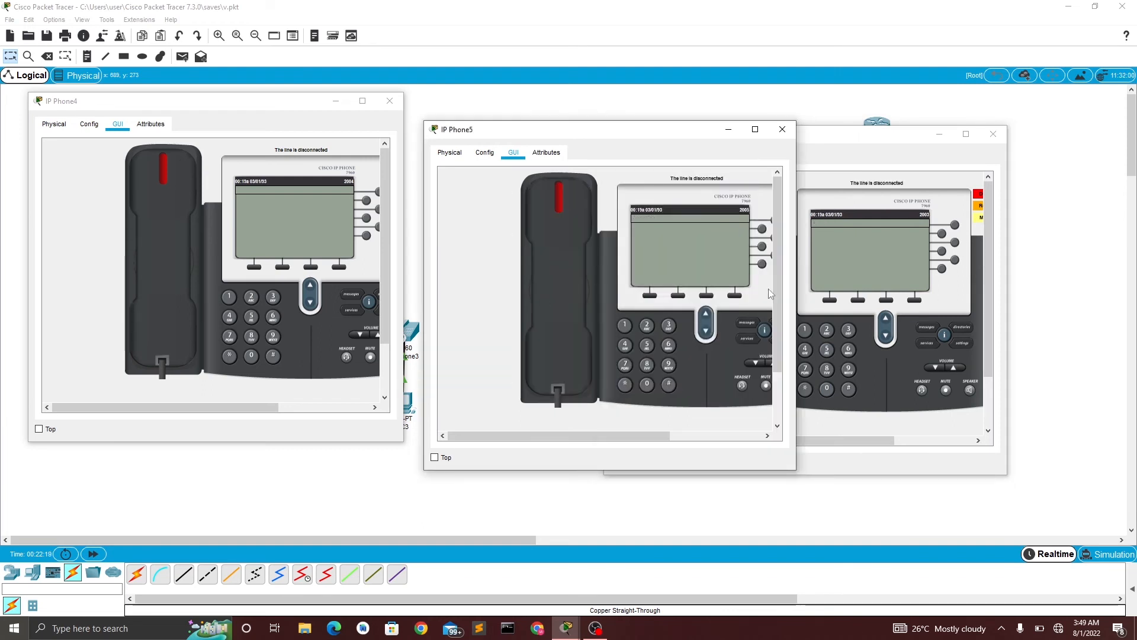
Step: Close the open windows of IP Phone5, IP Phone4 and IP Phone6
{"action": "left_click_drag", "start_coordinate": [652, 139], "coordinate": [474, 136]}
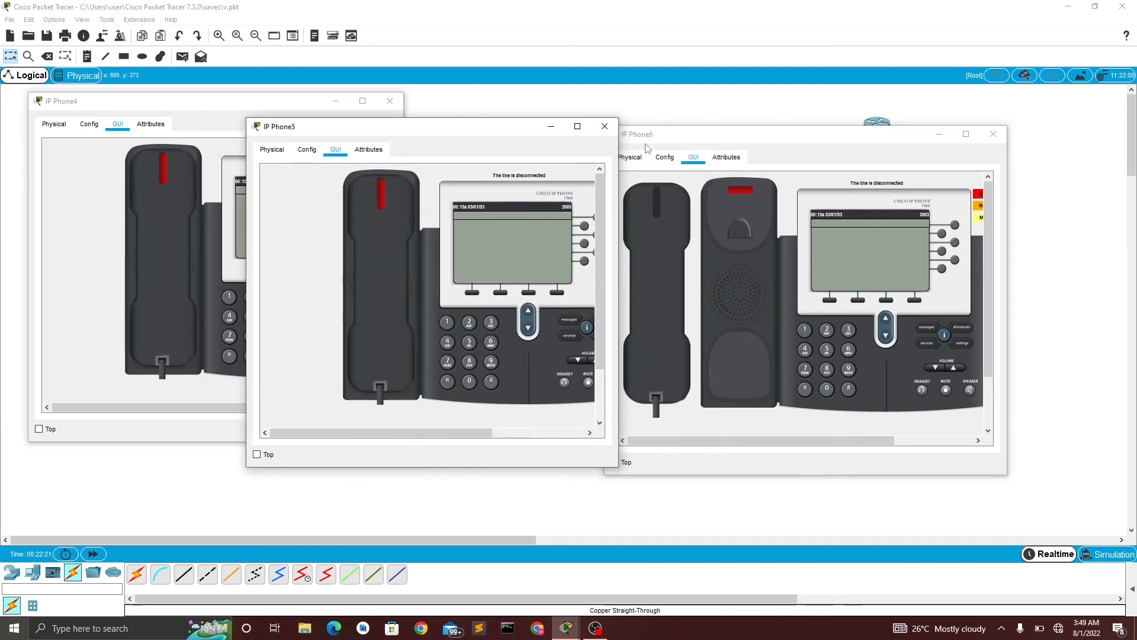
{"action": "left_click", "coordinate": [604, 126]}
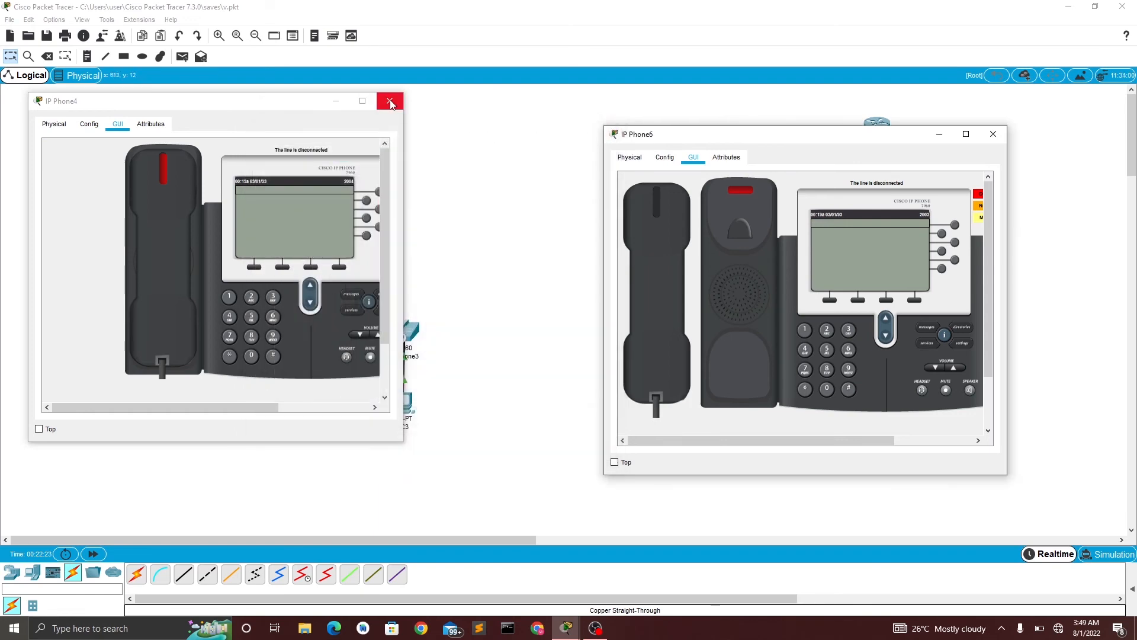
{"action": "left_click", "coordinate": [390, 101]}
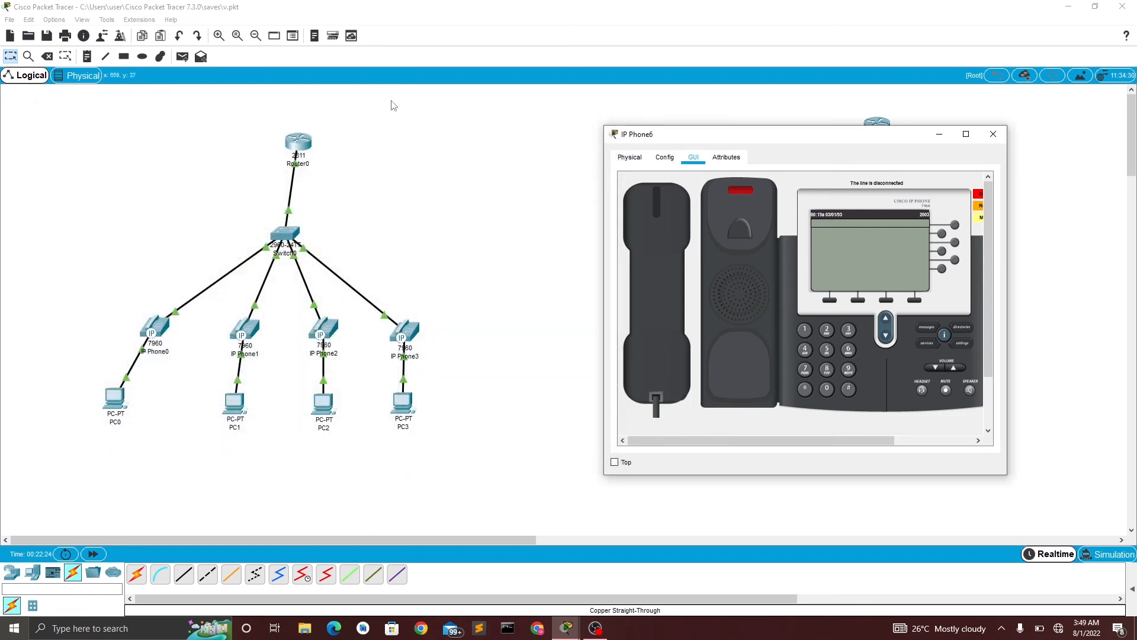
{"action": "left_click", "coordinate": [986, 139]}
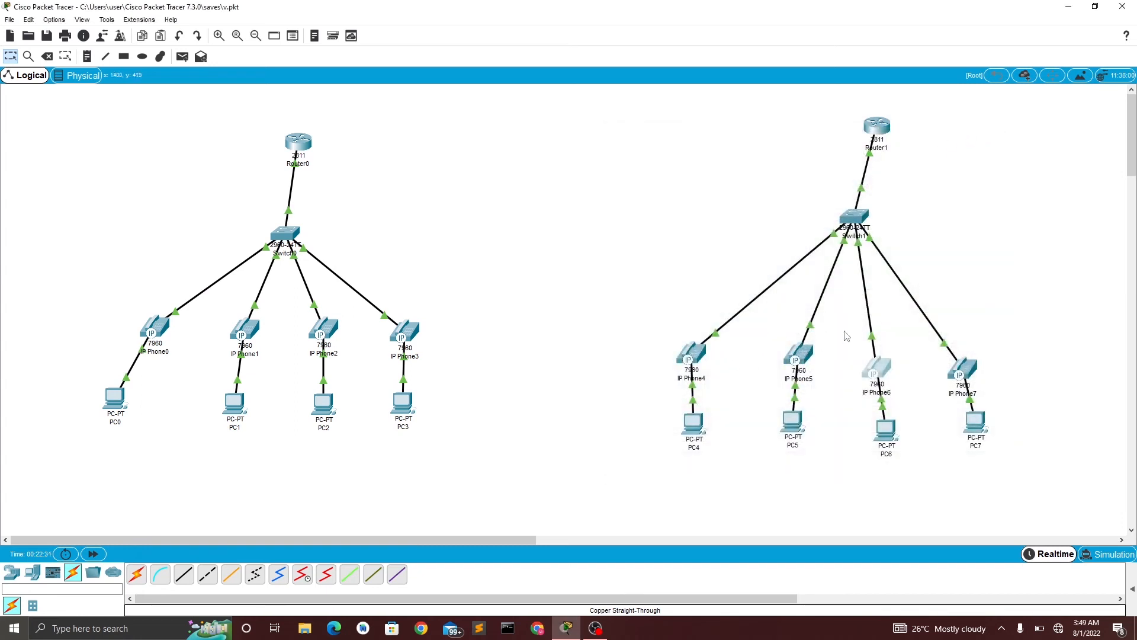
Step: Reposition IP Phone5, IP Phone6, PC4 and PC5 slightly in the Router1 topology to space out the devices
{"action": "left_click_drag", "start_coordinate": [880, 370], "coordinate": [874, 353]}
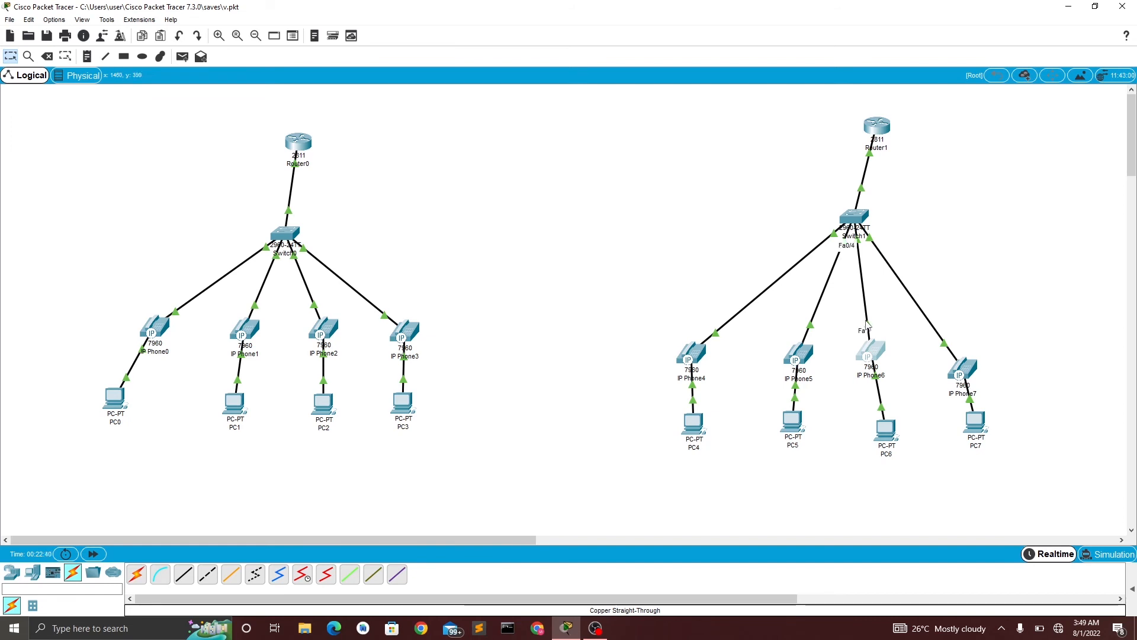
{"action": "left_click_drag", "start_coordinate": [693, 422], "coordinate": [656, 414]}
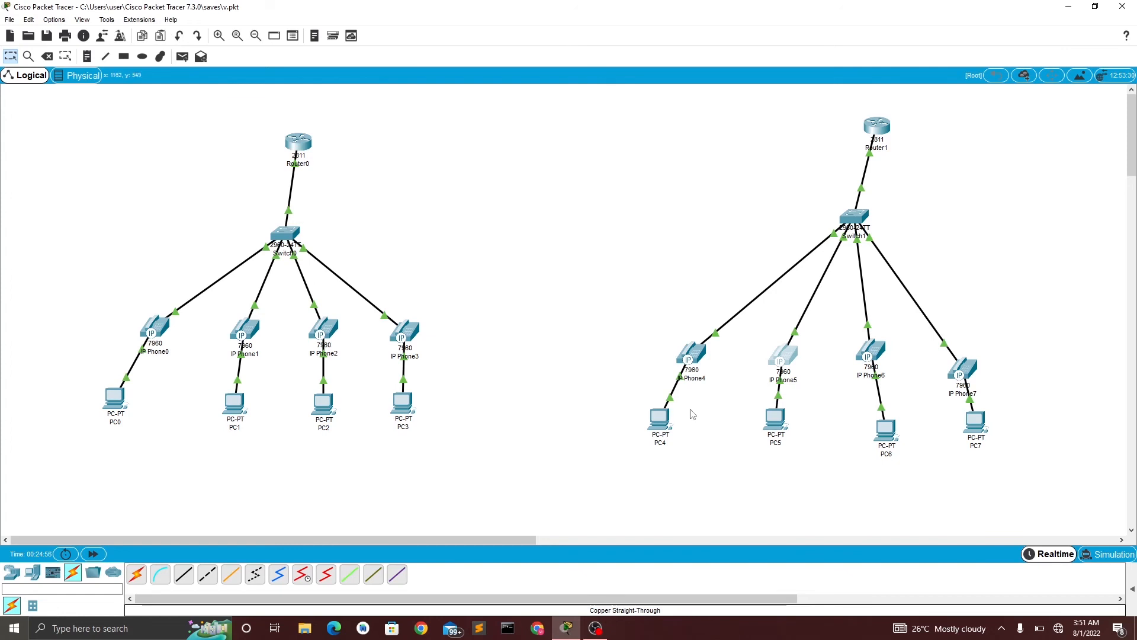
Step: Open PC4's IP configuration and switch its FastEthernet0 IPv4 addressing from static to DHCP
{"action": "left_click", "coordinate": [662, 418]}
{"action": "left_click", "coordinate": [662, 418]}
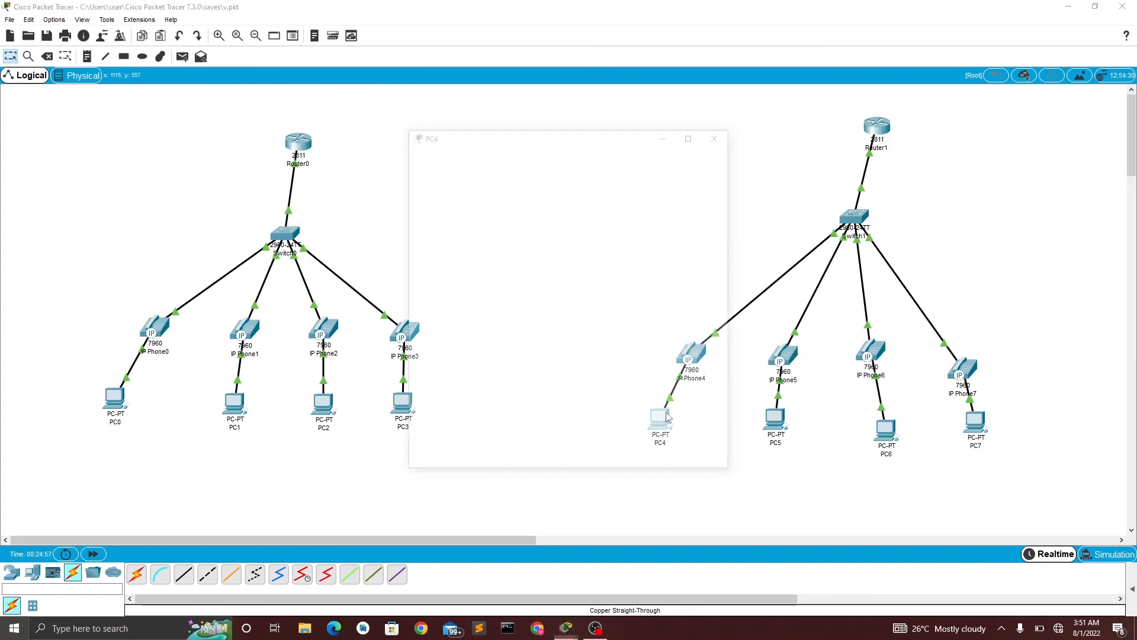
{"action": "left_click", "coordinate": [826, 448]}
{"action": "left_click", "coordinate": [667, 423]}
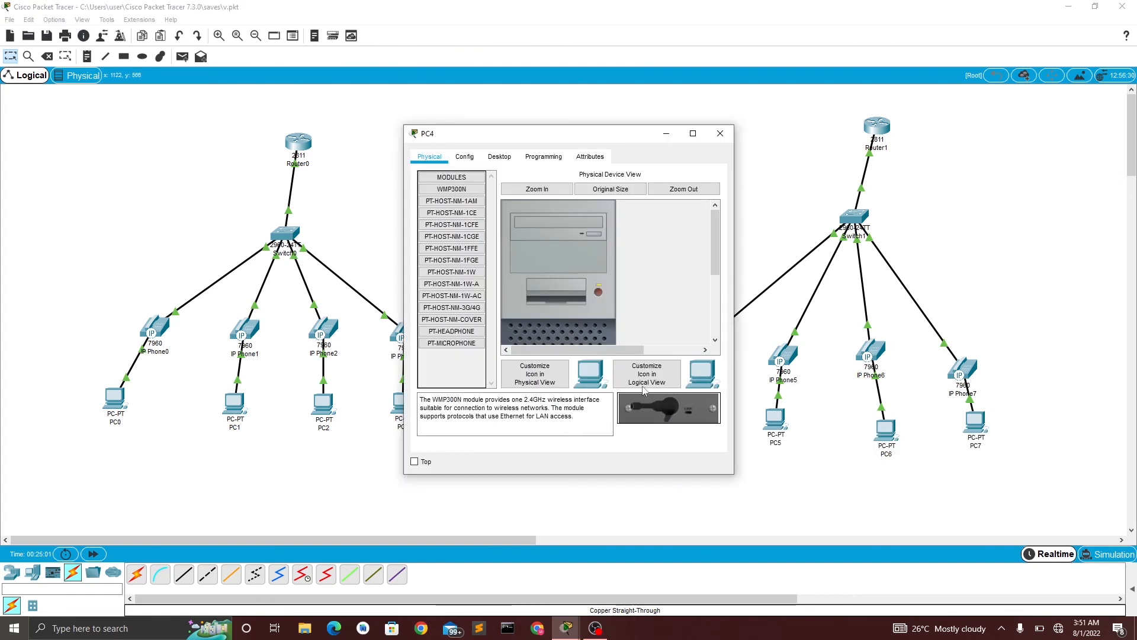
{"action": "left_click", "coordinate": [499, 156]}
{"action": "left_click", "coordinate": [477, 196]}
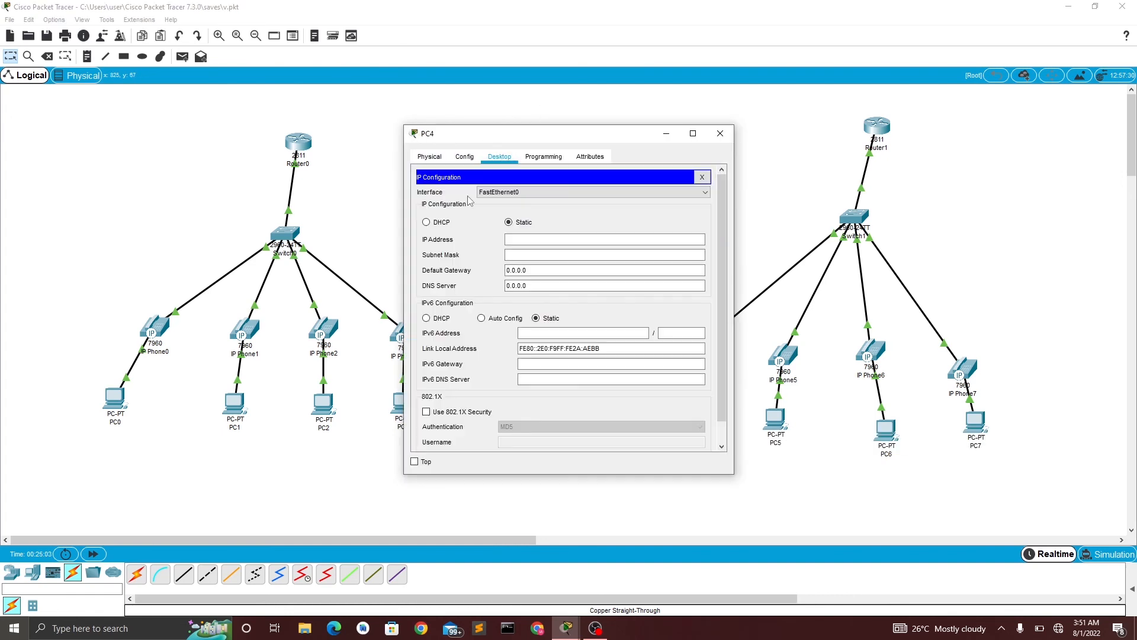
{"action": "left_click", "coordinate": [426, 222]}
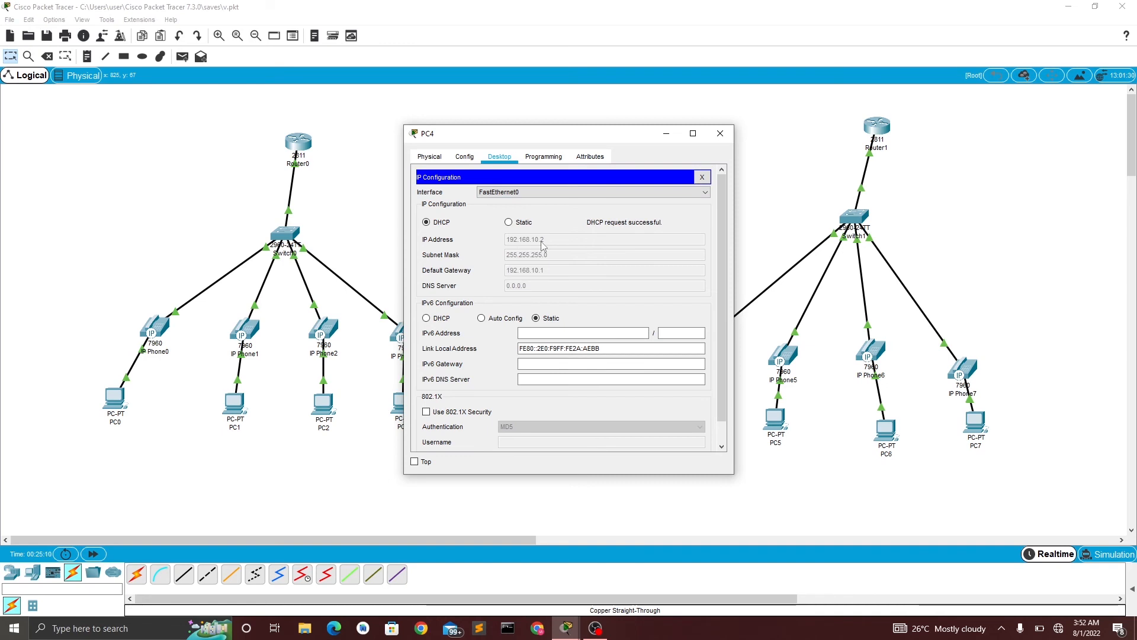
Step: Close PC4's window, set PC5's FastEthernet0 IPv4 addressing to DHCP, and close PC5's window
{"action": "left_click", "coordinate": [720, 132]}
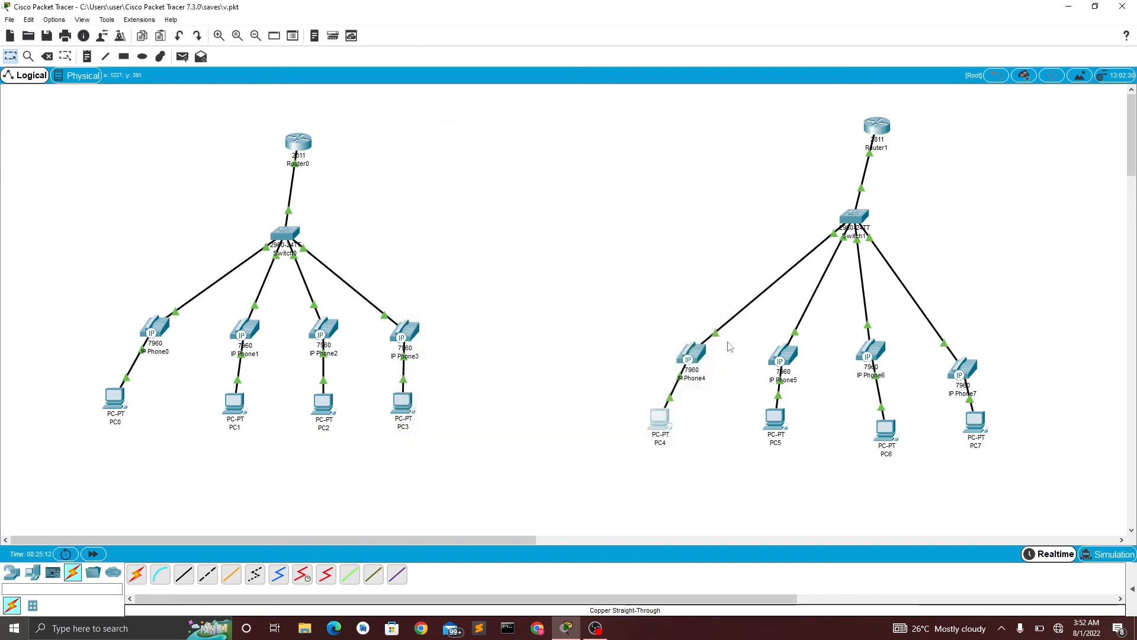
{"action": "left_click", "coordinate": [775, 419]}
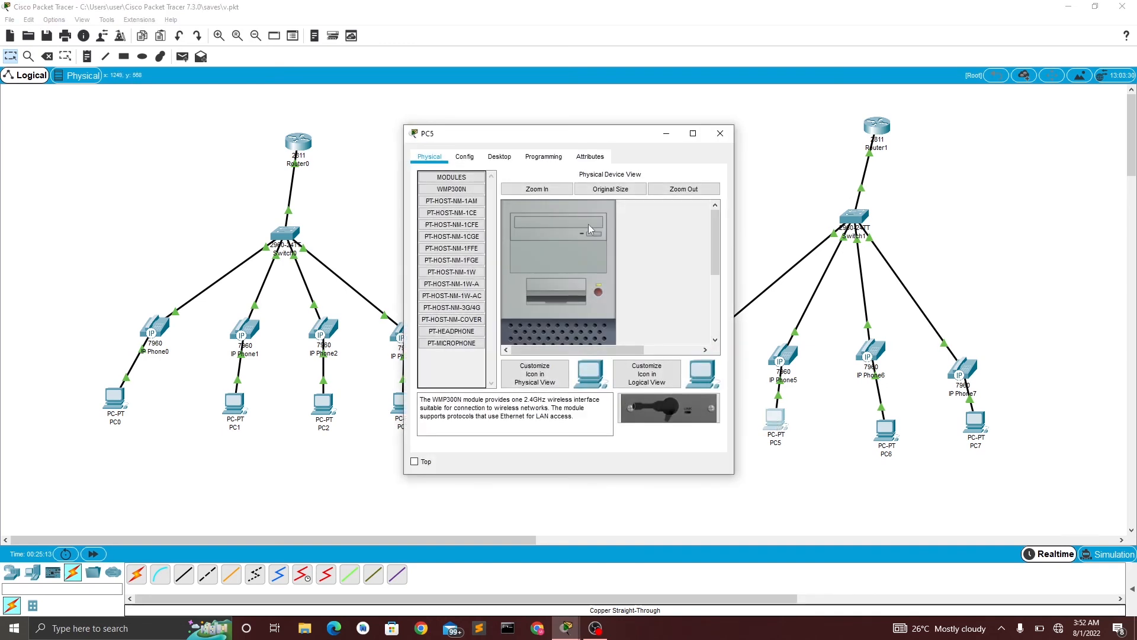
{"action": "left_click", "coordinate": [498, 158]}
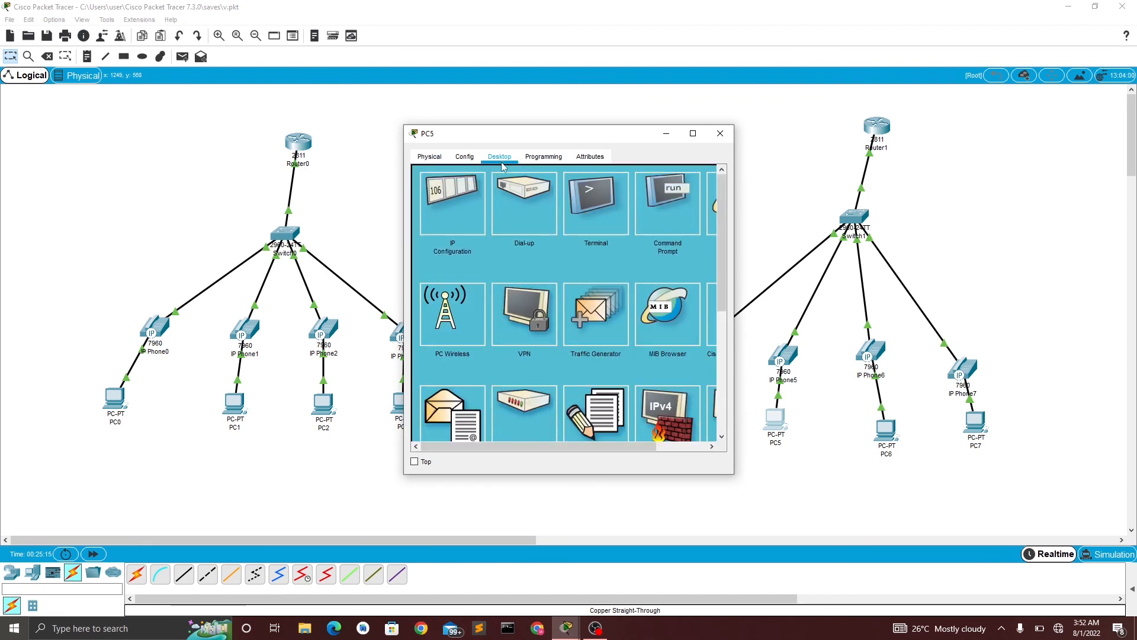
{"action": "left_click", "coordinate": [455, 207]}
{"action": "left_click", "coordinate": [452, 222]}
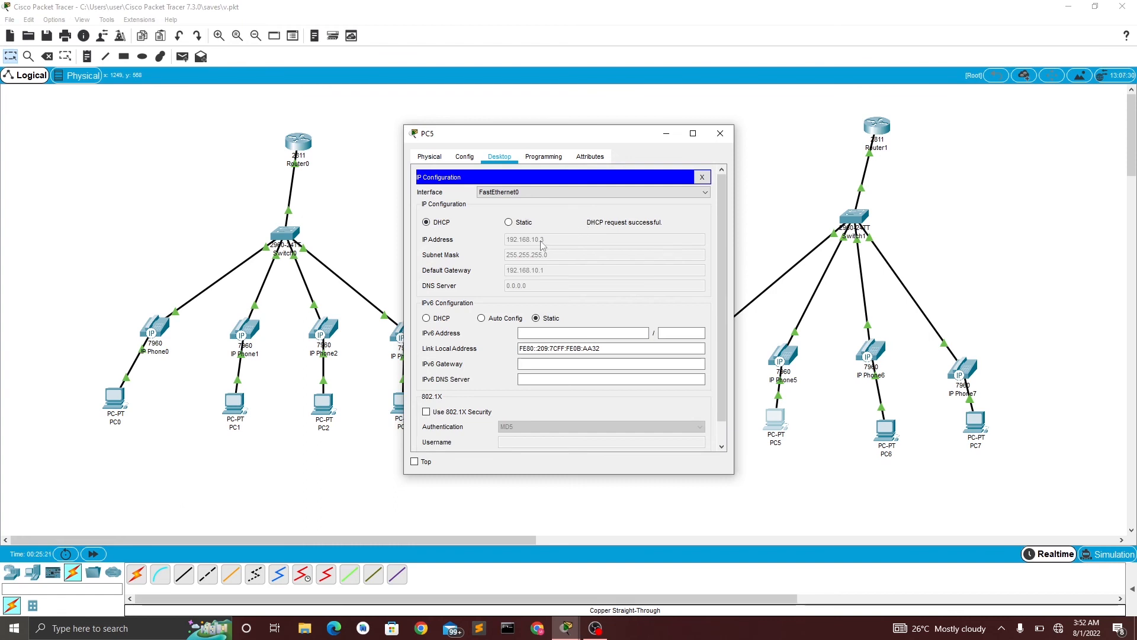
{"action": "left_click", "coordinate": [720, 134]}
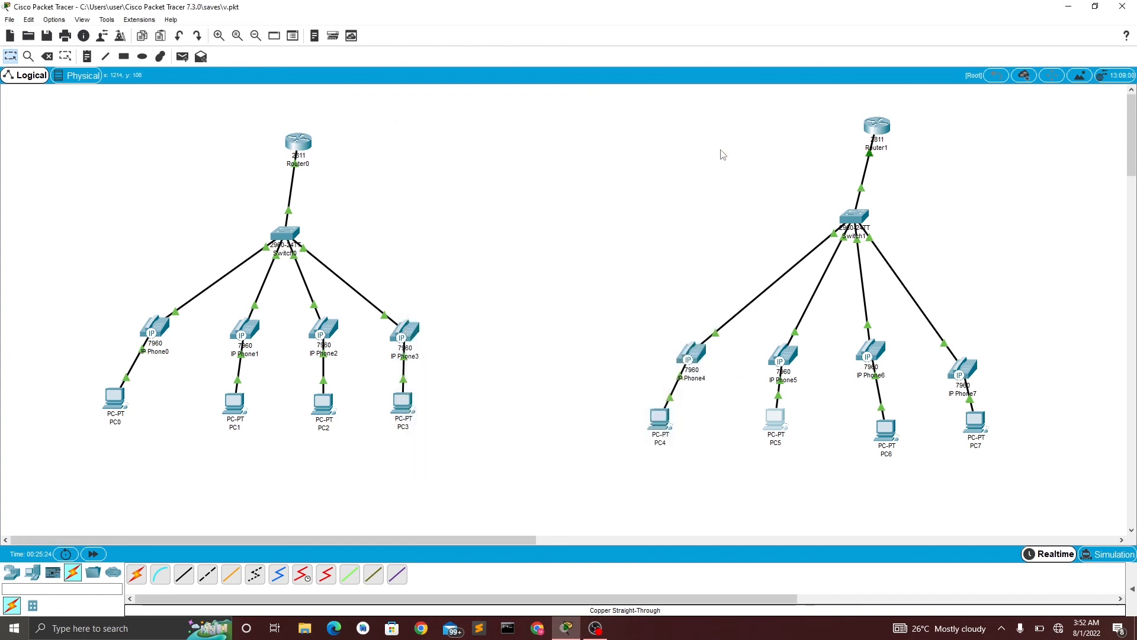
Step: Open PC6's IP configuration, set its FastEthernet0 IPv4 addressing to DHCP, and close the window
{"action": "left_click", "coordinate": [882, 436]}
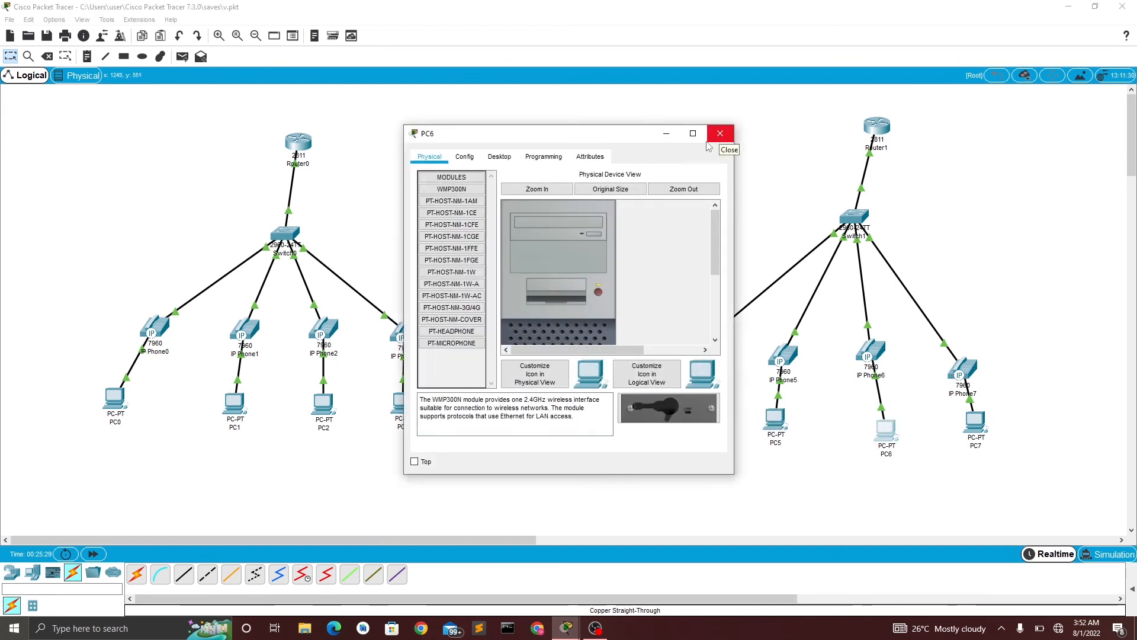
{"action": "left_click", "coordinate": [499, 157]}
{"action": "left_click", "coordinate": [448, 208]}
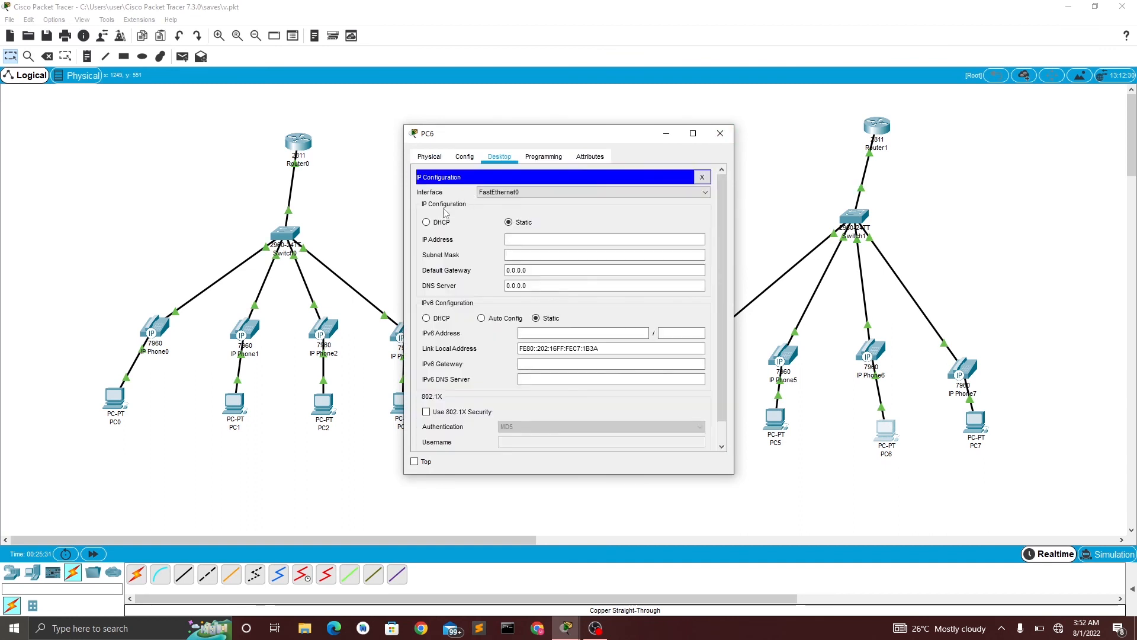
{"action": "left_click", "coordinate": [426, 222]}
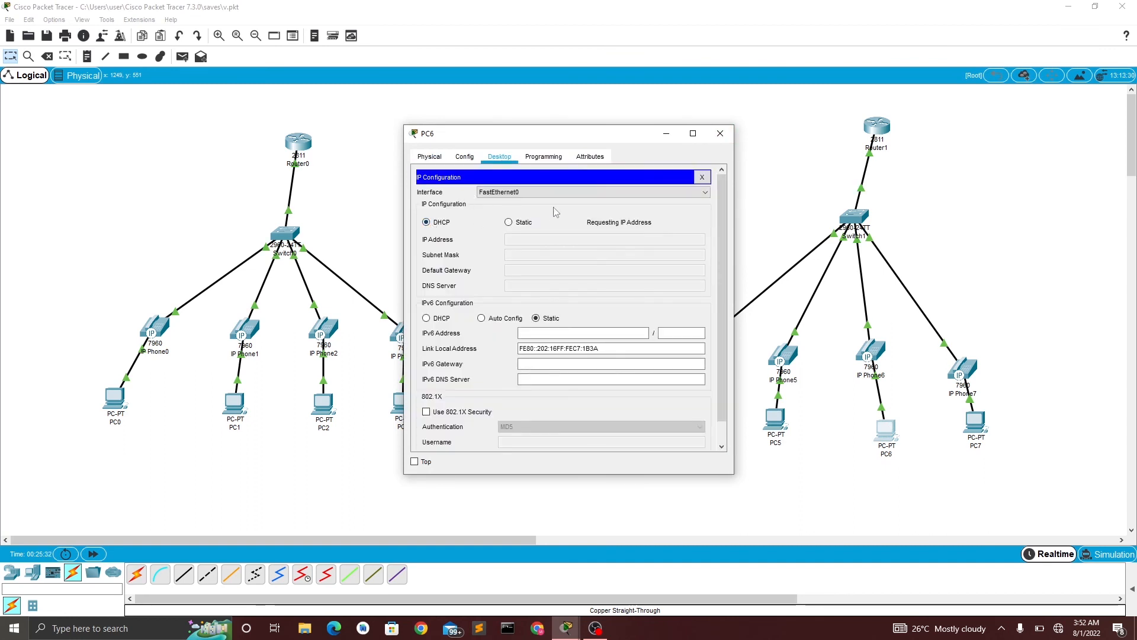
{"action": "left_click", "coordinate": [720, 133]}
Step: Open PC7's IP configuration, set its FastEthernet0 IPv4 addressing to DHCP, and close the window
{"action": "left_click", "coordinate": [975, 424]}
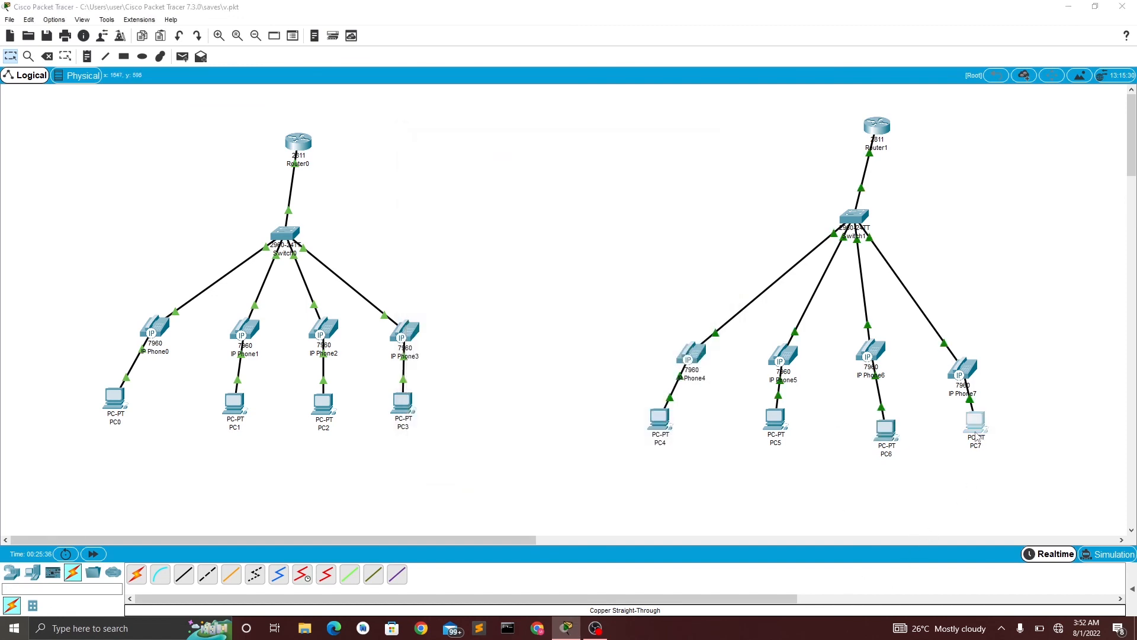
{"action": "left_click", "coordinate": [501, 157]}
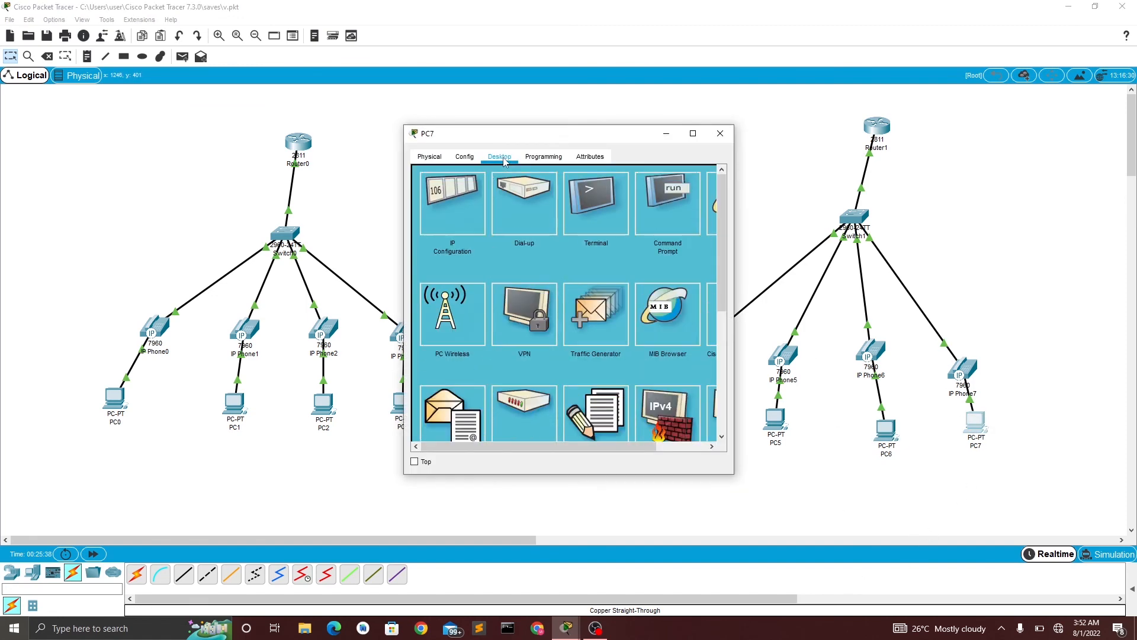
{"action": "left_click", "coordinate": [458, 206]}
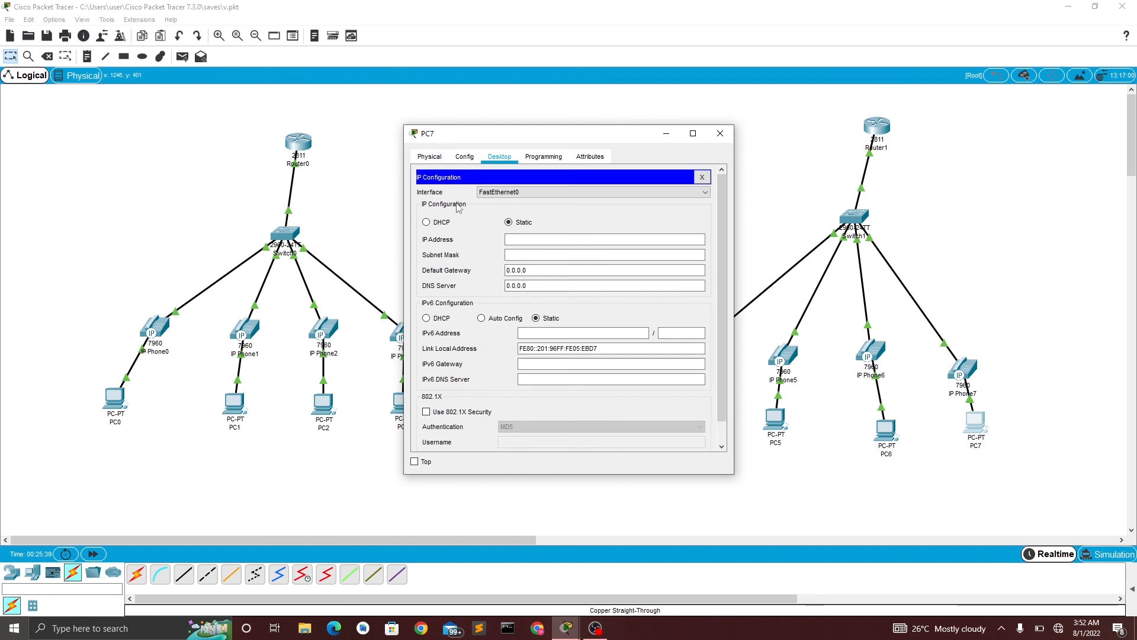
{"action": "left_click", "coordinate": [427, 223]}
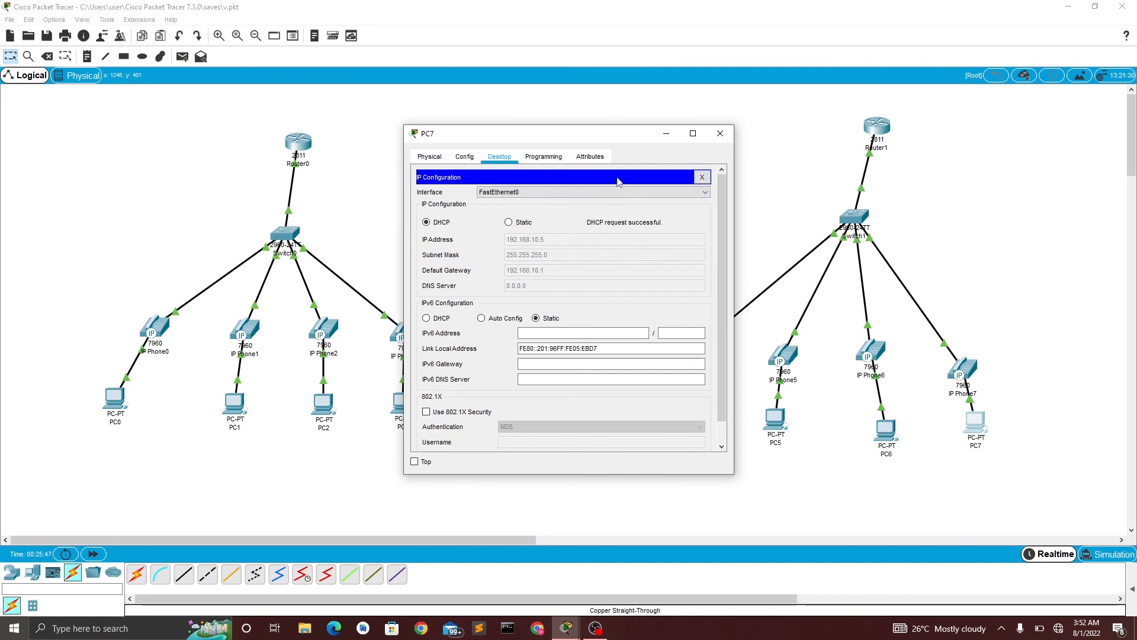
{"action": "left_click", "coordinate": [730, 136]}
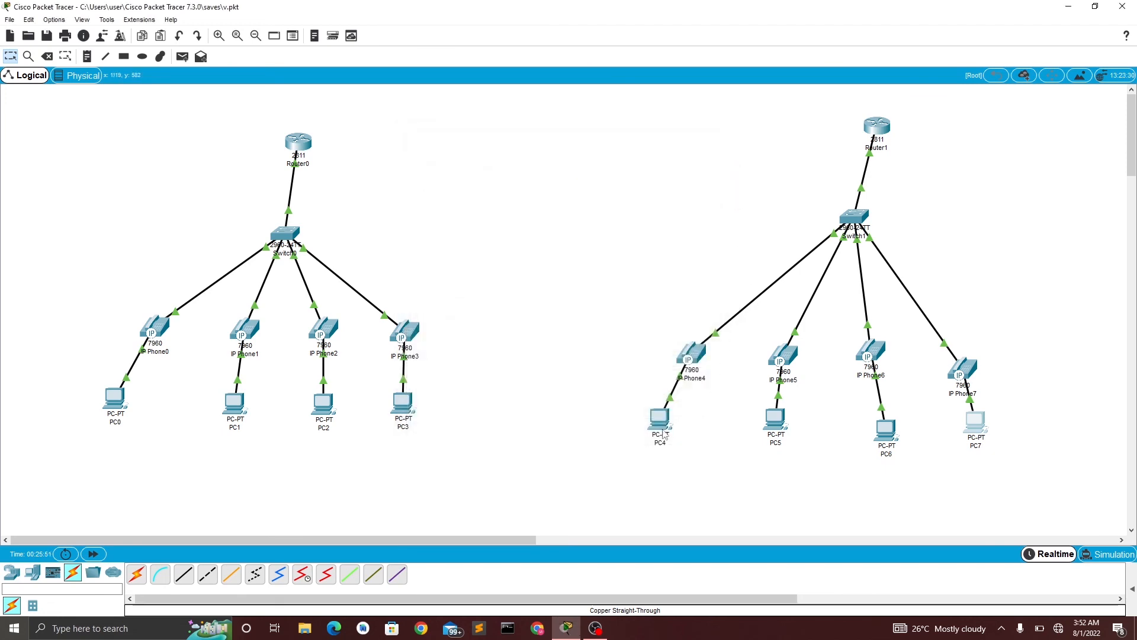
Step: Ping 192.168.10.4 from PC4's command prompt to test connectivity between the PCs
{"action": "left_click", "coordinate": [663, 427]}
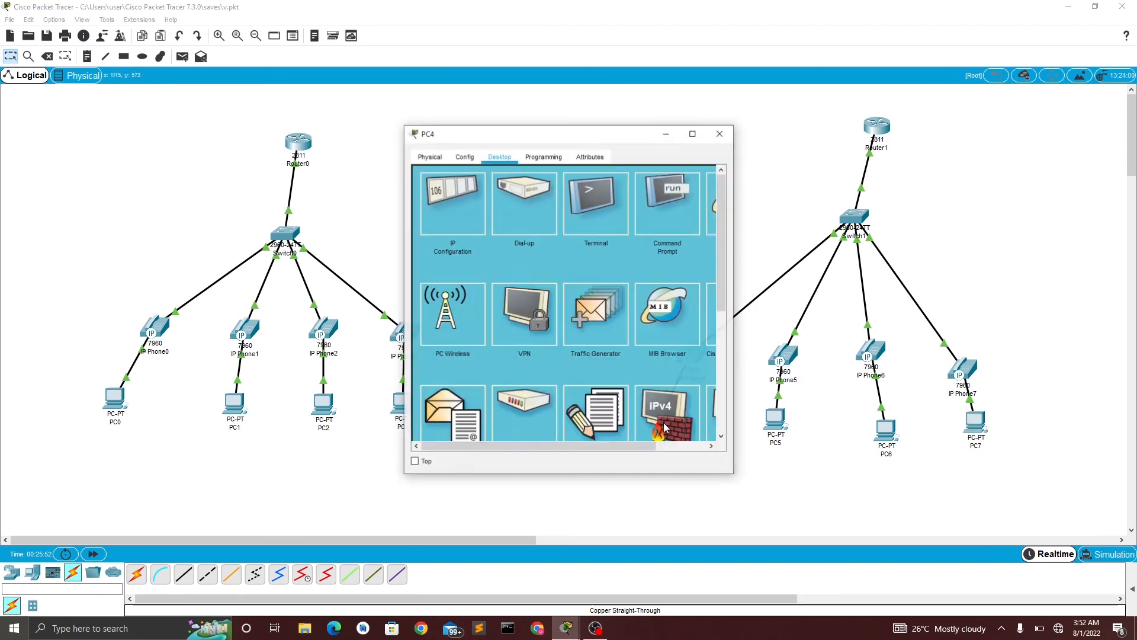
{"action": "left_click", "coordinate": [668, 224]}
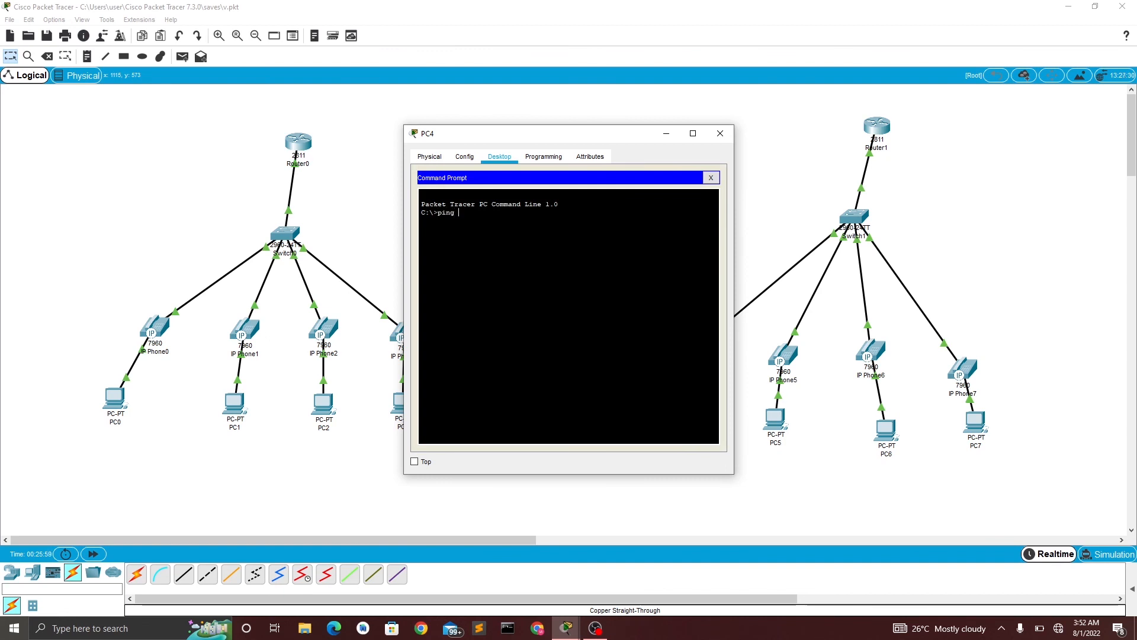
{"action": "type", "text": "ping 192.168.10"}
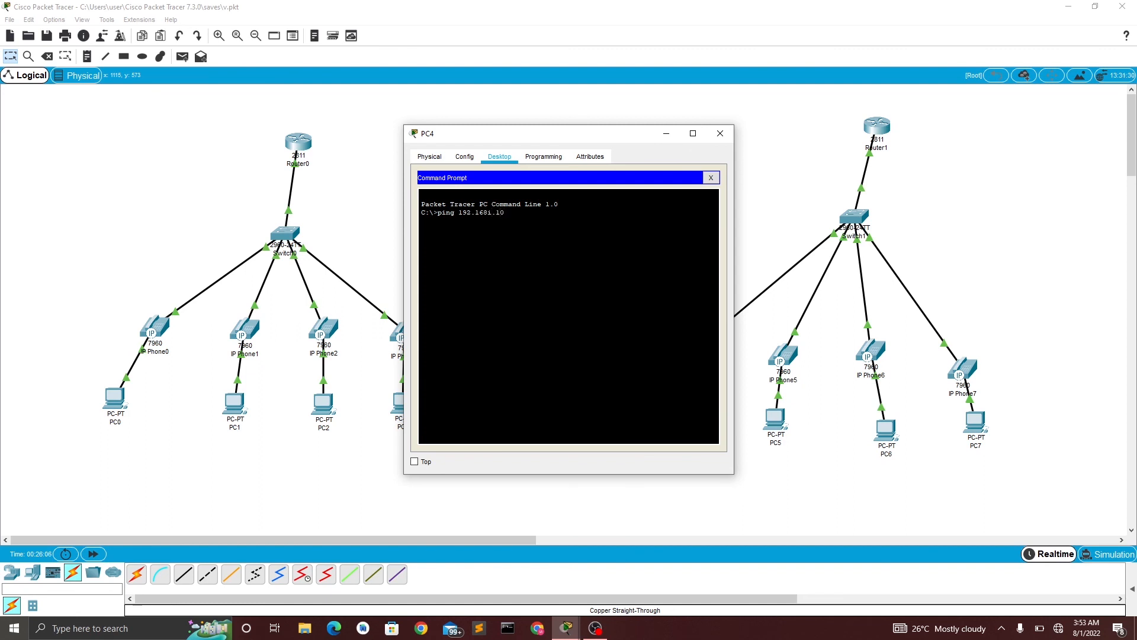
{"action": "key", "text": "BackSpace"}
{"action": "key", "text": "BackSpace"}
{"action": "key", "text": "BackSpace"}
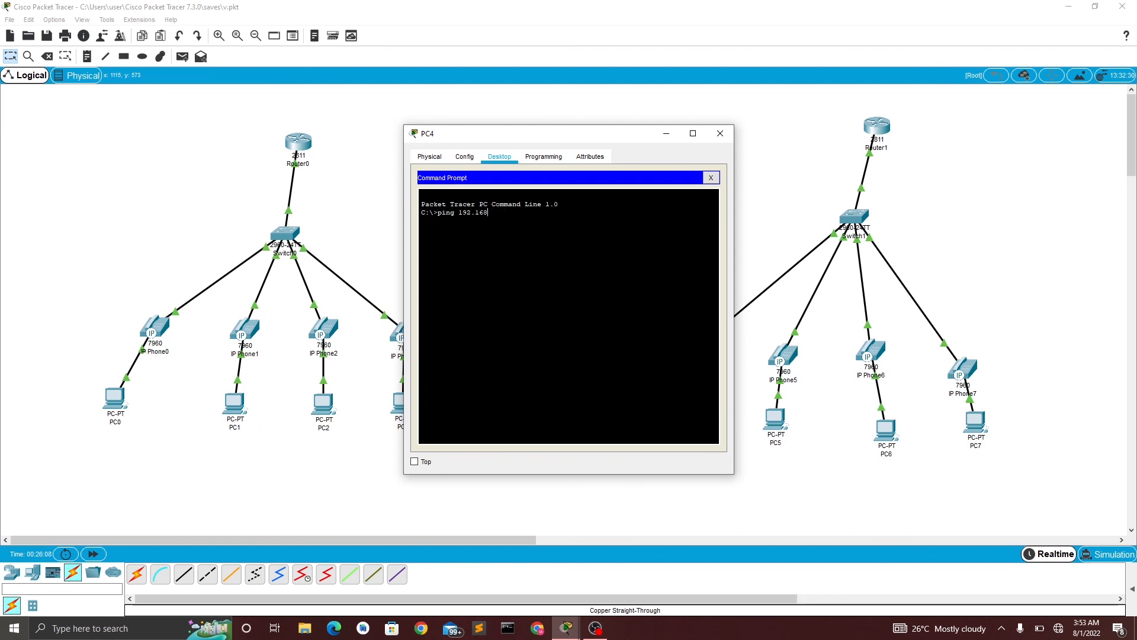
{"action": "type", "text": ".10.4"}
{"action": "key", "text": "Return"}
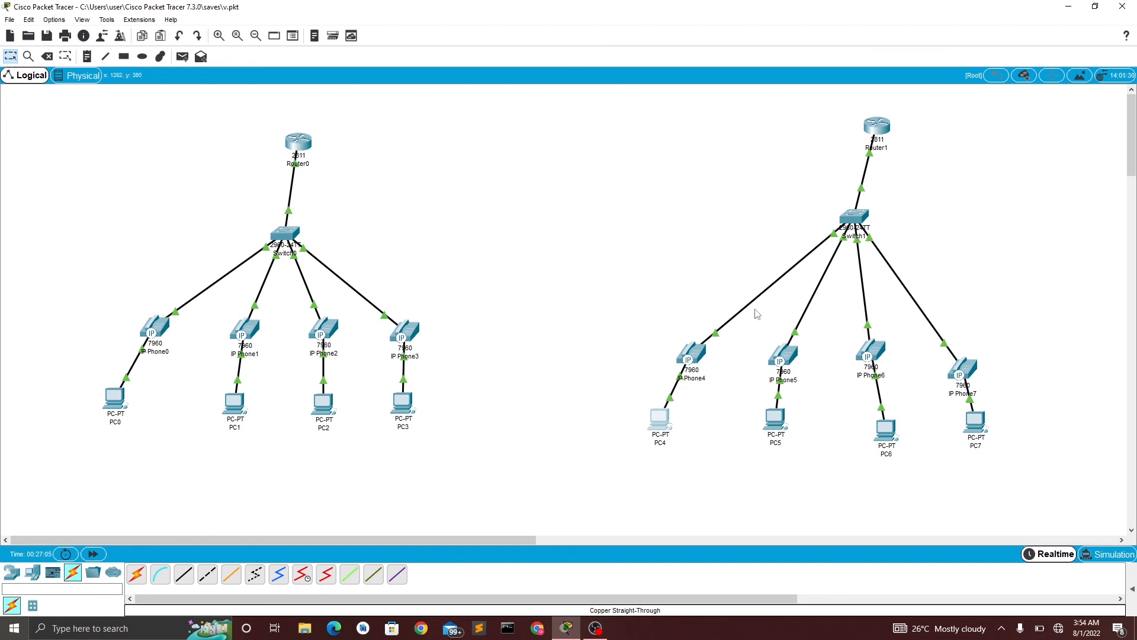
Step: Move IP Phone4 slightly higher in the Router1 topology, closer to Switch1, and switch to OBS
{"action": "left_click_drag", "start_coordinate": [693, 354], "coordinate": [704, 311]}
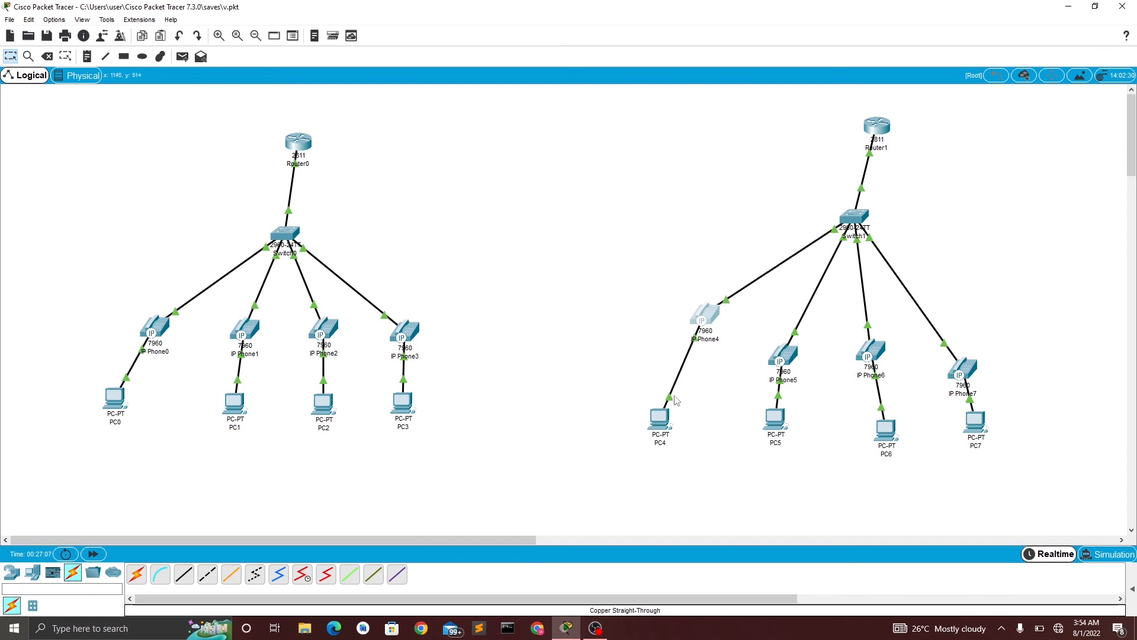
{"action": "left_click", "coordinate": [593, 630]}
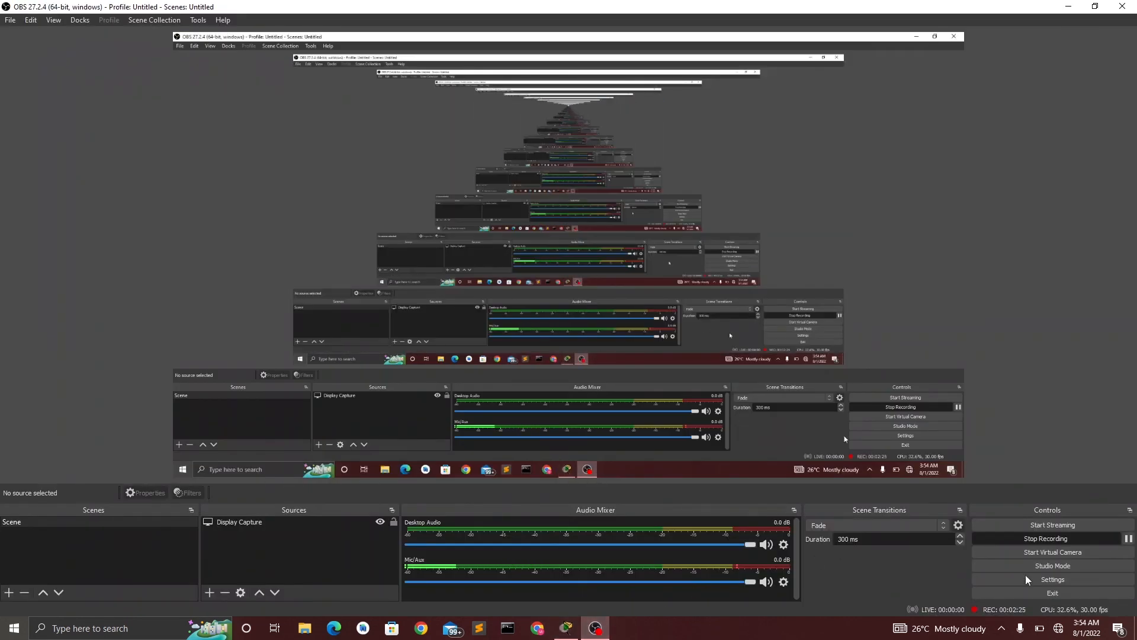